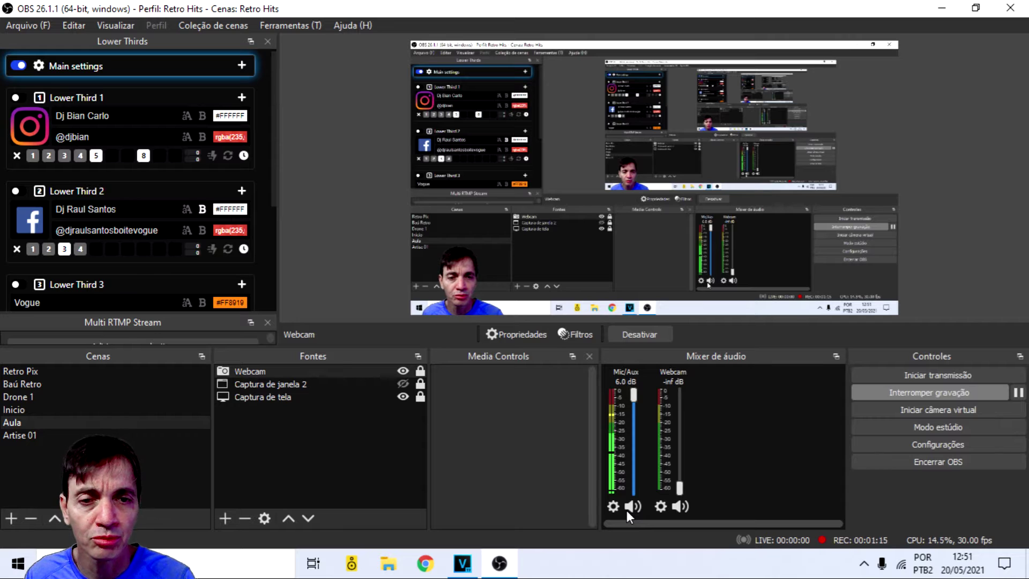
Step: Switch from OBS Studio to the empty, untitled VEGAS Pro 17.0 window
{"action": "left_click", "coordinate": [463, 563]}
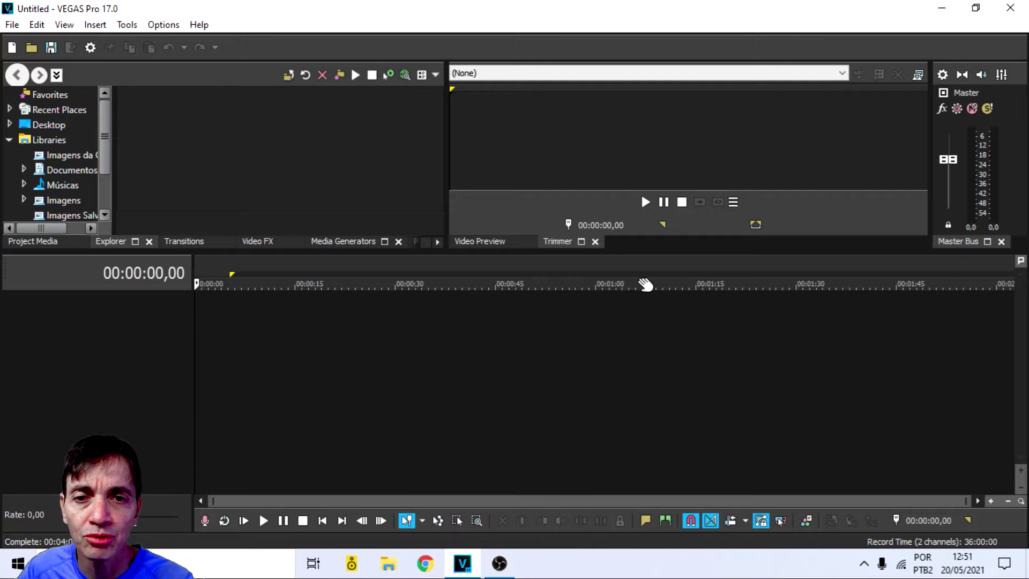
{"action": "left_click", "coordinate": [499, 563]}
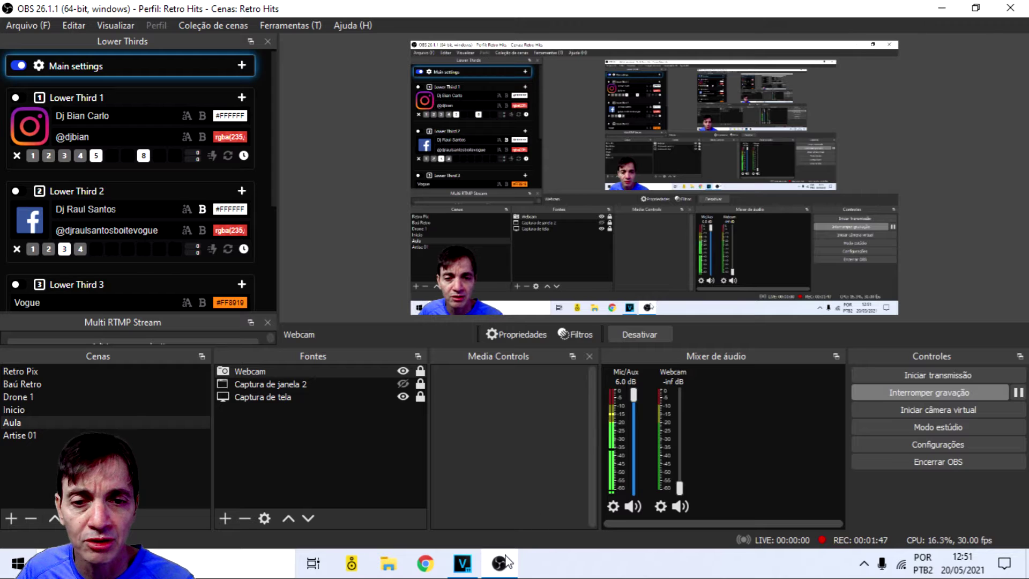
{"action": "mouse_move", "coordinate": [463, 568]}
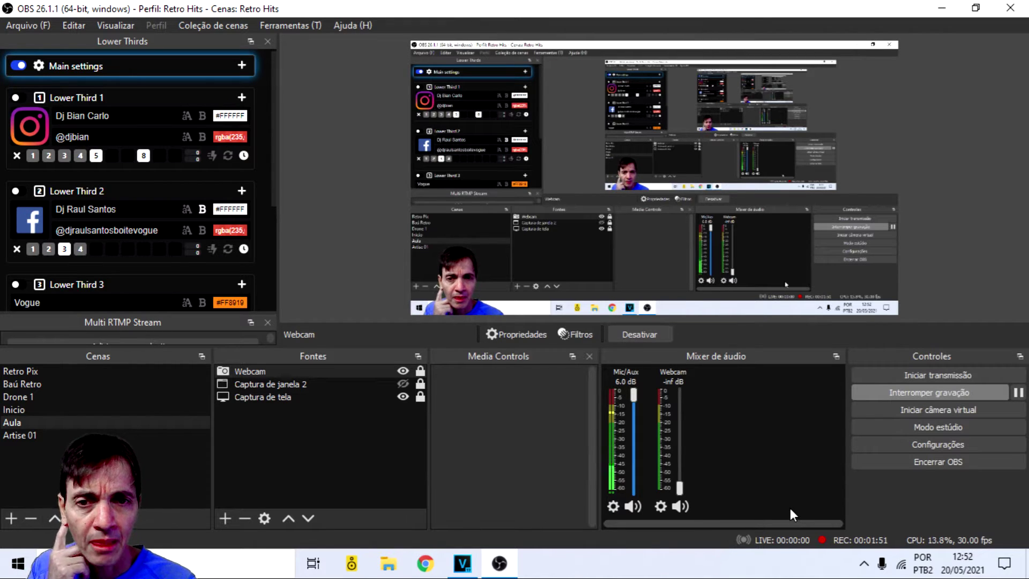
{"action": "left_click", "coordinate": [463, 562]}
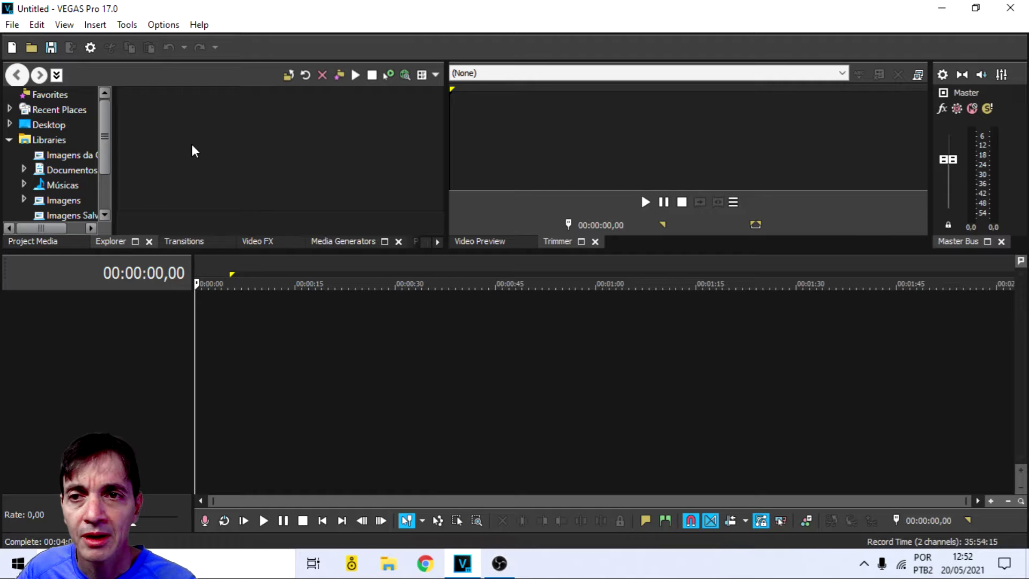
Step: Open the recent Set mixcloud.veg project, inspect its DR. ALBAN clip, then reopen Set aula 24.veg
{"action": "left_click", "coordinate": [12, 26]}
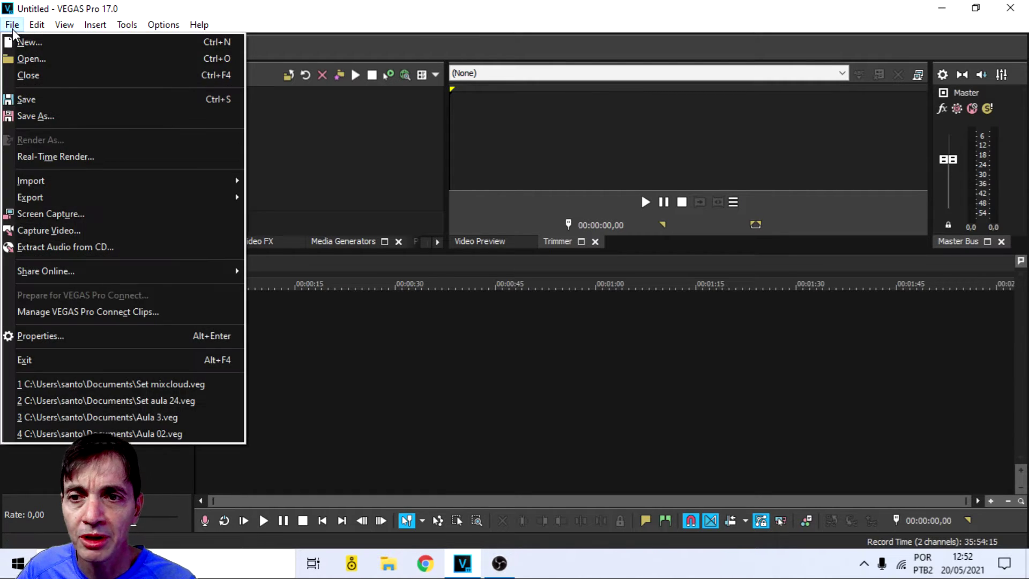
{"action": "left_click", "coordinate": [149, 385]}
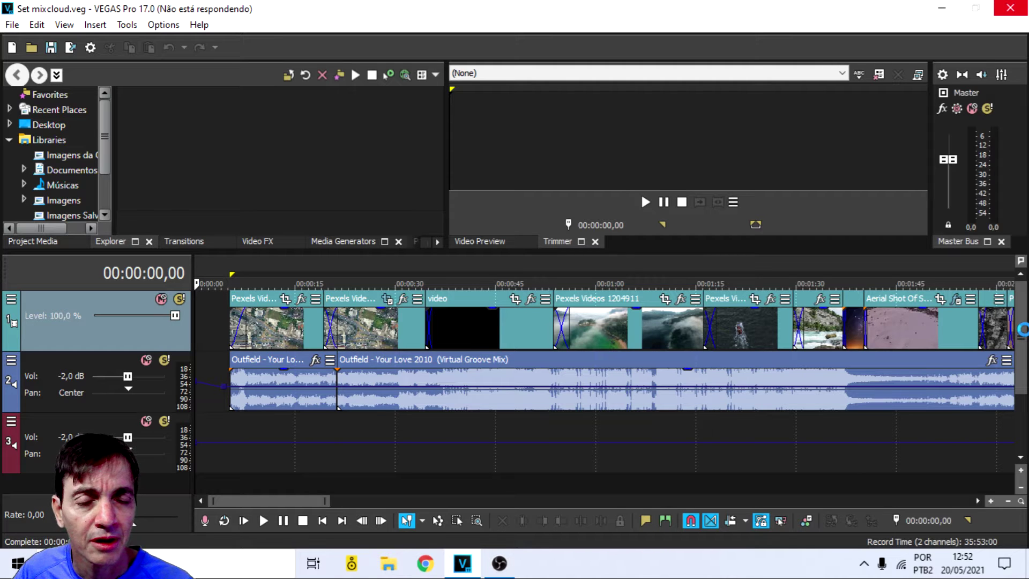
{"action": "left_click", "coordinate": [545, 458]}
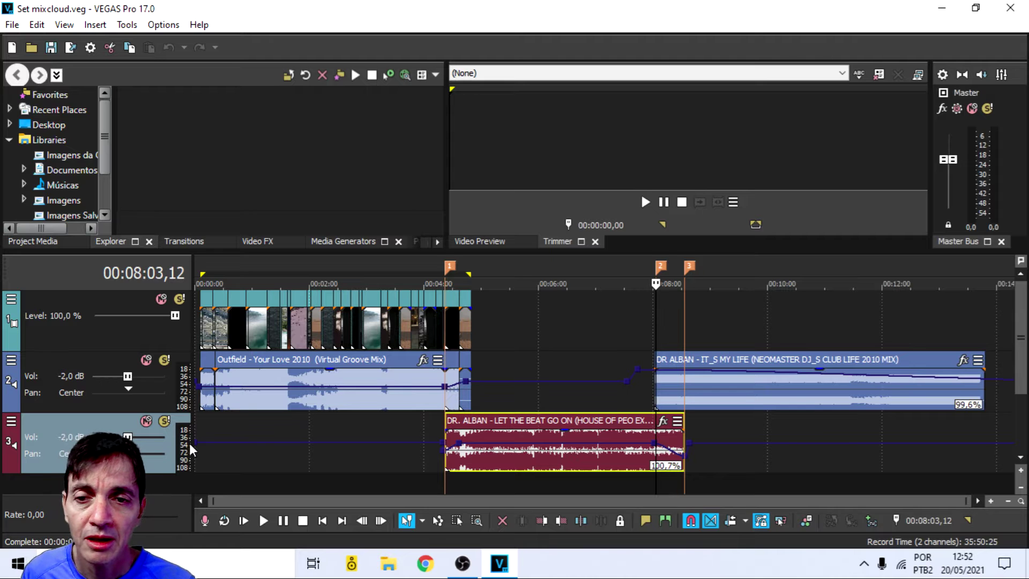
{"action": "left_click", "coordinate": [198, 427]}
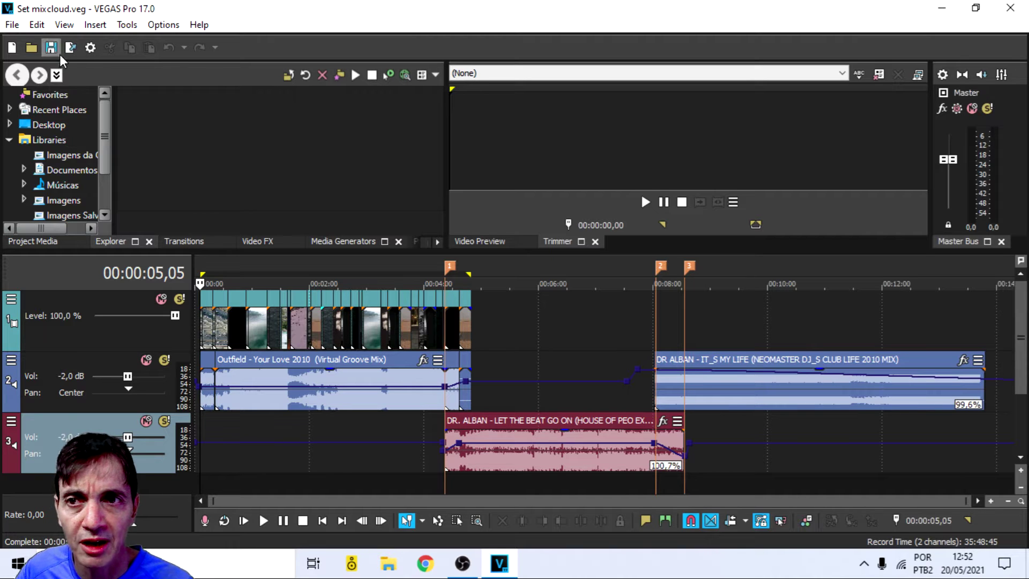
{"action": "left_click", "coordinate": [12, 24]}
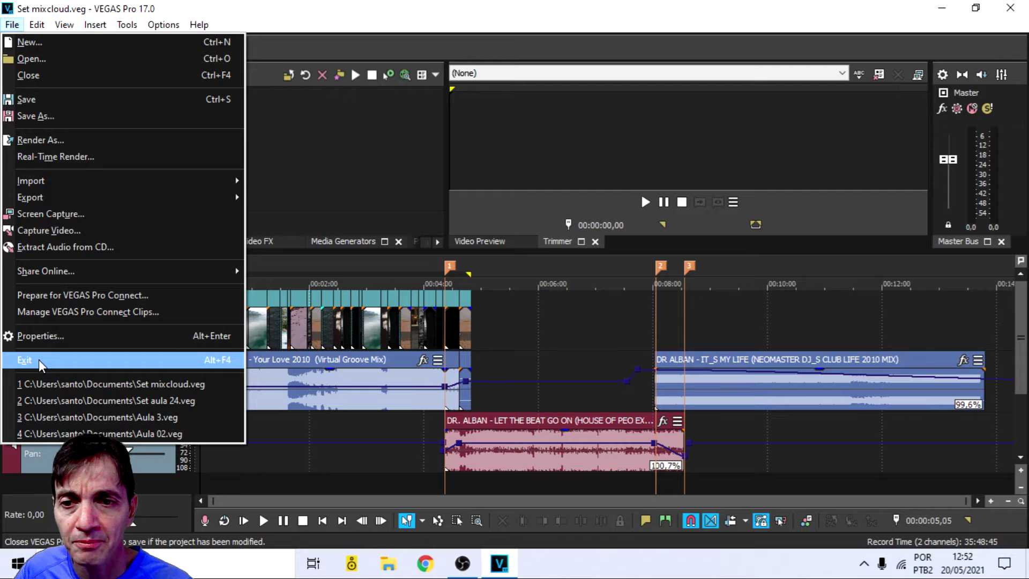
{"action": "left_click", "coordinate": [79, 401]}
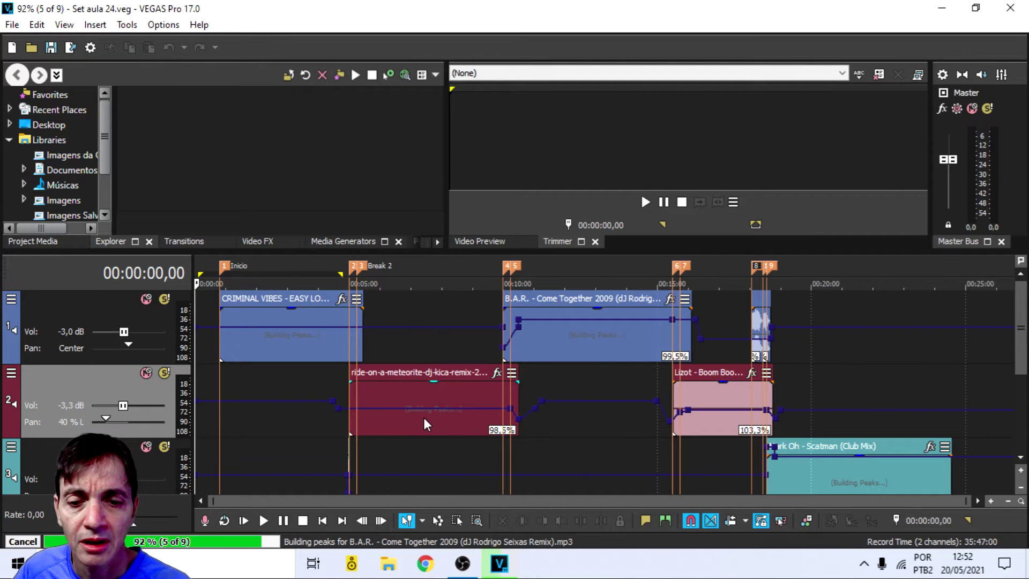
Step: Play Set aula 24 from about the 0:48 mark, stop, then bring up the Open dialog
{"action": "key", "text": "space"}
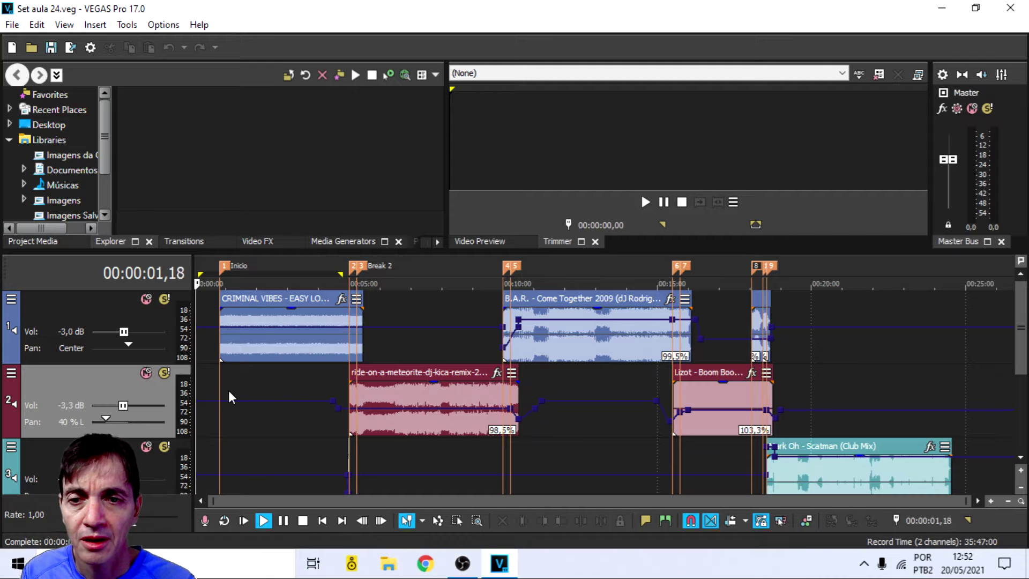
{"action": "left_click", "coordinate": [219, 390]}
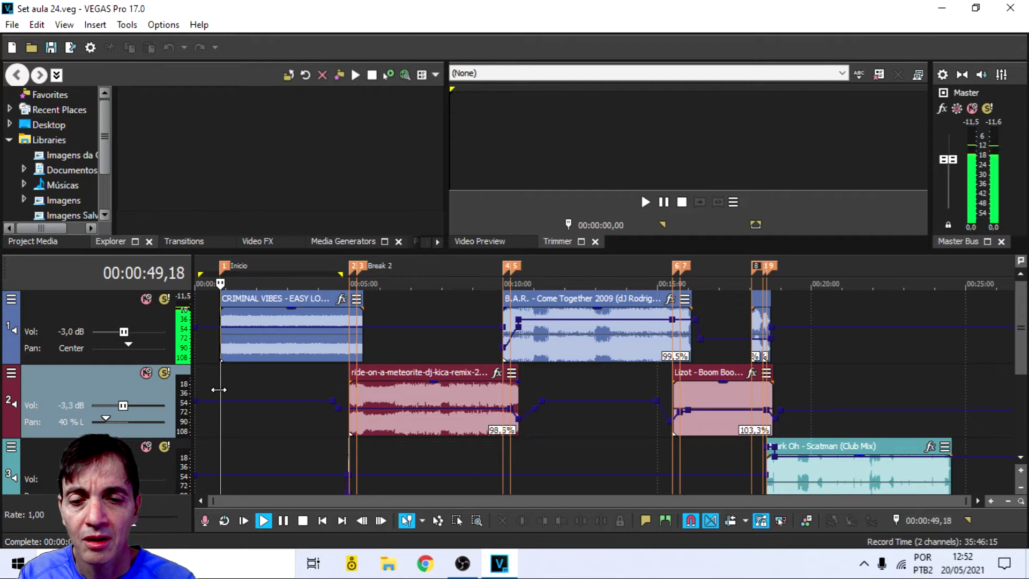
{"action": "key", "text": "space"}
{"action": "left_click", "coordinate": [14, 30]}
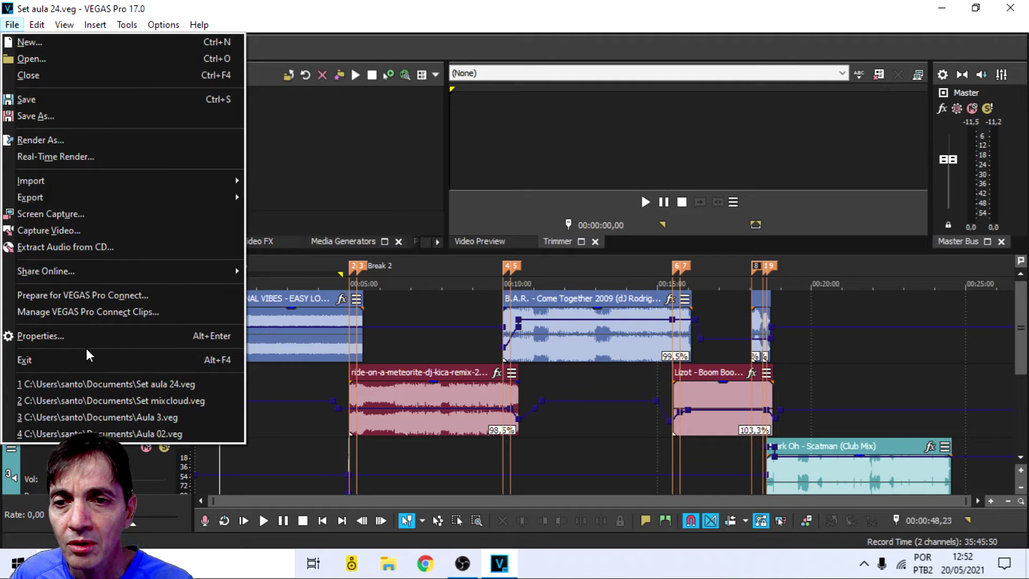
{"action": "left_click", "coordinate": [24, 58]}
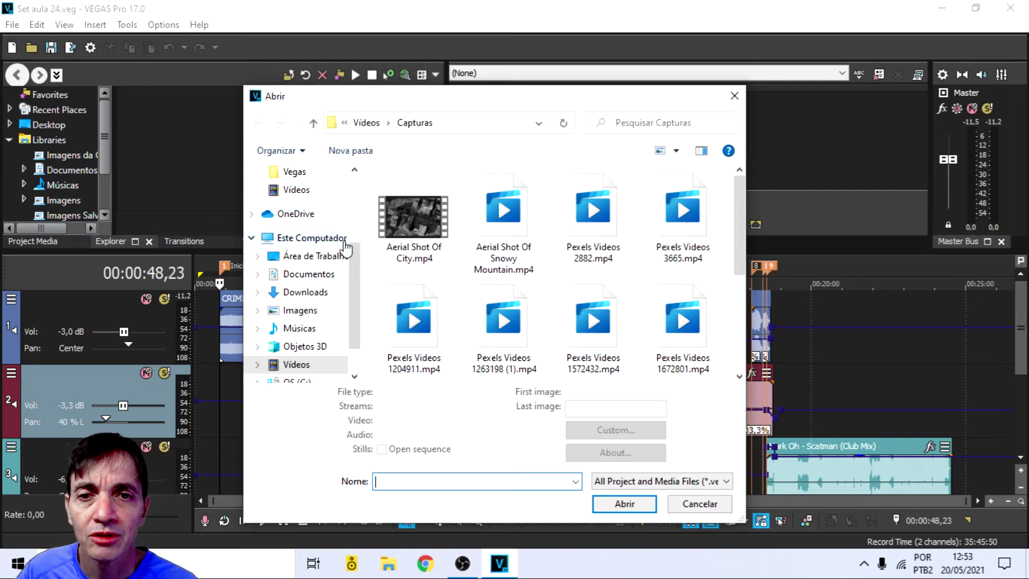
Step: Open Set mixcloud.veg from the Documentos folder
{"action": "left_click", "coordinate": [313, 274]}
{"action": "scroll", "coordinate": [578, 290], "scroll_direction": "down", "scroll_amount": 1}
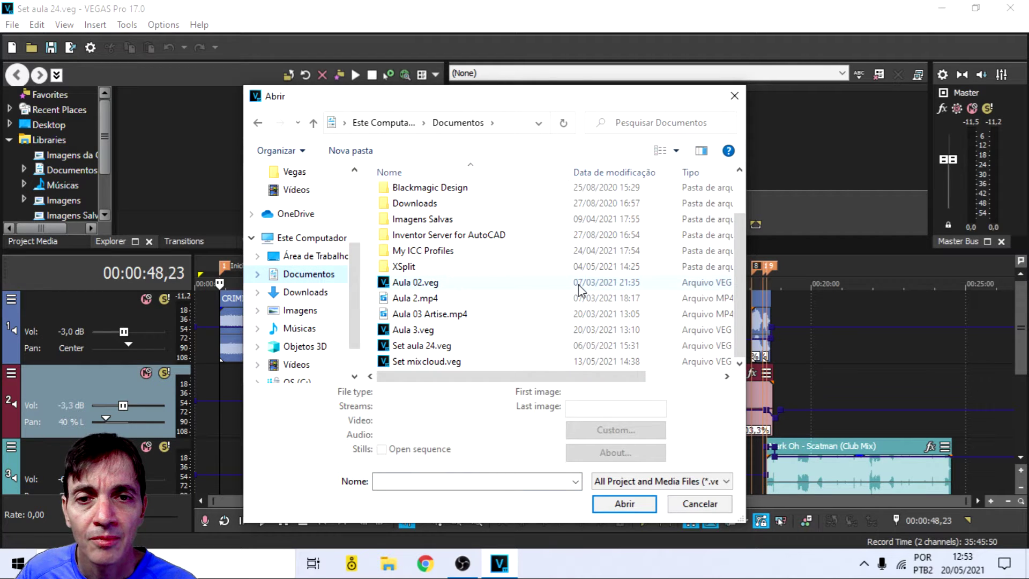
{"action": "left_click", "coordinate": [439, 363]}
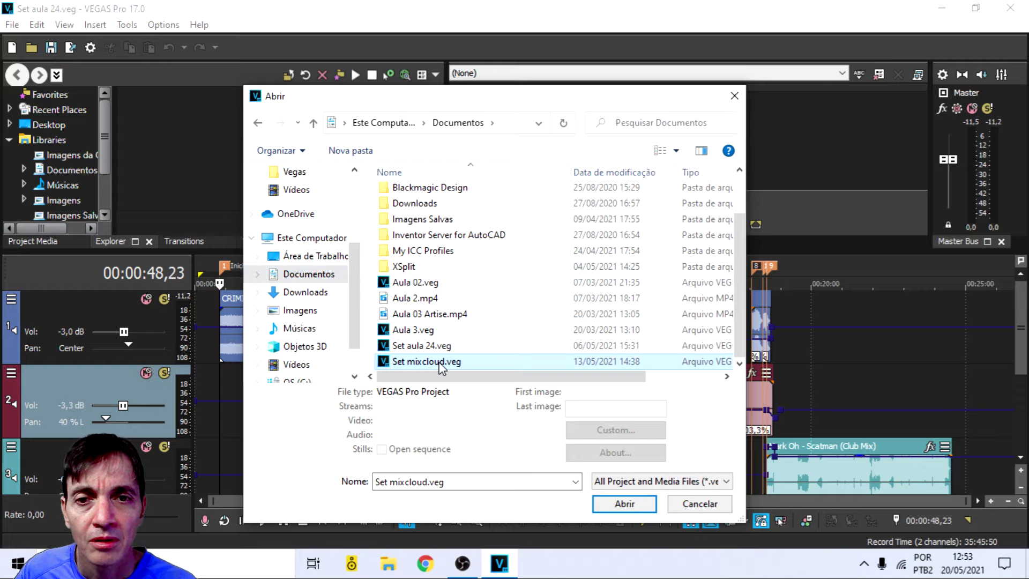
{"action": "left_click", "coordinate": [624, 504]}
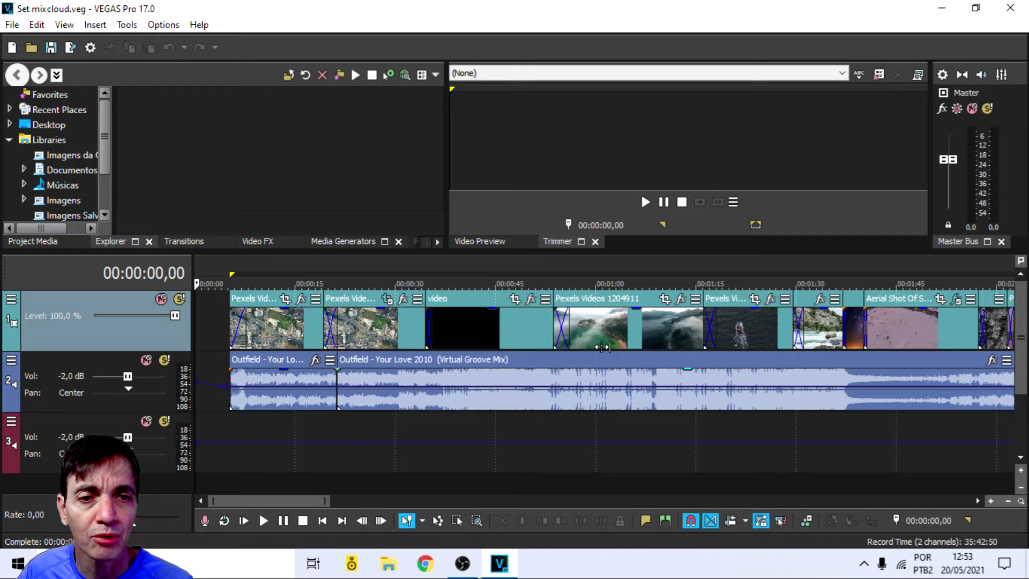
Step: Put the edit point at 00:04:49,17, where the video clips end, and check it zoomed in
{"action": "scroll", "coordinate": [678, 338], "scroll_direction": "down", "scroll_amount": 9}
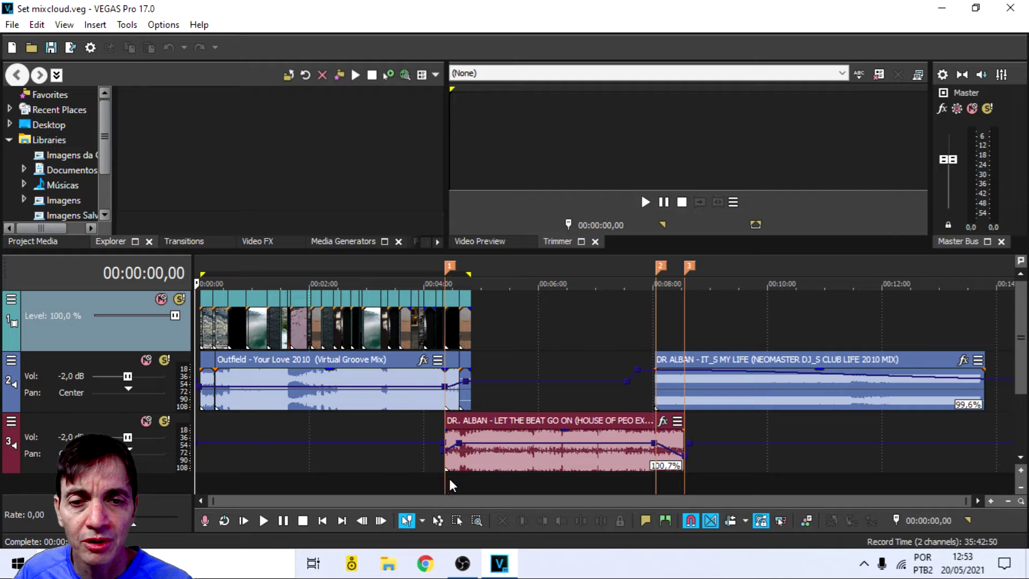
{"action": "left_click", "coordinate": [472, 481]}
{"action": "scroll", "coordinate": [472, 478], "scroll_direction": "up", "scroll_amount": 12}
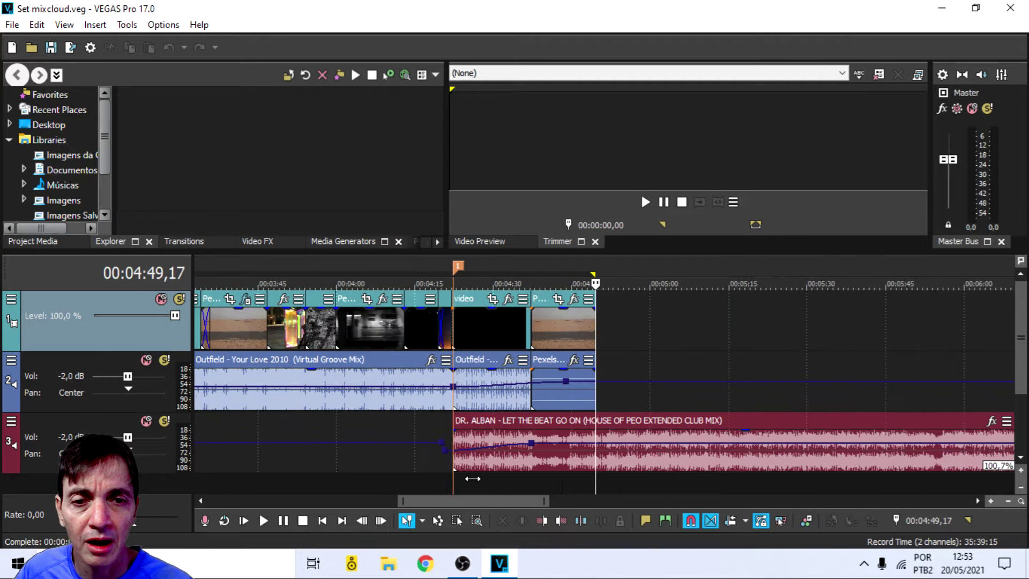
{"action": "scroll", "coordinate": [472, 478], "scroll_direction": "down", "scroll_amount": 6}
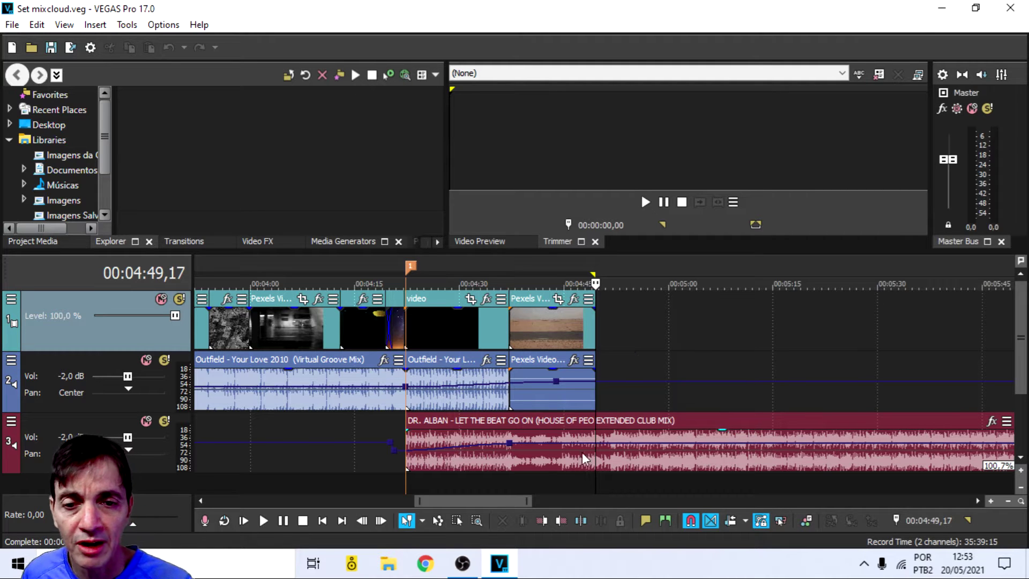
Step: Switch to OBS Studio and back to VEGAS Pro, then launch File Explorer
{"action": "left_click", "coordinate": [465, 567]}
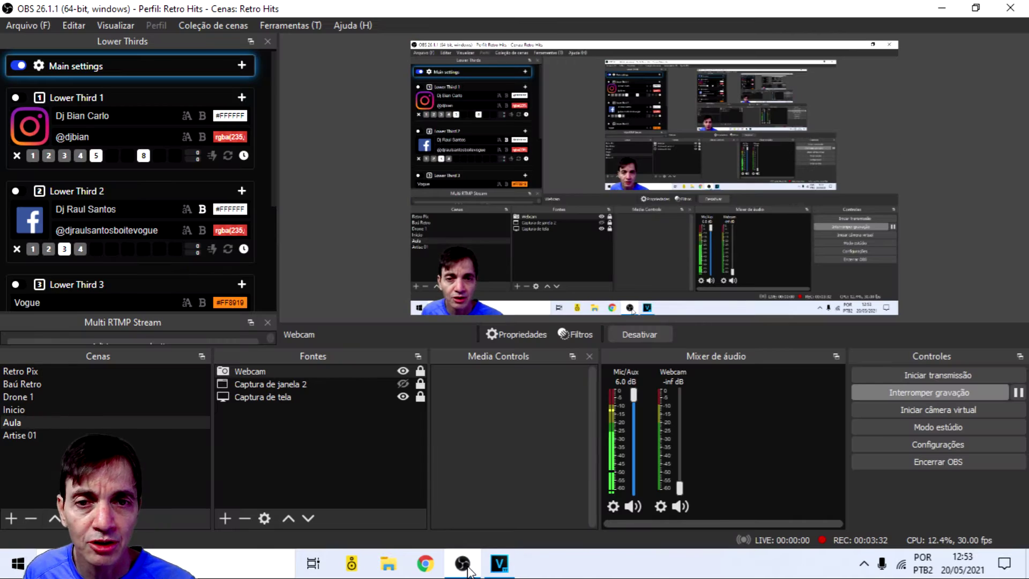
{"action": "left_click", "coordinate": [497, 569]}
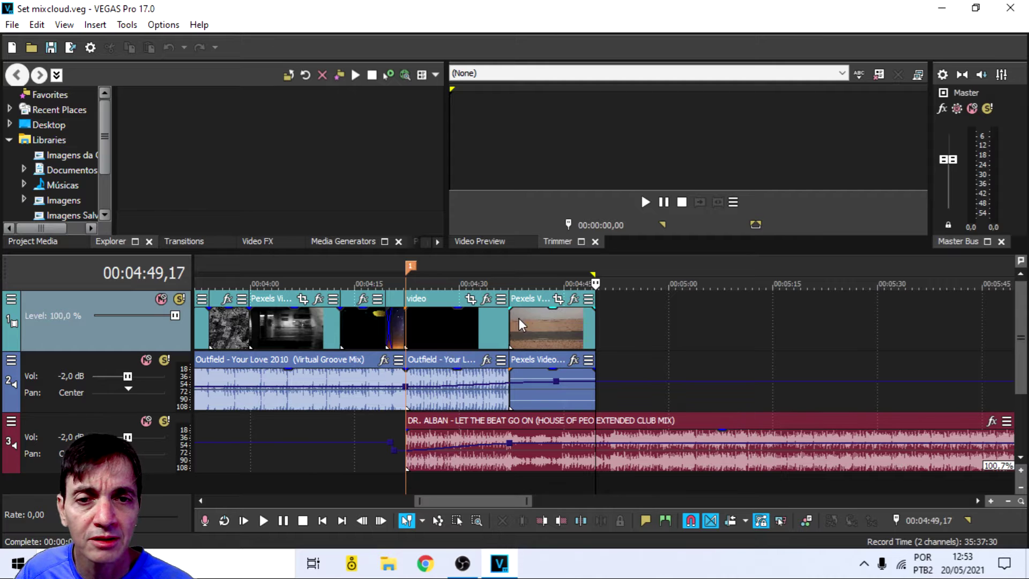
{"action": "left_click", "coordinate": [389, 565]}
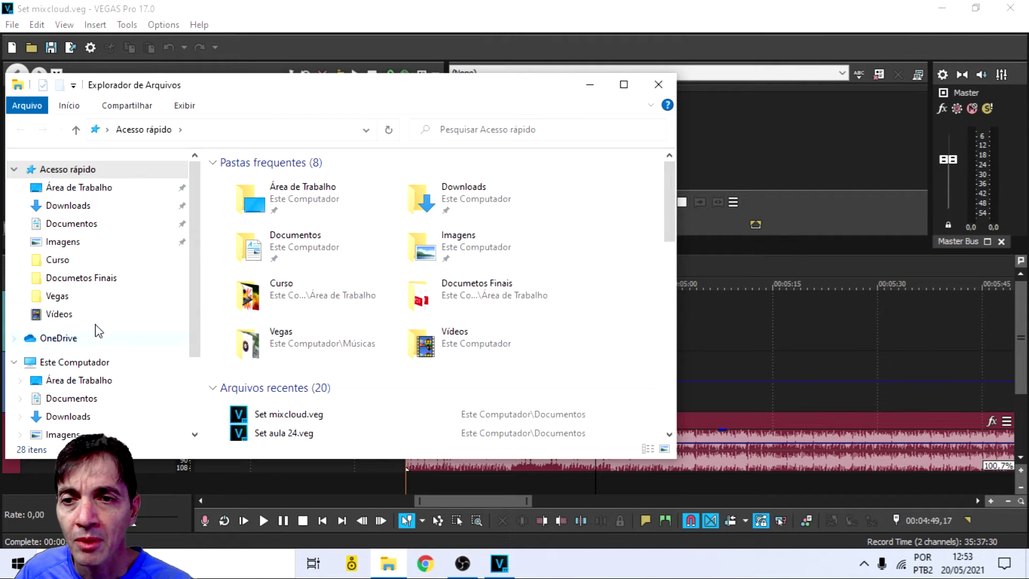
Step: Browse the Vídeos, Vegas music, Curso and .gallery folders in search of the clip
{"action": "left_click", "coordinate": [89, 319]}
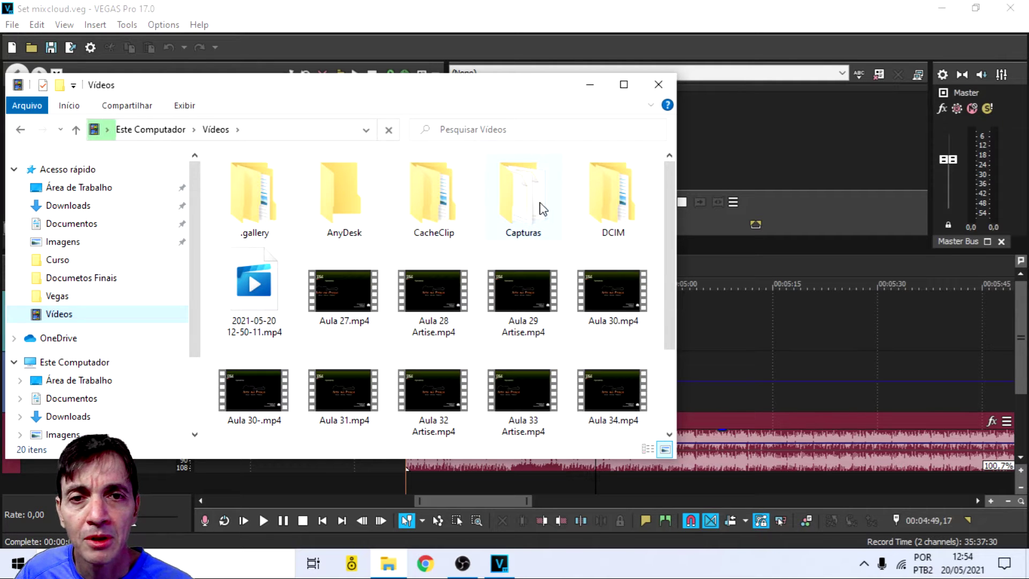
{"action": "left_click", "coordinate": [58, 296]}
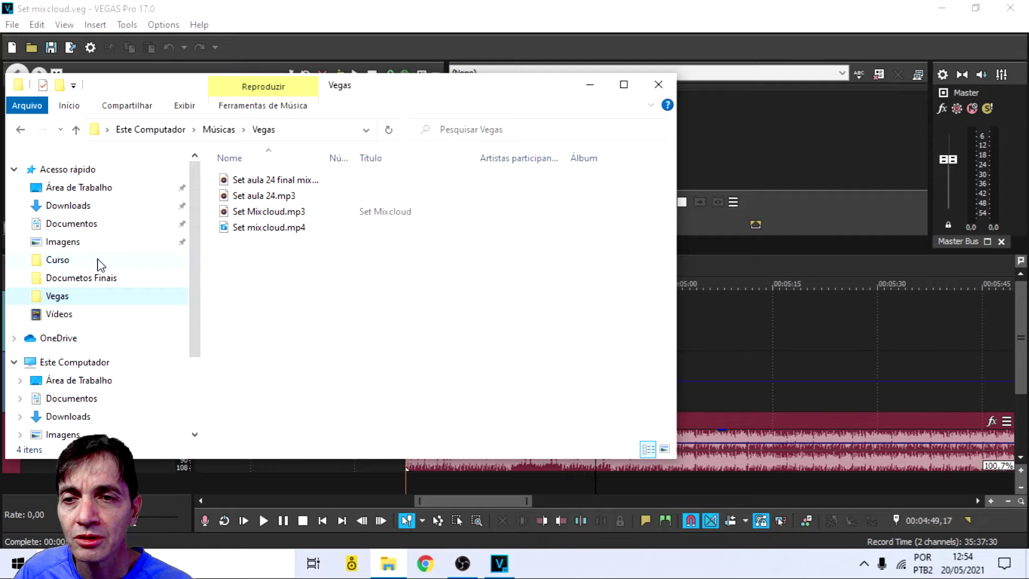
{"action": "left_click", "coordinate": [58, 260]}
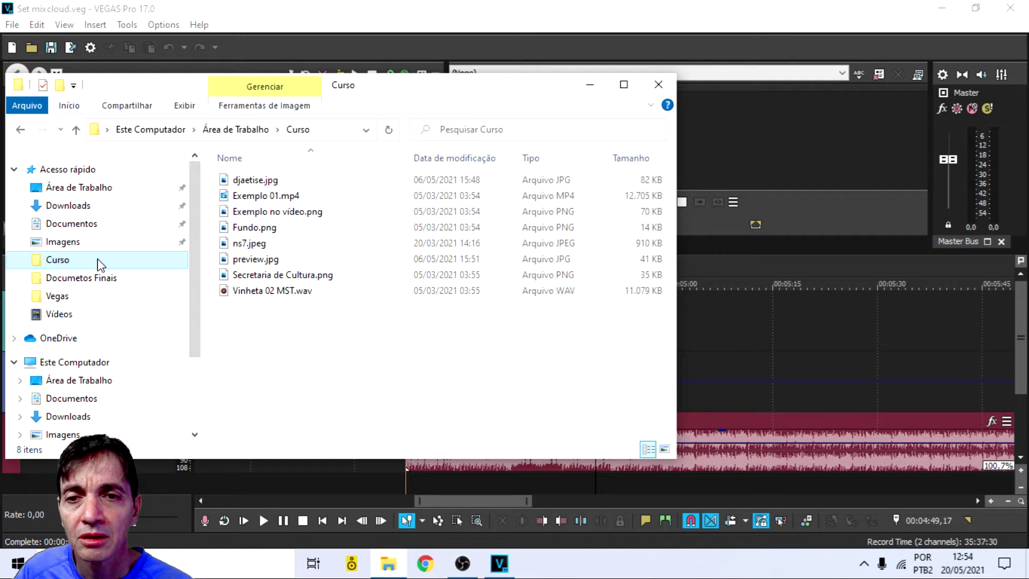
{"action": "left_click", "coordinate": [94, 320]}
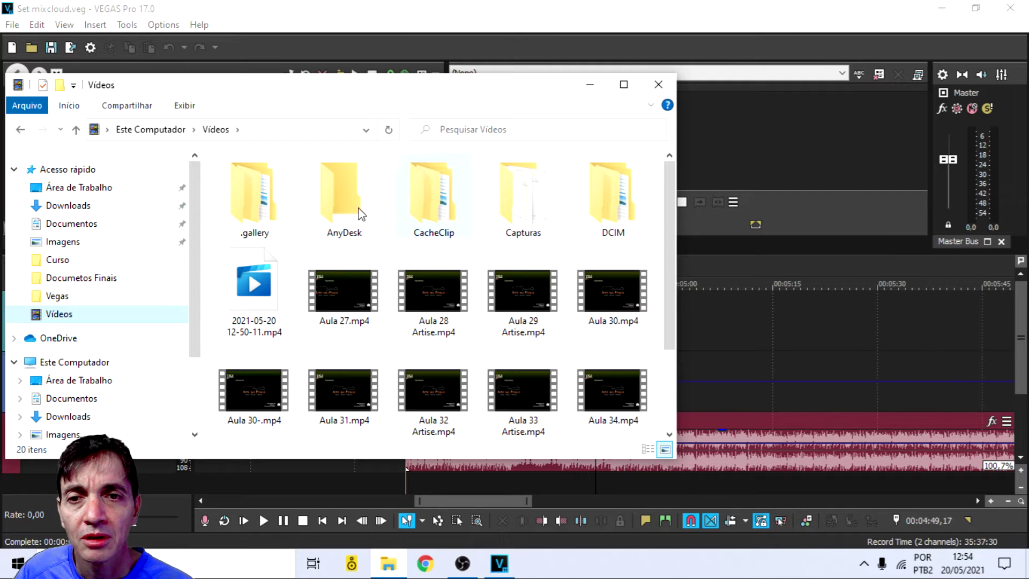
{"action": "double_click", "coordinate": [261, 207]}
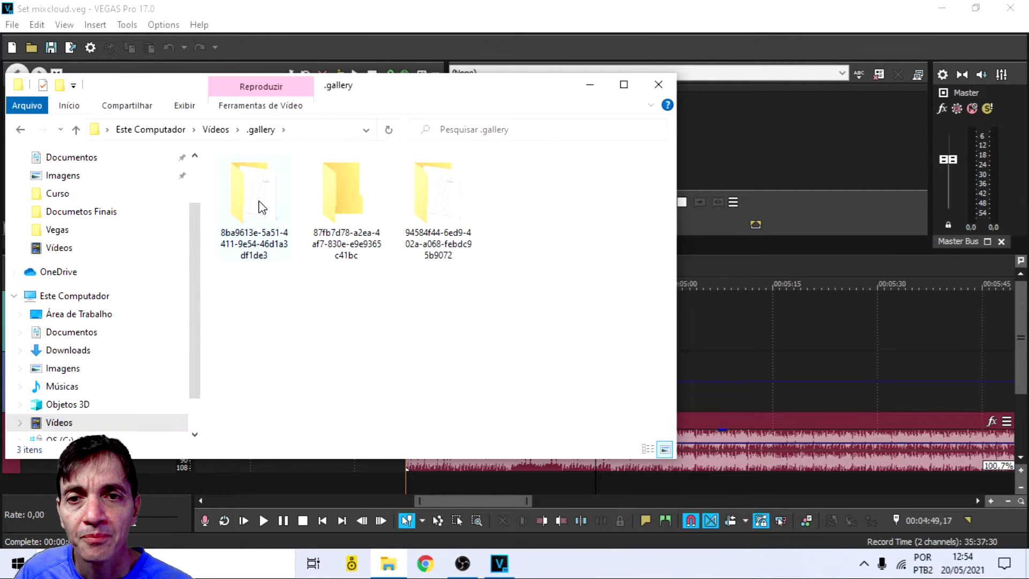
{"action": "left_click", "coordinate": [21, 130]}
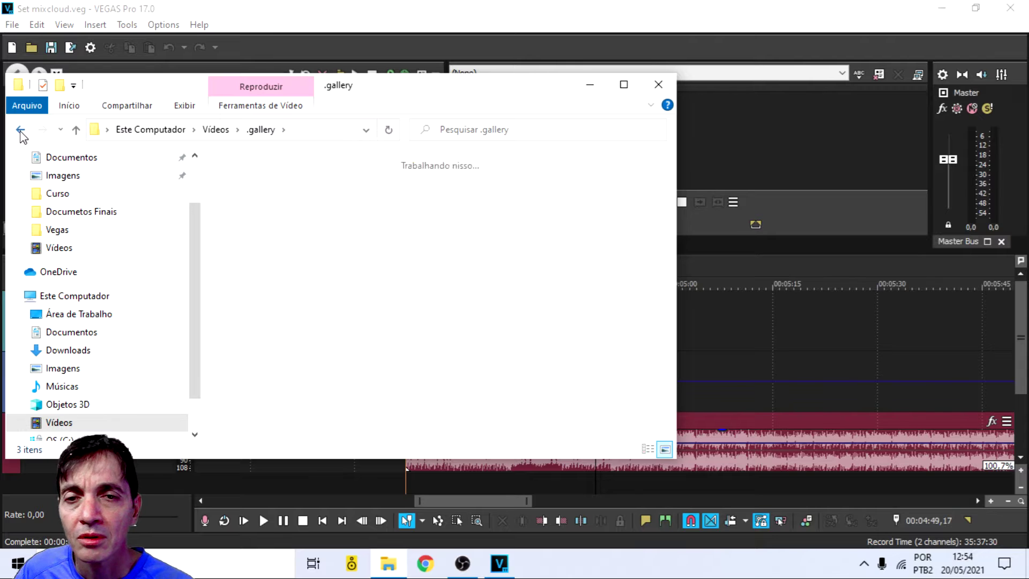
Step: Drag CRENCAS E TURISMO.mp4 from the Vídeos folder onto the VEGAS Pro timeline
{"action": "left_click_drag", "start_coordinate": [666, 232], "coordinate": [657, 363]}
{"action": "left_click_drag", "start_coordinate": [660, 315], "coordinate": [671, 210]}
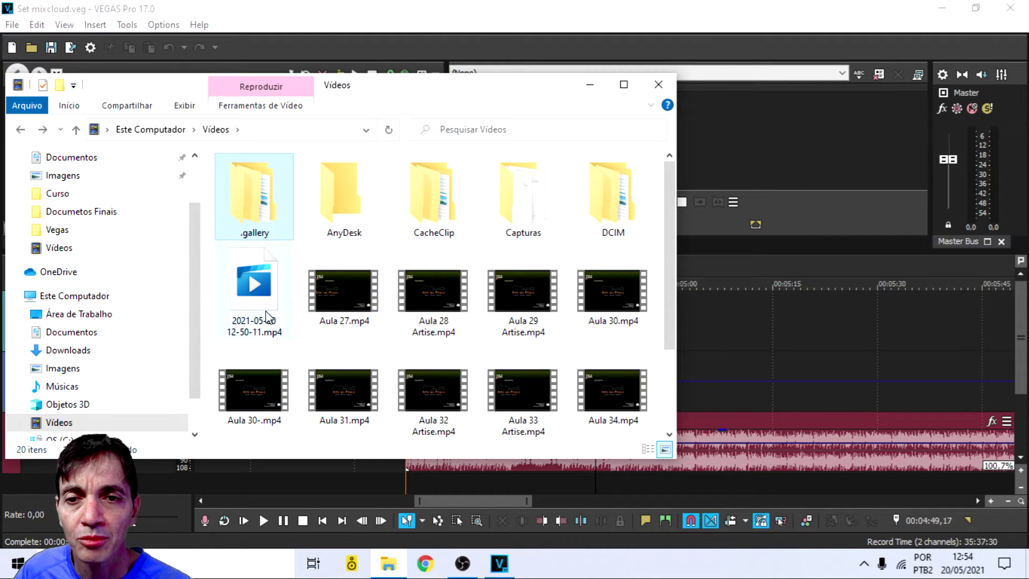
{"action": "scroll", "coordinate": [611, 322], "scroll_direction": "down", "scroll_amount": 2}
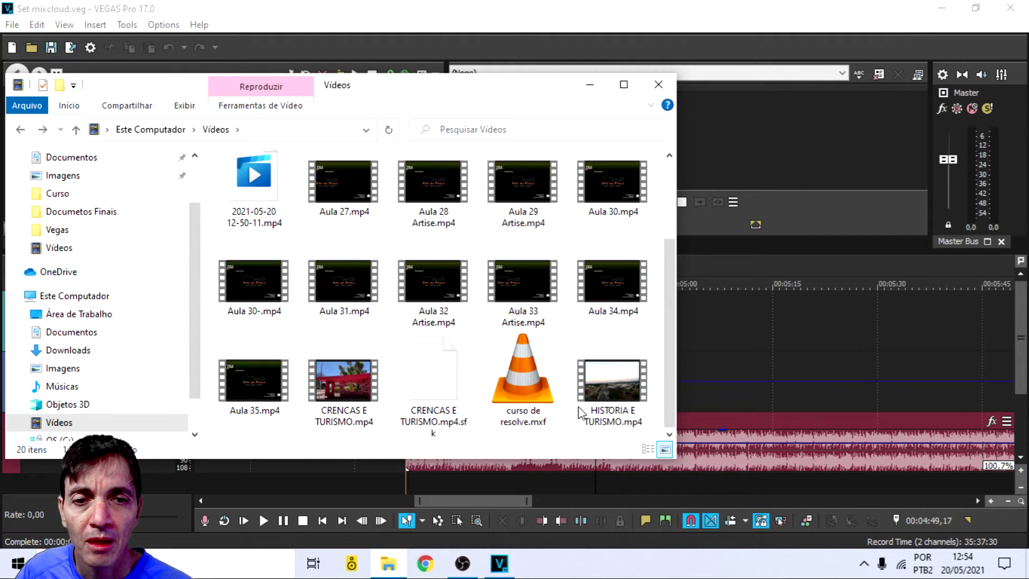
{"action": "left_click_drag", "start_coordinate": [347, 385], "coordinate": [761, 341]}
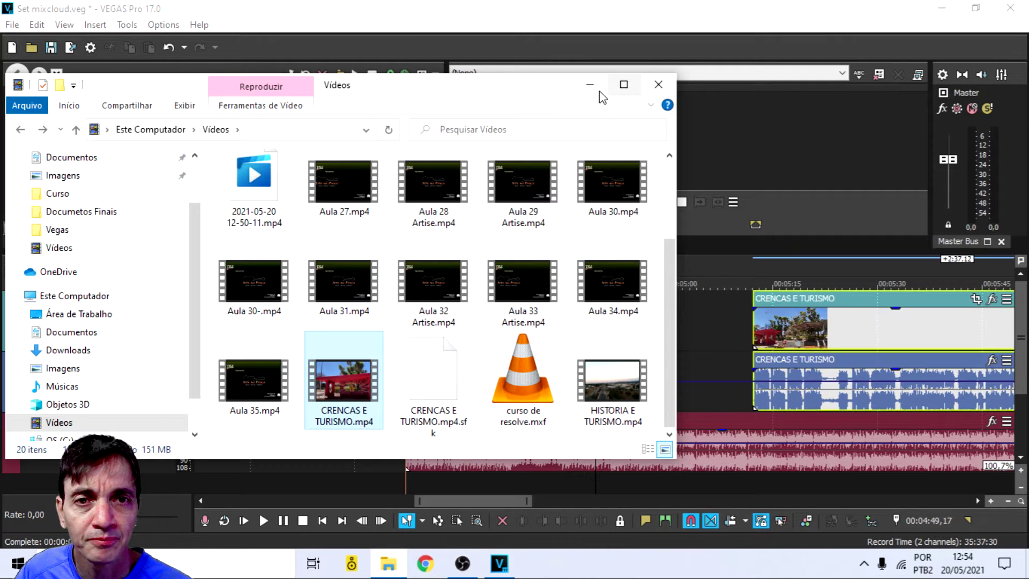
Step: Close Explorer and snap the CRENCAS E TURISMO clip against the Pexels clip's end
{"action": "left_click", "coordinate": [658, 84]}
{"action": "scroll", "coordinate": [591, 335], "scroll_direction": "down", "scroll_amount": 4}
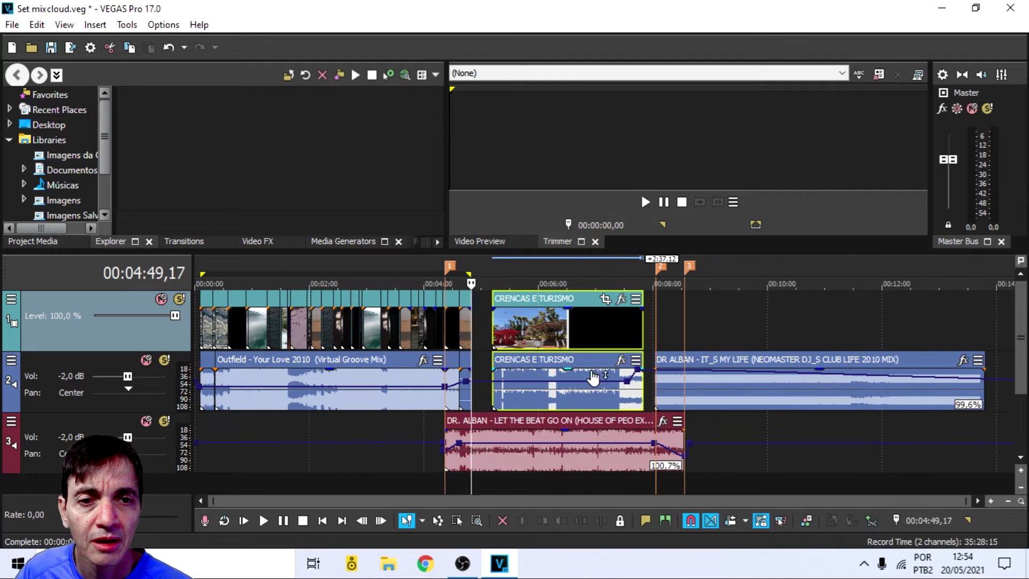
{"action": "left_click_drag", "start_coordinate": [575, 301], "coordinate": [551, 299]}
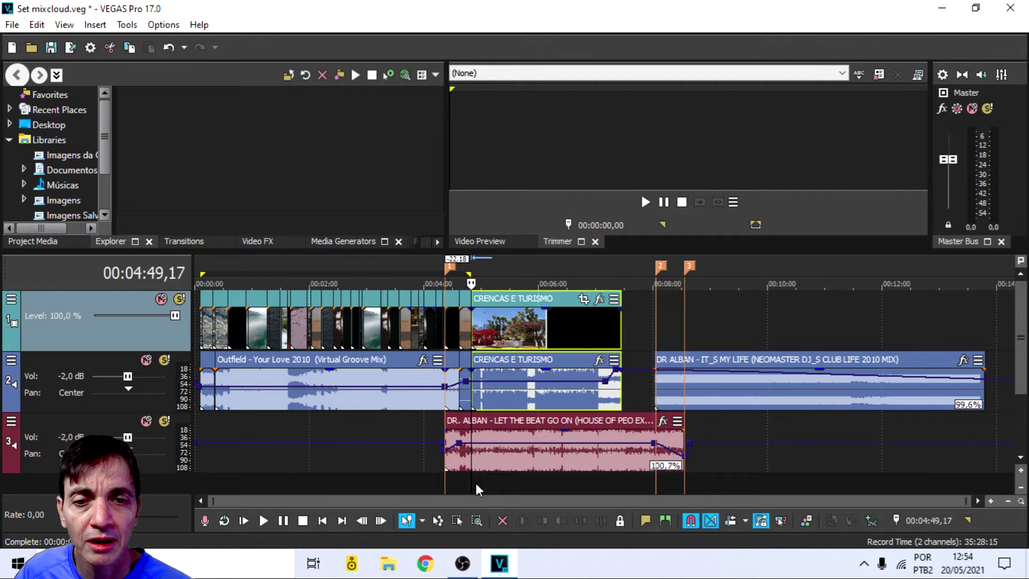
{"action": "scroll", "coordinate": [474, 483], "scroll_direction": "up", "scroll_amount": 10}
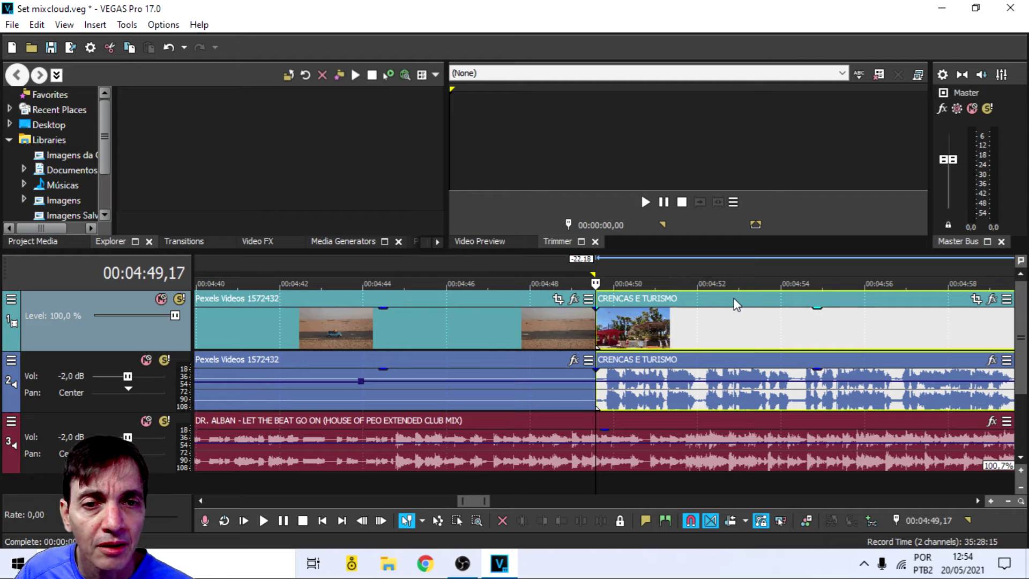
{"action": "mouse_move", "coordinate": [739, 300]}
{"action": "left_mouse_down"}
{"action": "mouse_move", "coordinate": [720, 299]}
{"action": "mouse_move", "coordinate": [728, 307]}
{"action": "left_mouse_up"}
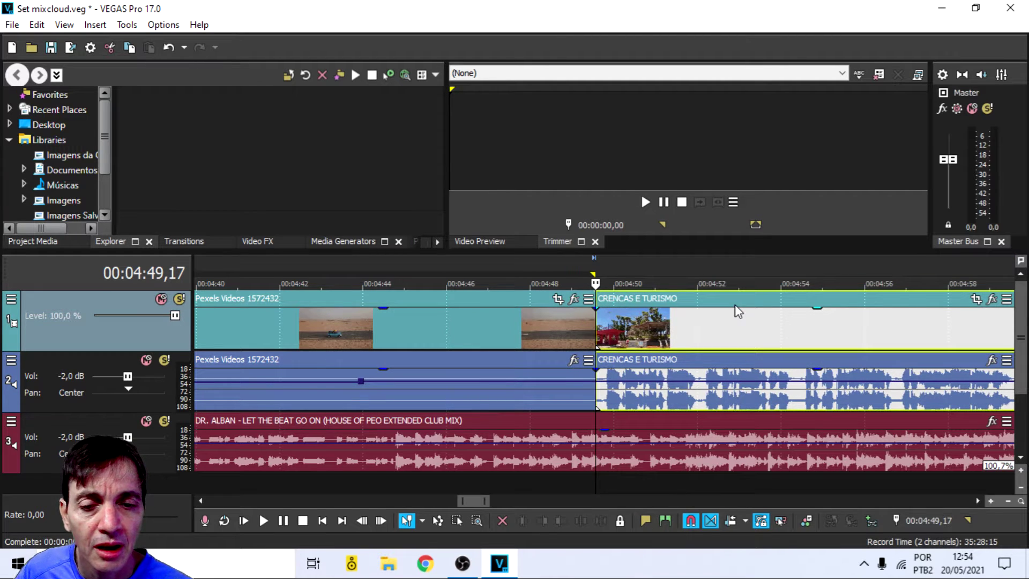
Step: Play back the join between the Pexels and CRENCAS E TURISMO clips
{"action": "left_click", "coordinate": [588, 489]}
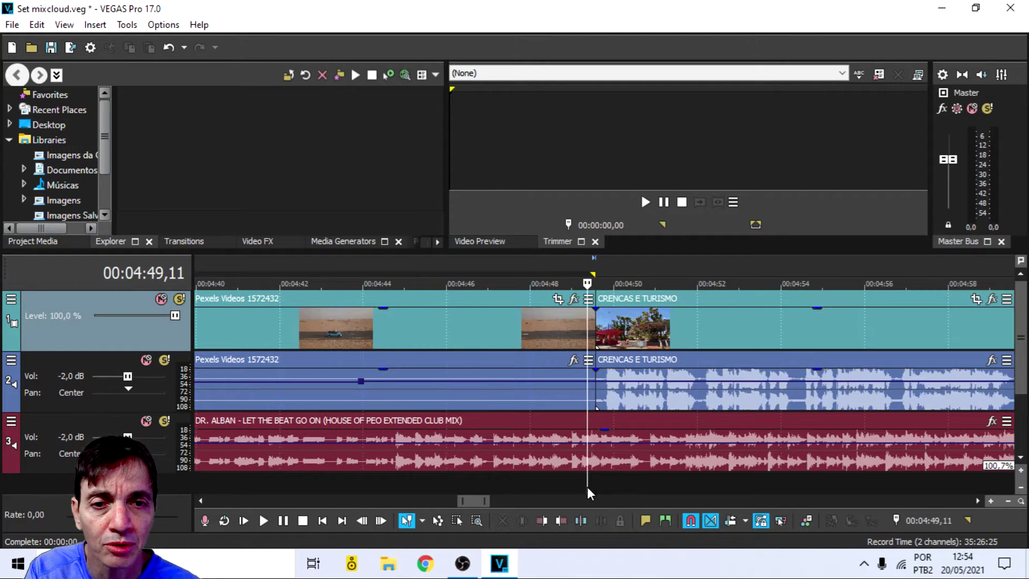
{"action": "key", "text": "space"}
{"action": "left_click", "coordinate": [573, 487]}
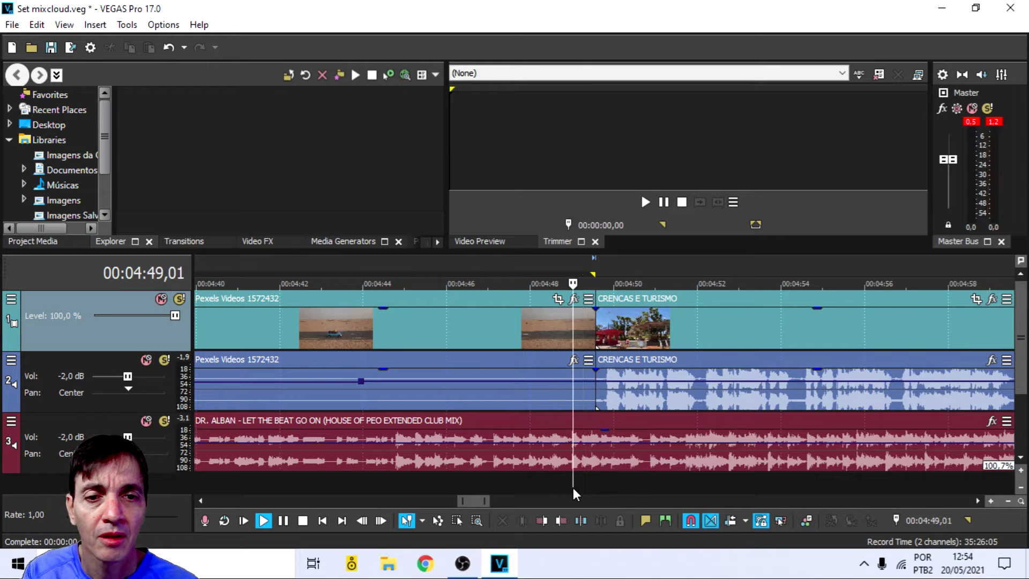
{"action": "key", "text": "space"}
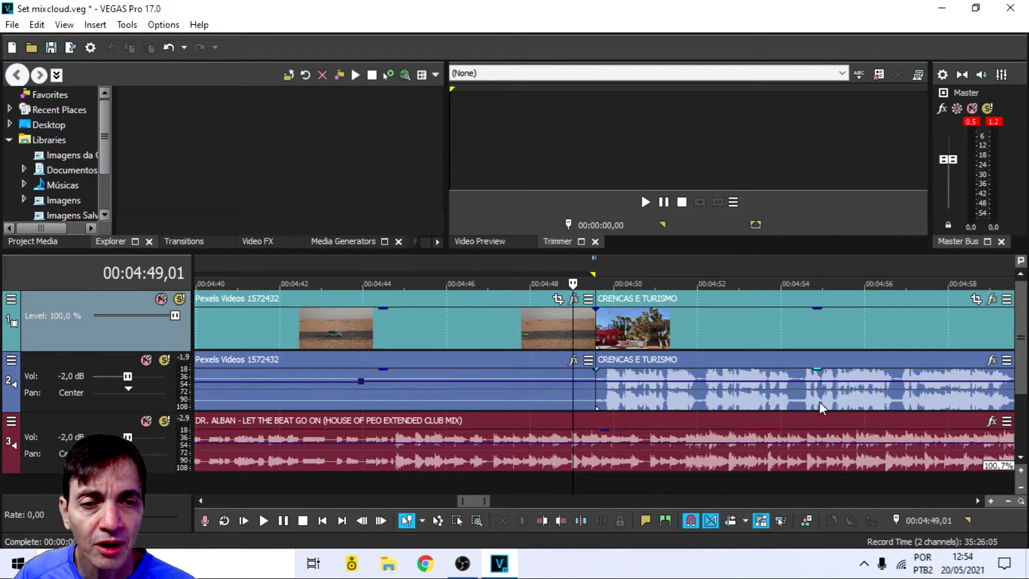
Step: Inspect the CRENCAS E TURISMO clip and select its audio event
{"action": "left_click", "coordinate": [756, 308]}
{"action": "scroll", "coordinate": [745, 322], "scroll_direction": "down", "scroll_amount": 4}
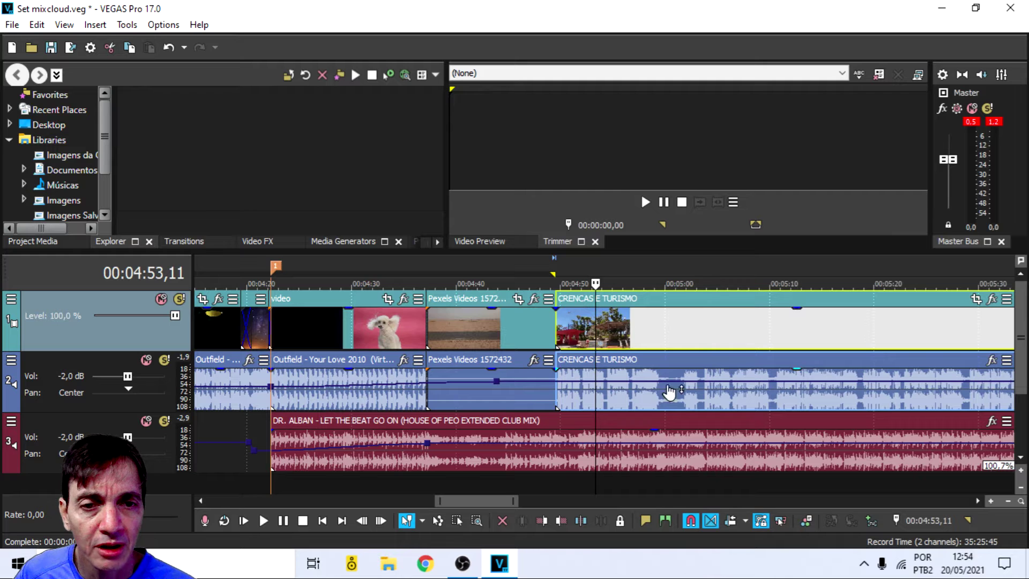
{"action": "scroll", "coordinate": [762, 392], "scroll_direction": "down", "scroll_amount": 2}
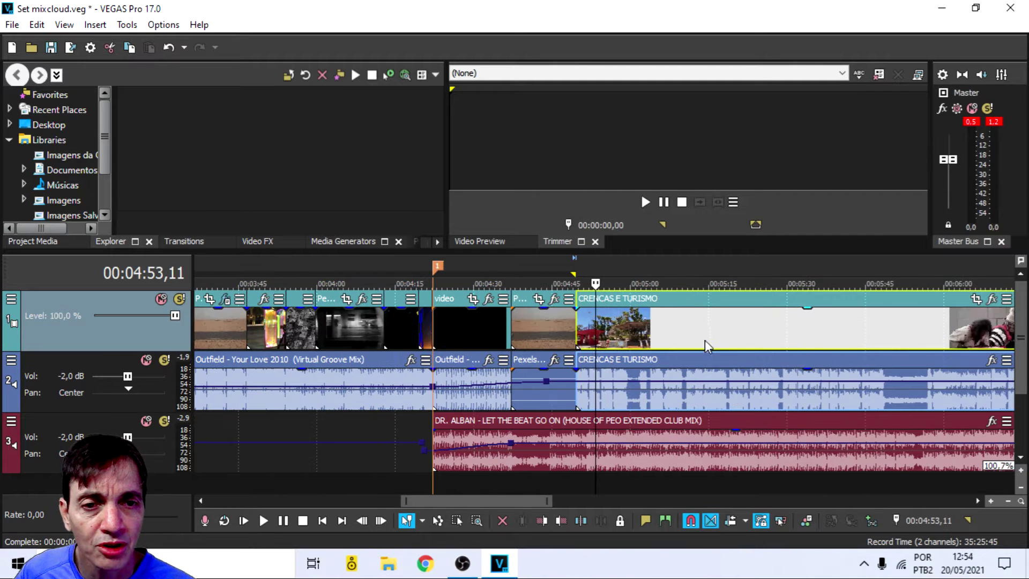
{"action": "scroll", "coordinate": [713, 341], "scroll_direction": "down", "scroll_amount": 2}
{"action": "left_click", "coordinate": [746, 308]}
{"action": "scroll", "coordinate": [744, 307], "scroll_direction": "down", "scroll_amount": 3}
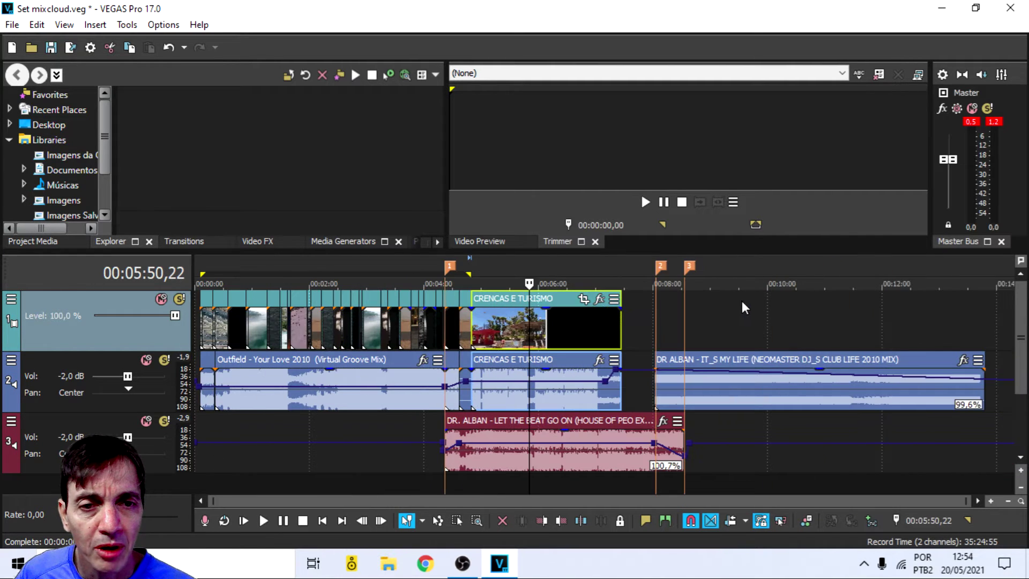
{"action": "scroll", "coordinate": [554, 320], "scroll_direction": "up", "scroll_amount": 3}
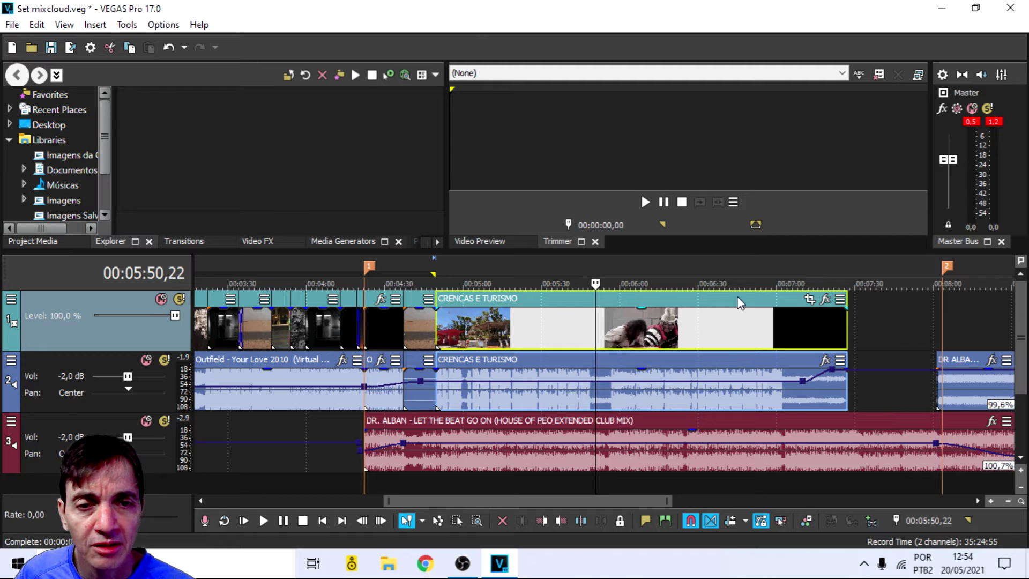
{"action": "left_click", "coordinate": [582, 301]}
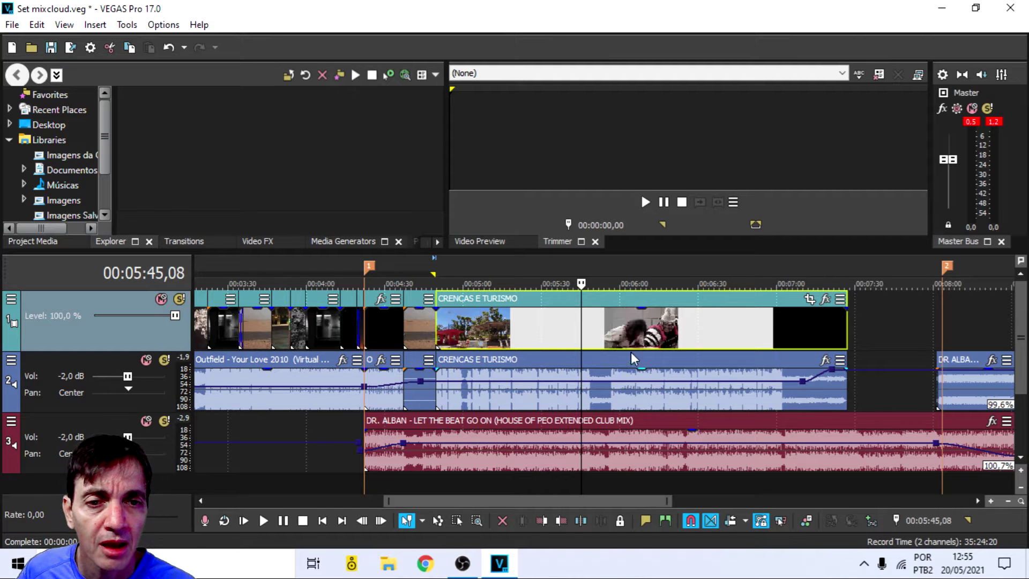
{"action": "left_click", "coordinate": [621, 367]}
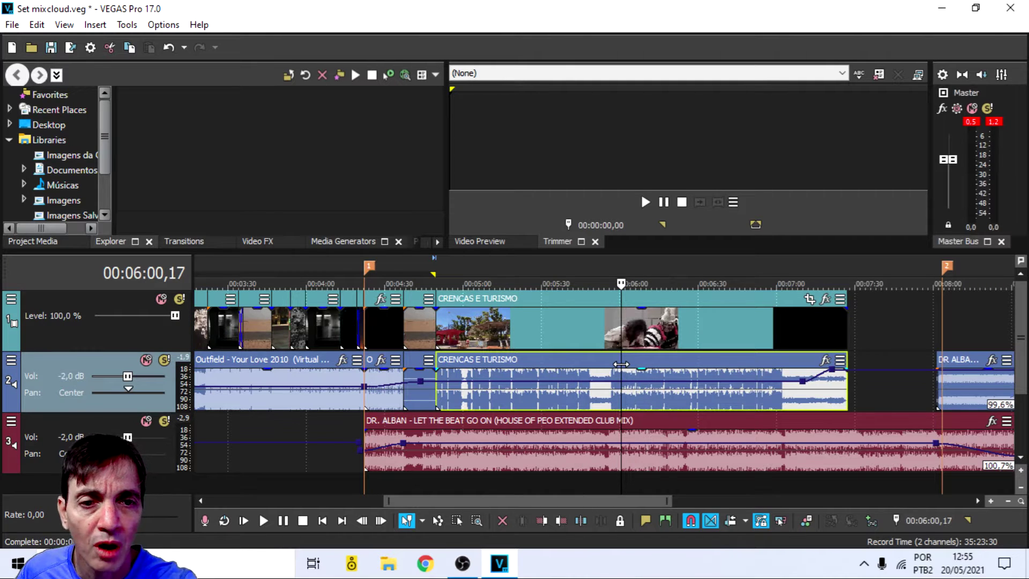
Step: Delete the CRENCAS E TURISMO audio event and play back the edited section
{"action": "key", "text": "Delete"}
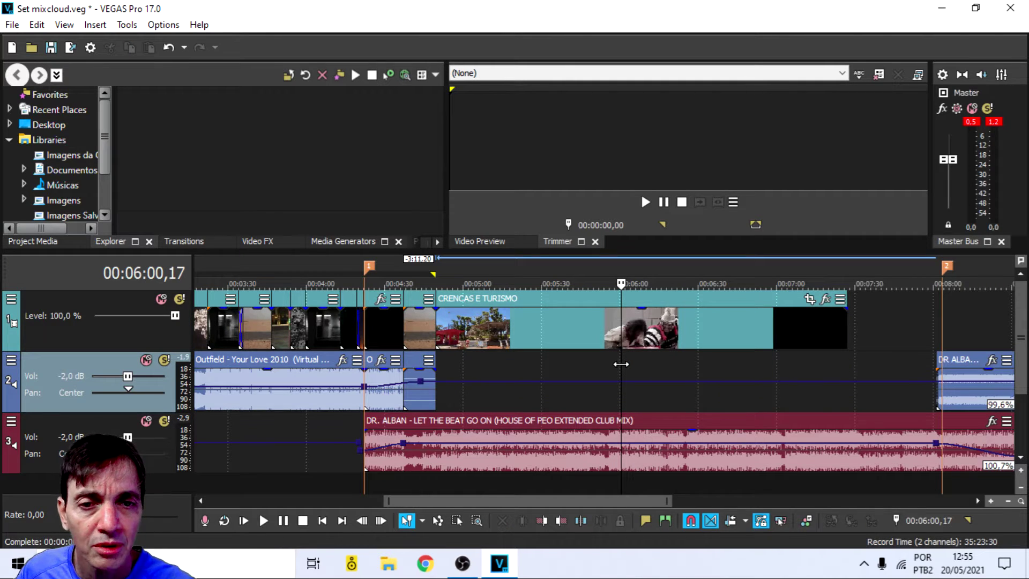
{"action": "left_click", "coordinate": [432, 485]}
{"action": "key", "text": "space"}
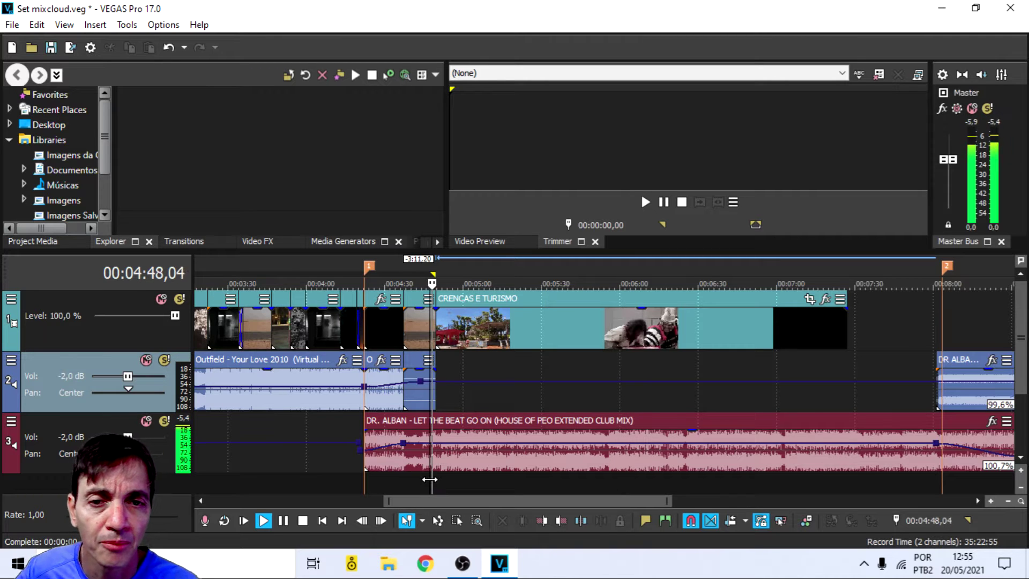
{"action": "scroll", "coordinate": [532, 458], "scroll_direction": "up", "scroll_amount": 4}
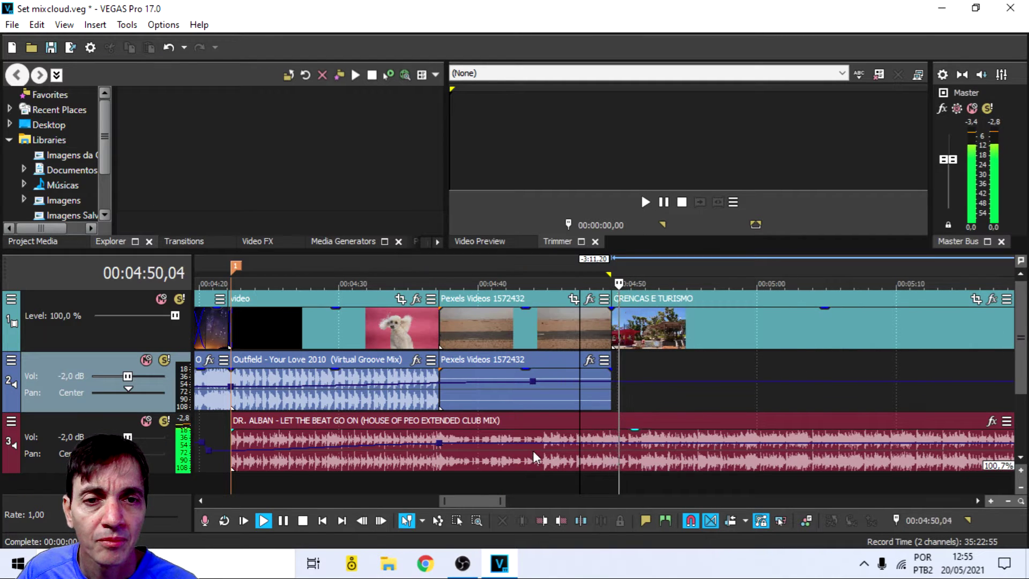
{"action": "scroll", "coordinate": [678, 404], "scroll_direction": "down", "scroll_amount": 3}
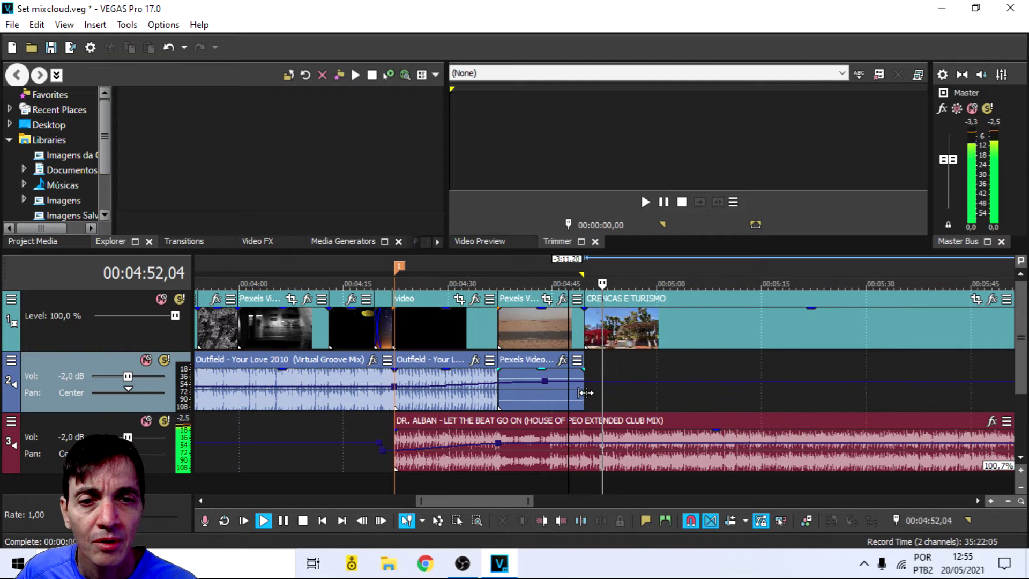
{"action": "left_click", "coordinate": [539, 404]}
{"action": "key", "text": "space"}
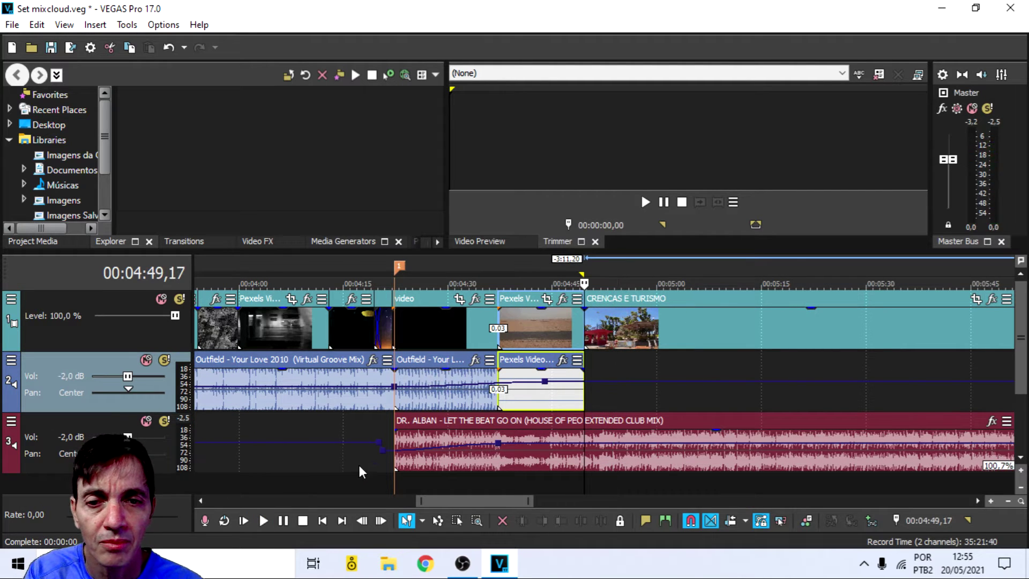
Step: Replay from about 04:20 and watch the result in the Video Preview
{"action": "left_click", "coordinate": [383, 439]}
{"action": "key", "text": "space"}
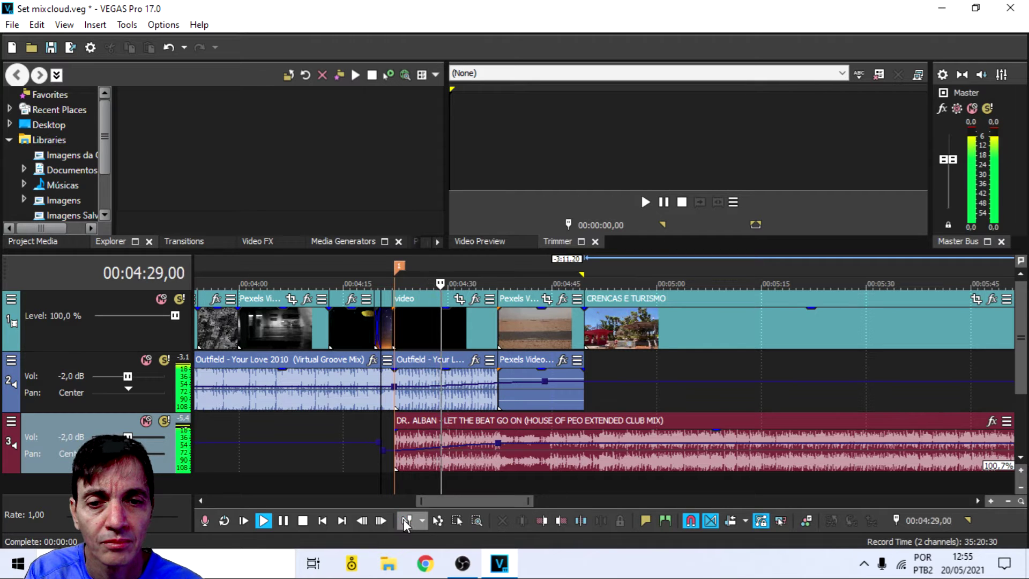
{"action": "key", "text": "space"}
{"action": "key", "text": "space"}
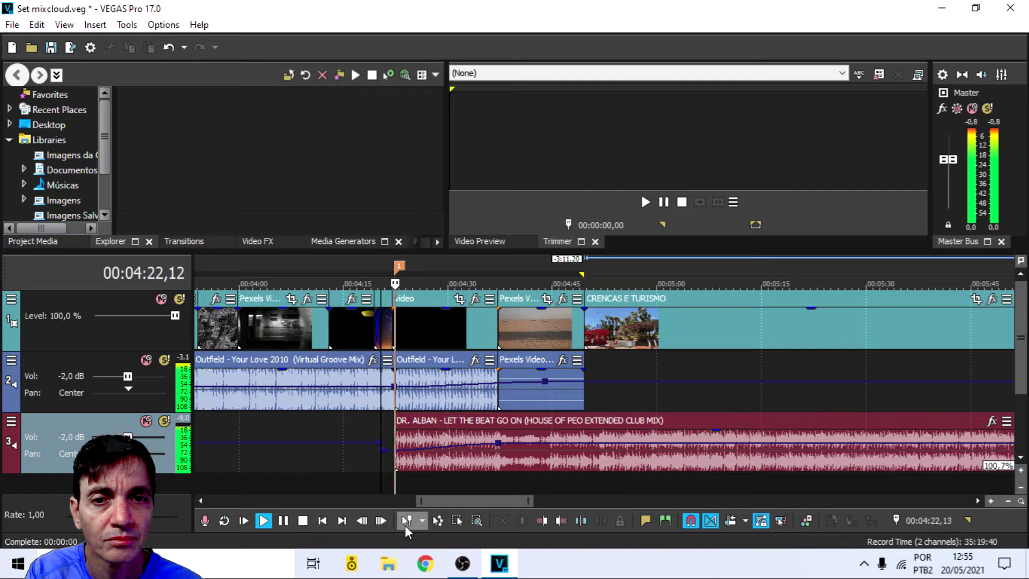
{"action": "key", "text": "space"}
{"action": "left_click", "coordinate": [494, 245]}
{"action": "key", "text": "space"}
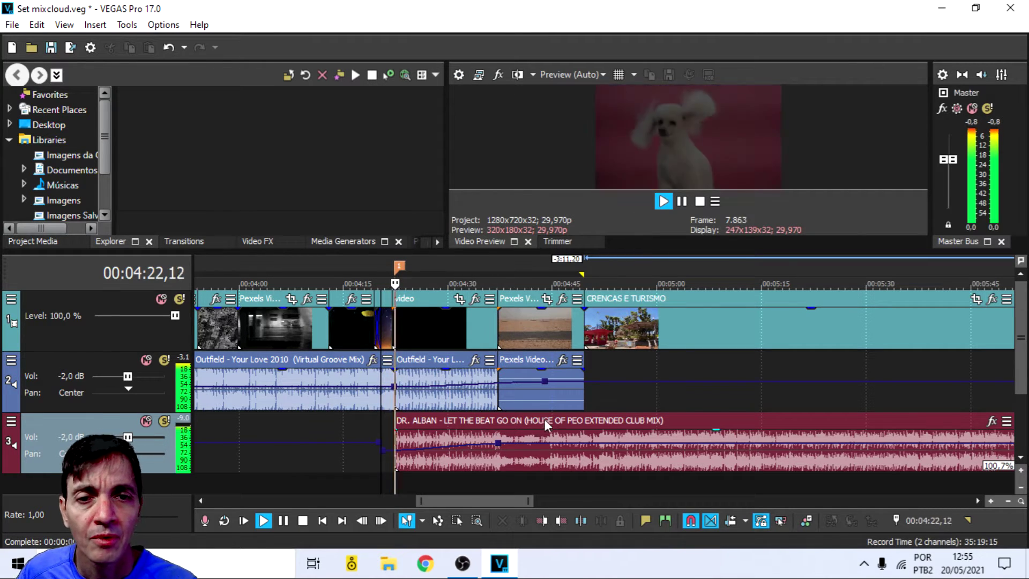
{"action": "left_click", "coordinate": [578, 404]}
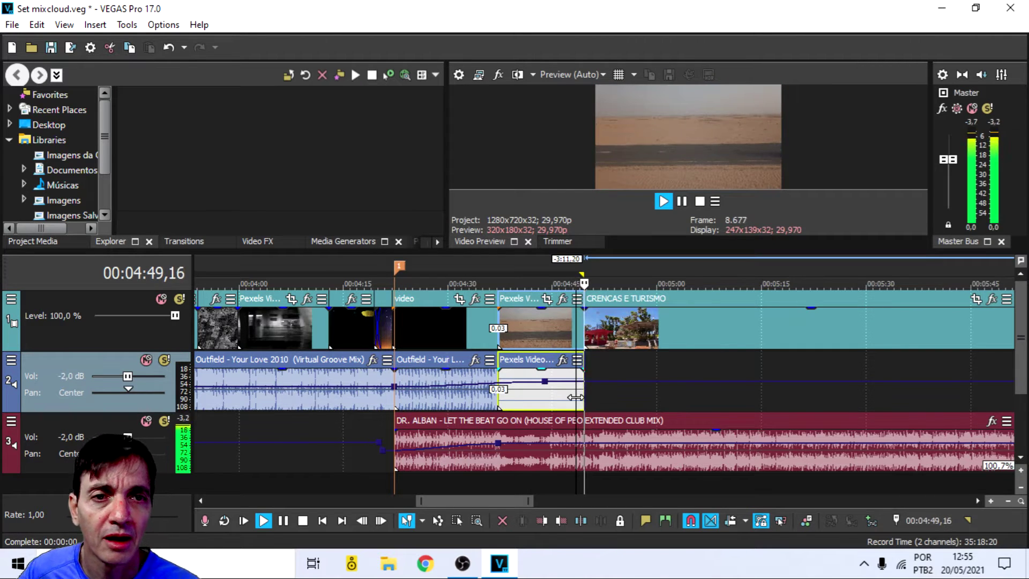
{"action": "key", "text": "space"}
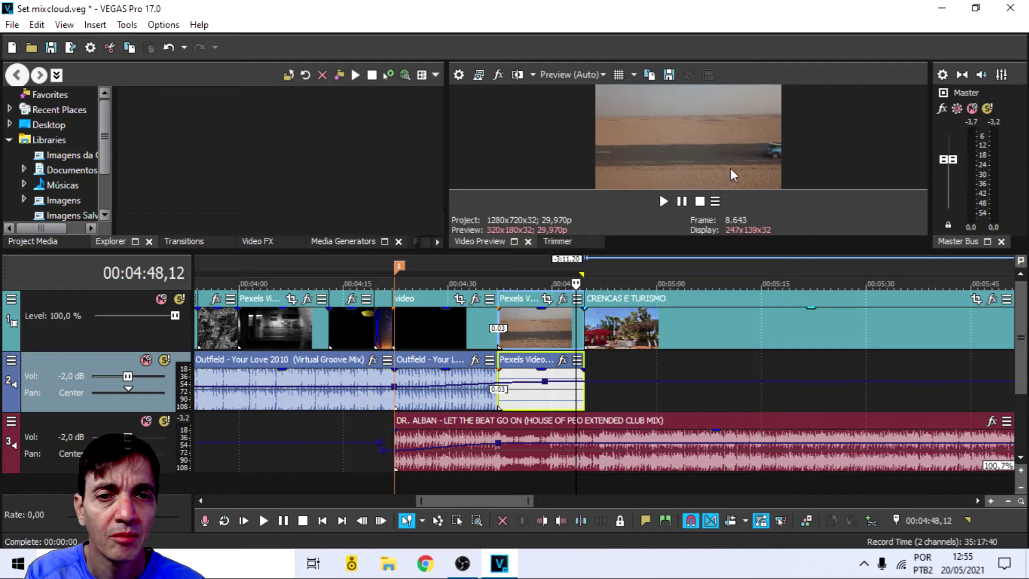
Step: Overlap CRENCAS E TURISMO onto the Pexels clip's end to create a crossfade and preview it
{"action": "scroll", "coordinate": [595, 389], "scroll_direction": "up", "scroll_amount": 5}
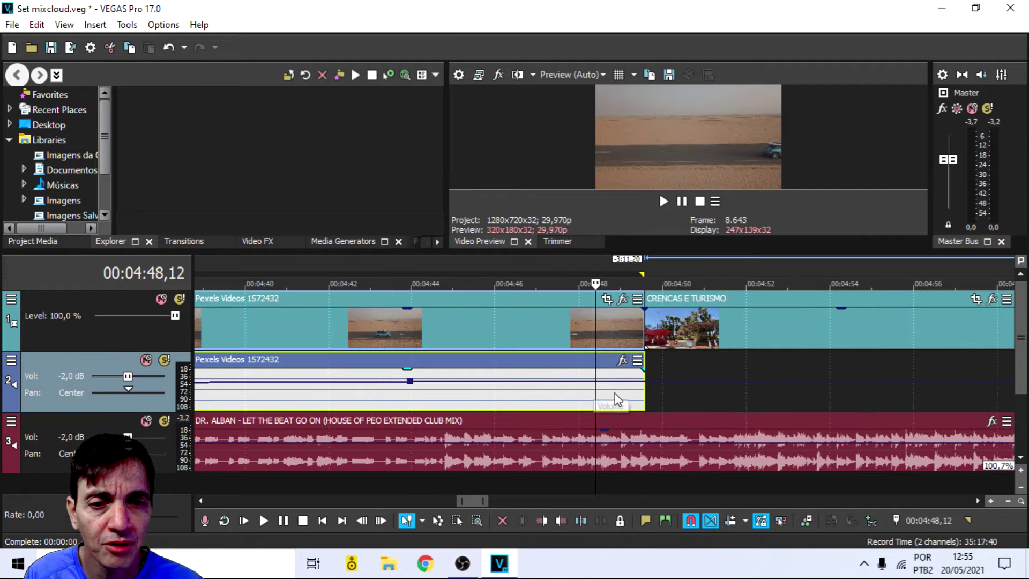
{"action": "key", "text": "space"}
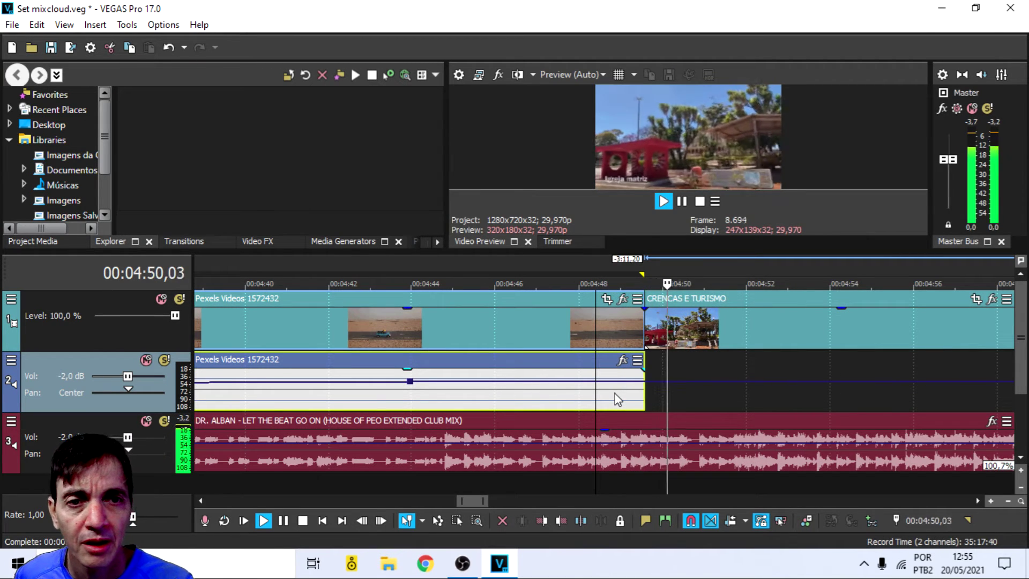
{"action": "key", "text": "space"}
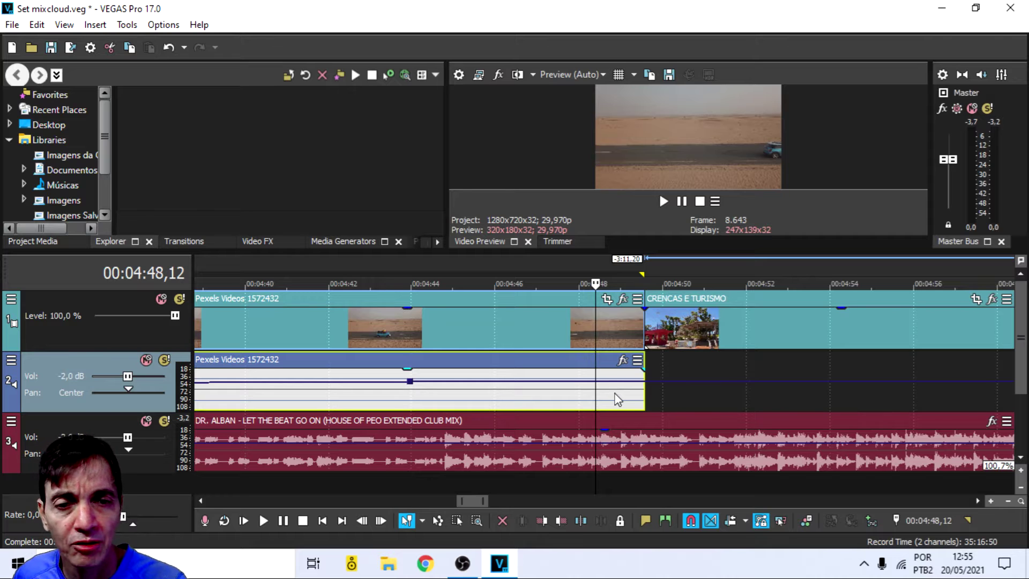
{"action": "left_click", "coordinate": [634, 392]}
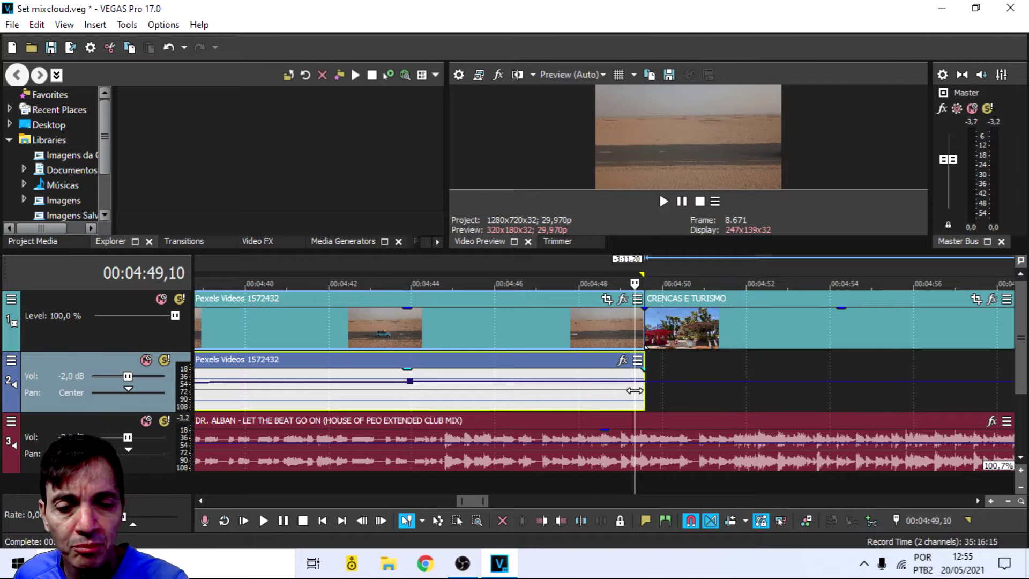
{"action": "key", "text": "space"}
{"action": "key", "text": "space"}
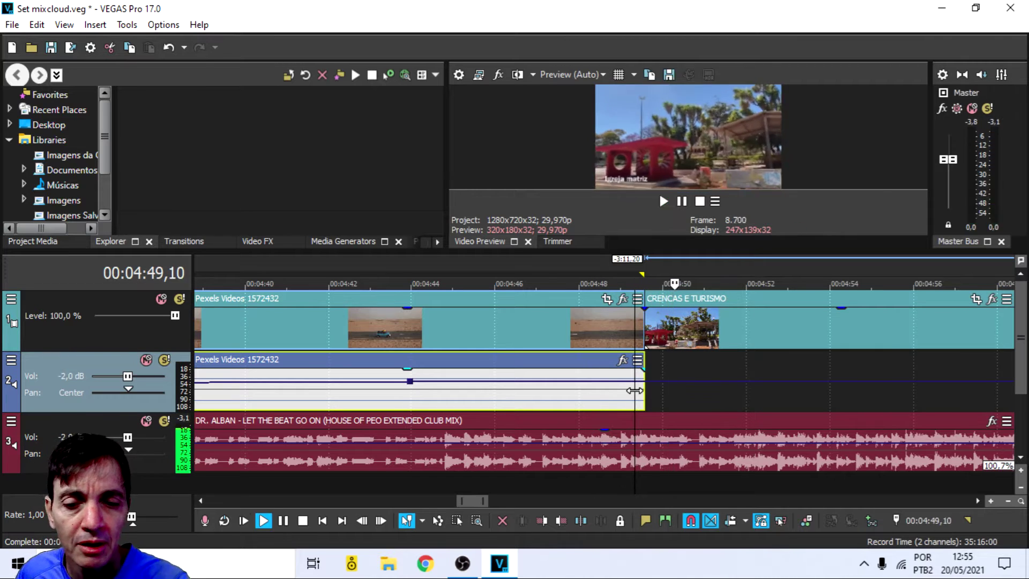
{"action": "scroll", "coordinate": [749, 375], "scroll_direction": "up", "scroll_amount": 2}
{"action": "scroll", "coordinate": [674, 358], "scroll_direction": "up", "scroll_amount": 4}
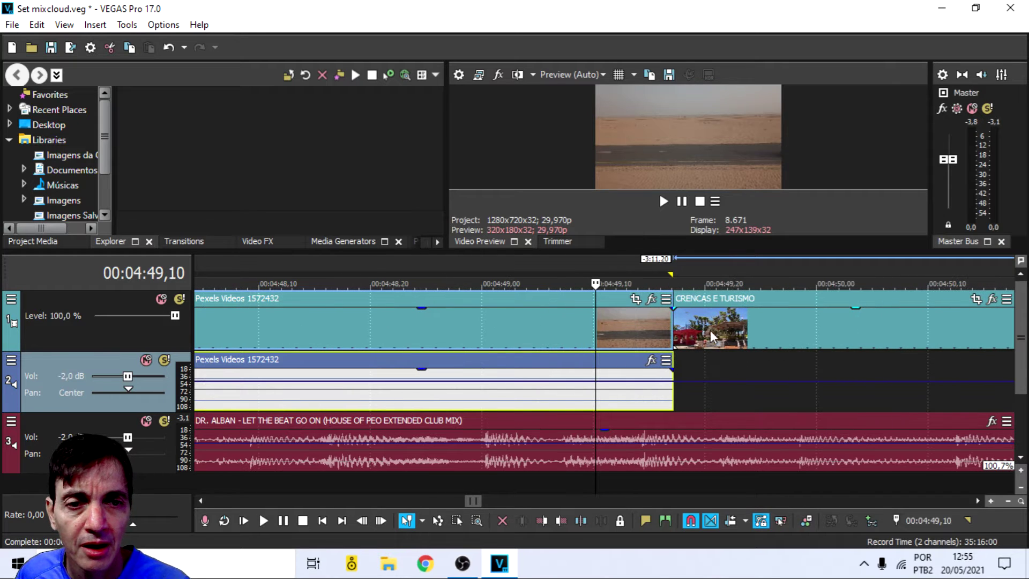
{"action": "left_click_drag", "start_coordinate": [835, 301], "coordinate": [808, 292]}
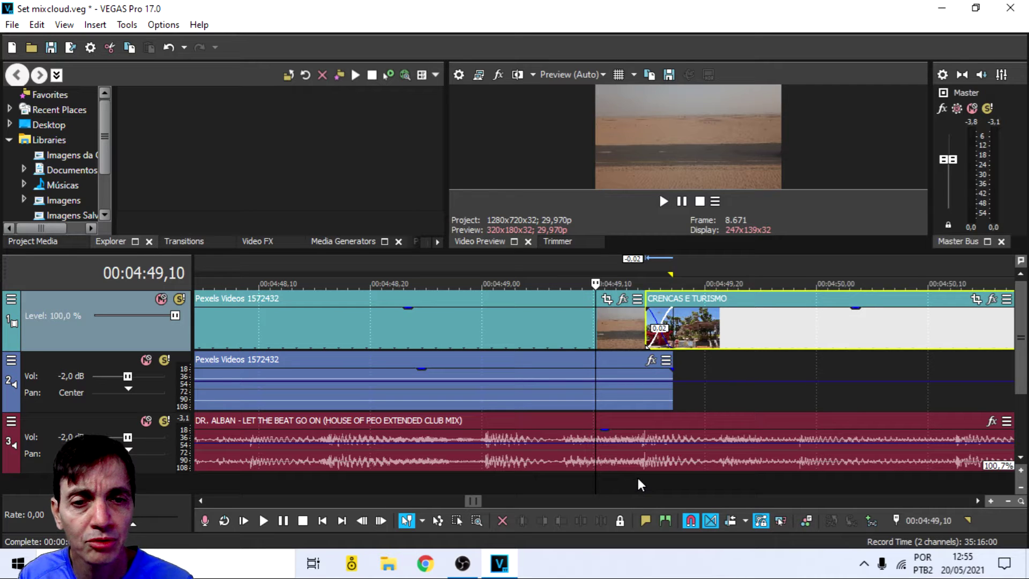
{"action": "left_click", "coordinate": [638, 478]}
{"action": "key", "text": "space"}
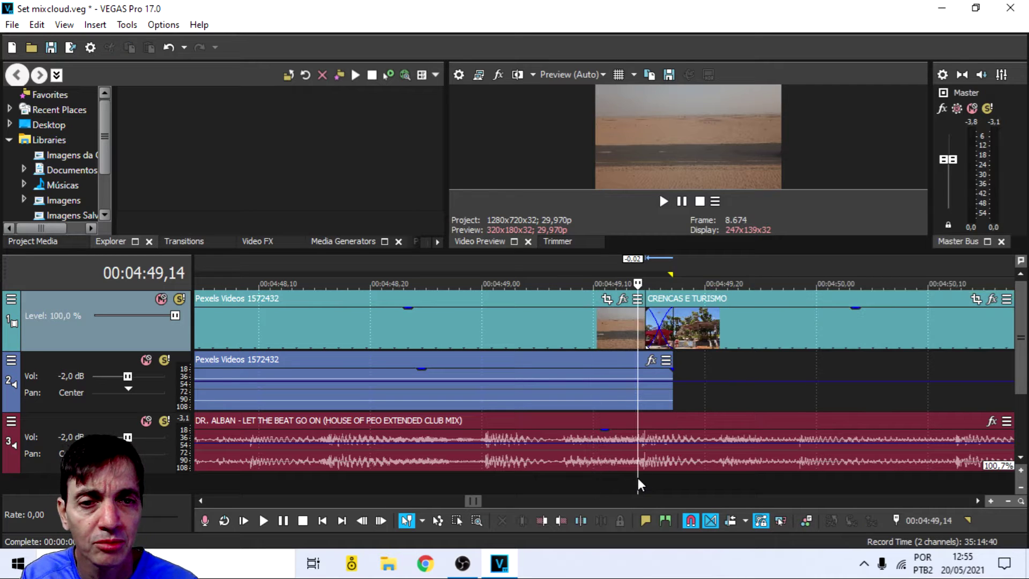
{"action": "left_click", "coordinate": [553, 479]}
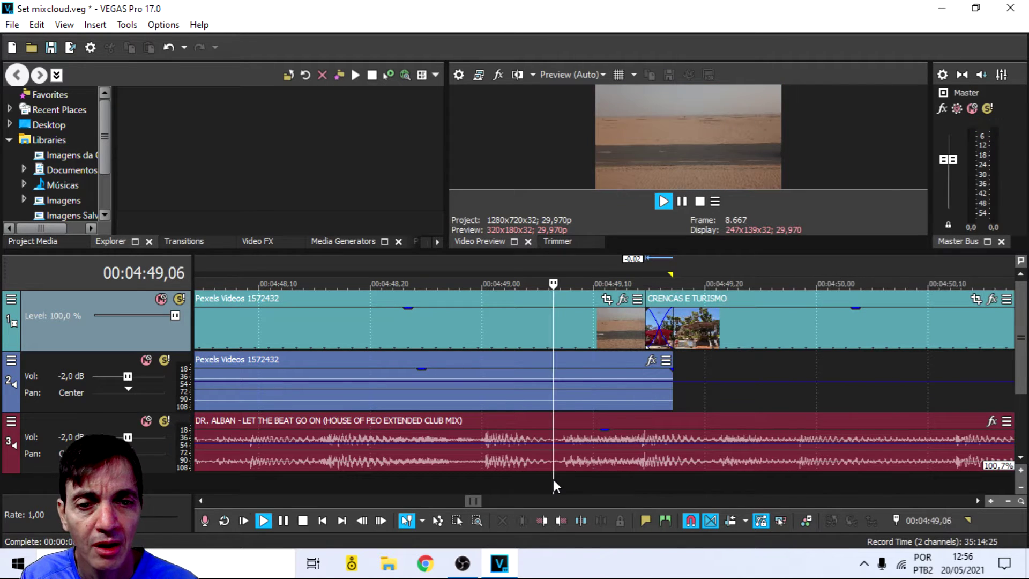
{"action": "key", "text": "space"}
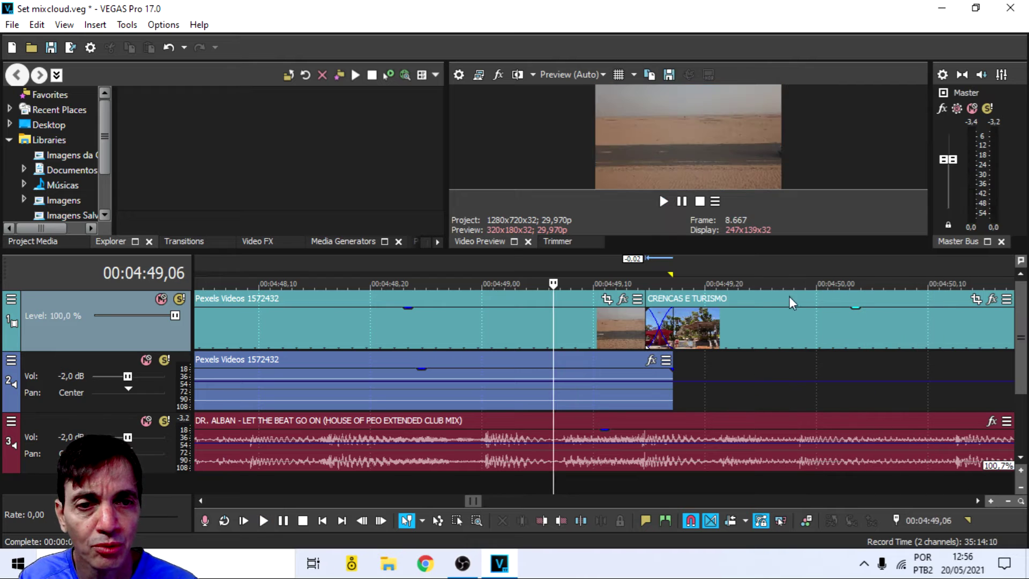
Step: Lengthen the crossfade twice more, previewing it from 04:47,00
{"action": "left_click_drag", "start_coordinate": [802, 292], "coordinate": [683, 304]}
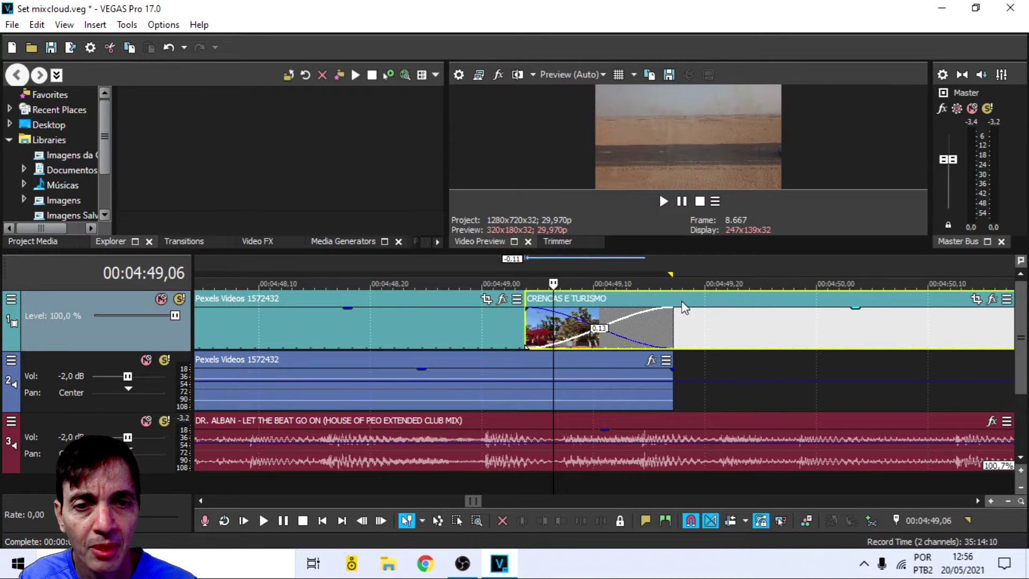
{"action": "left_click", "coordinate": [395, 494]}
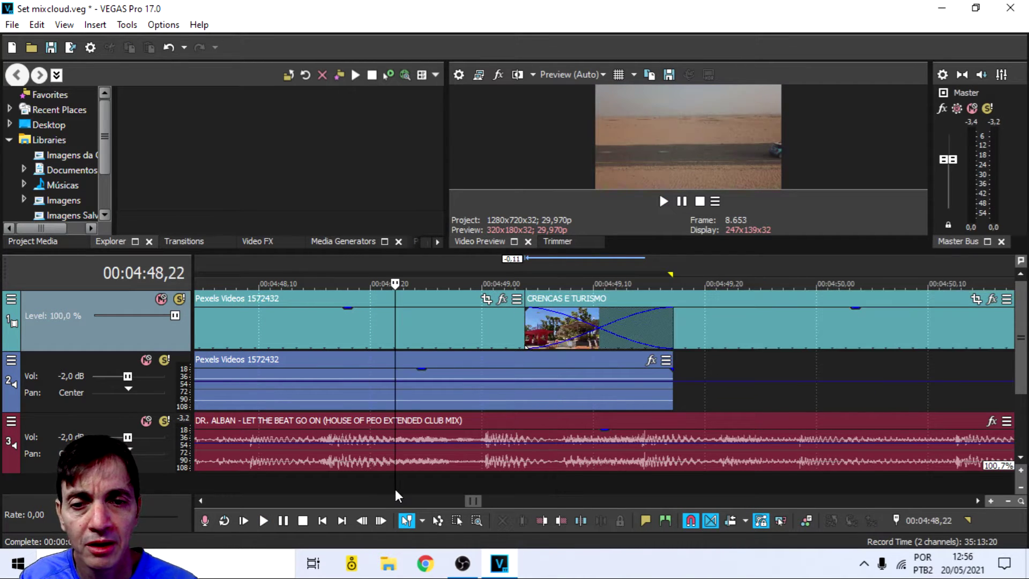
{"action": "key", "text": "space"}
{"action": "scroll", "coordinate": [395, 489], "scroll_direction": "down", "scroll_amount": 5}
{"action": "key", "text": "space"}
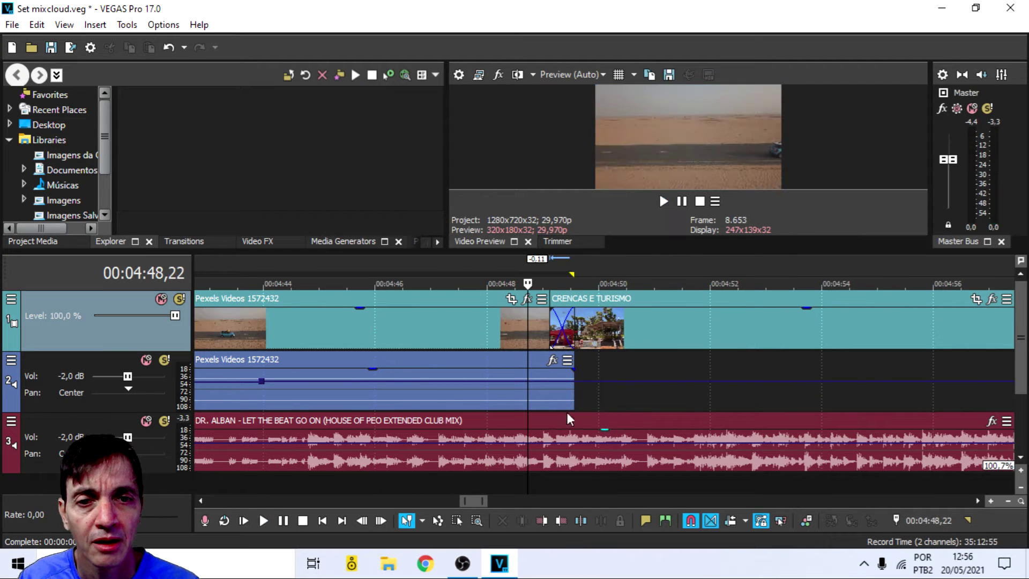
{"action": "left_click_drag", "start_coordinate": [701, 318], "coordinate": [661, 315]}
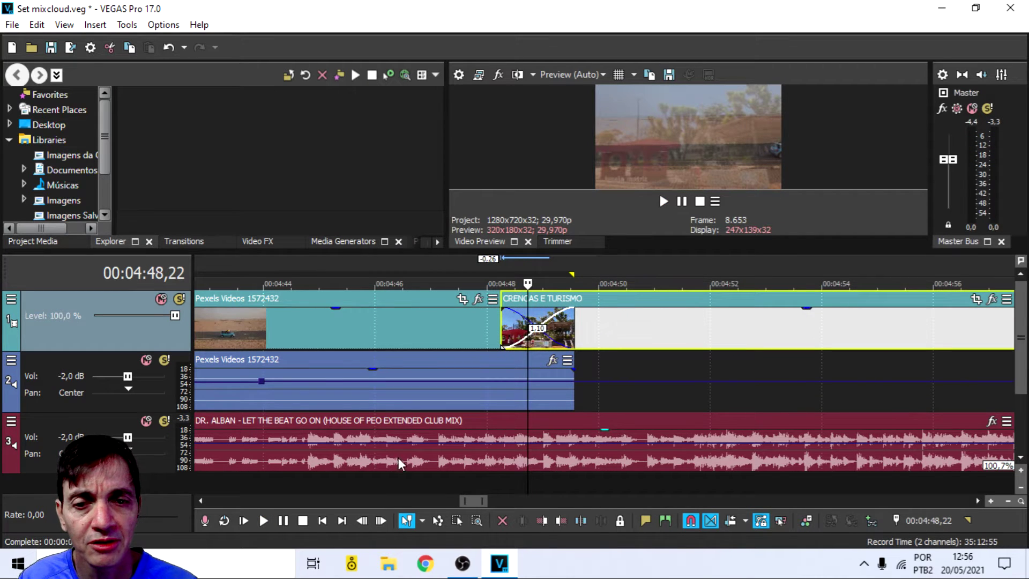
{"action": "left_click", "coordinate": [432, 487]}
{"action": "key", "text": "space"}
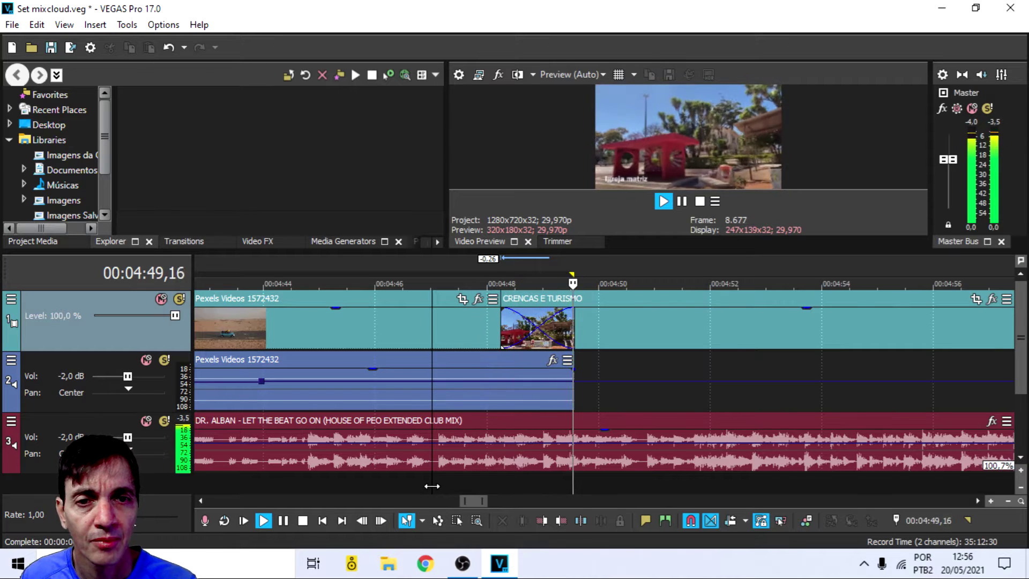
{"action": "key", "text": "space"}
Step: Stretch the crossfade to about two seconds and preview it from 04:45,23
{"action": "left_click_drag", "start_coordinate": [757, 296], "coordinate": [676, 304]}
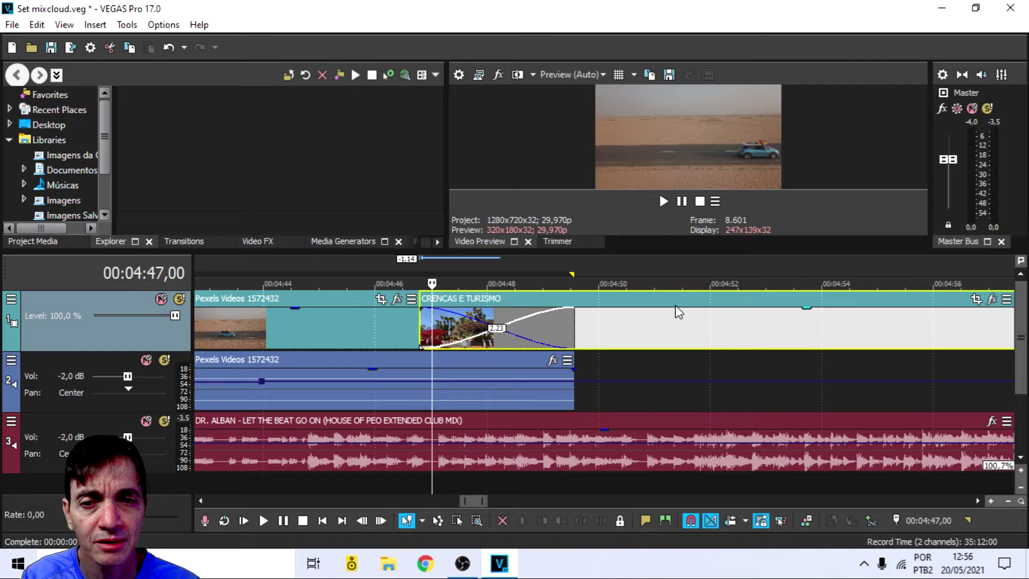
{"action": "left_click", "coordinate": [364, 485]}
{"action": "key", "text": "space"}
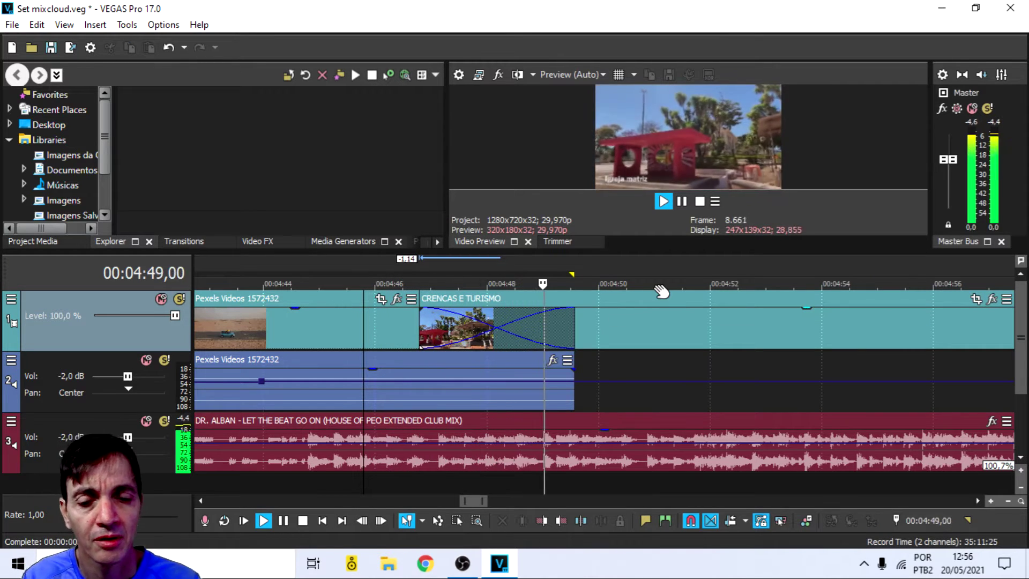
{"action": "key", "text": "space"}
{"action": "scroll", "coordinate": [702, 329], "scroll_direction": "down", "scroll_amount": 10}
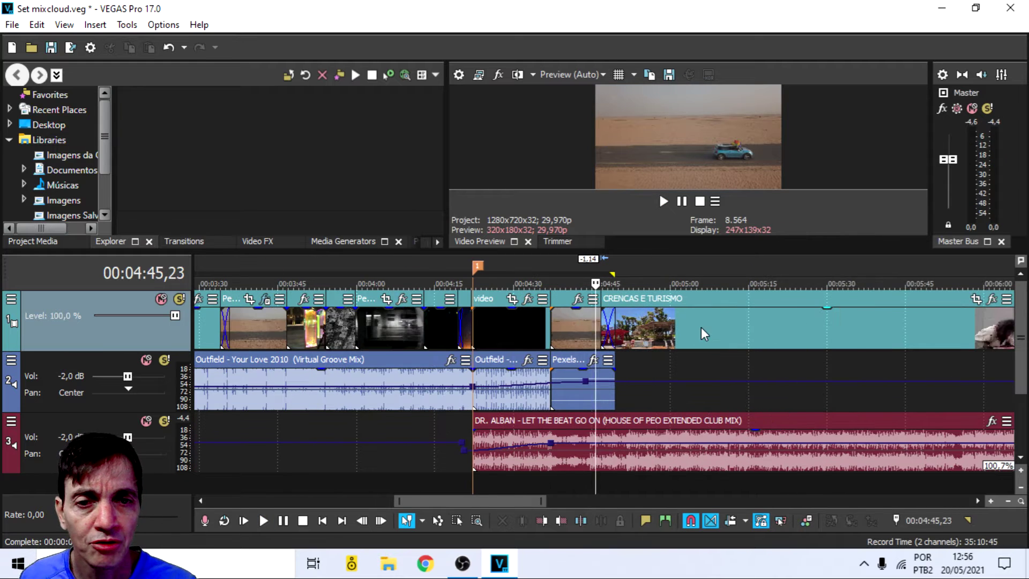
Step: Shift the CRENCAS E TURISMO clip about 25 seconds later
{"action": "scroll", "coordinate": [713, 371], "scroll_direction": "down", "scroll_amount": 5}
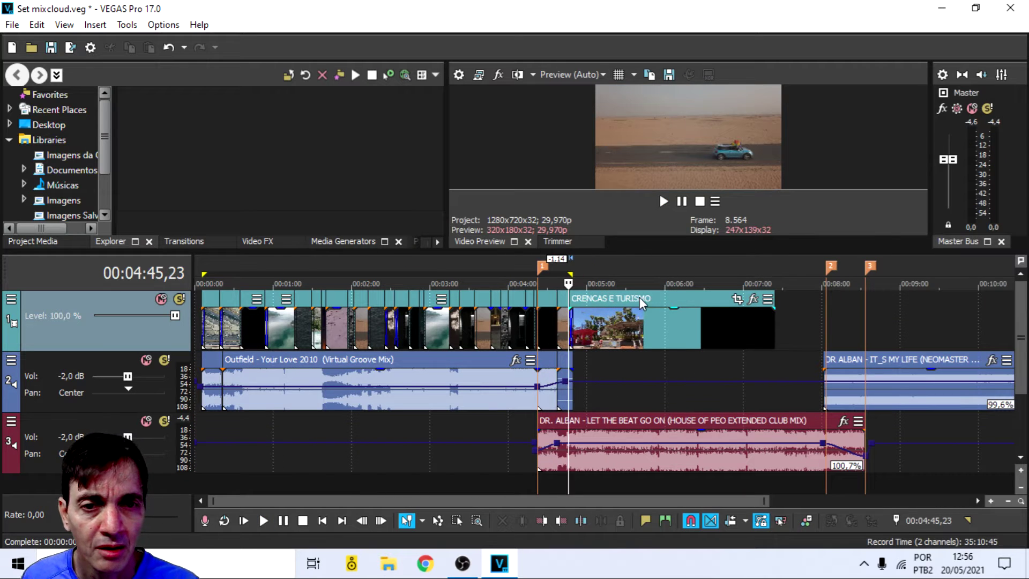
{"action": "left_click_drag", "start_coordinate": [639, 297], "coordinate": [673, 298]}
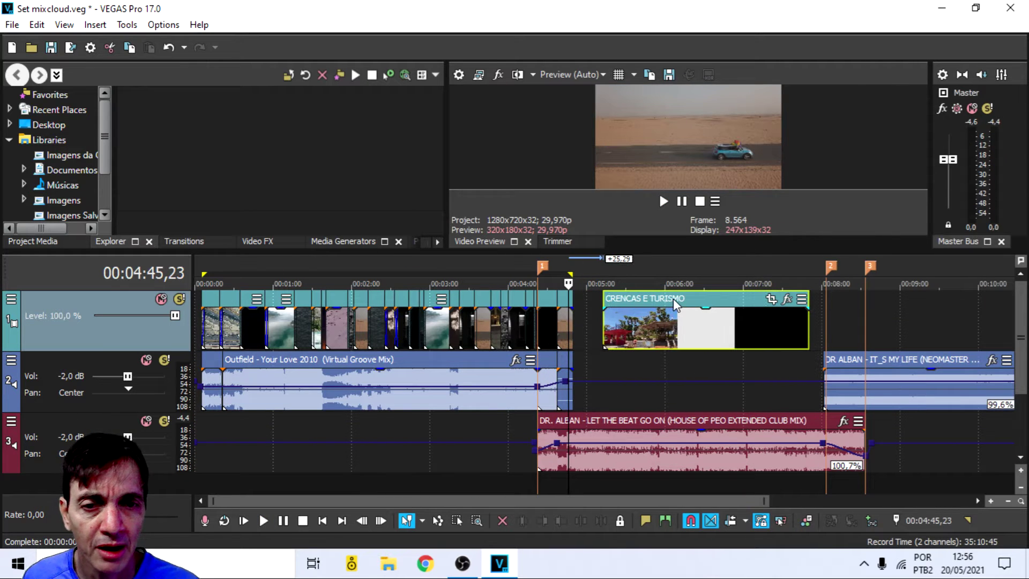
{"action": "left_click", "coordinate": [579, 487]}
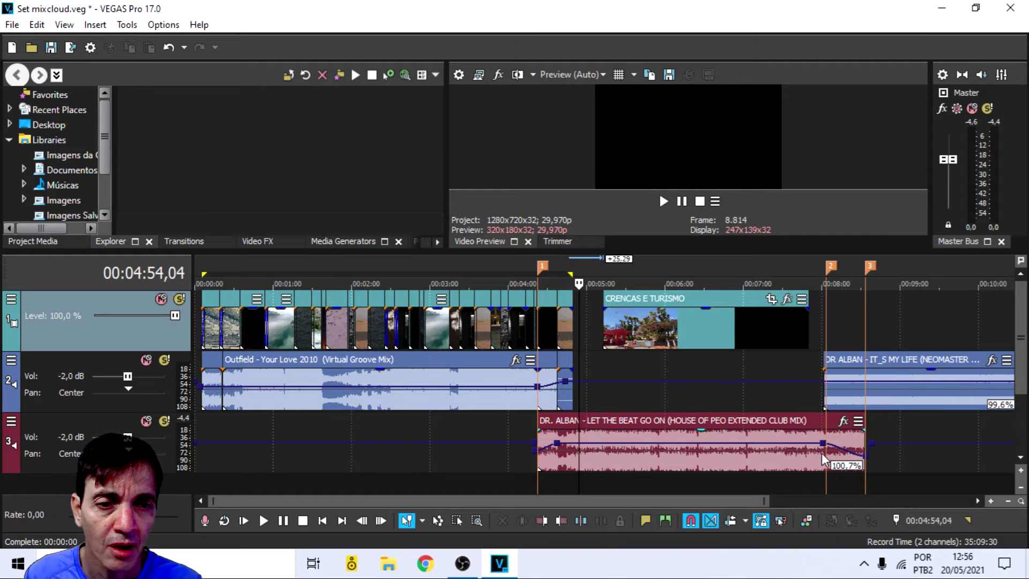
Step: Select the timeline range from the project start to about 5:12
{"action": "scroll", "coordinate": [821, 452], "scroll_direction": "down", "scroll_amount": 2}
{"action": "mouse_move", "coordinate": [984, 483]}
{"action": "left_mouse_down"}
{"action": "mouse_move", "coordinate": [396, 488]}
{"action": "mouse_move", "coordinate": [151, 514]}
{"action": "mouse_move", "coordinate": [203, 488]}
{"action": "left_mouse_up"}
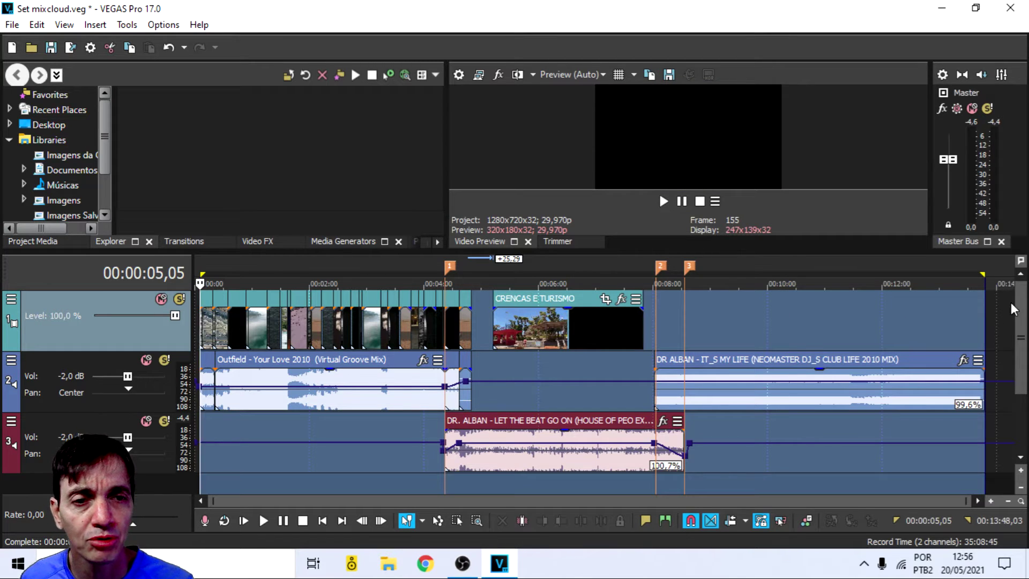
{"action": "left_click", "coordinate": [841, 464]}
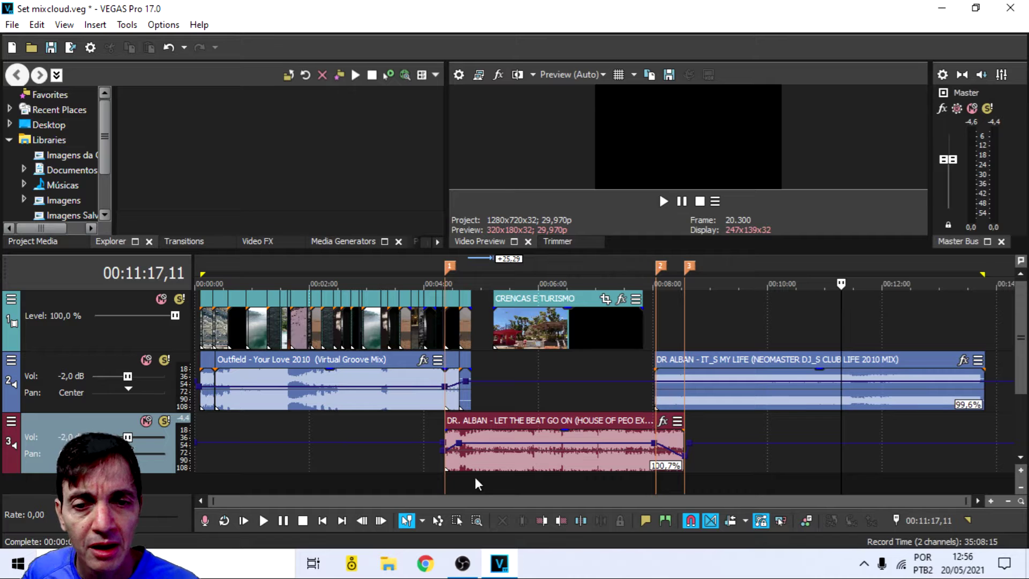
{"action": "left_click_drag", "start_coordinate": [490, 474], "coordinate": [200, 500]}
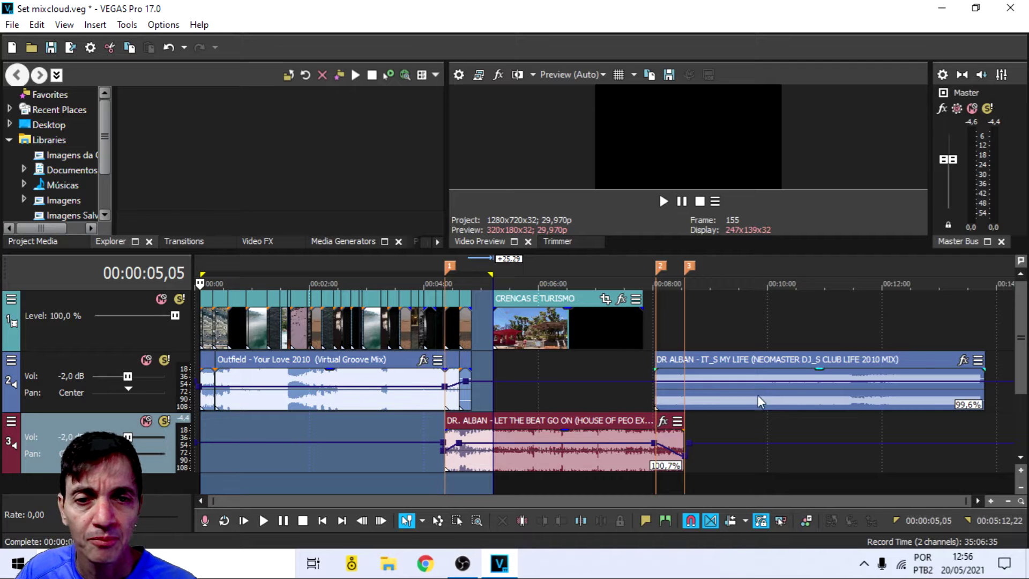
Step: Choose MAGIX AVC/AAC MP4 with the Internet HD 1080p 29.97 fps (Intel QSV) render template
{"action": "left_click", "coordinate": [70, 50]}
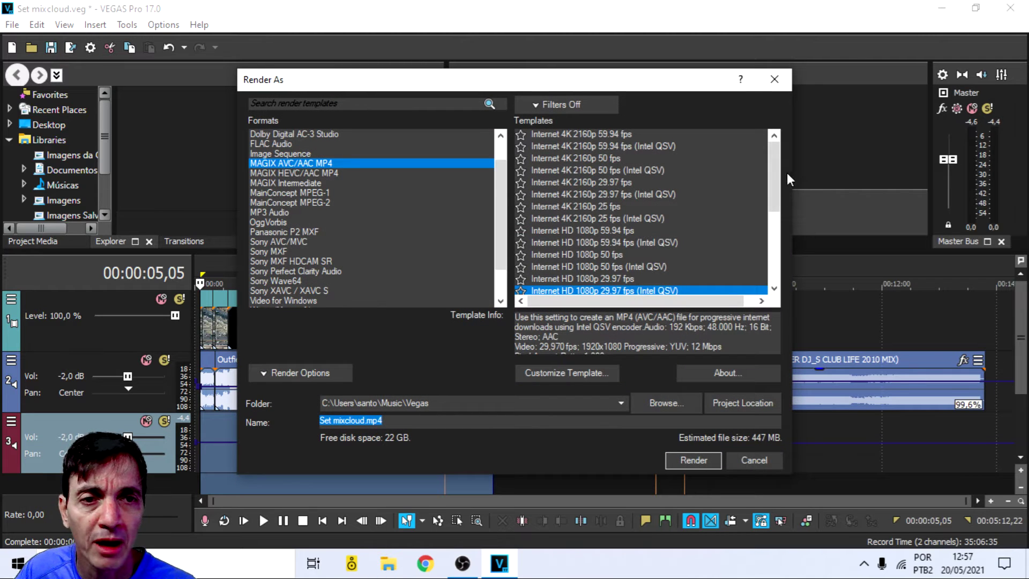
{"action": "left_click_drag", "start_coordinate": [774, 166], "coordinate": [775, 198]}
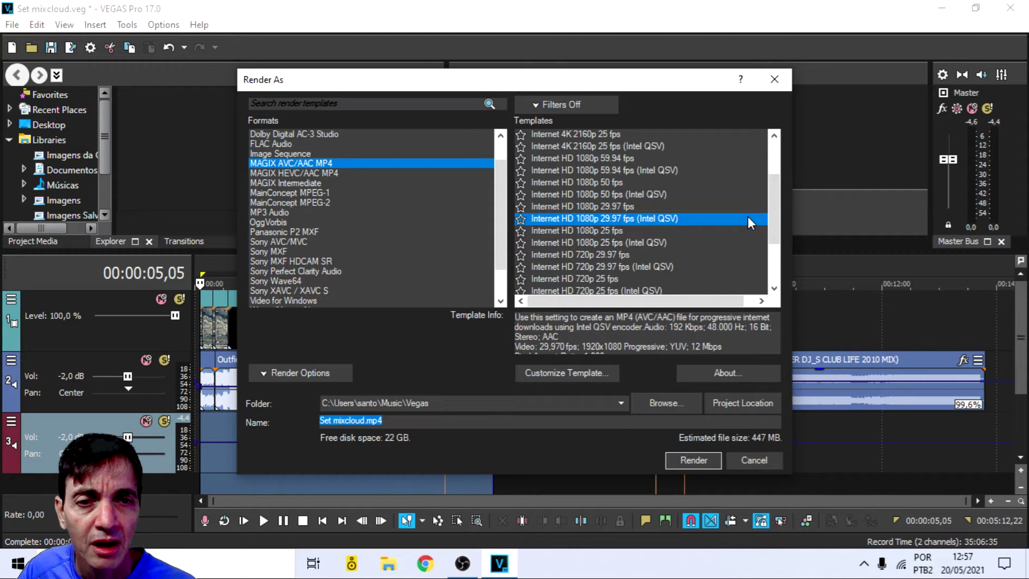
{"action": "left_click", "coordinate": [662, 220]}
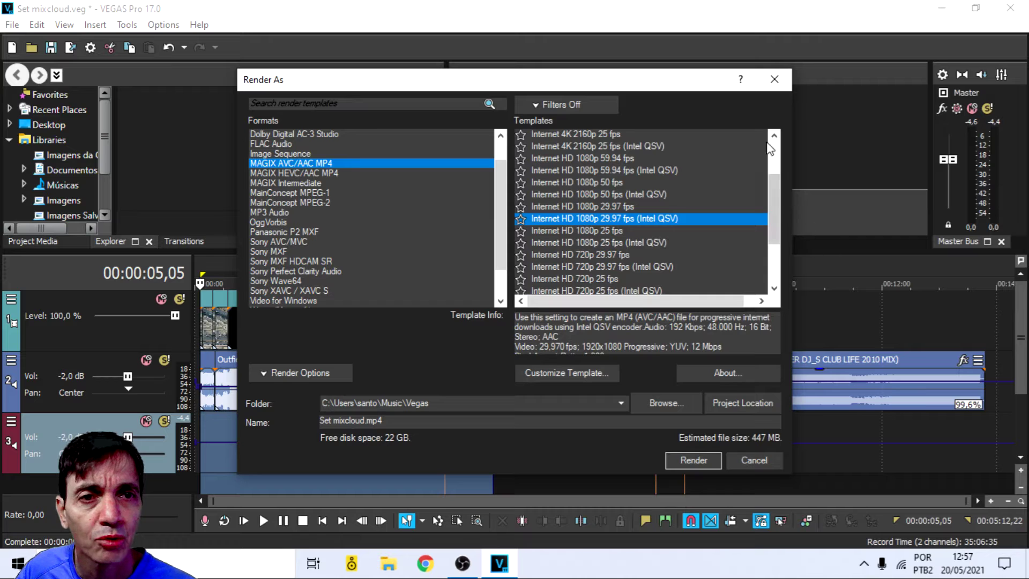
Step: Attempt rendering to Set mixcloud.mp4, decline overwriting the existing file, and close the render settings
{"action": "left_click", "coordinate": [352, 422]}
{"action": "double_click", "coordinate": [402, 423]}
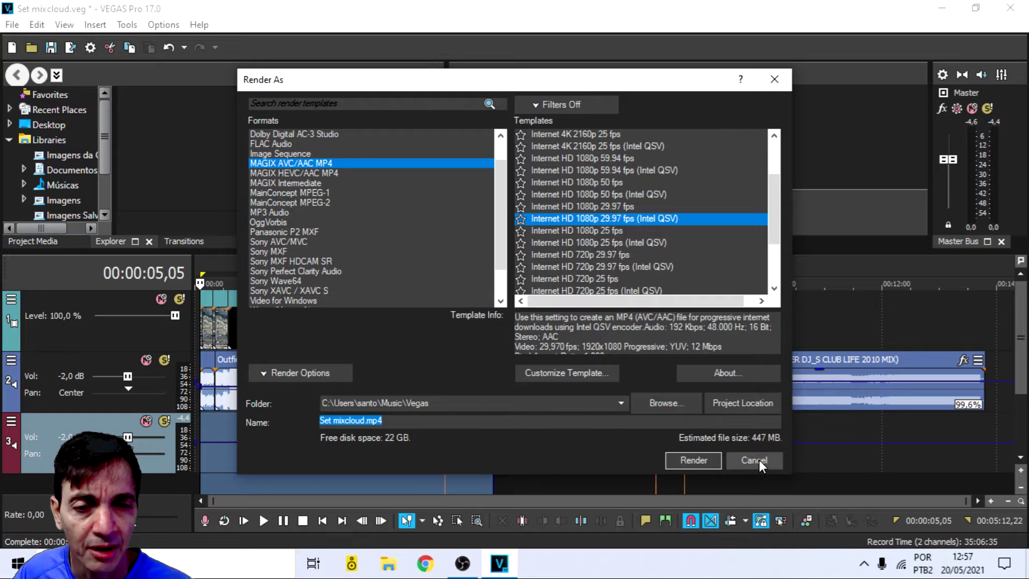
{"action": "left_click", "coordinate": [691, 463]}
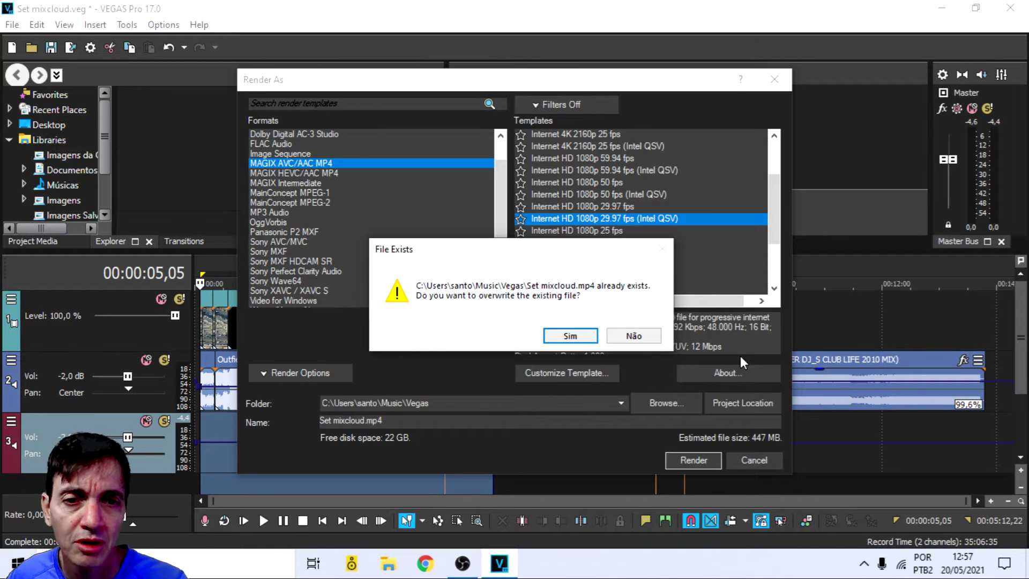
{"action": "left_click", "coordinate": [634, 337]}
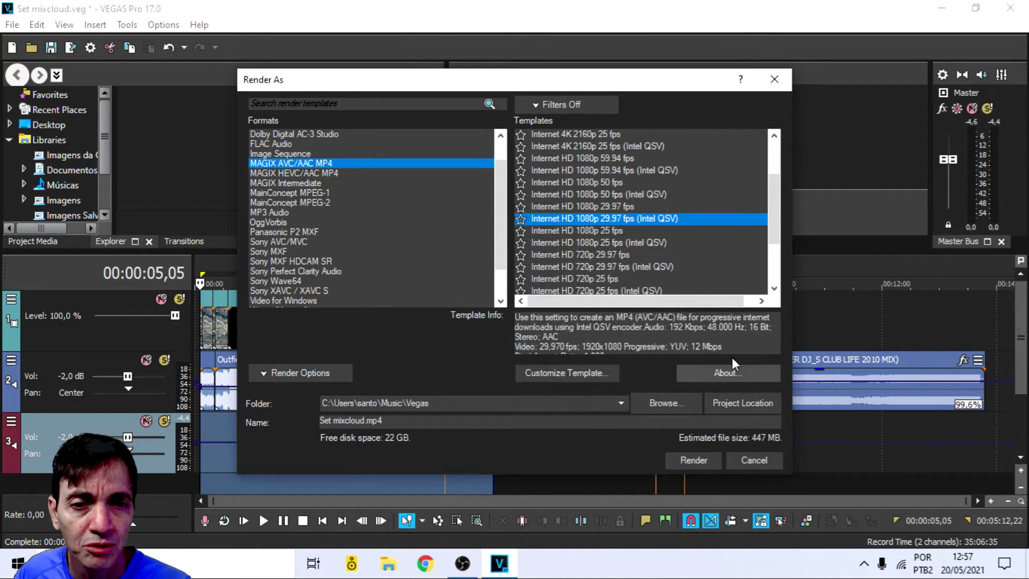
{"action": "left_click", "coordinate": [773, 465]}
Step: Select the timeline from the start to 04:49,17 and reopen Render As for that range
{"action": "left_click", "coordinate": [755, 426]}
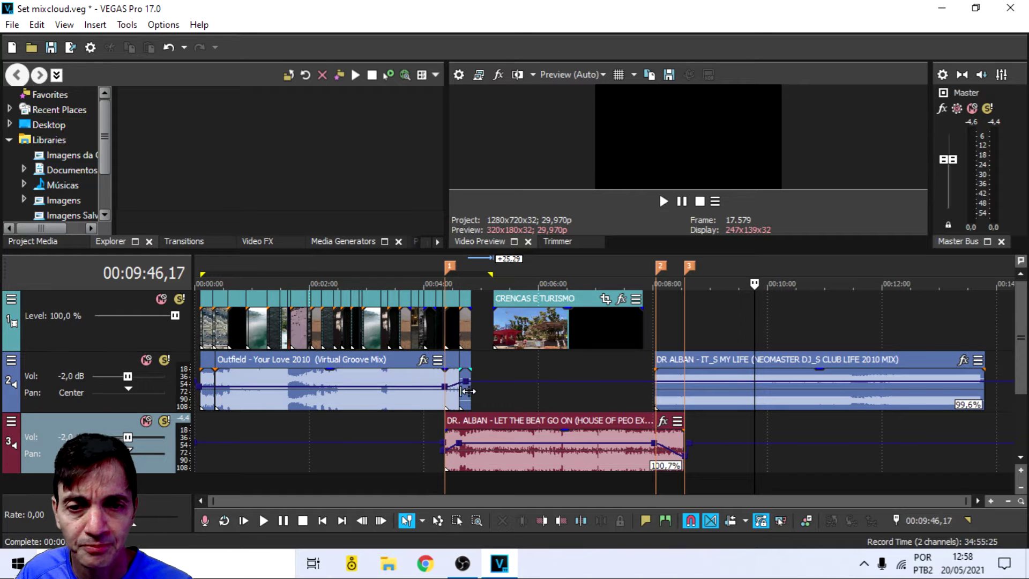
{"action": "left_click", "coordinate": [470, 487]}
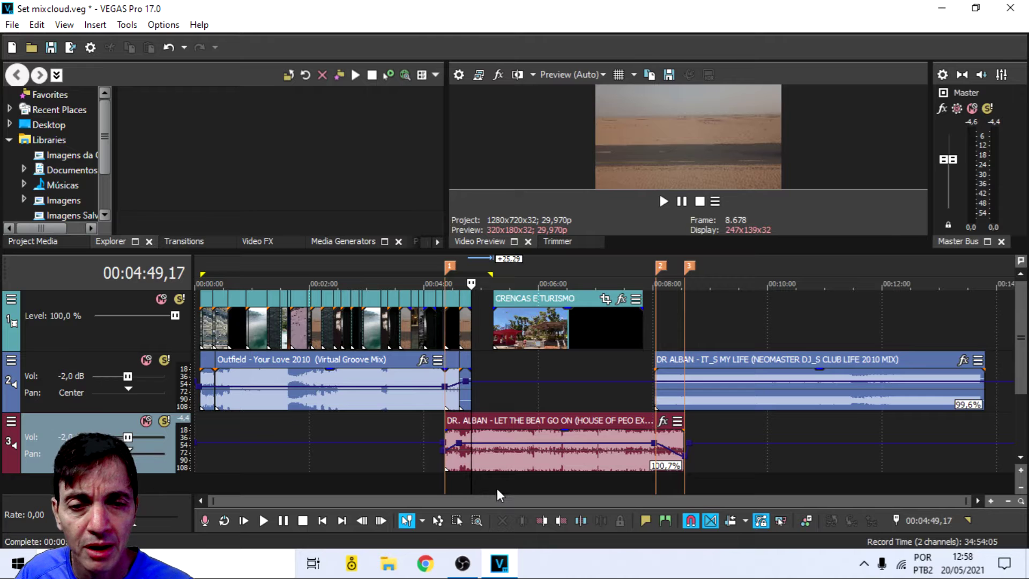
{"action": "left_click", "coordinate": [497, 488]}
{"action": "left_click_drag", "start_coordinate": [984, 478], "coordinate": [204, 480]}
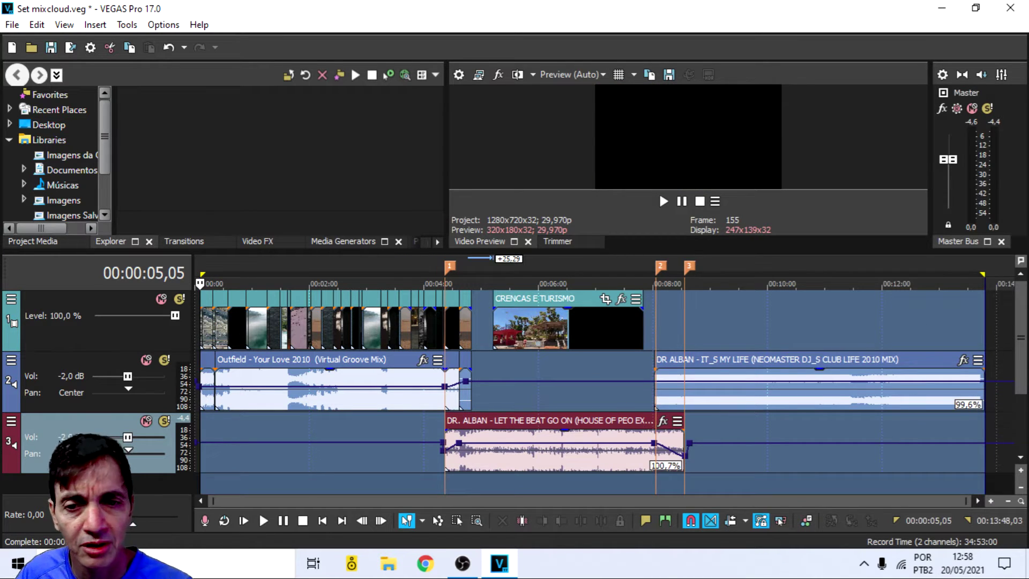
{"action": "left_click", "coordinate": [1003, 423]}
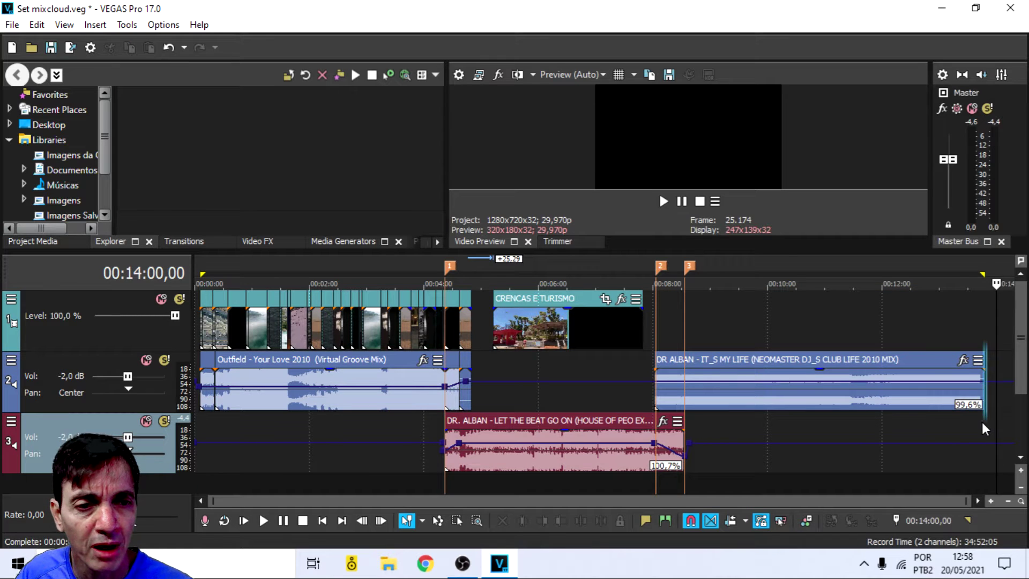
{"action": "left_click_drag", "start_coordinate": [989, 427], "coordinate": [914, 425]}
{"action": "left_click", "coordinate": [792, 445]}
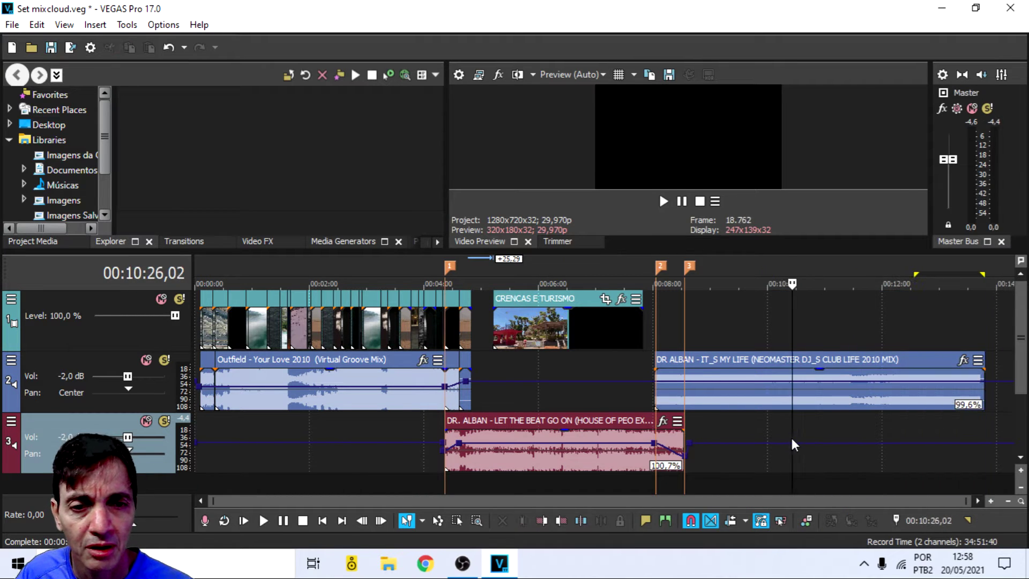
{"action": "left_click_drag", "start_coordinate": [471, 484], "coordinate": [202, 474]}
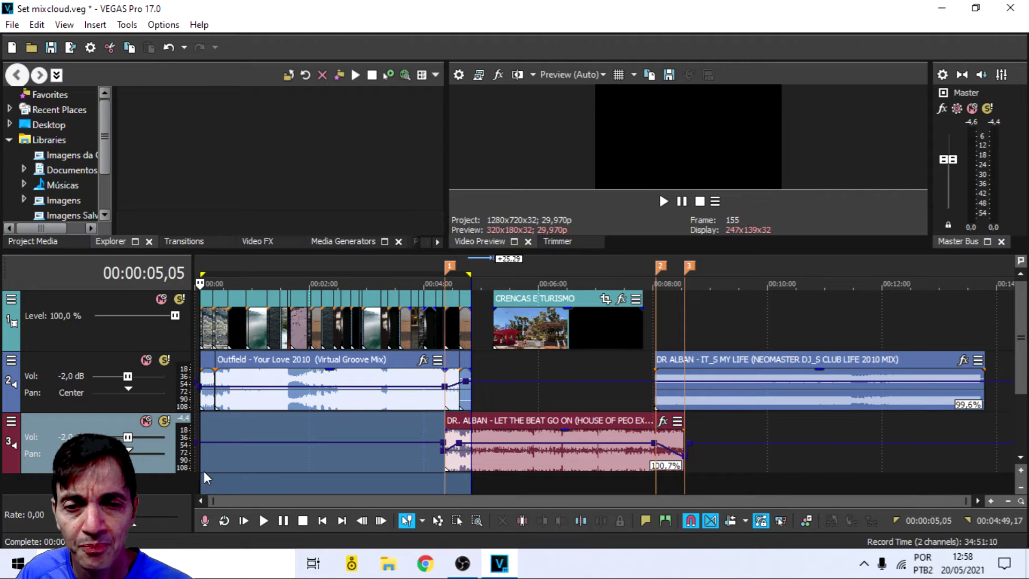
{"action": "left_click", "coordinate": [70, 48]}
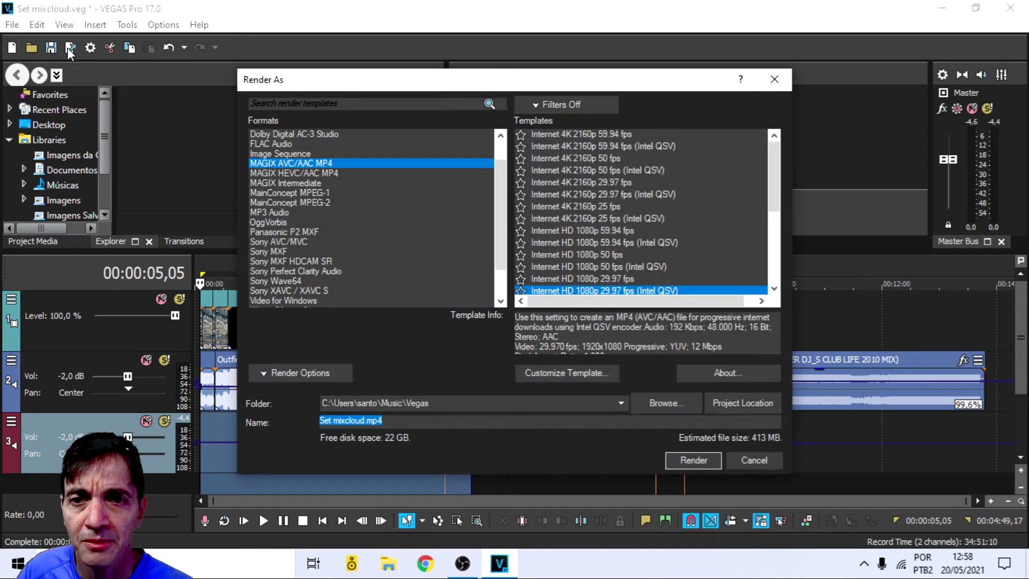
Step: Try rendering to Set mixcloud.mp4 again, refuse the overwrite with Não, and cancel the render
{"action": "left_click", "coordinate": [697, 461]}
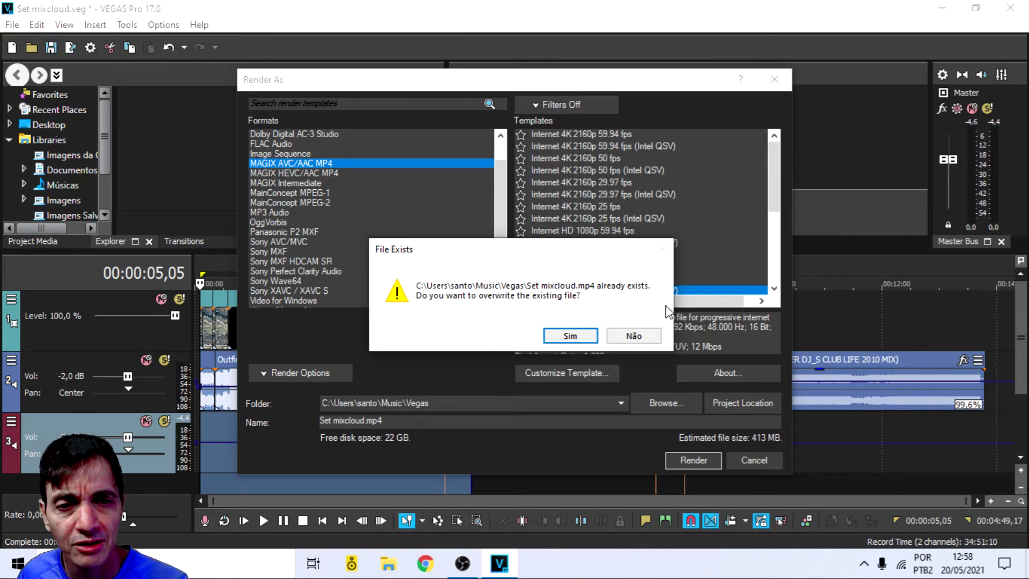
{"action": "left_click", "coordinate": [632, 337]}
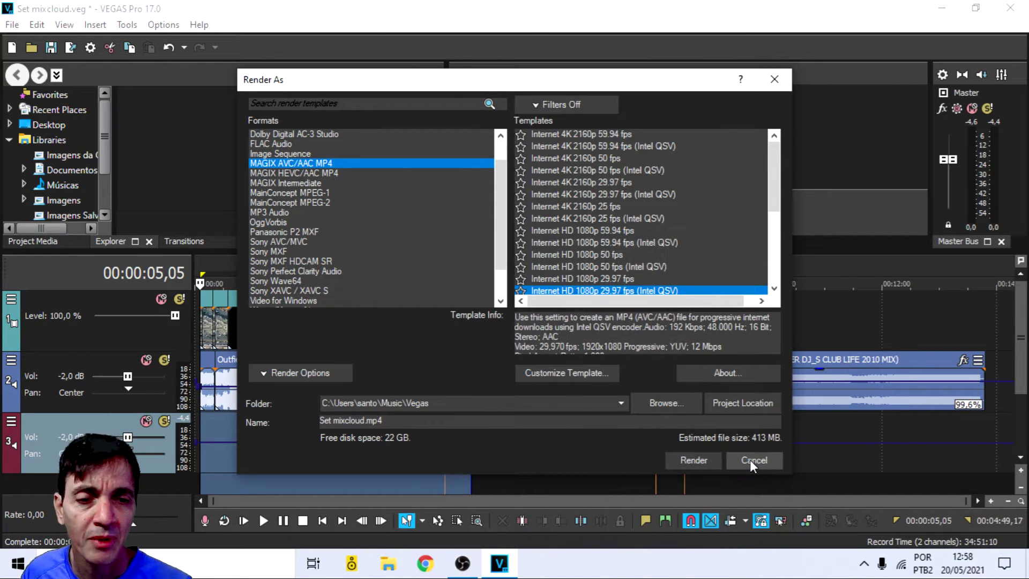
{"action": "left_click", "coordinate": [751, 461]}
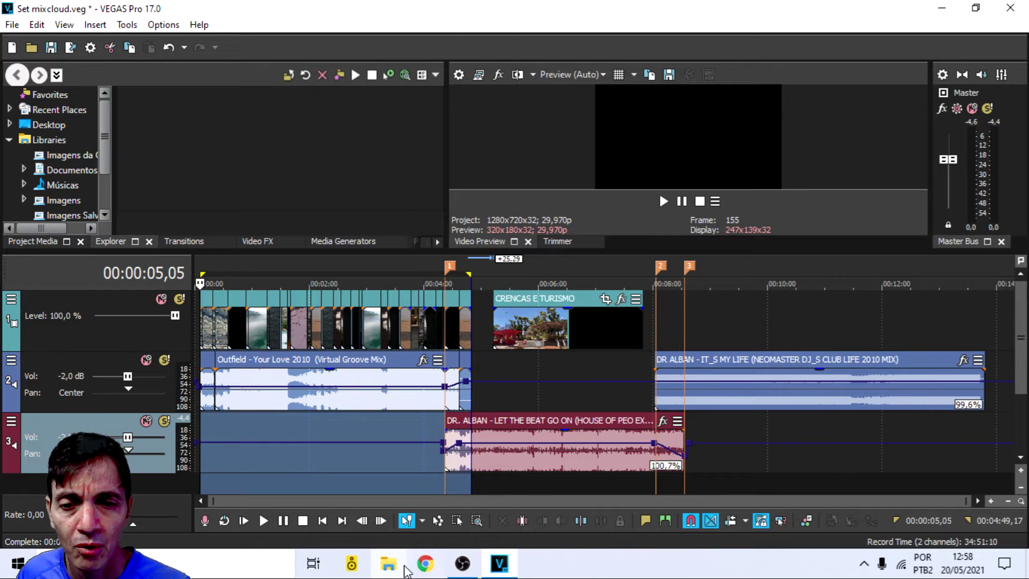
{"action": "left_click", "coordinate": [401, 566]}
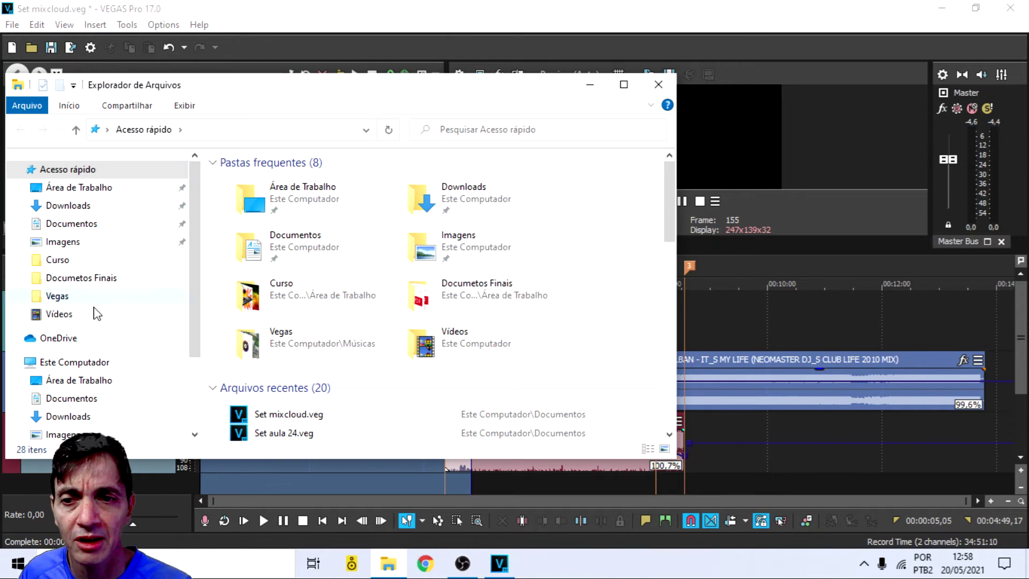
{"action": "left_click", "coordinate": [82, 317]}
{"action": "left_click", "coordinate": [88, 229]}
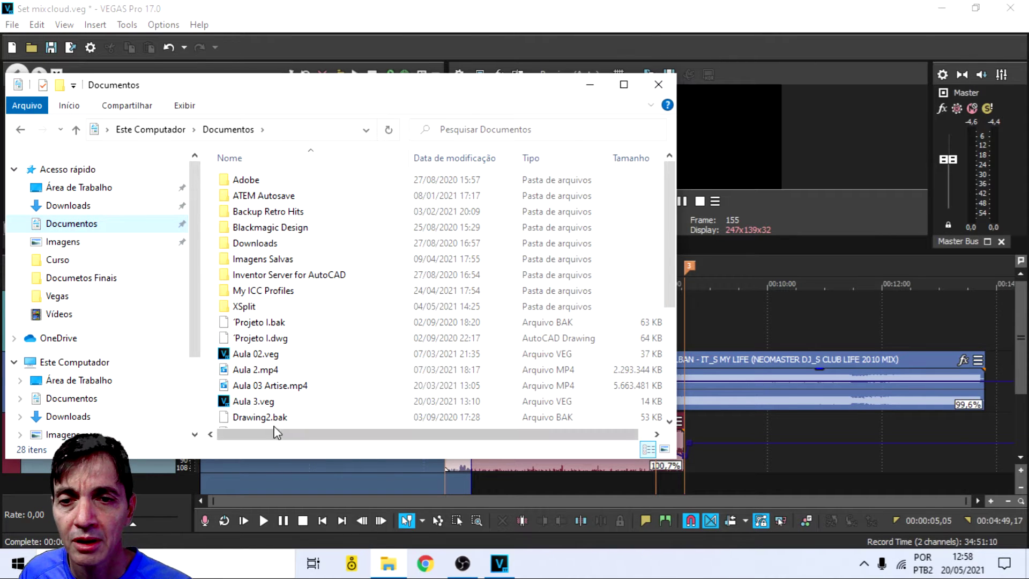
{"action": "scroll", "coordinate": [417, 319], "scroll_direction": "down", "scroll_amount": 4}
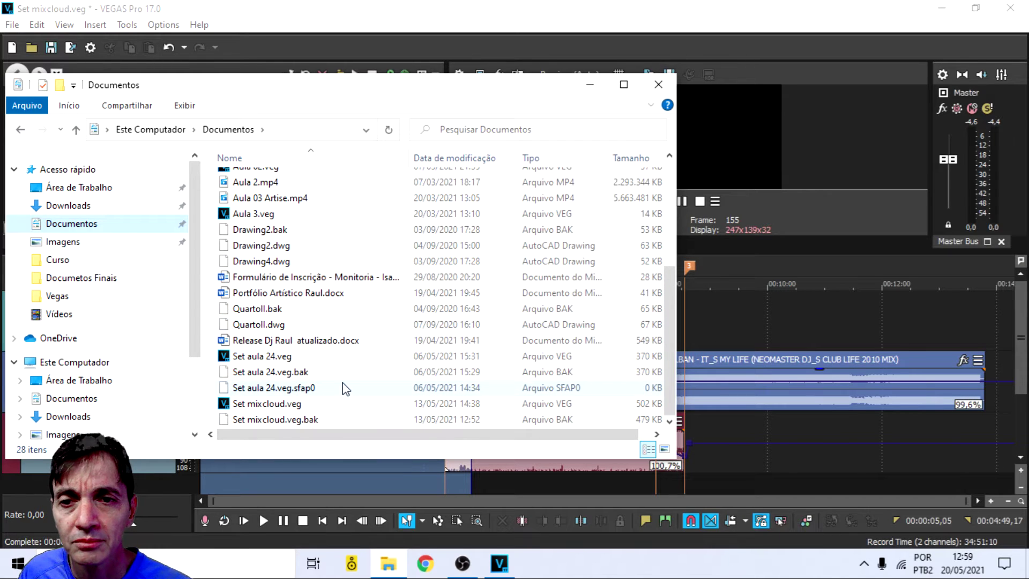
{"action": "scroll", "coordinate": [343, 386], "scroll_direction": "up", "scroll_amount": 3}
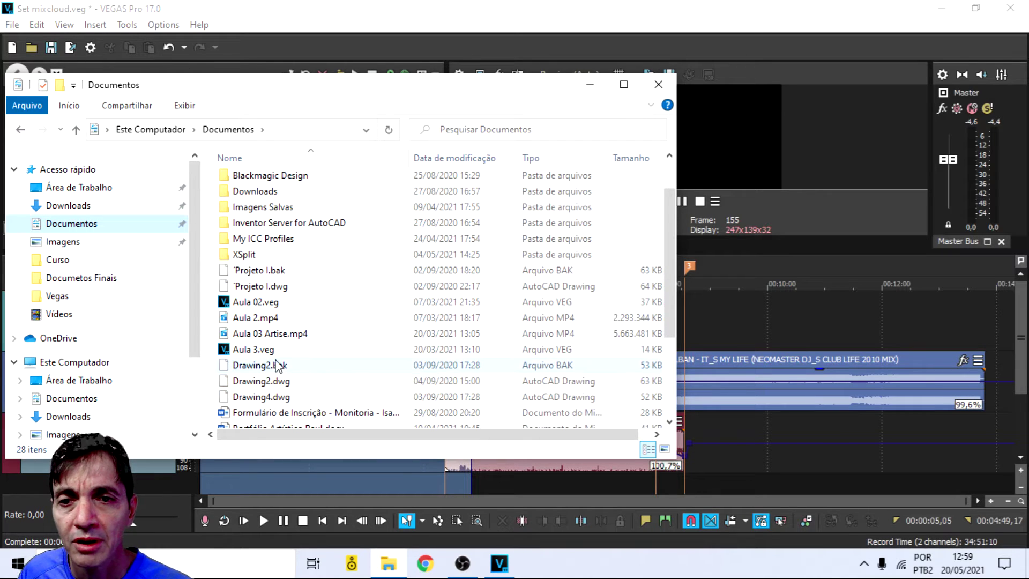
{"action": "left_click", "coordinate": [744, 476]}
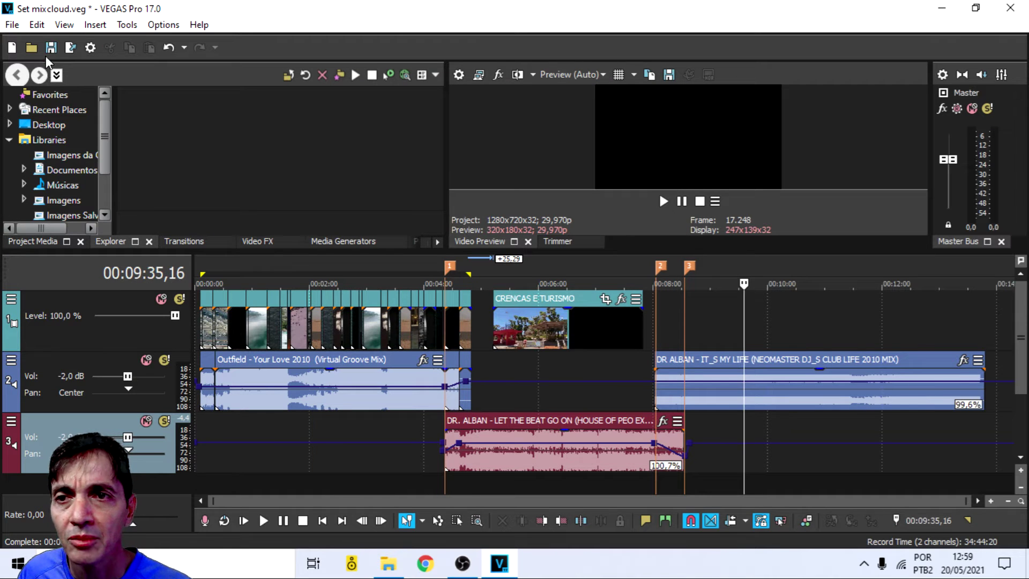
Step: Mark 00:04:12,27–00:06:30,00 as the render range, check the output folder, then cancel Render As
{"action": "left_click_drag", "start_coordinate": [569, 373], "coordinate": [437, 373]}
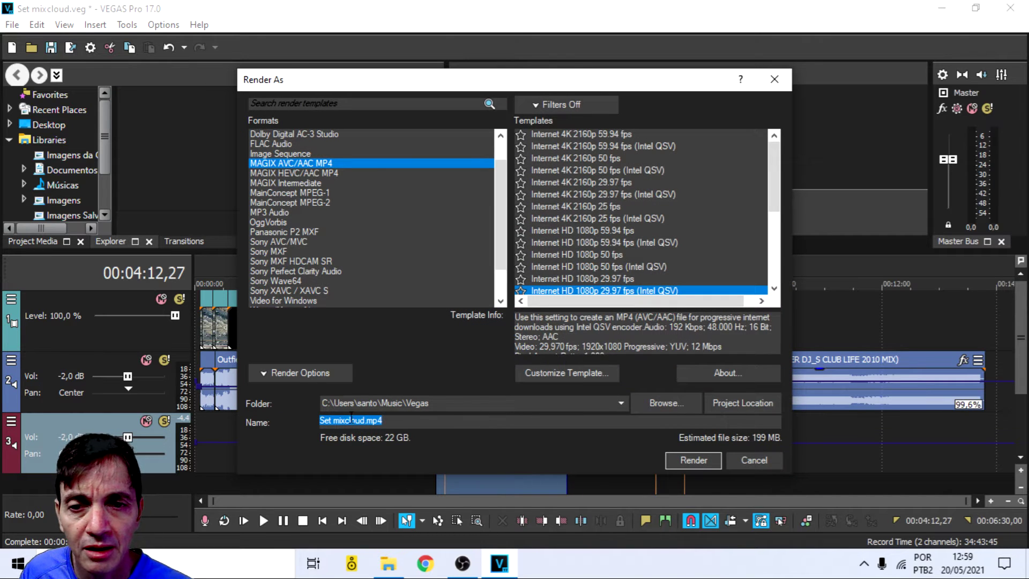
{"action": "left_click", "coordinate": [447, 402]}
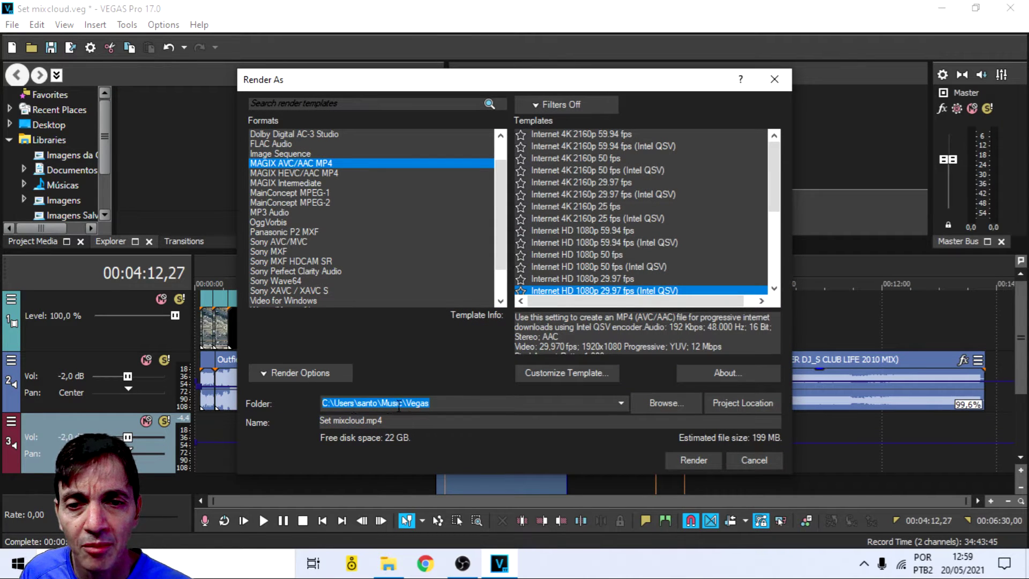
{"action": "left_click", "coordinate": [765, 463]}
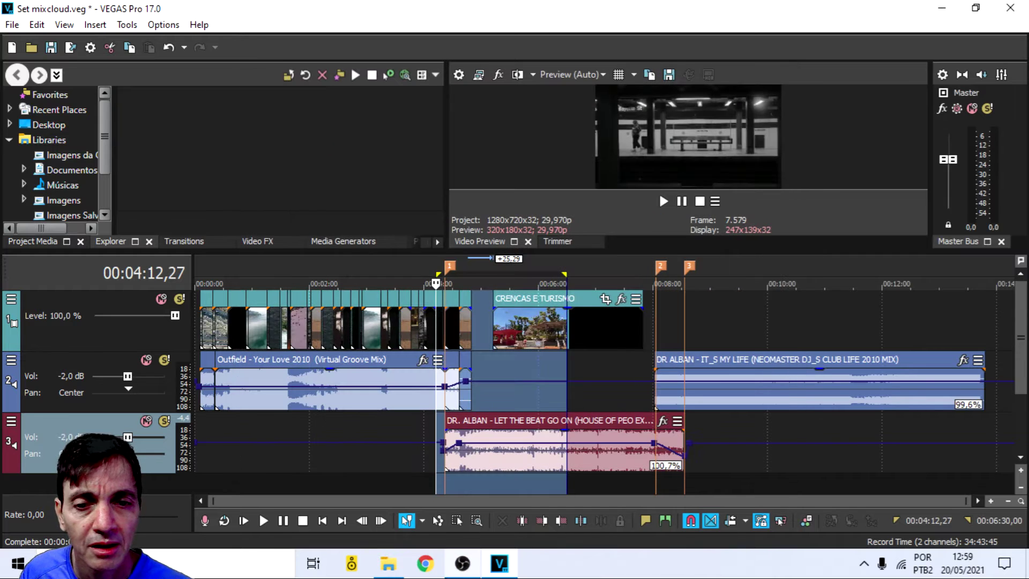
{"action": "left_click", "coordinate": [389, 562]}
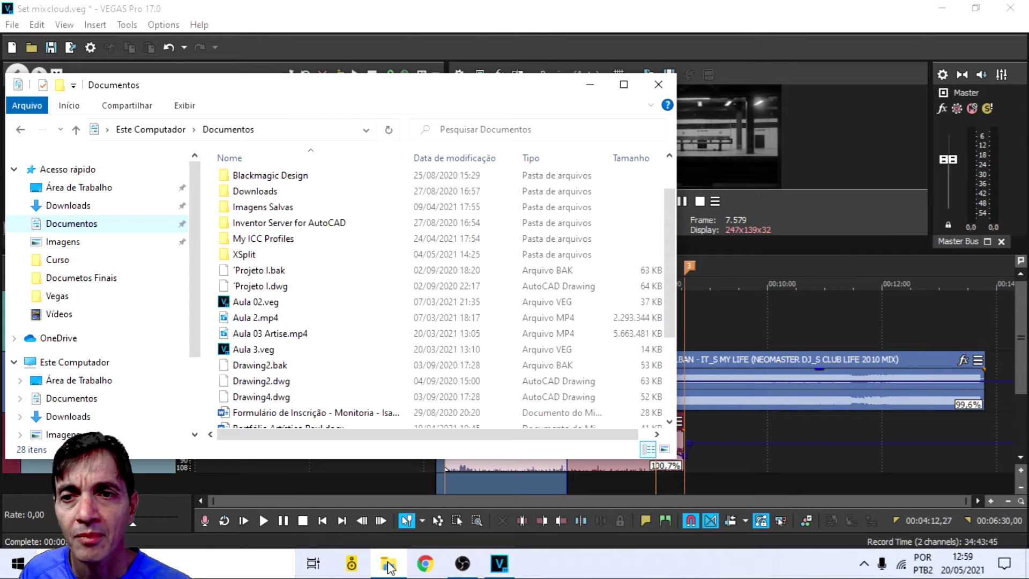
{"action": "scroll", "coordinate": [95, 356], "scroll_direction": "down", "scroll_amount": 1}
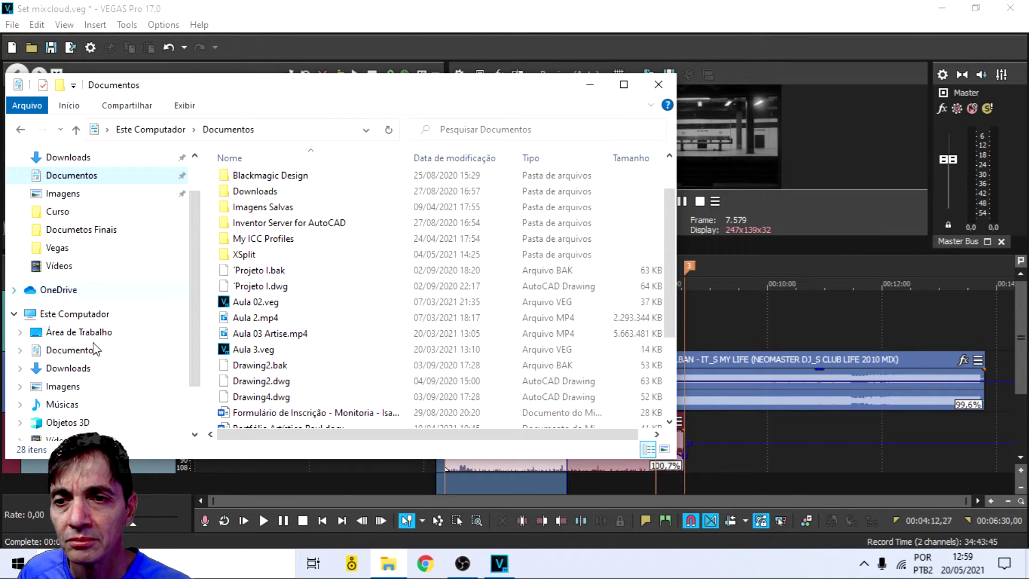
{"action": "left_click", "coordinate": [78, 250]}
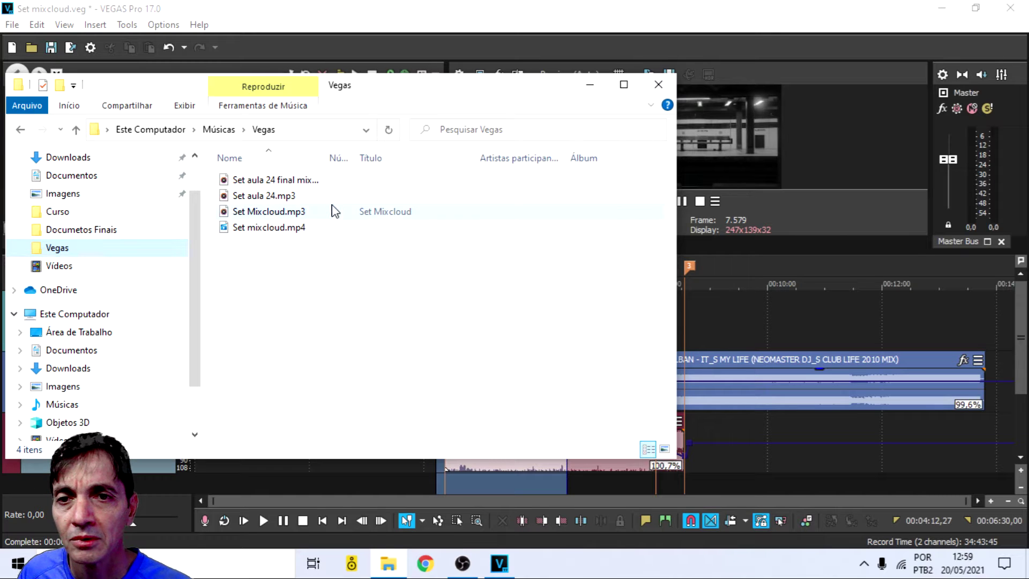
{"action": "left_click", "coordinate": [256, 228]}
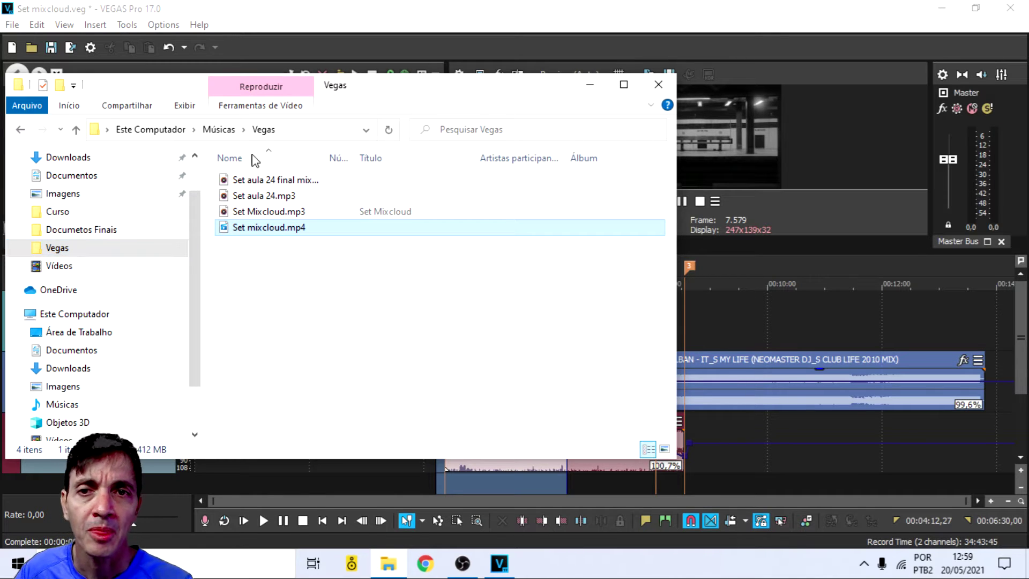
{"action": "left_click", "coordinate": [266, 234]}
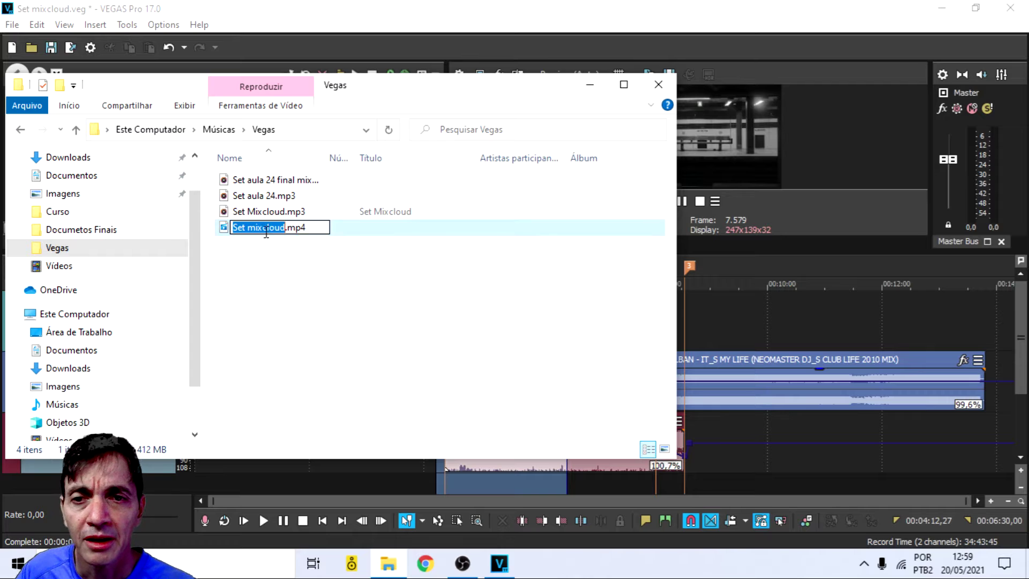
{"action": "left_click", "coordinate": [356, 294]}
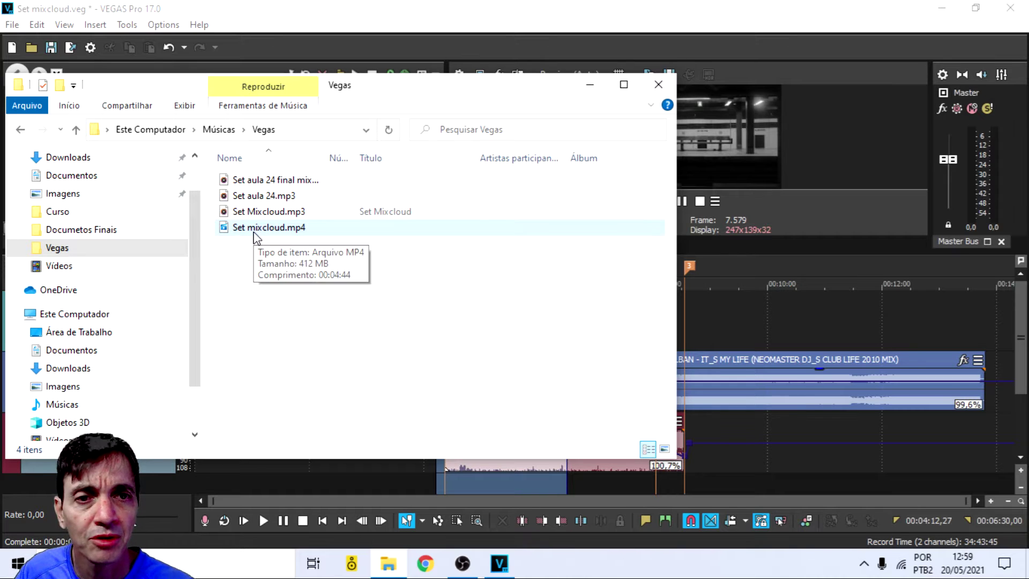
{"action": "left_click", "coordinate": [838, 448]}
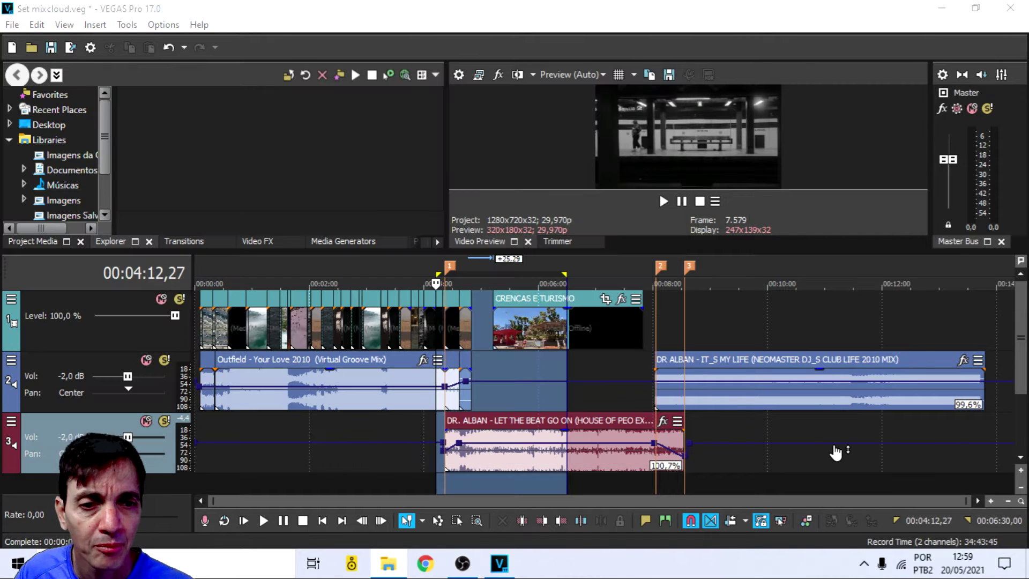
Step: Preview the project's opening seconds, then bring up the Vegas folder holding Set mixcloud.mp4
{"action": "left_click", "coordinate": [201, 461]}
{"action": "key", "text": "space"}
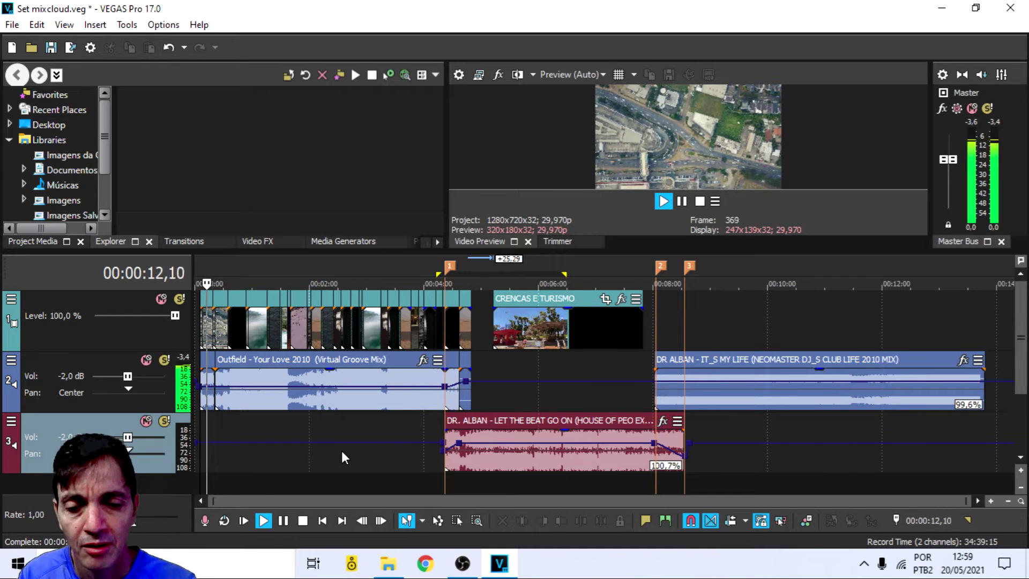
{"action": "key", "text": "space"}
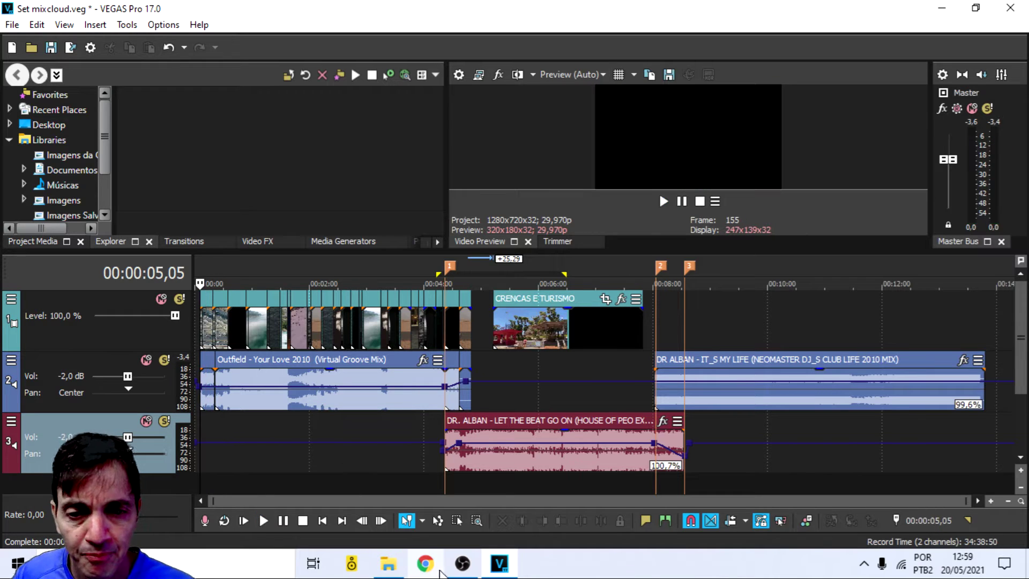
{"action": "left_click", "coordinate": [389, 563]}
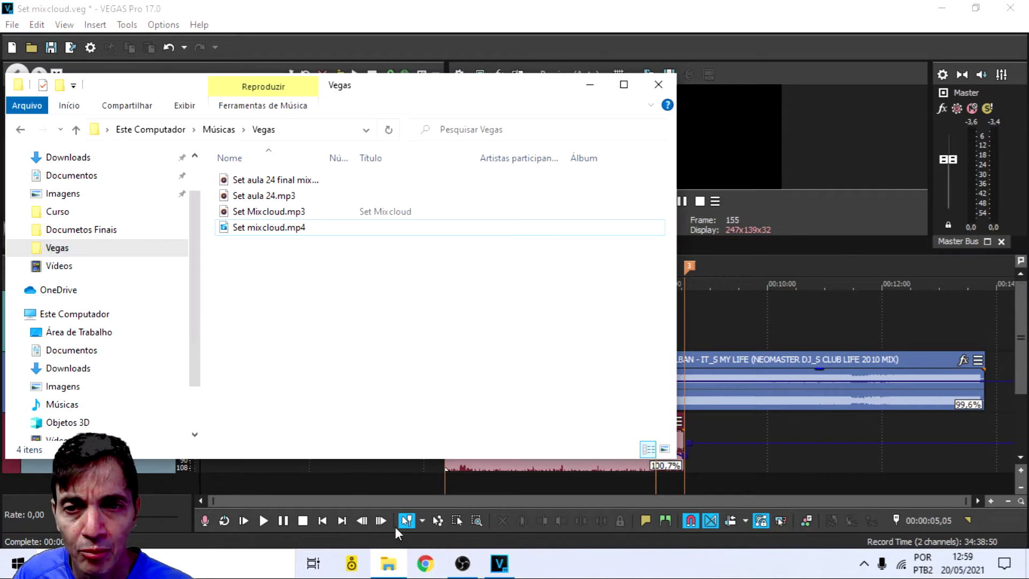
{"action": "double_click", "coordinate": [252, 228]}
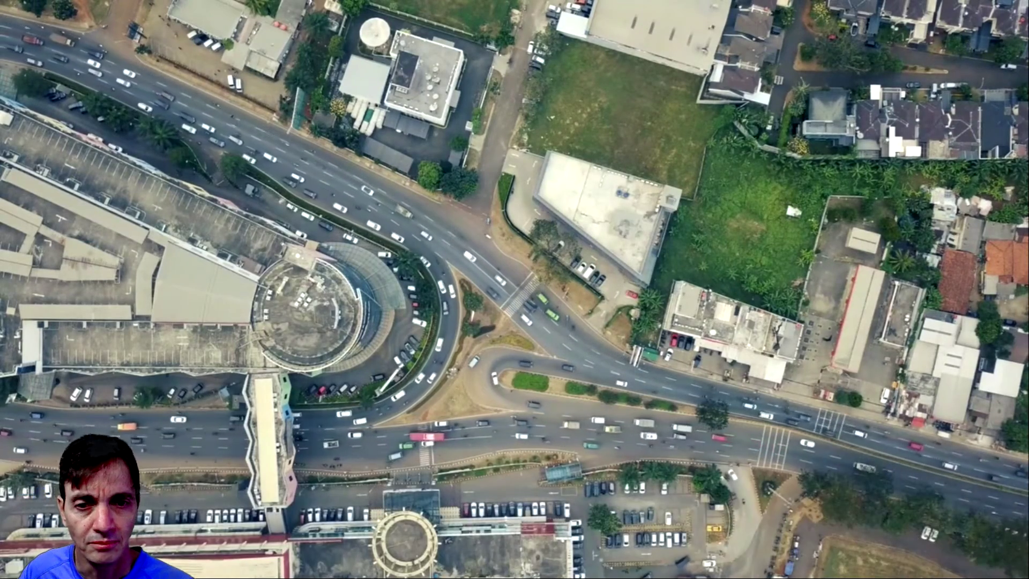
{"action": "mouse_move", "coordinate": [557, 468]}
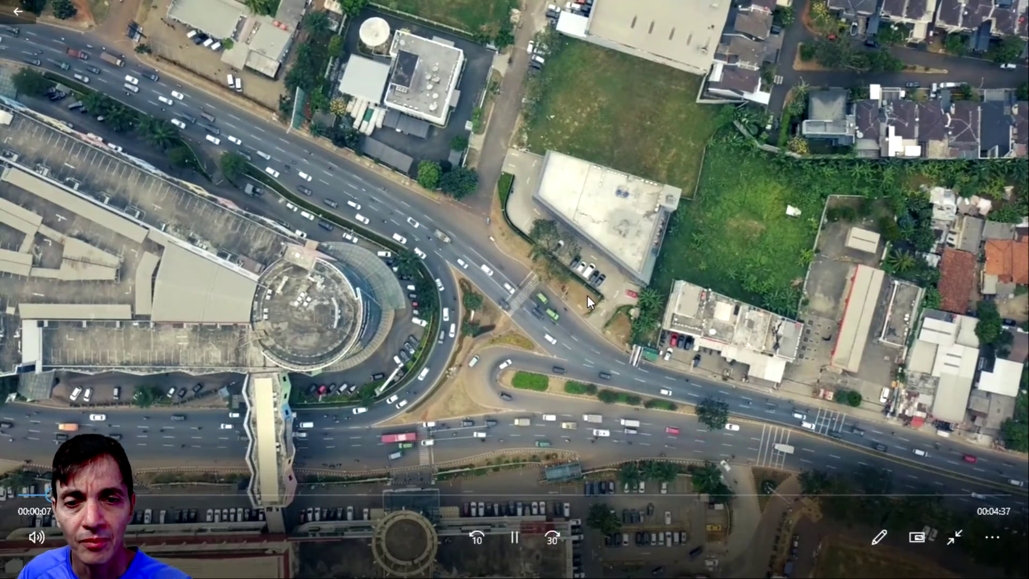
{"action": "left_click", "coordinate": [373, 499]}
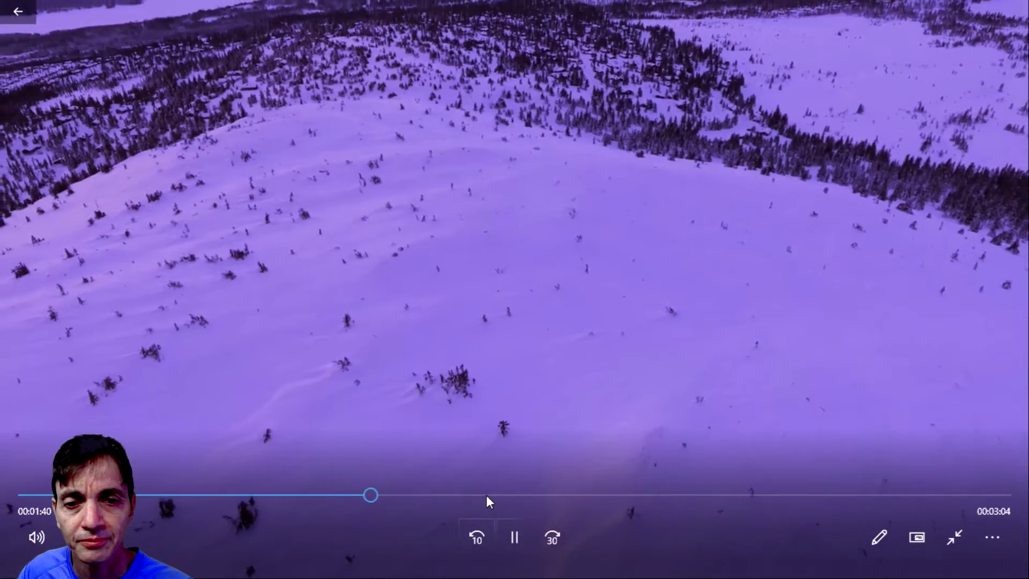
{"action": "left_click", "coordinate": [534, 495]}
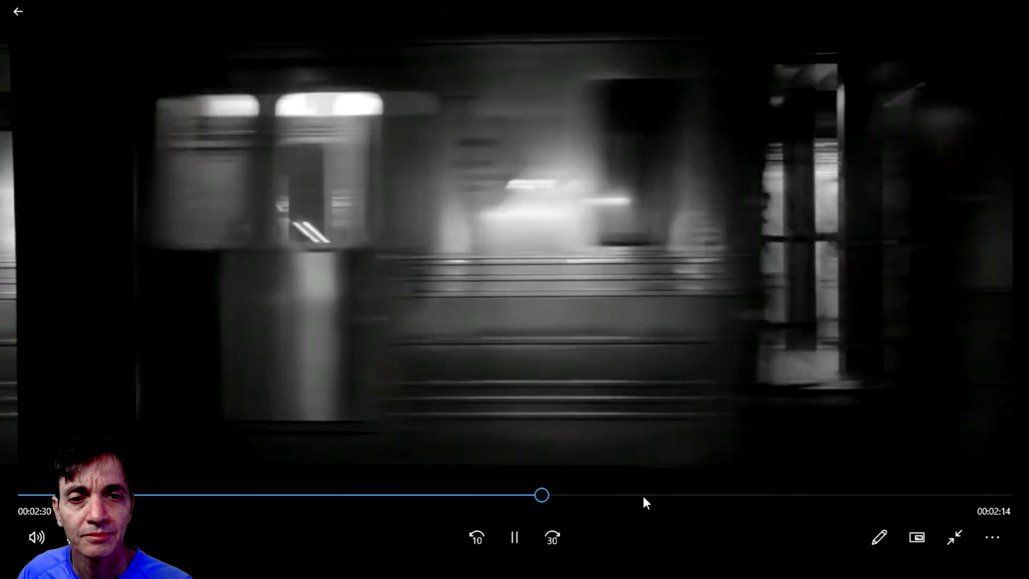
{"action": "left_click", "coordinate": [644, 496]}
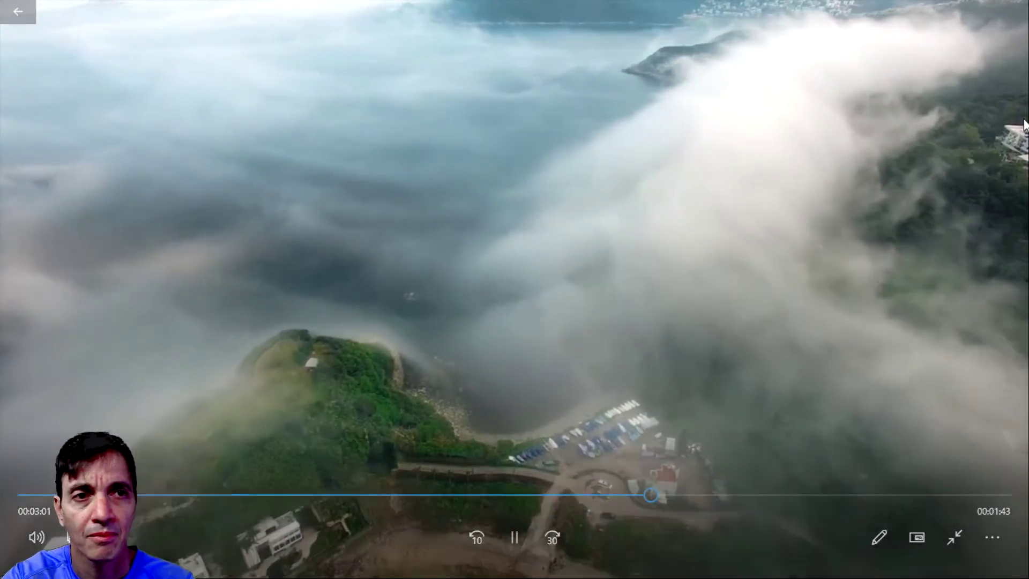
{"action": "key", "text": "Escape"}
{"action": "left_click", "coordinate": [1012, 17]}
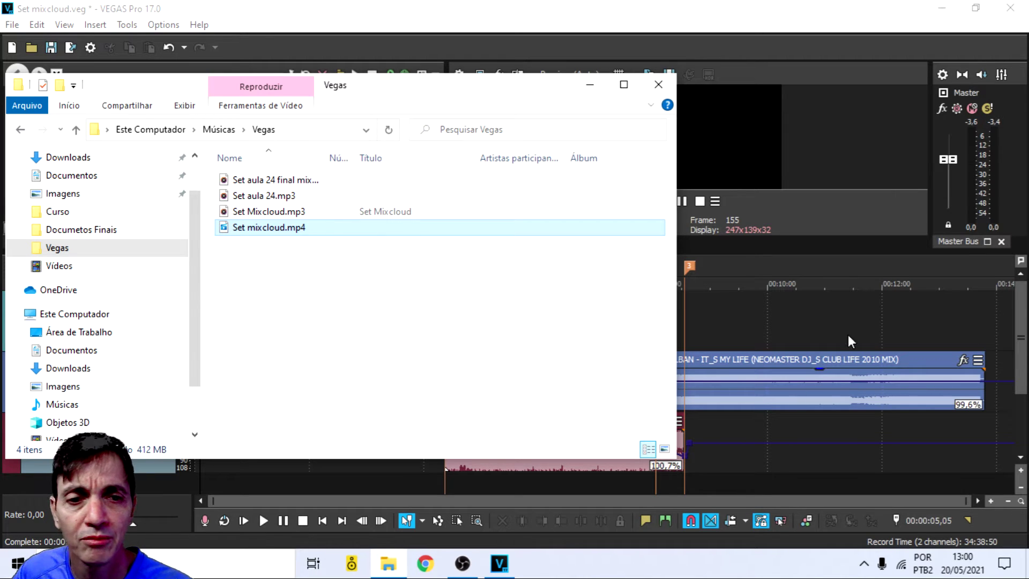
Step: Minimize the file browser, pass through OBS Studio, and switch to Google Chrome
{"action": "left_click", "coordinate": [590, 85]}
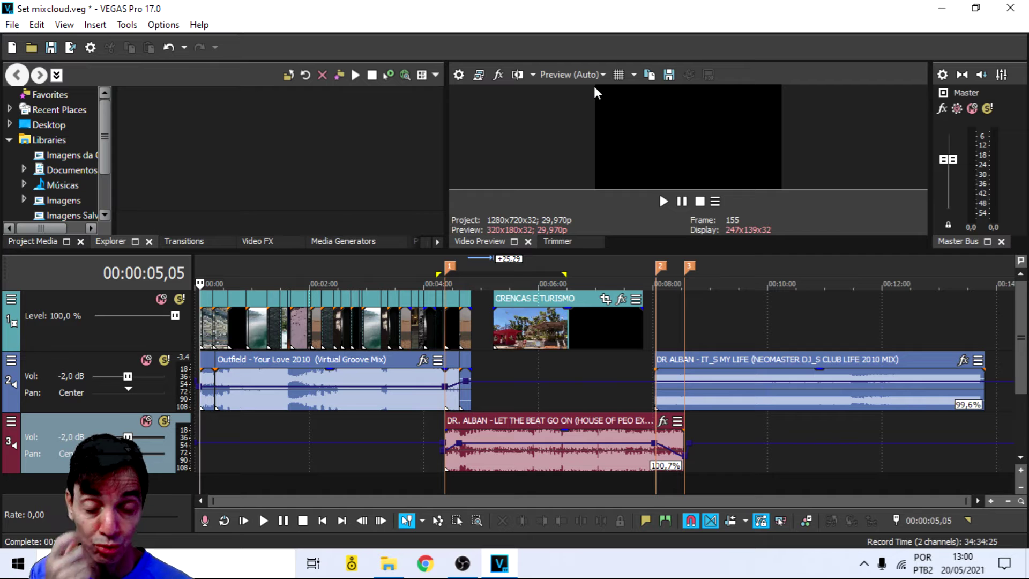
{"action": "left_click", "coordinate": [477, 568]}
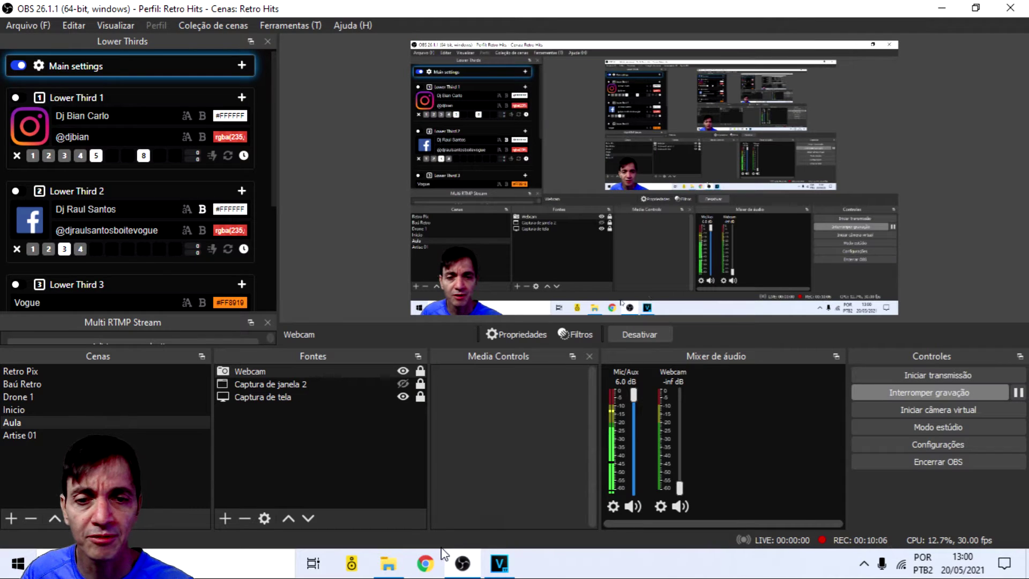
{"action": "left_click", "coordinate": [428, 566]}
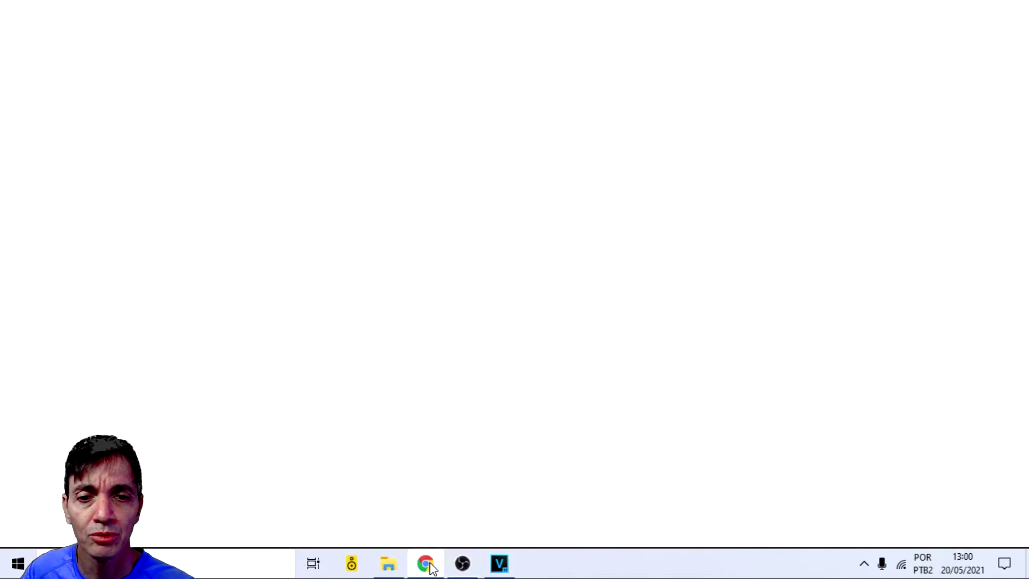
Step: Search Google for 'youtube' and open the YouTube site from the results
{"action": "left_click", "coordinate": [403, 328]}
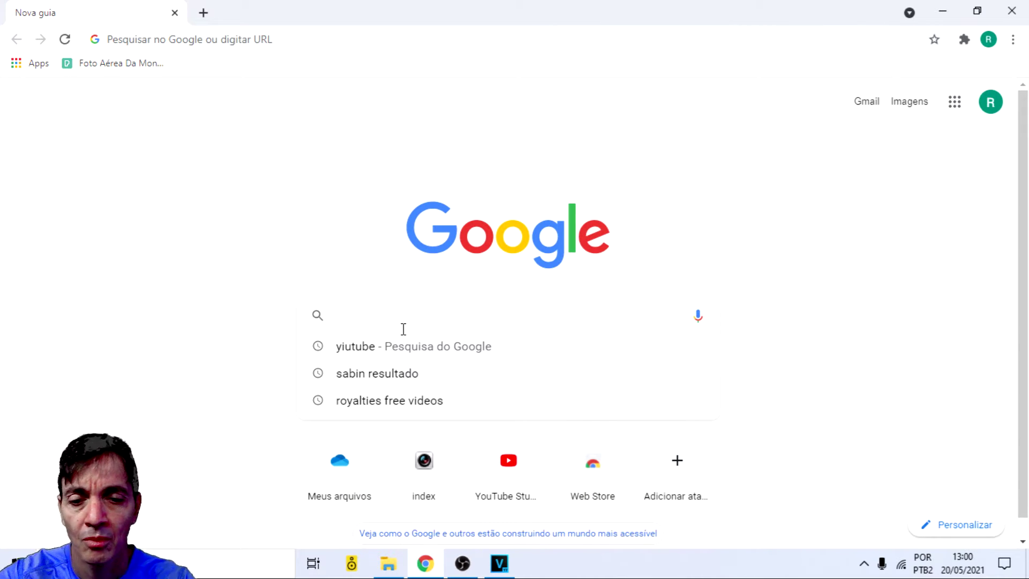
{"action": "type", "text": "youtube"}
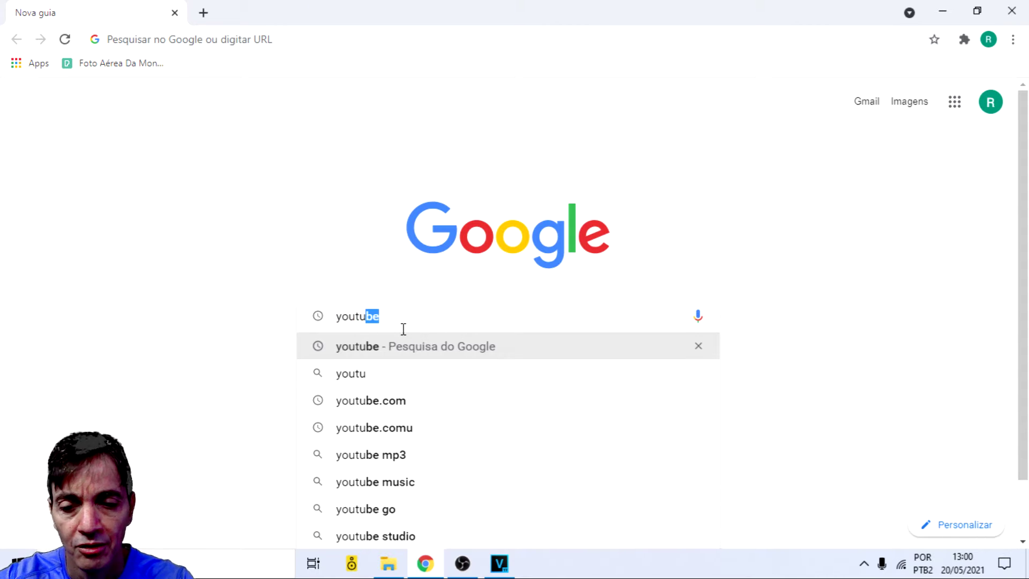
{"action": "key", "text": "Return"}
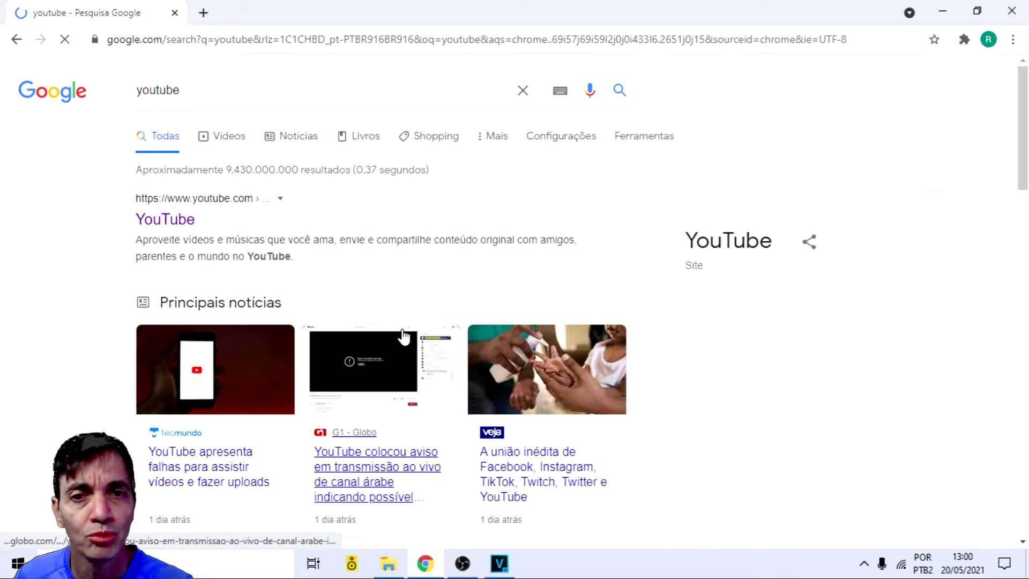
{"action": "left_click", "coordinate": [141, 222]}
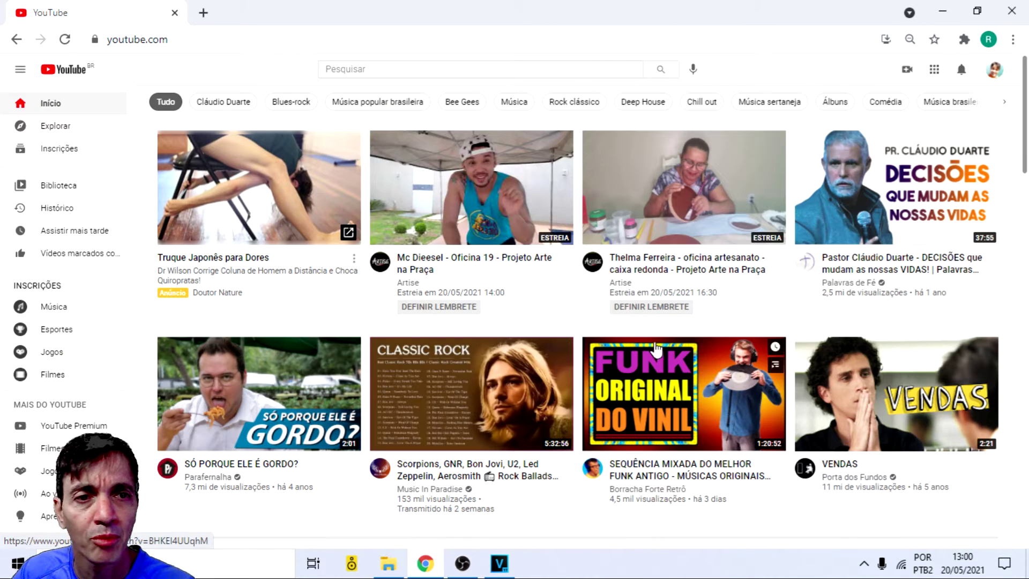
Step: Check the signed-in profile, then create a new channel via 'Crie um canal' and CRIAR CANAL
{"action": "left_click", "coordinate": [989, 40]}
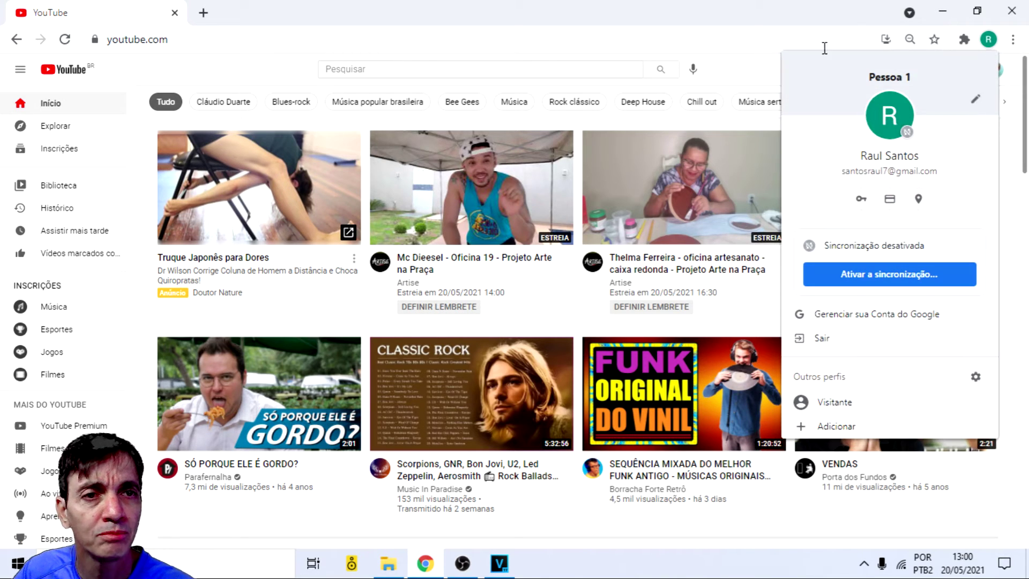
{"action": "left_click", "coordinate": [829, 11]}
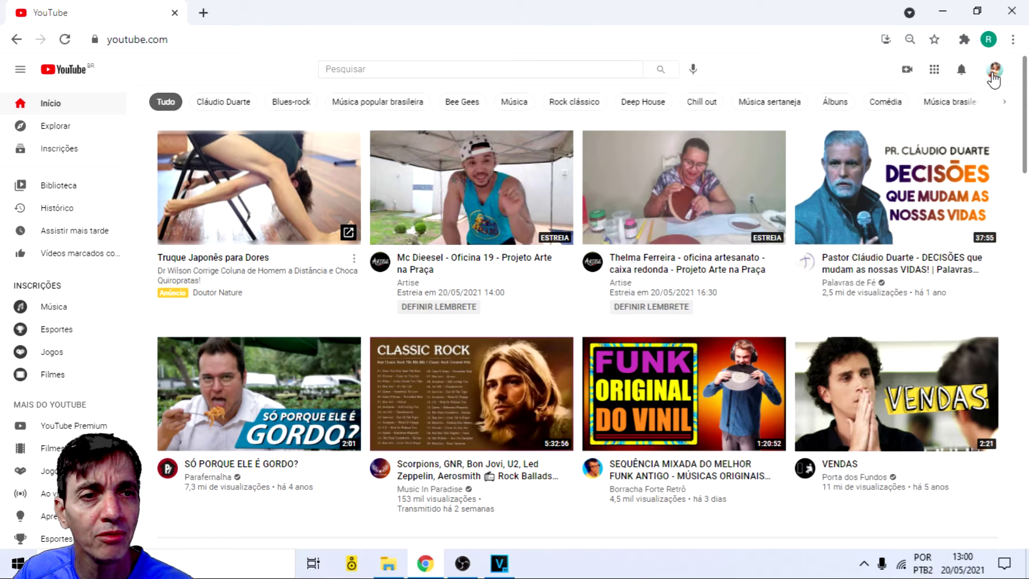
{"action": "left_click", "coordinate": [993, 75]}
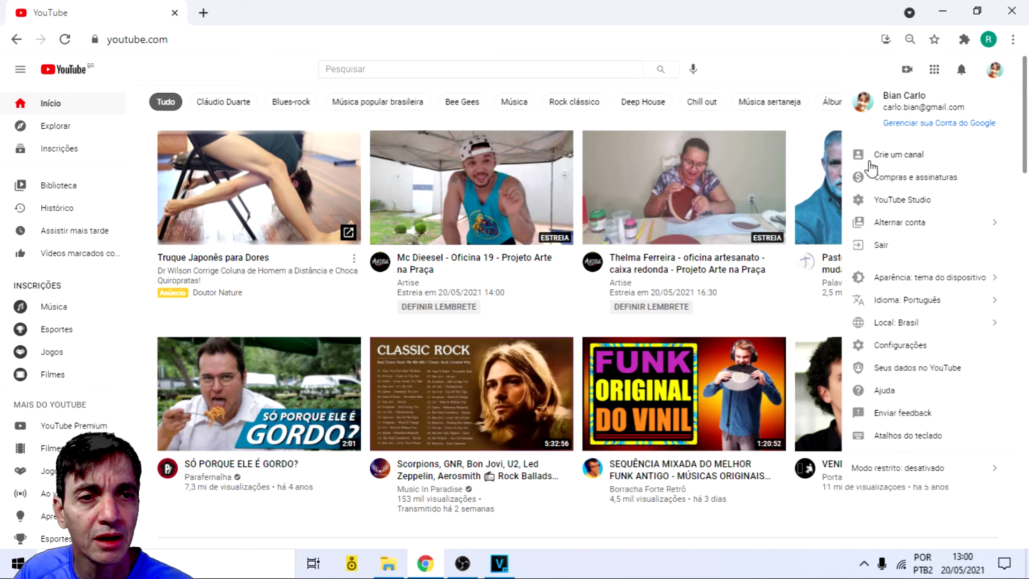
{"action": "left_click", "coordinate": [910, 156]}
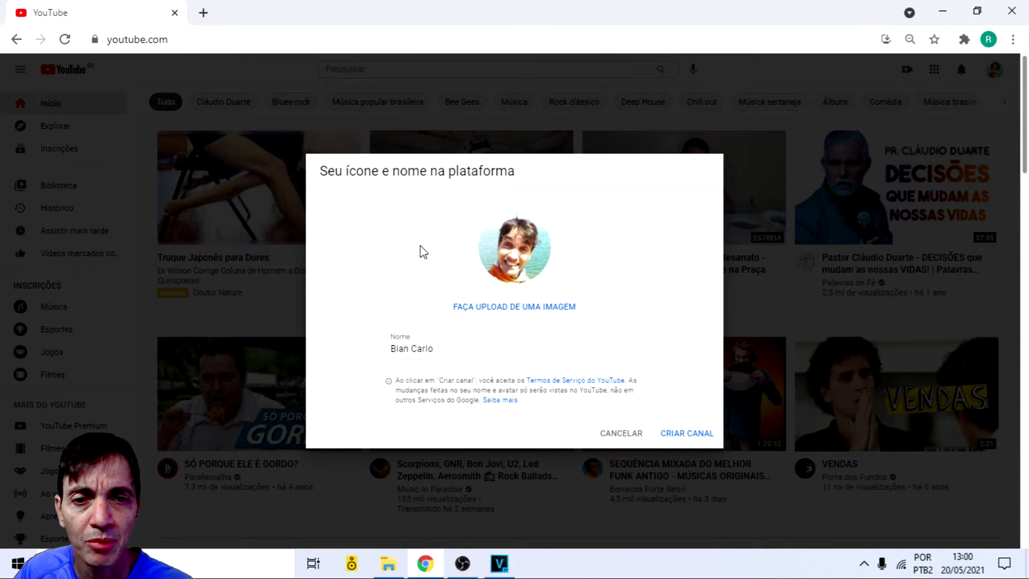
{"action": "left_click", "coordinate": [689, 435]}
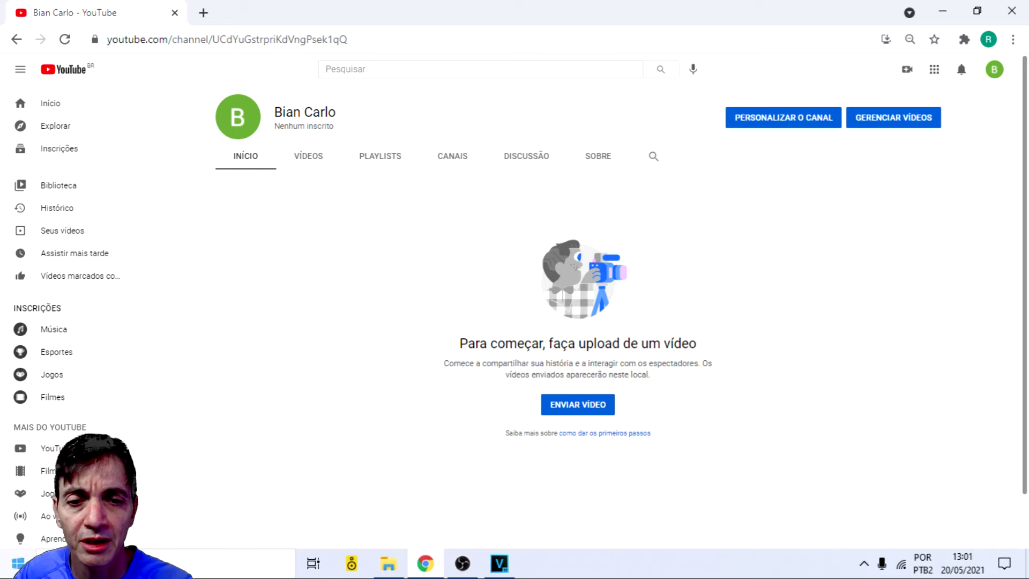
Step: Back in Chrome, open PERSONALIZAR O CANAL and launch the SAIBA MAIS Studio introduction video
{"action": "left_click", "coordinate": [463, 564]}
{"action": "left_click", "coordinate": [463, 564]}
{"action": "left_click", "coordinate": [463, 563]}
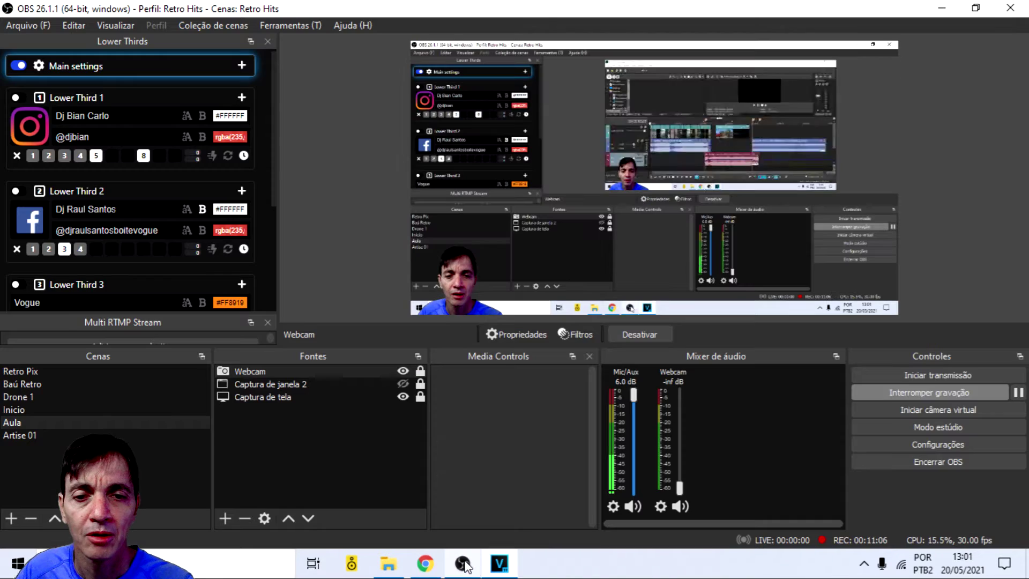
{"action": "left_click", "coordinate": [423, 572]}
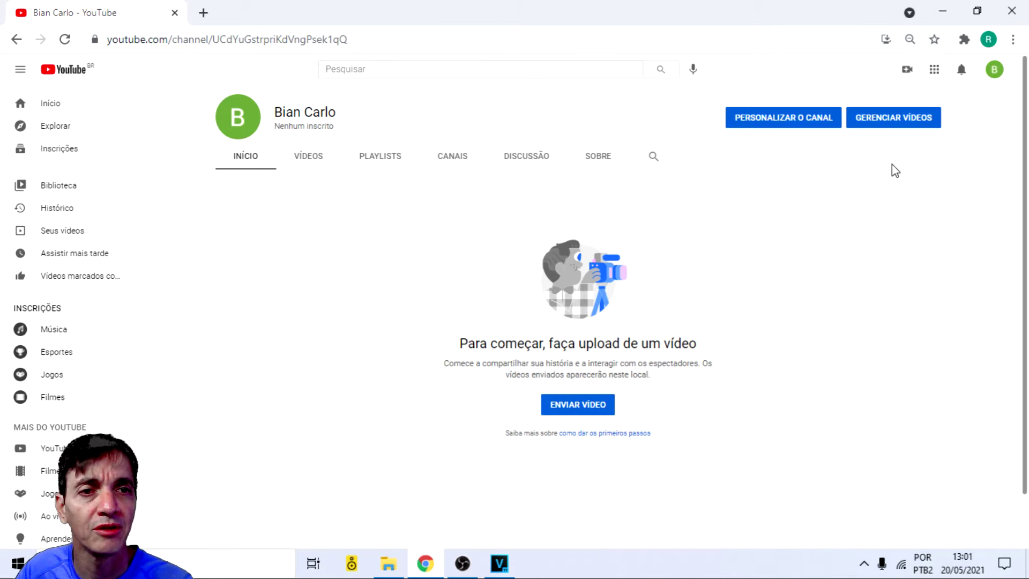
{"action": "left_click", "coordinate": [768, 125]}
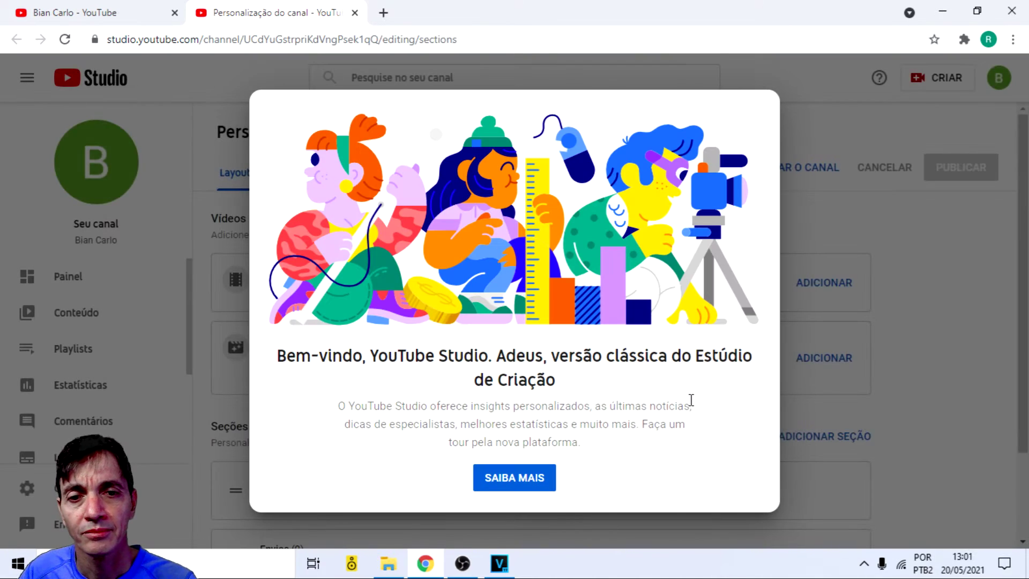
{"action": "left_click", "coordinate": [528, 488]}
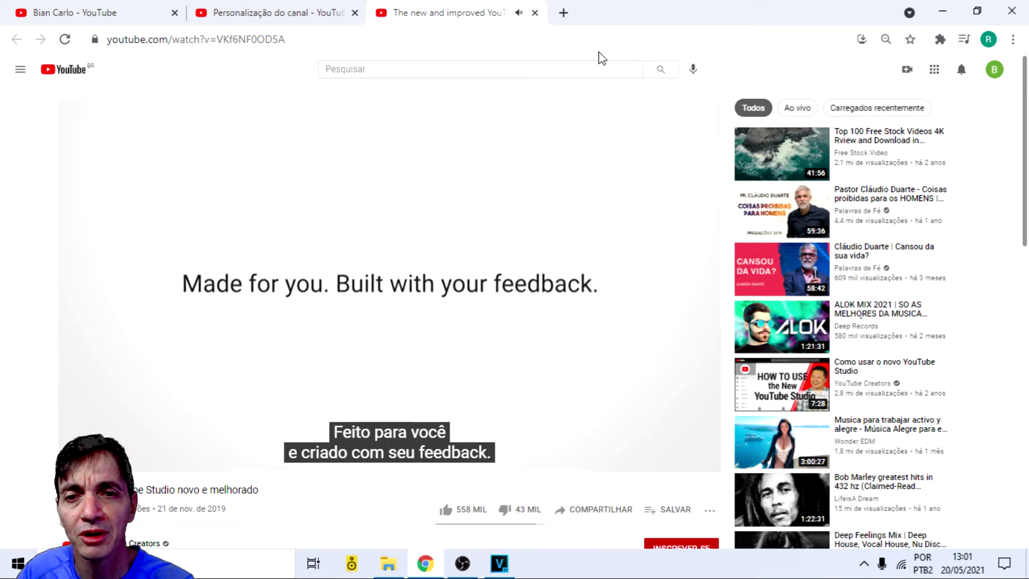
Step: Close the introduction video tab, go to Painel, then open the channel's empty Content page
{"action": "left_click", "coordinate": [535, 13]}
{"action": "scroll", "coordinate": [659, 328], "scroll_direction": "down", "scroll_amount": 2}
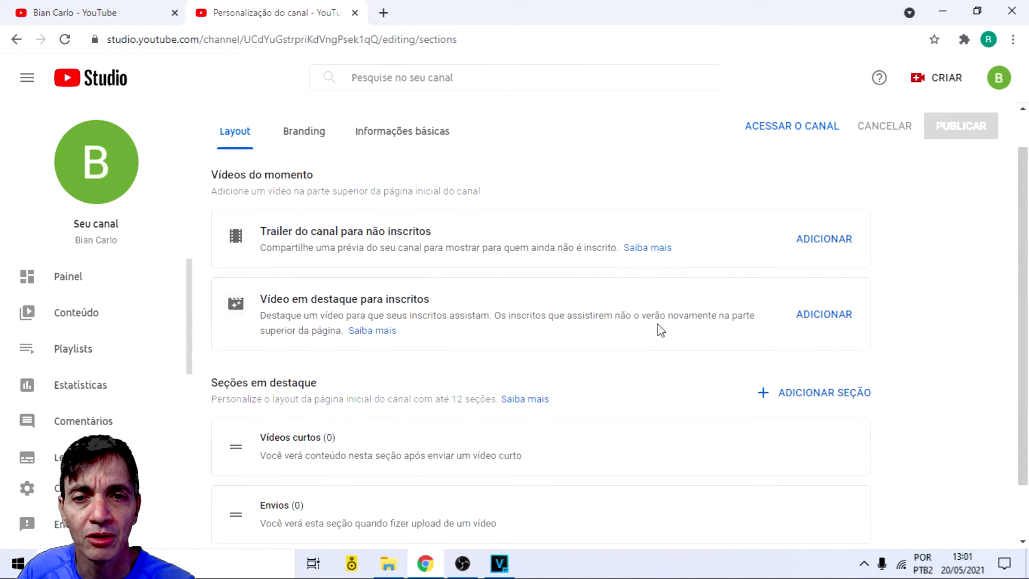
{"action": "scroll", "coordinate": [659, 329], "scroll_direction": "up", "scroll_amount": 2}
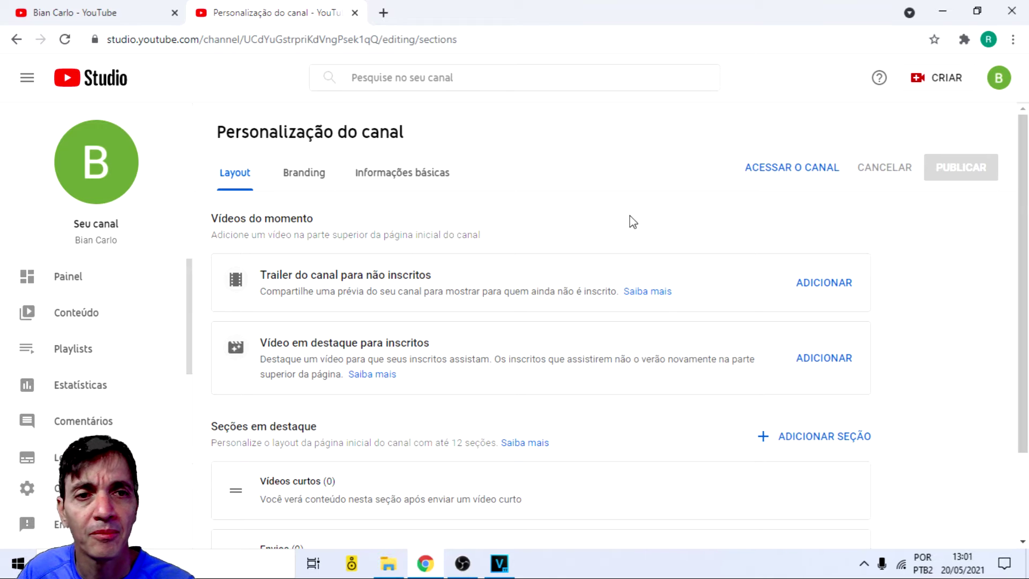
{"action": "scroll", "coordinate": [804, 252], "scroll_direction": "down", "scroll_amount": 2}
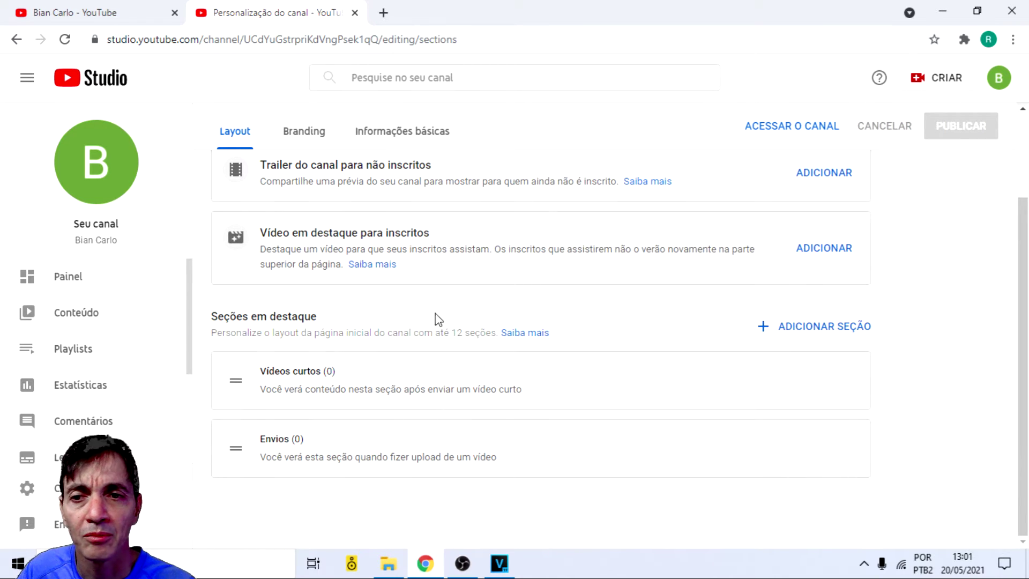
{"action": "left_click", "coordinate": [92, 286]}
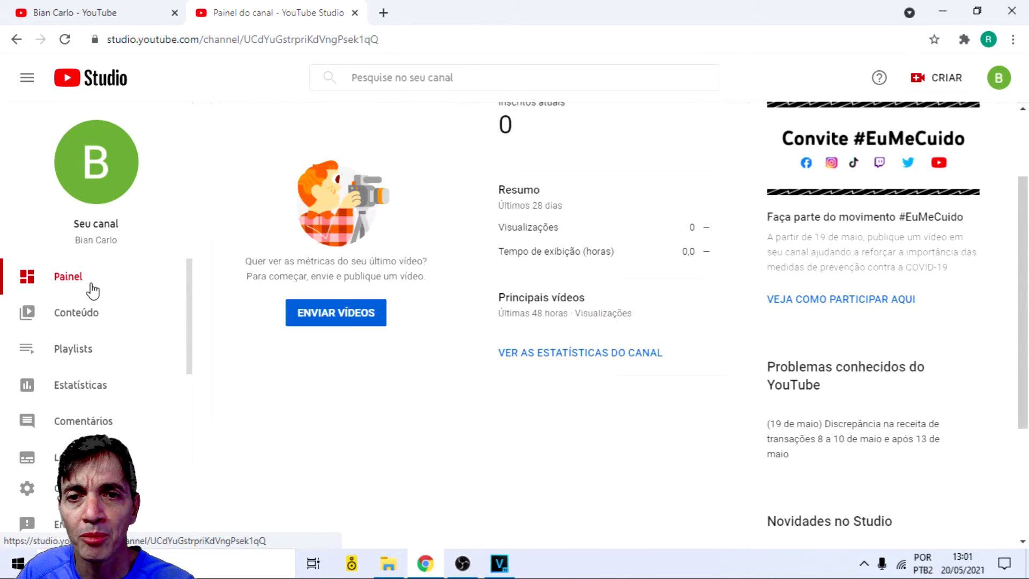
{"action": "scroll", "coordinate": [610, 371], "scroll_direction": "up", "scroll_amount": 2}
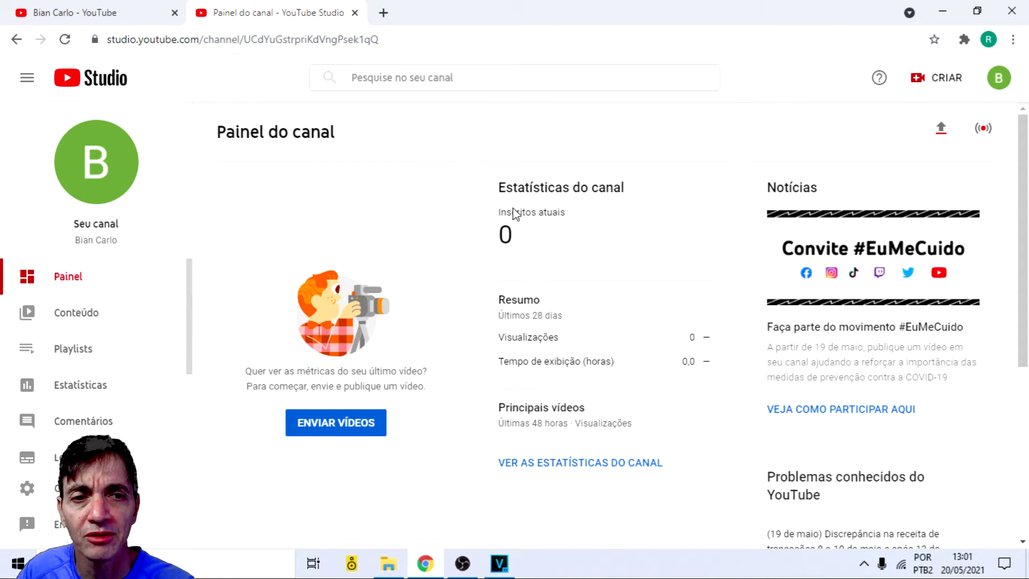
{"action": "scroll", "coordinate": [482, 231], "scroll_direction": "down", "scroll_amount": 3}
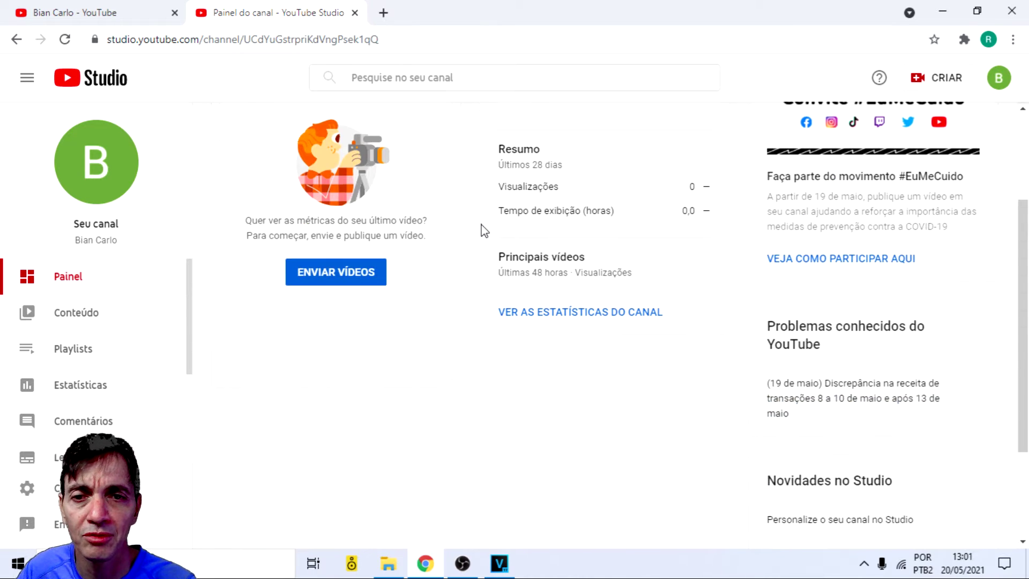
{"action": "scroll", "coordinate": [483, 231], "scroll_direction": "up", "scroll_amount": 3}
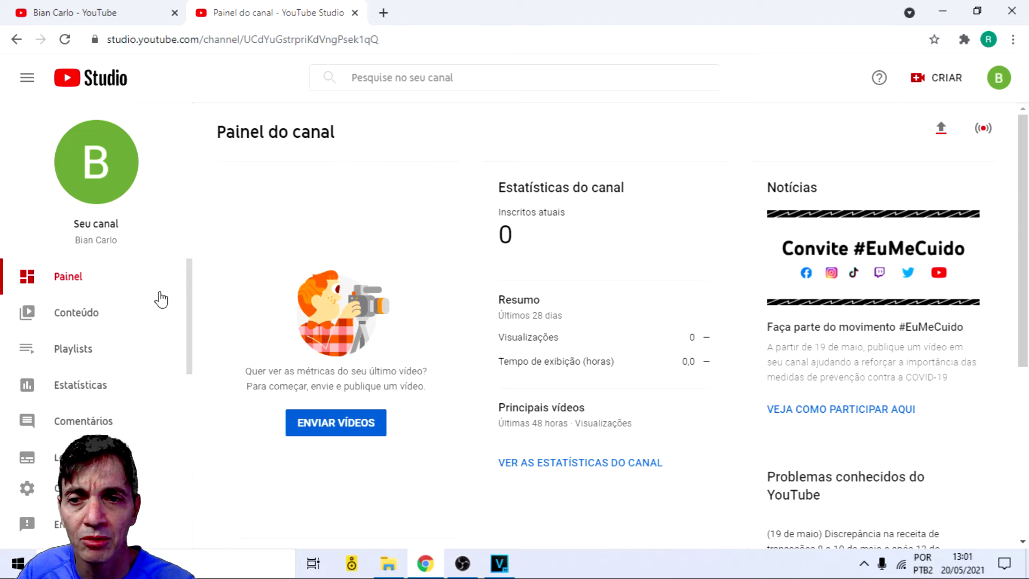
{"action": "left_click", "coordinate": [50, 322]}
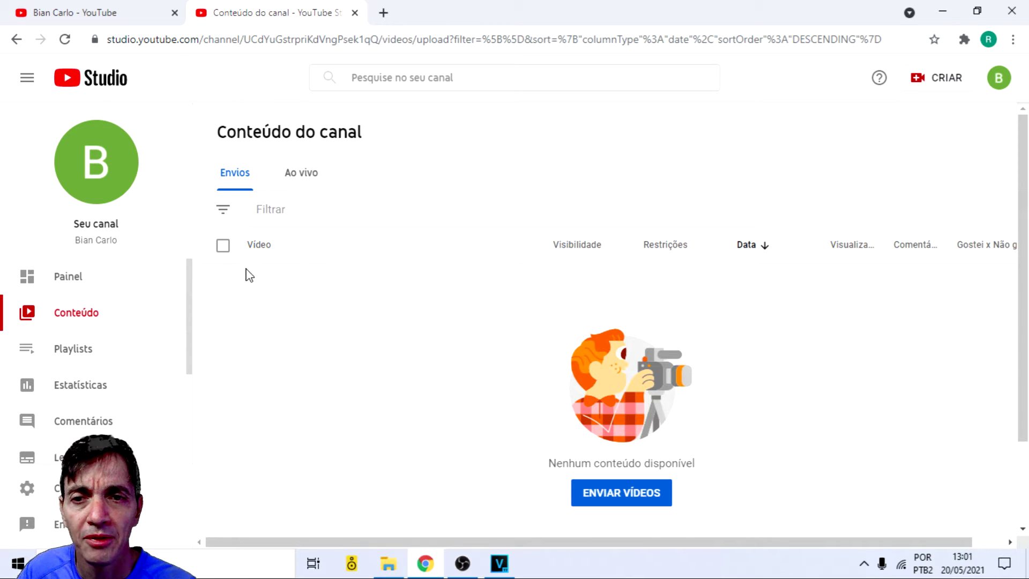
Step: Check the empty Ao vivo and Envios content lists, then open the CRIAR menu
{"action": "left_click", "coordinate": [317, 180]}
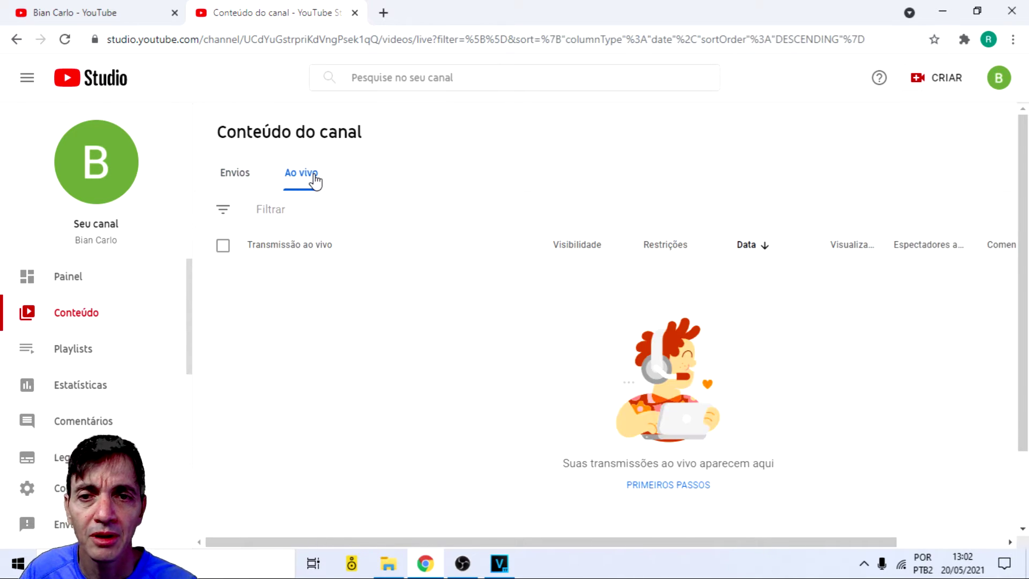
{"action": "left_click", "coordinate": [233, 184]}
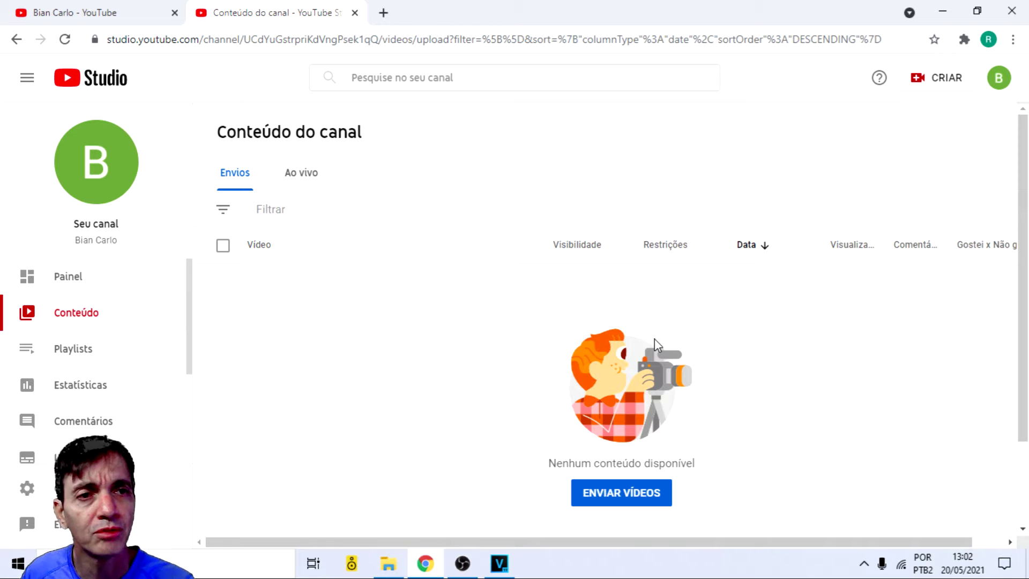
{"action": "left_click", "coordinate": [928, 85]}
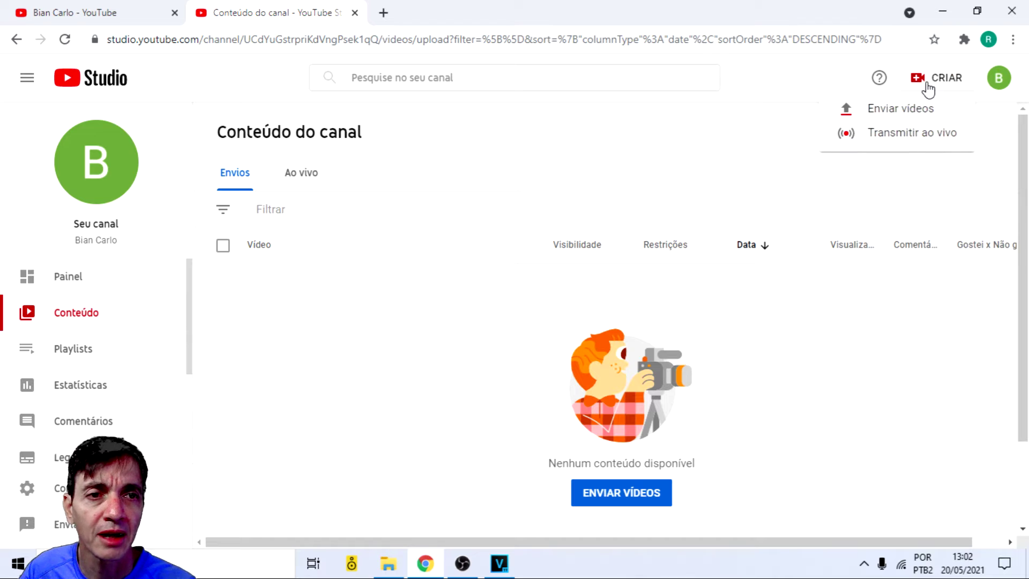
Step: Open the go-live option, see that live streaming is unavailable, and return to OBS Studio
{"action": "left_click", "coordinate": [912, 137]}
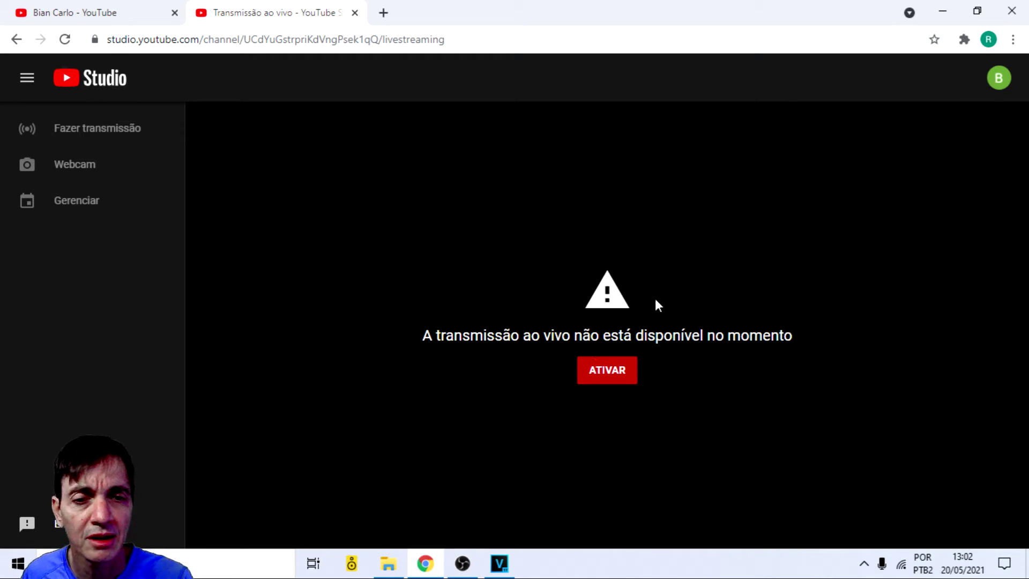
{"action": "left_click", "coordinate": [470, 571]}
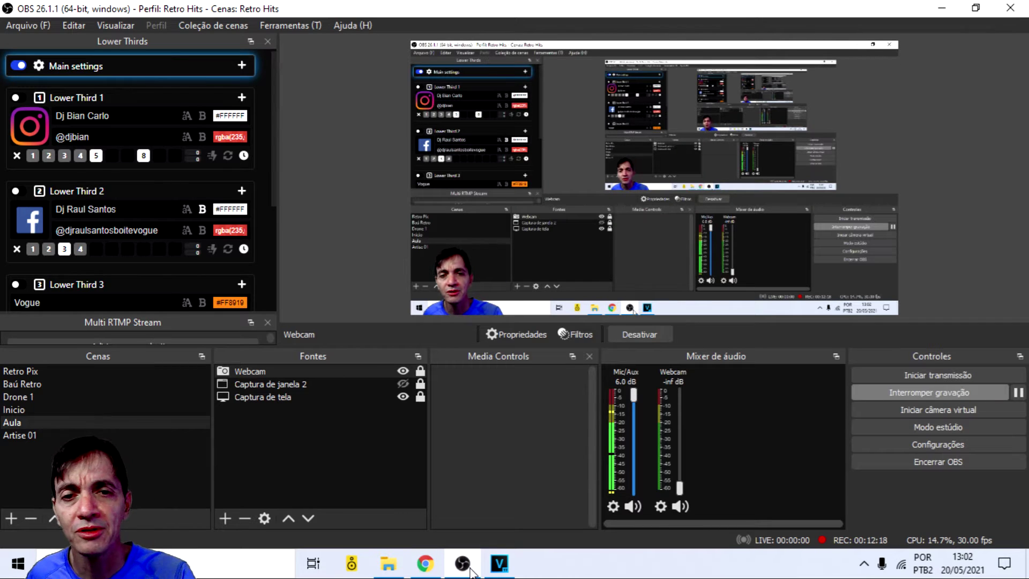
{"action": "left_click", "coordinate": [425, 562]}
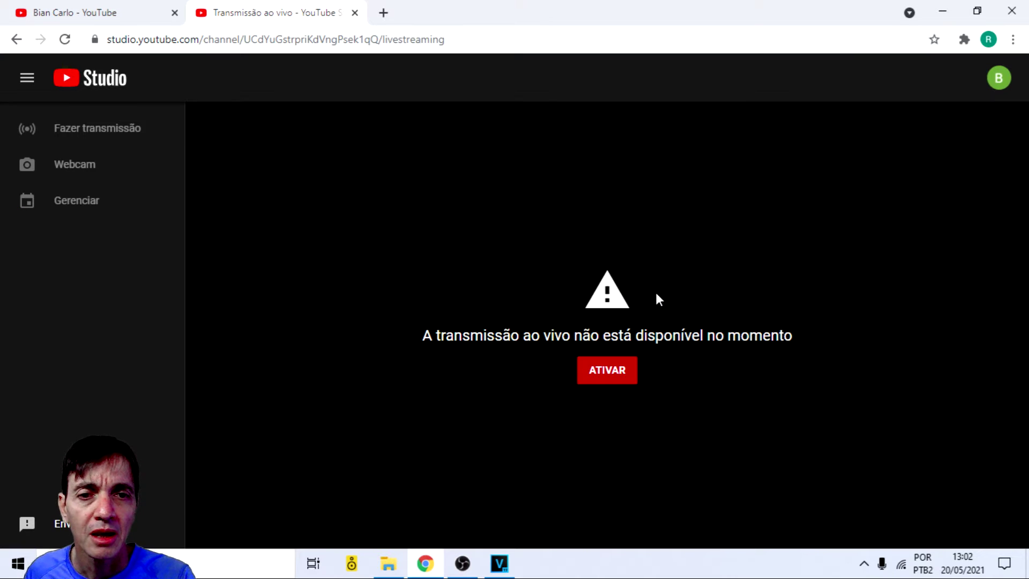
{"action": "left_click", "coordinate": [425, 563]}
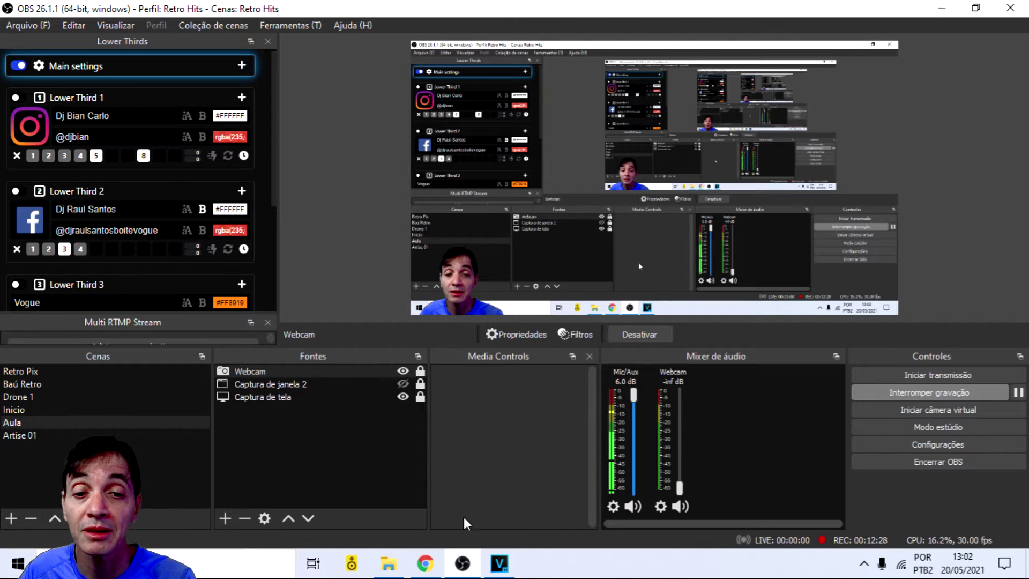
{"action": "mouse_move", "coordinate": [432, 573]}
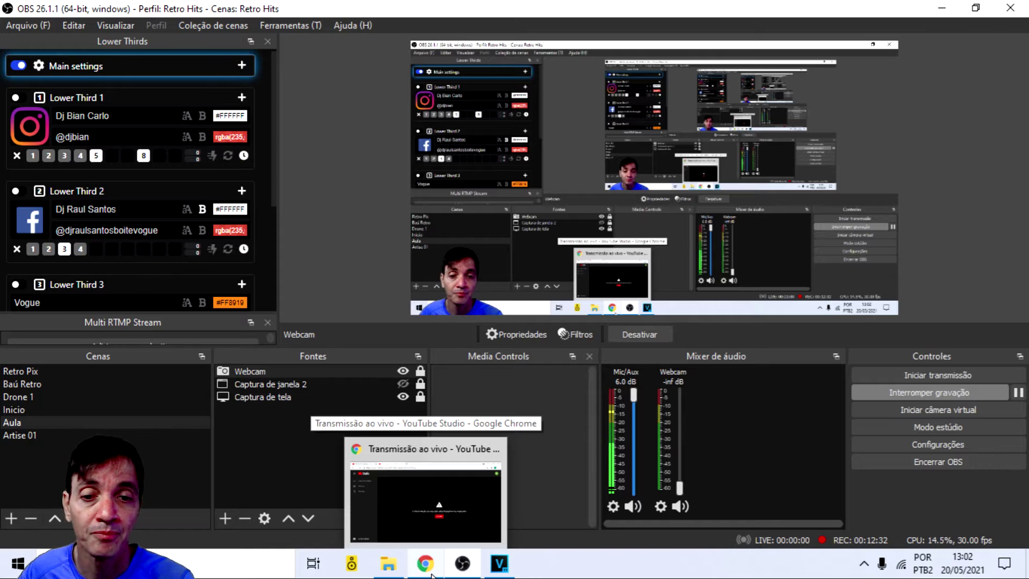
{"action": "left_click", "coordinate": [432, 574]}
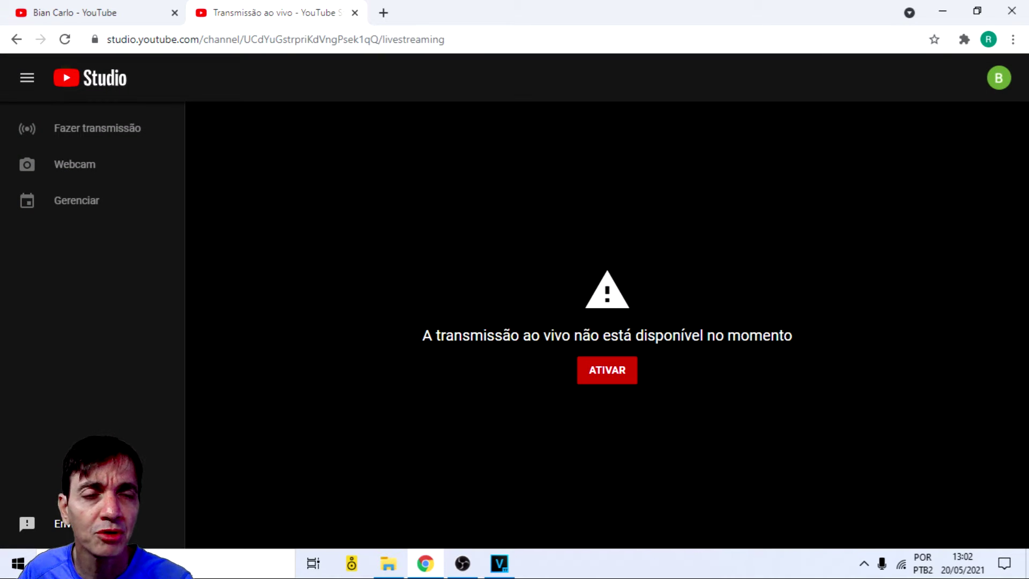
{"action": "left_click", "coordinate": [471, 572]}
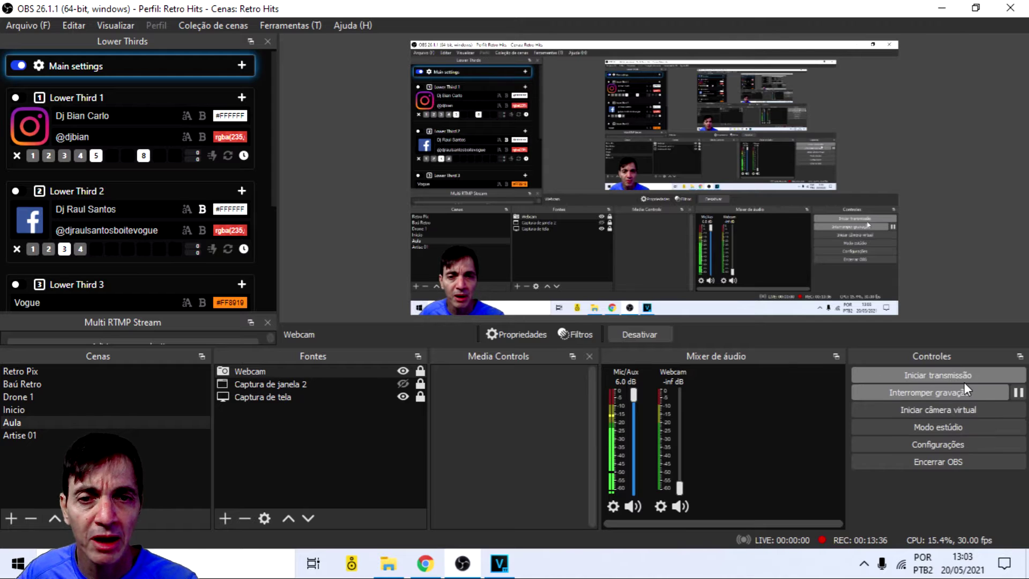
Step: Bring the YouTube Studio live-streaming page in Chrome back to the front
{"action": "left_click", "coordinate": [427, 575]}
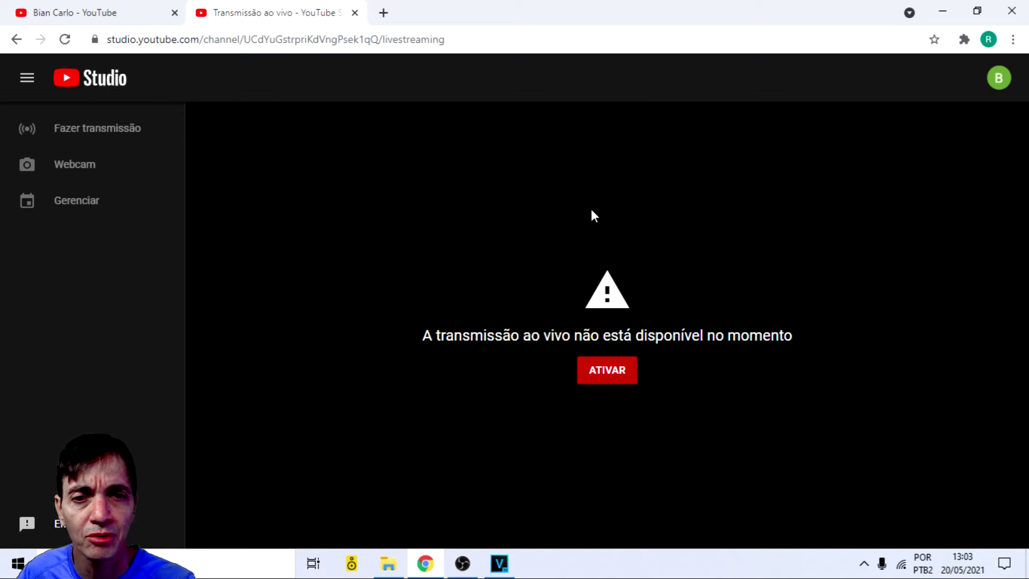
{"action": "left_click", "coordinate": [611, 380]}
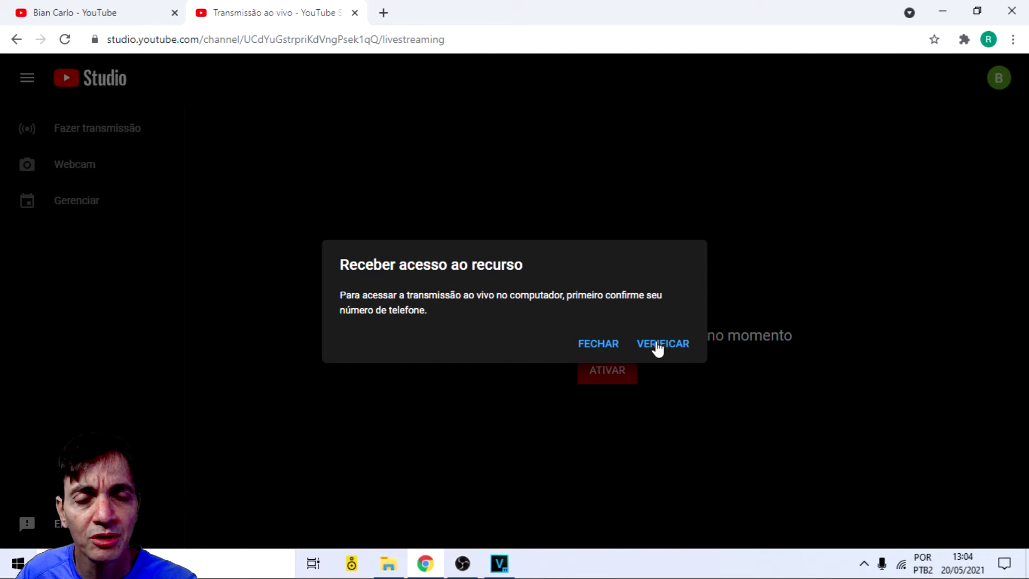
{"action": "left_click", "coordinate": [593, 349]}
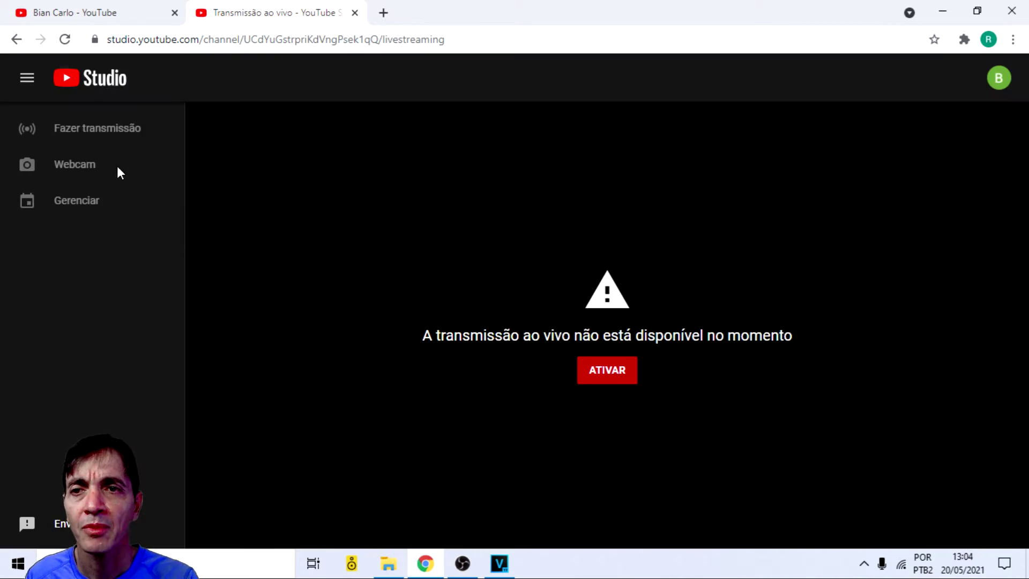
Step: Go back to Content, dismiss the welcome message, and choose CRIAR > Enviar vídeos
{"action": "left_click", "coordinate": [17, 39]}
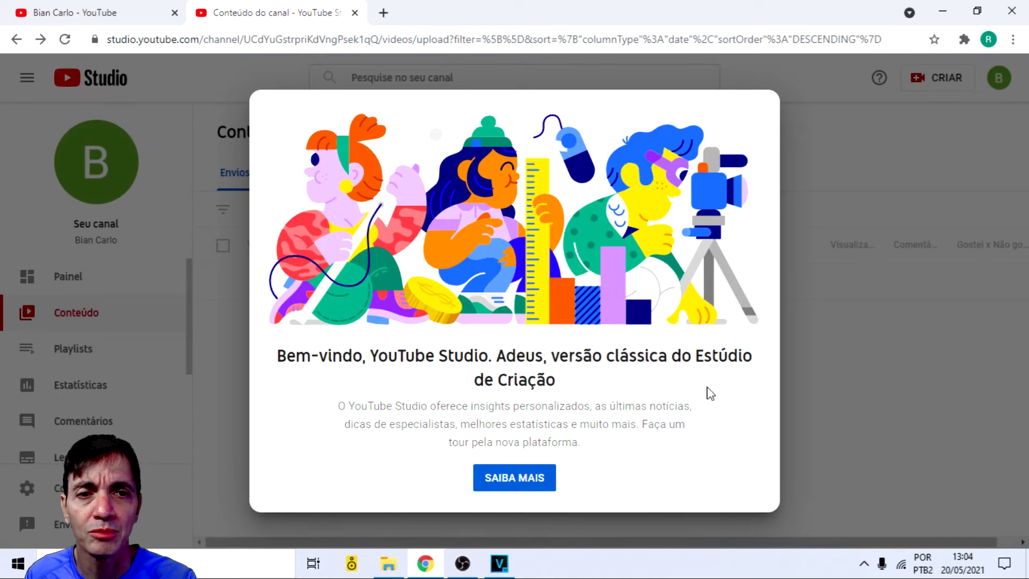
{"action": "left_click", "coordinate": [873, 265]}
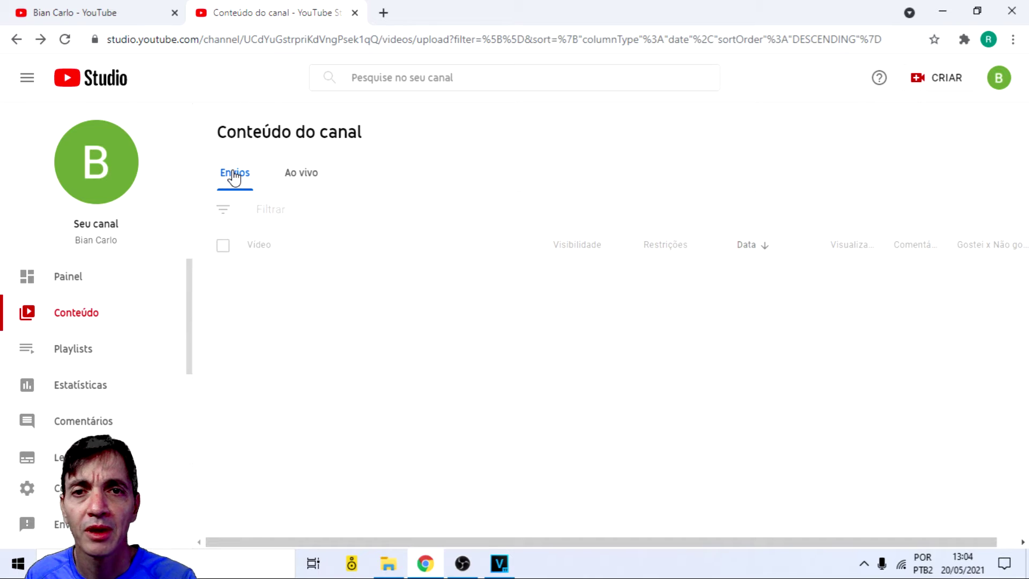
{"action": "left_click", "coordinate": [927, 81]}
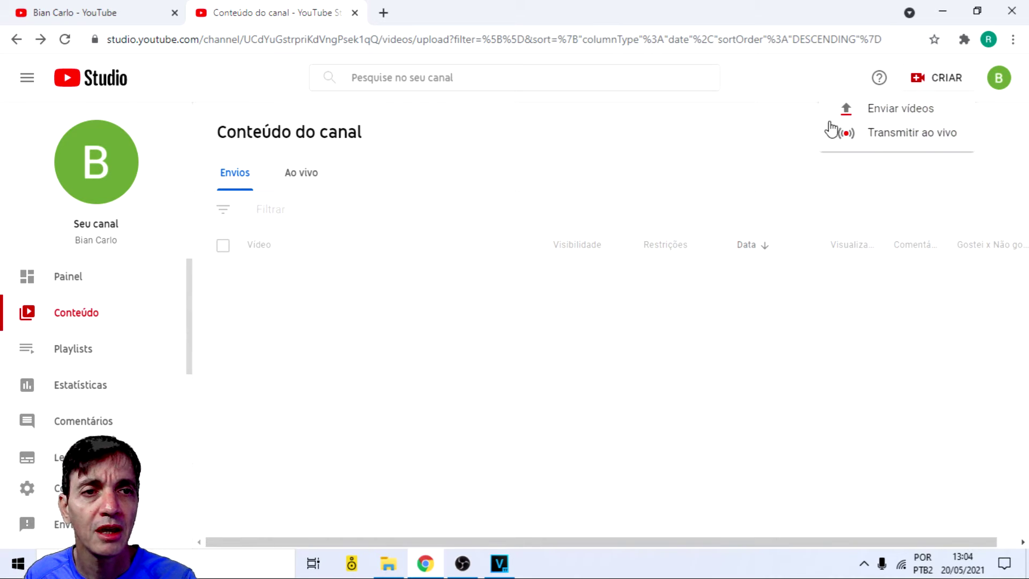
{"action": "left_click", "coordinate": [525, 438]}
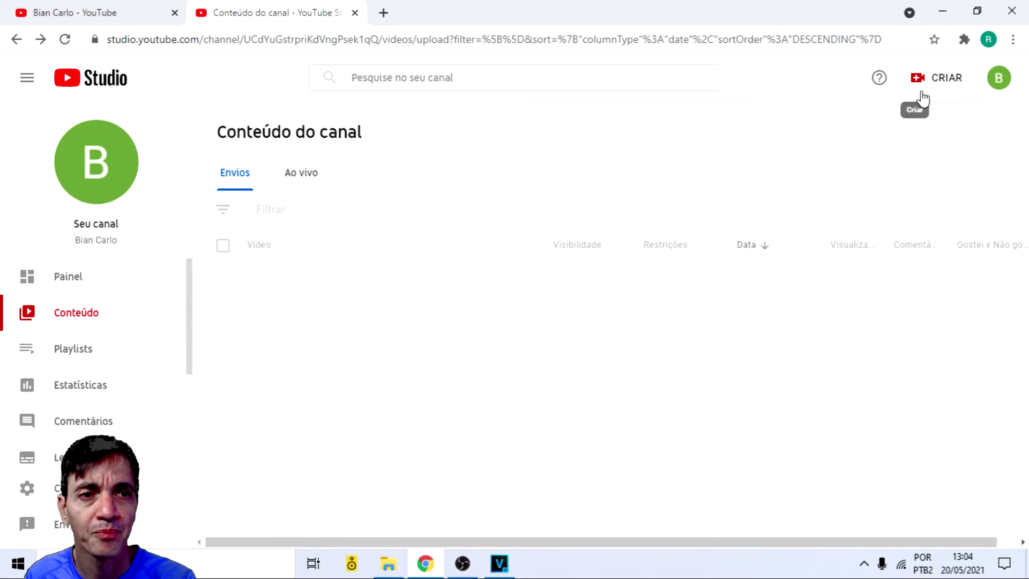
{"action": "left_click", "coordinate": [933, 80]}
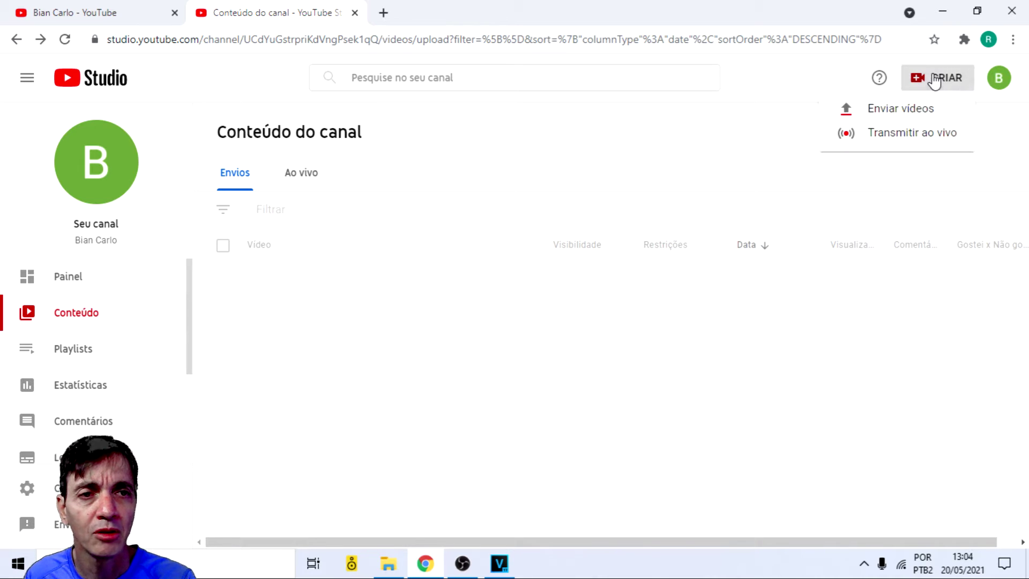
{"action": "left_click", "coordinate": [914, 110]}
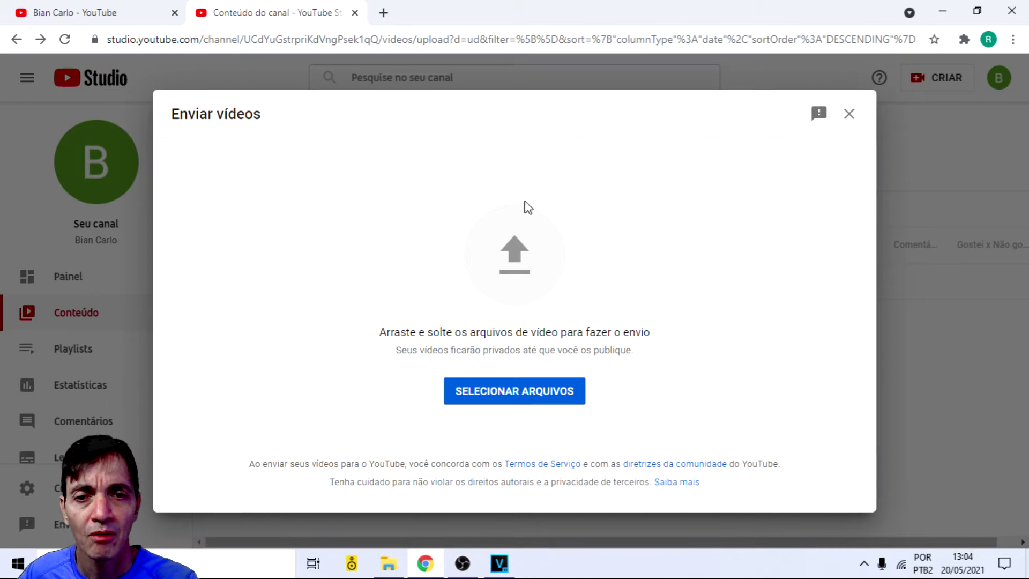
Step: Select Set mixcloud.mp4 from Músicas > Vegas to start the upload
{"action": "left_click", "coordinate": [520, 397]}
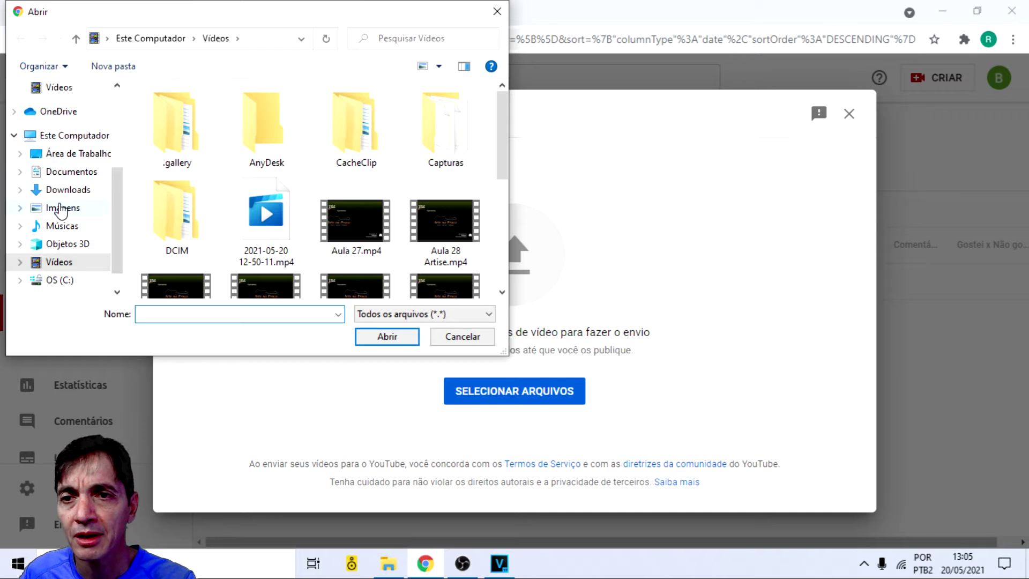
{"action": "left_click", "coordinate": [55, 228]}
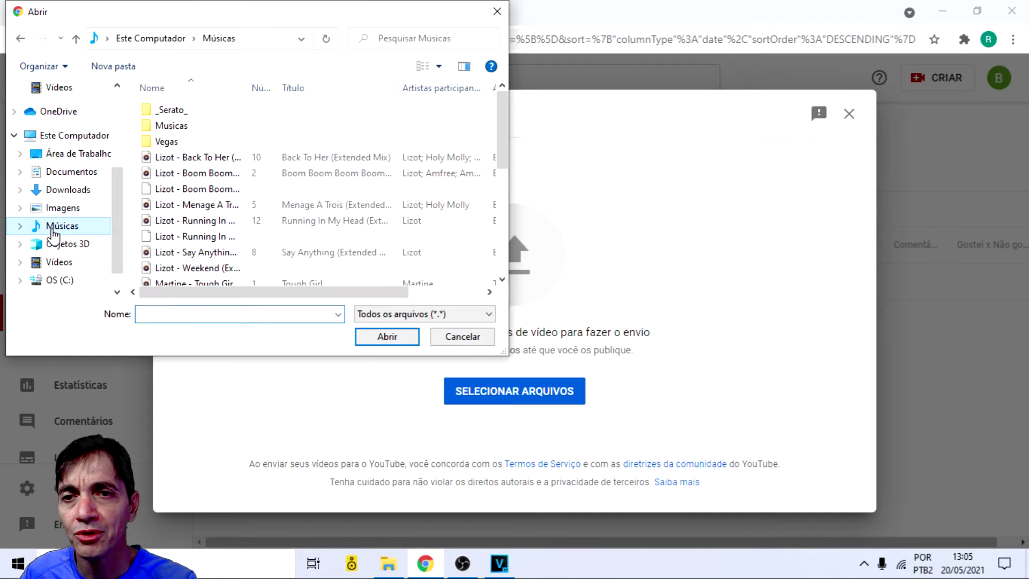
{"action": "double_click", "coordinate": [183, 145]}
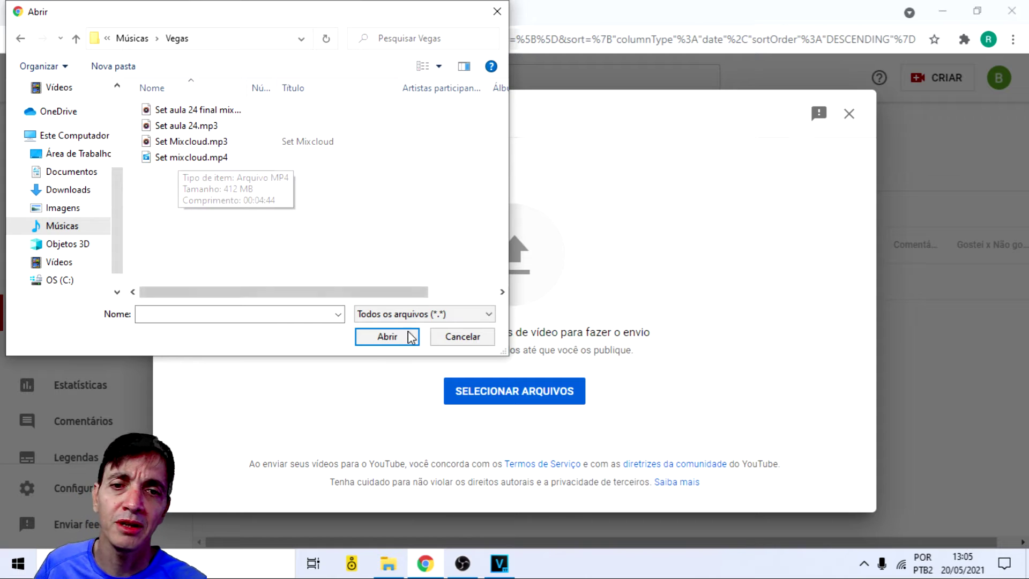
{"action": "left_click", "coordinate": [184, 158]}
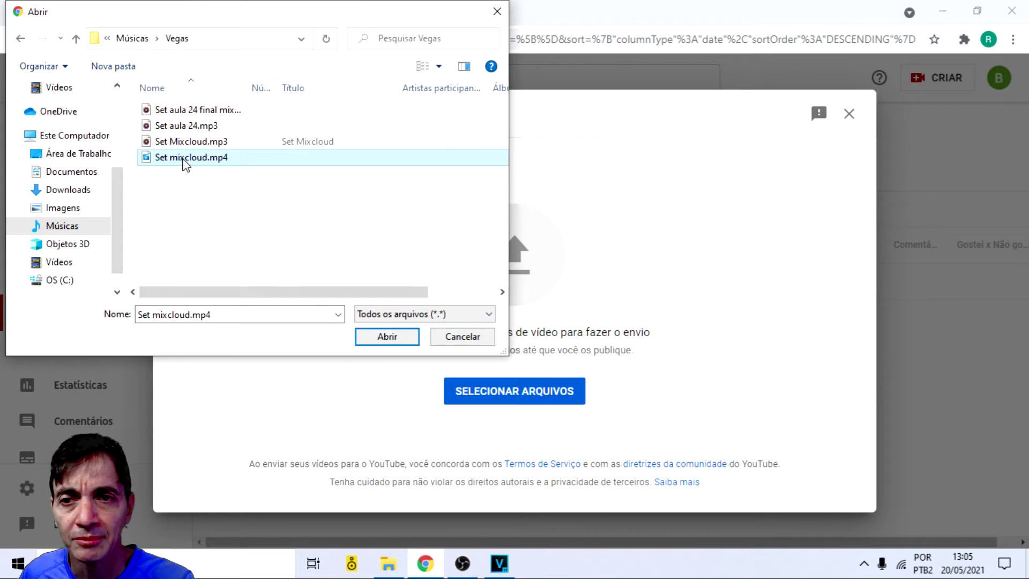
{"action": "left_click", "coordinate": [369, 338]}
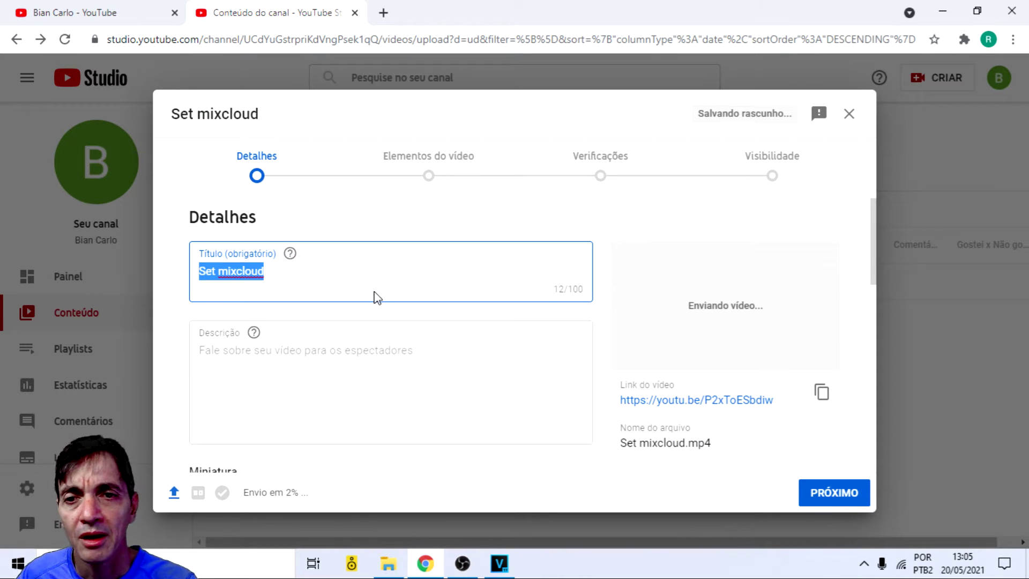
{"action": "scroll", "coordinate": [375, 294], "scroll_direction": "down", "scroll_amount": 5}
{"action": "scroll", "coordinate": [381, 298], "scroll_direction": "up", "scroll_amount": 5}
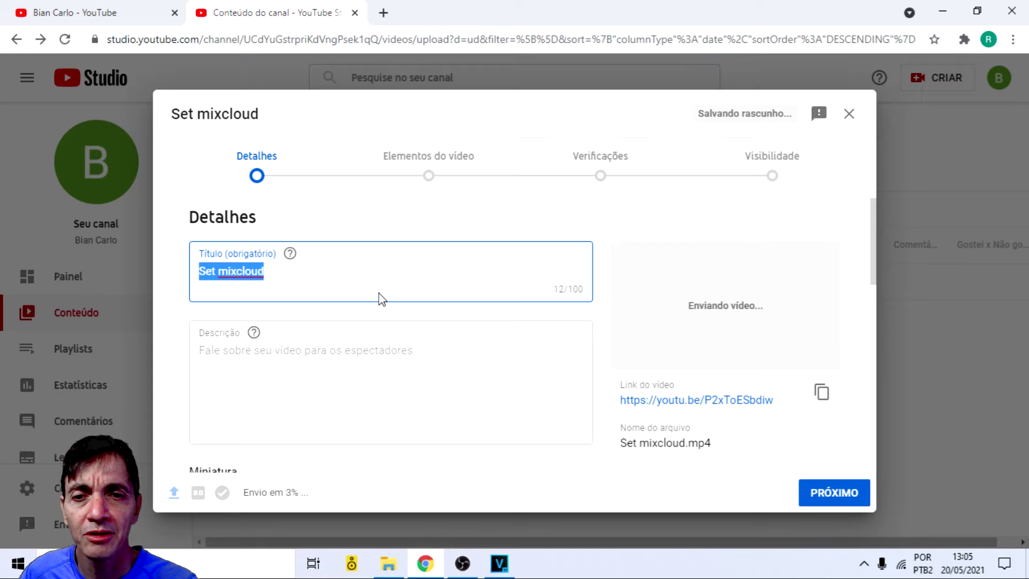
{"action": "left_click", "coordinate": [873, 237]}
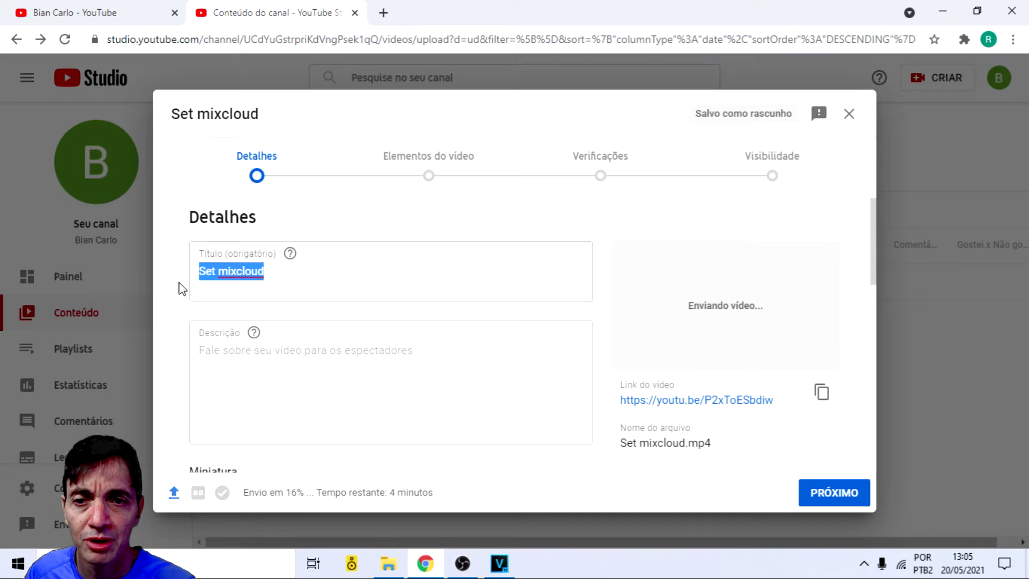
{"action": "left_click", "coordinate": [290, 266]}
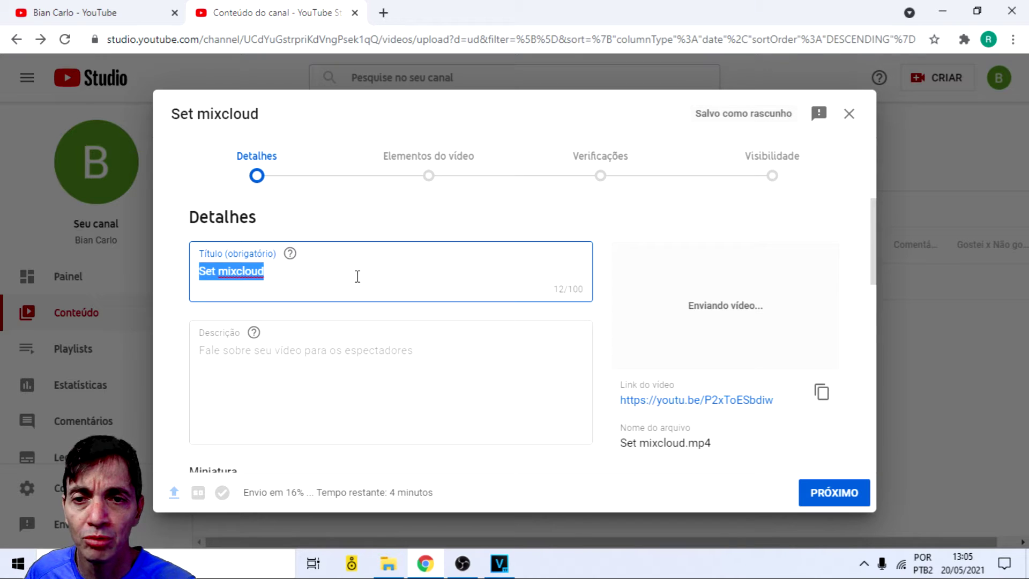
{"action": "left_click", "coordinate": [270, 271]}
Step: Retitle the video 'Set Mixado de Verão' and write the DJ-credit description for Oficina de Djs, Arte na Praça
{"action": "left_click_drag", "start_coordinate": [268, 271], "coordinate": [191, 281]}
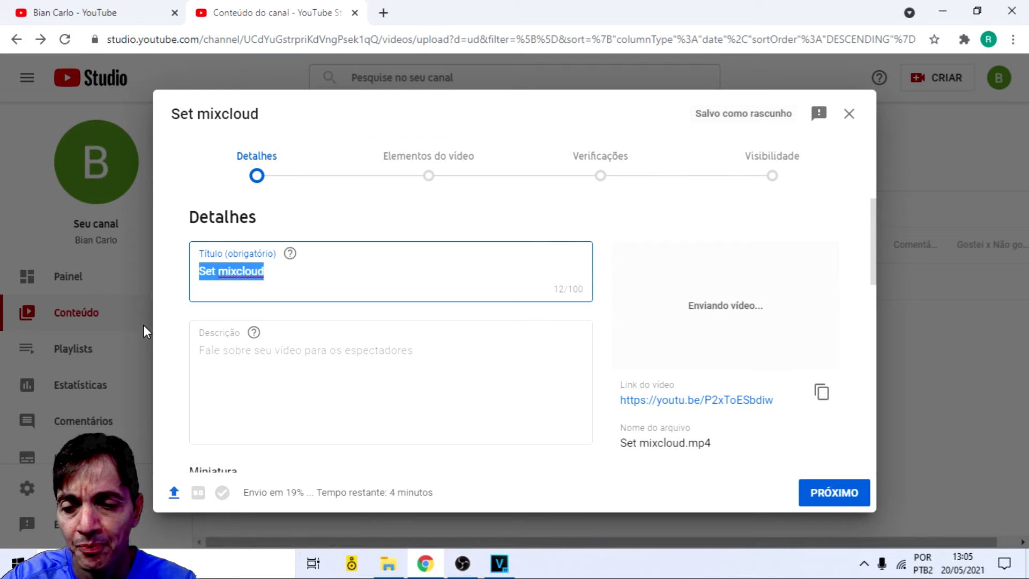
{"action": "type", "text": "Set "}
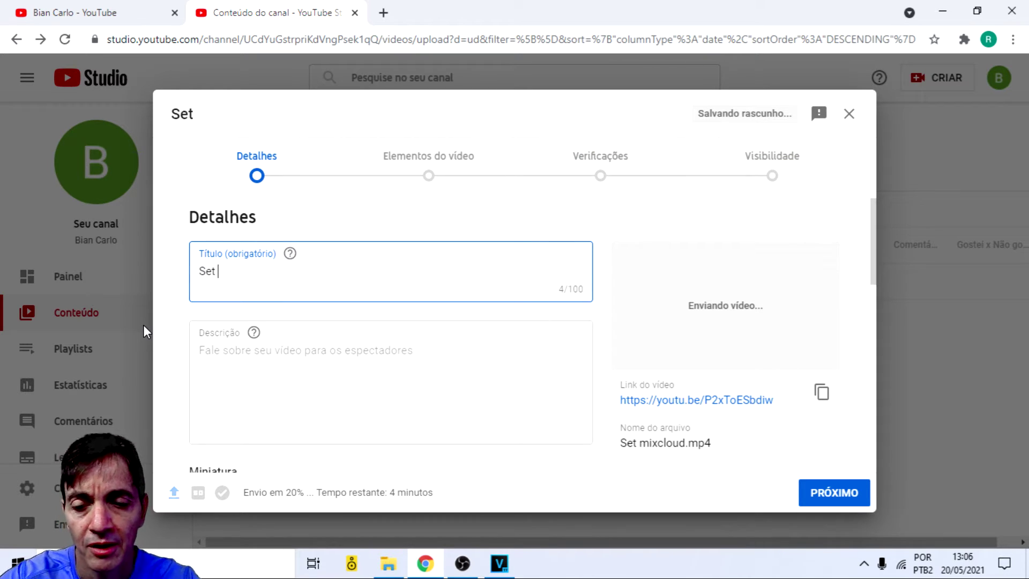
{"action": "type", "text": "Mix"}
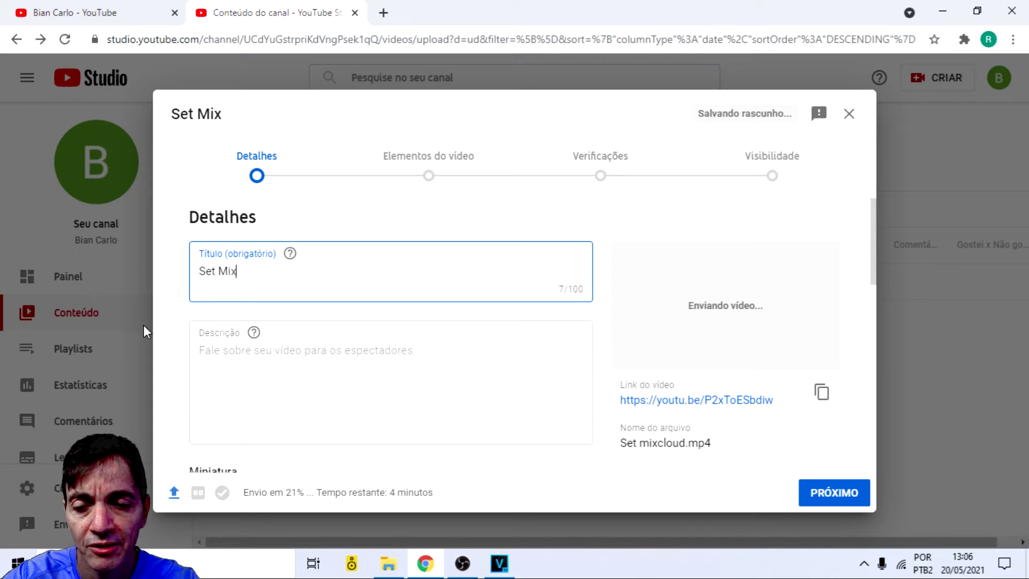
{"action": "type", "text": "ado "}
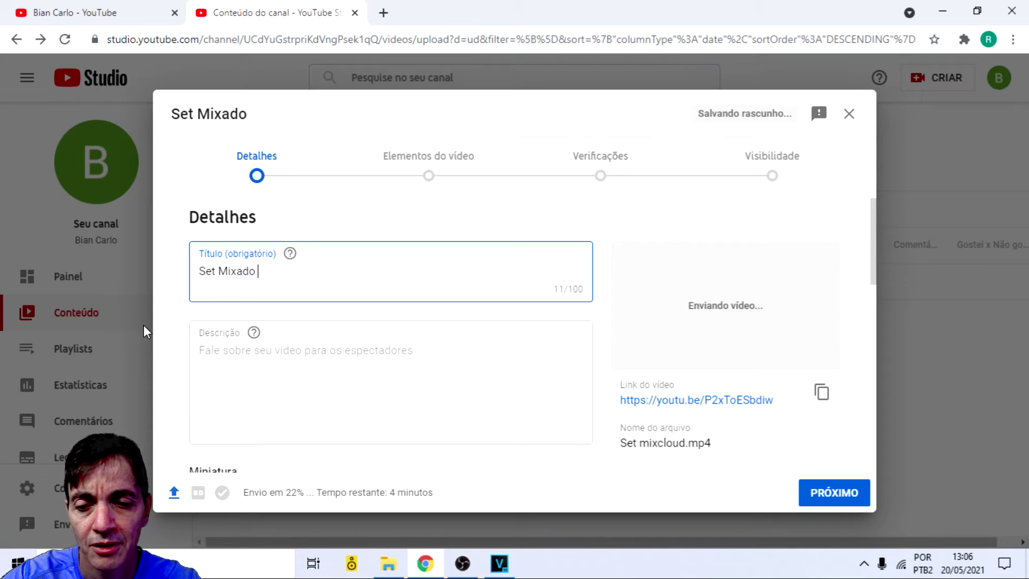
{"action": "type", "text": "de Ver"}
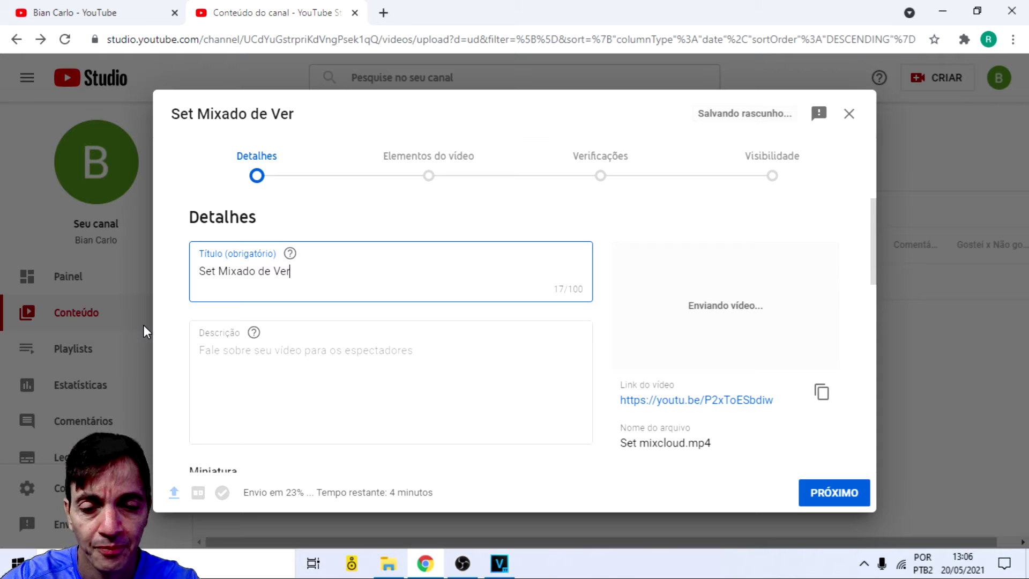
{"action": "type", "text": "ão"}
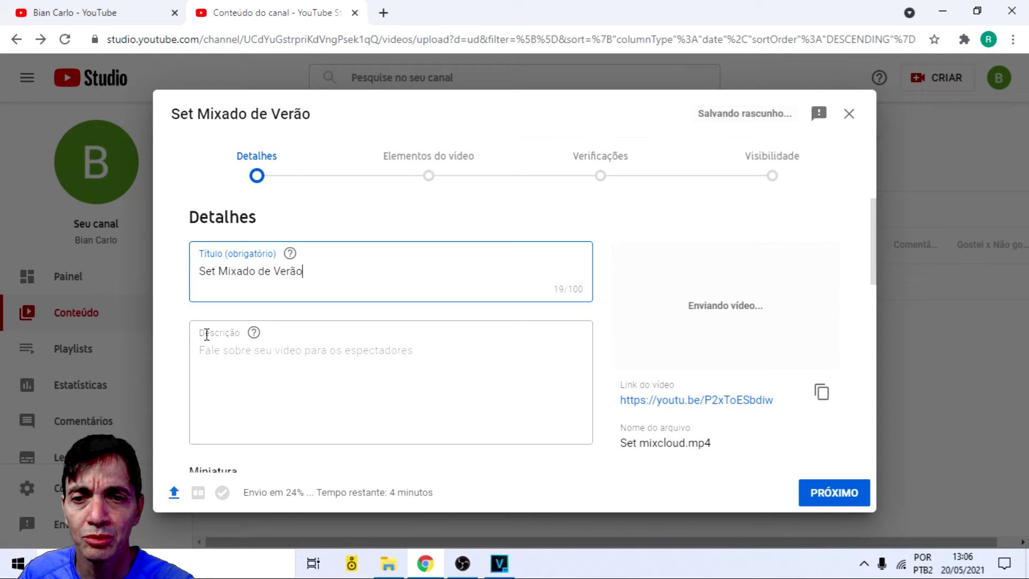
{"action": "left_click", "coordinate": [225, 356]}
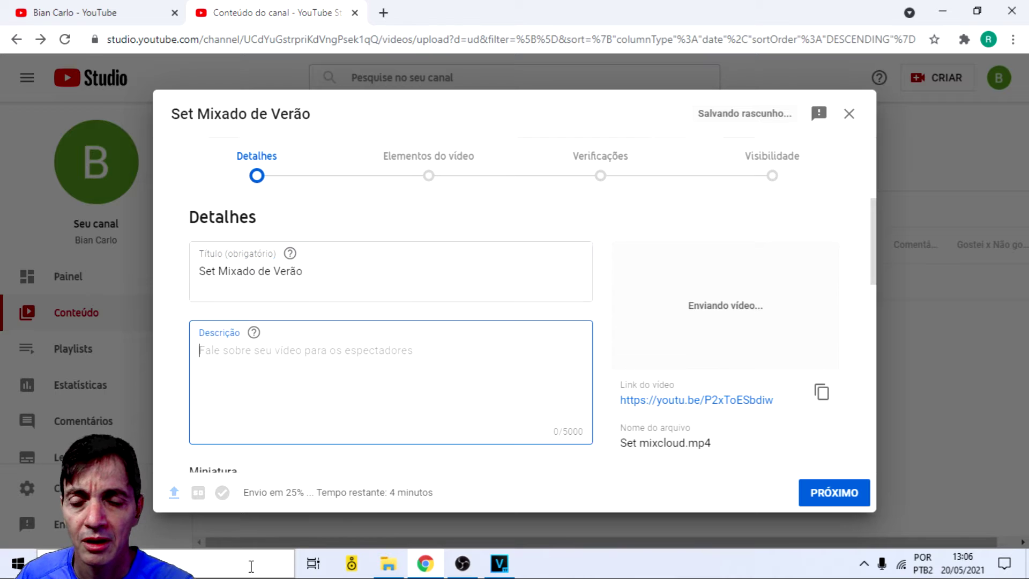
{"action": "type", "text": "Se"}
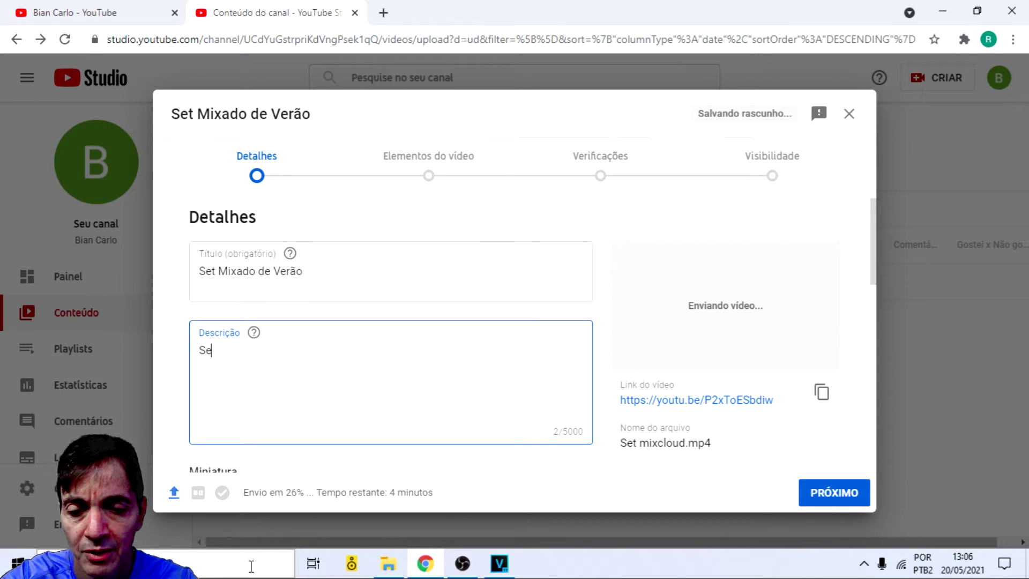
{"action": "type", "text": "t mixado"}
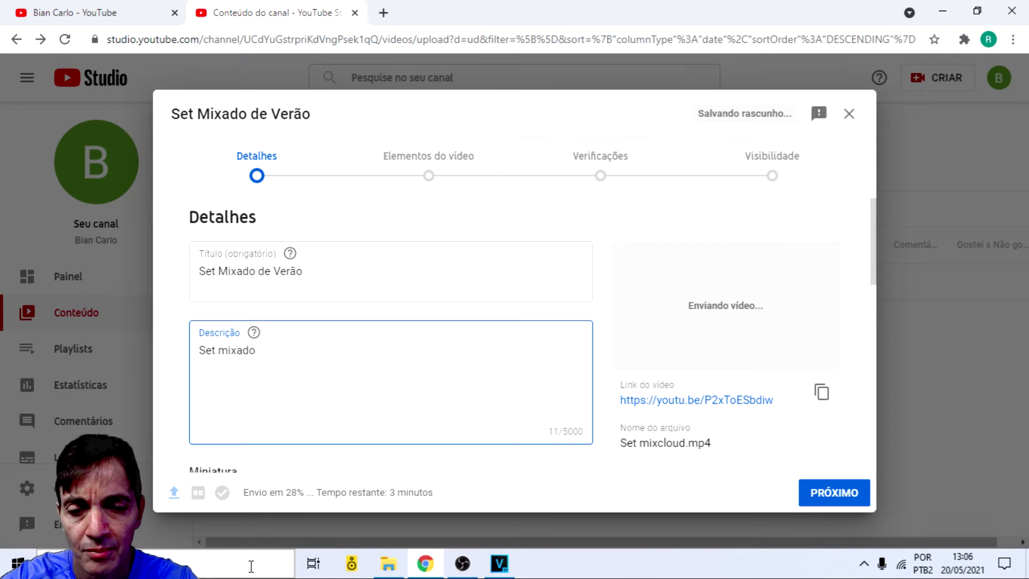
{"action": "type", "text": " pelo "}
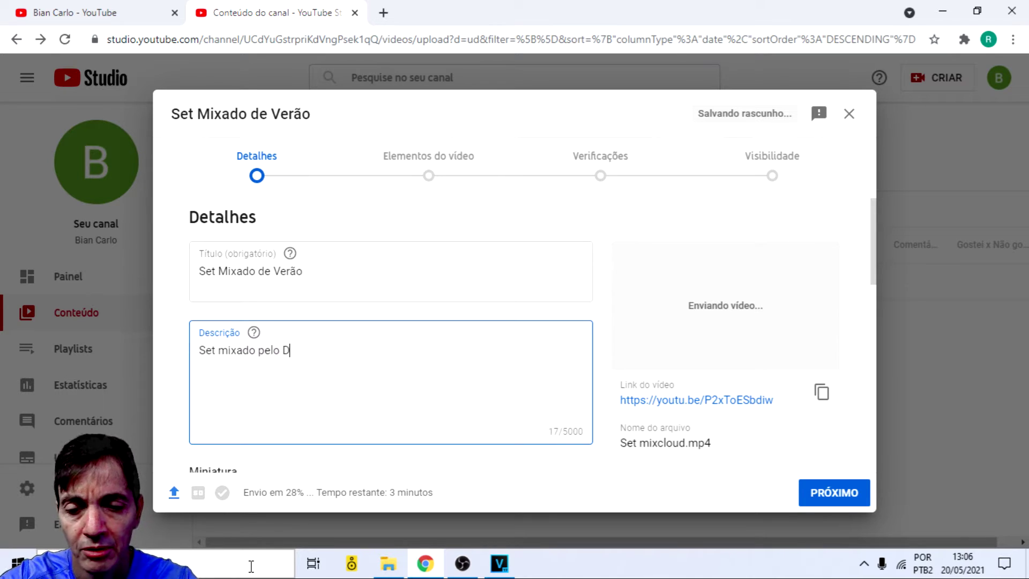
{"action": "type", "text": "Dj Bian"}
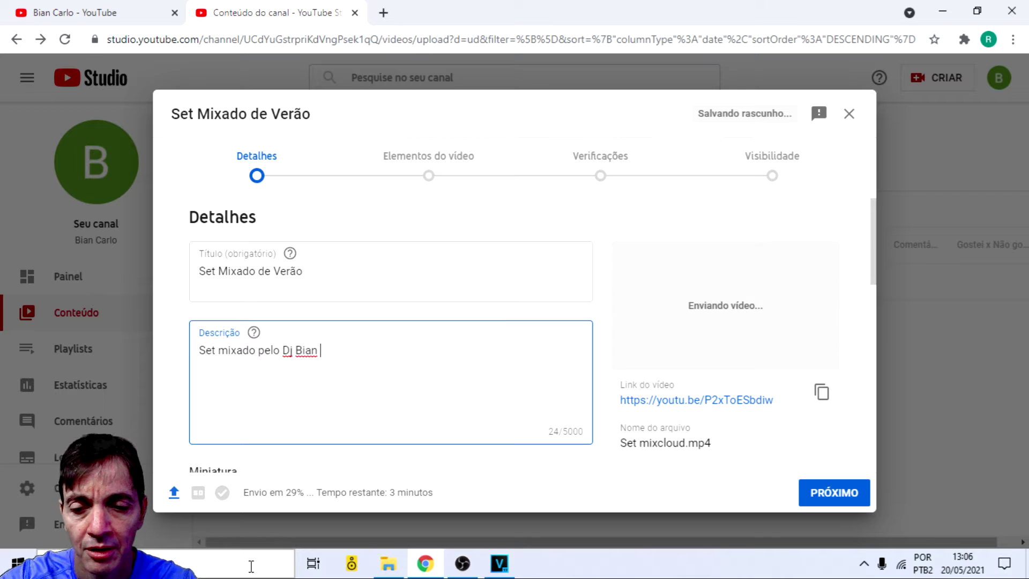
{"action": "type", "text": " Carlo"}
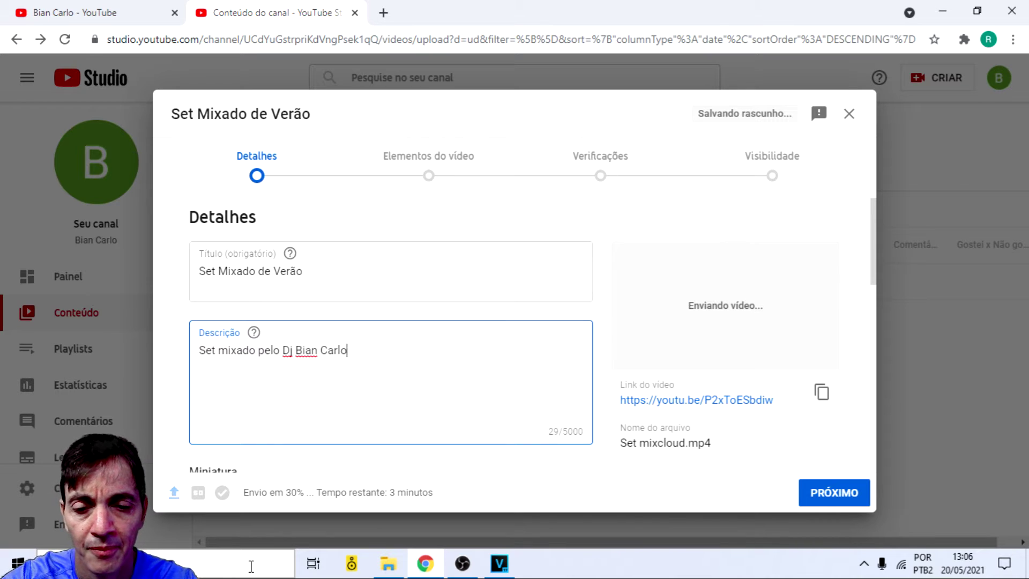
{"action": "type", "text": " para a "}
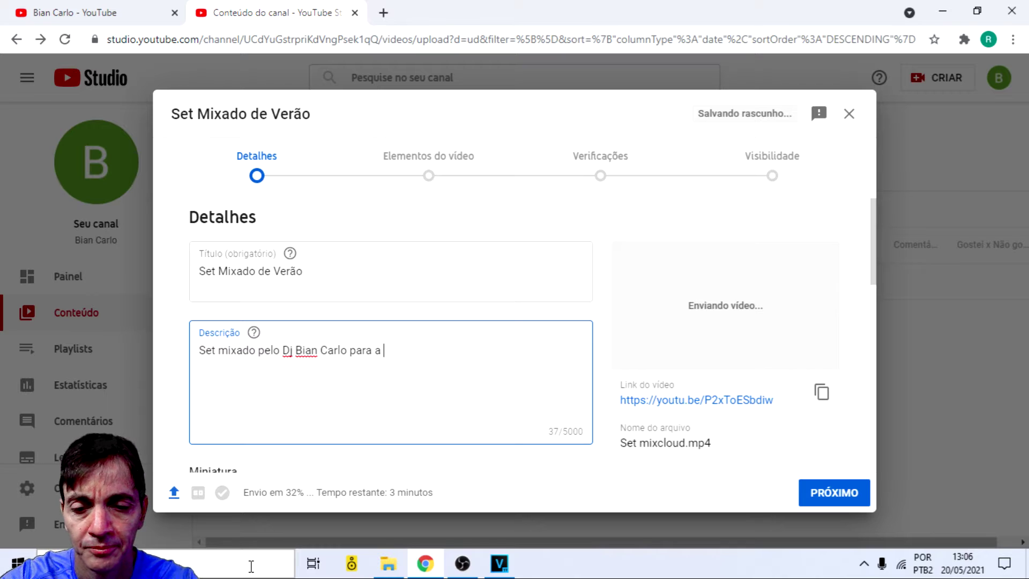
{"action": "type", "text": "Oficin"}
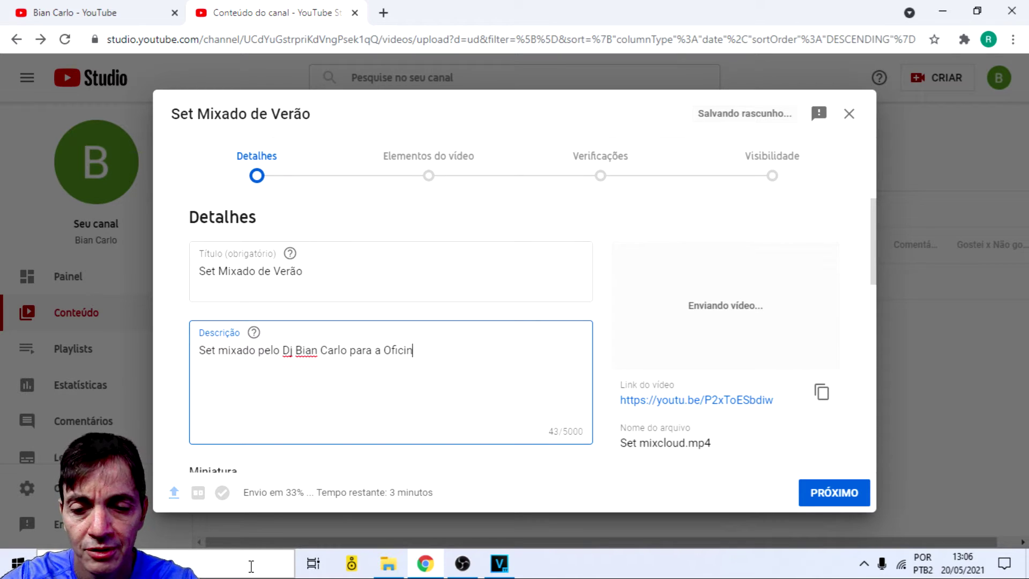
{"action": "type", "text": "a de"}
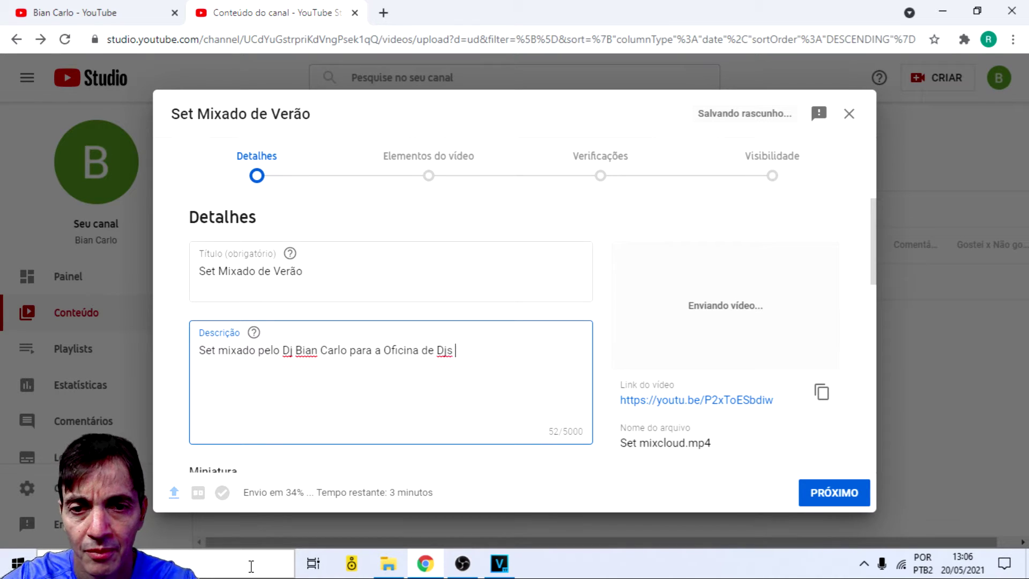
{"action": "type", "text": "Djs d"}
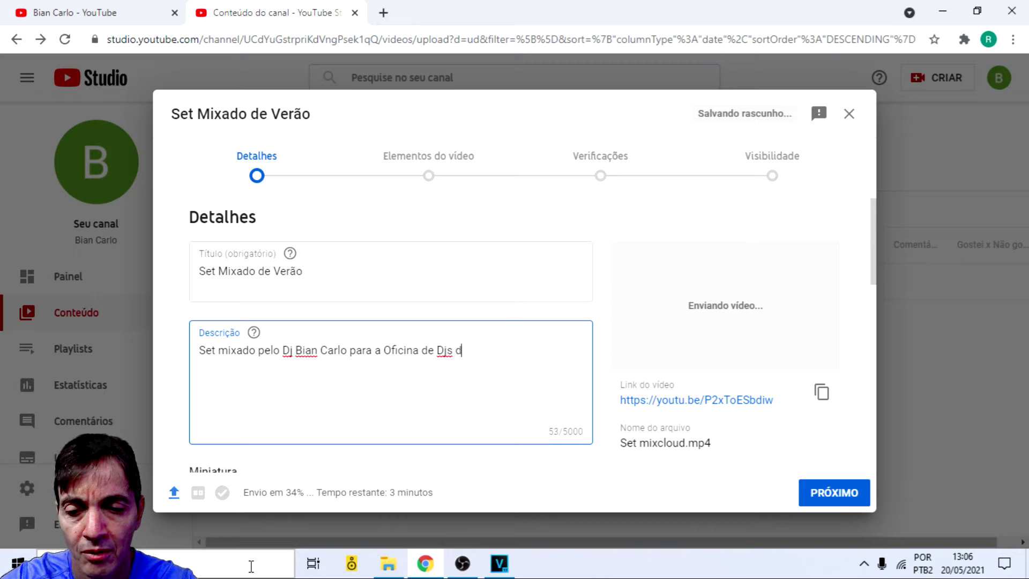
{"action": "type", "text": "o Art"}
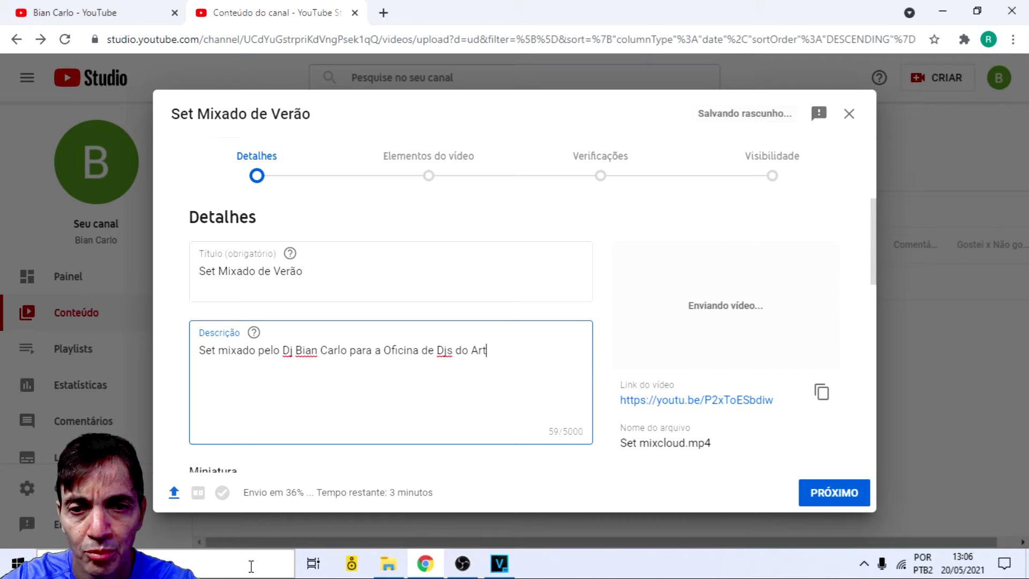
{"action": "key", "text": "BackSpace"}
{"action": "key", "text": "BackSpace"}
{"action": "key", "text": "BackSpace"}
{"action": "type", "text": "proj"}
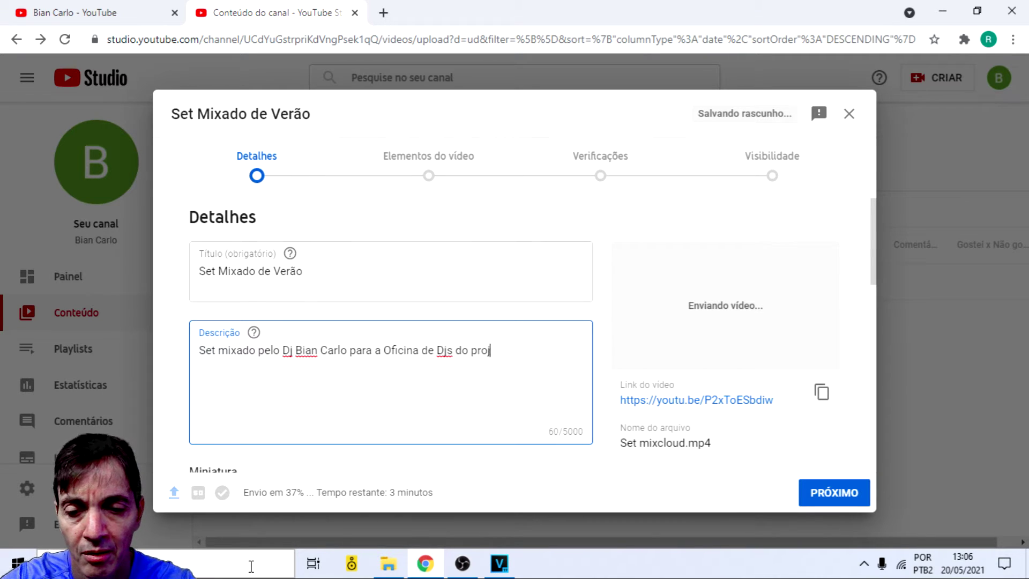
{"action": "type", "text": "eto Art"}
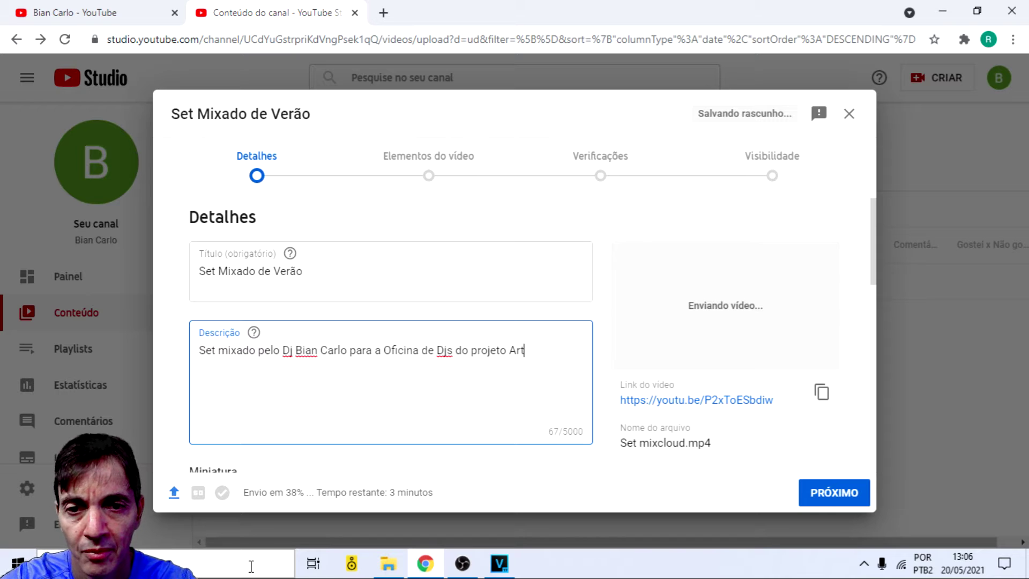
{"action": "type", "text": "e na Pr"}
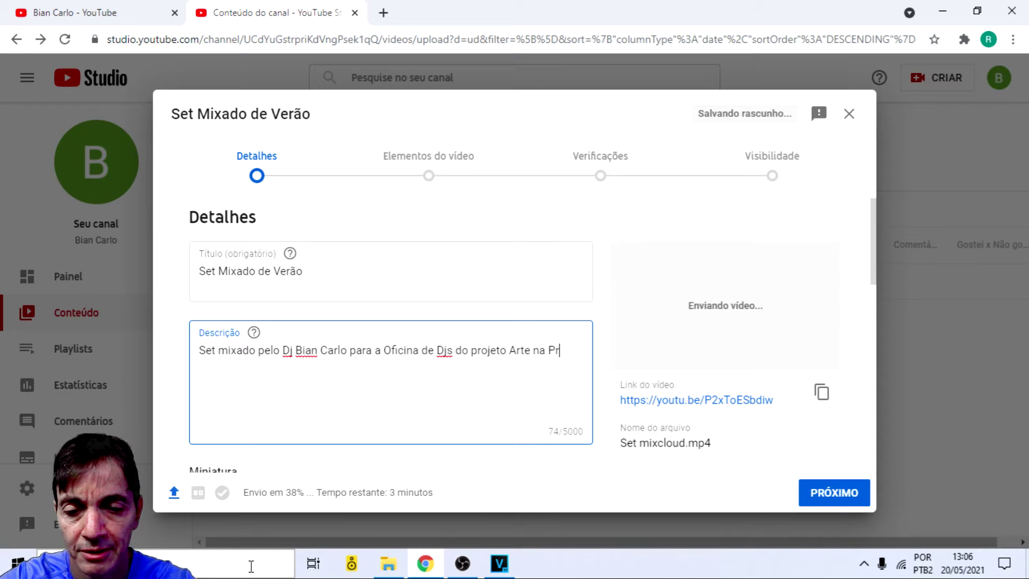
{"action": "type", "text": "aça, da"}
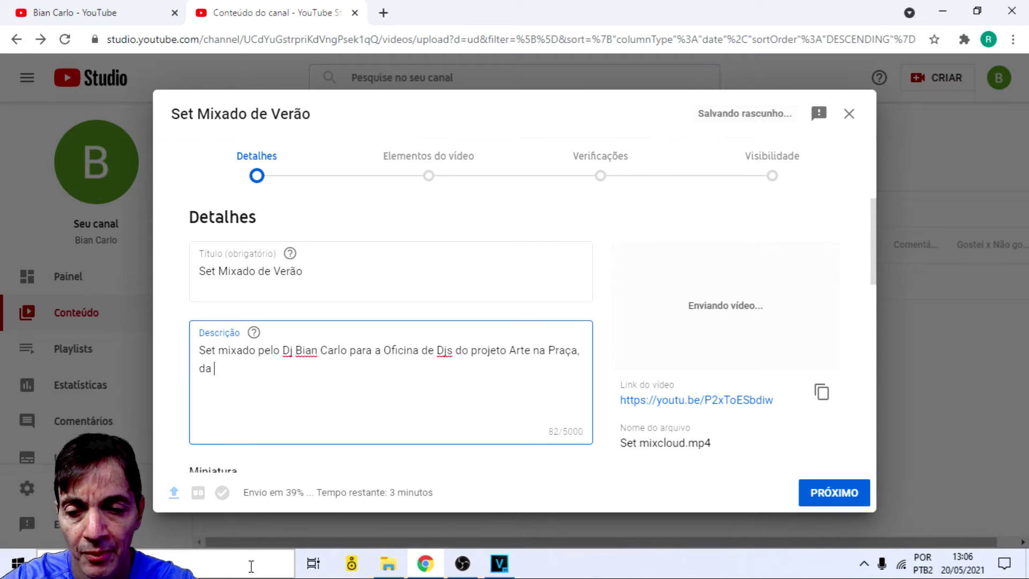
{"action": "type", "text": " Artise"}
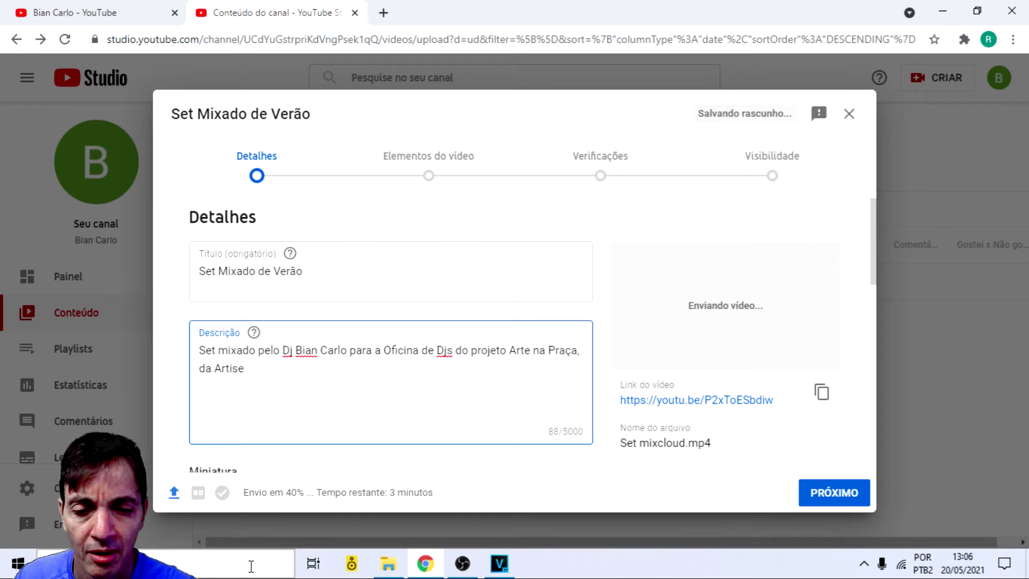
{"action": "type", "text": "."}
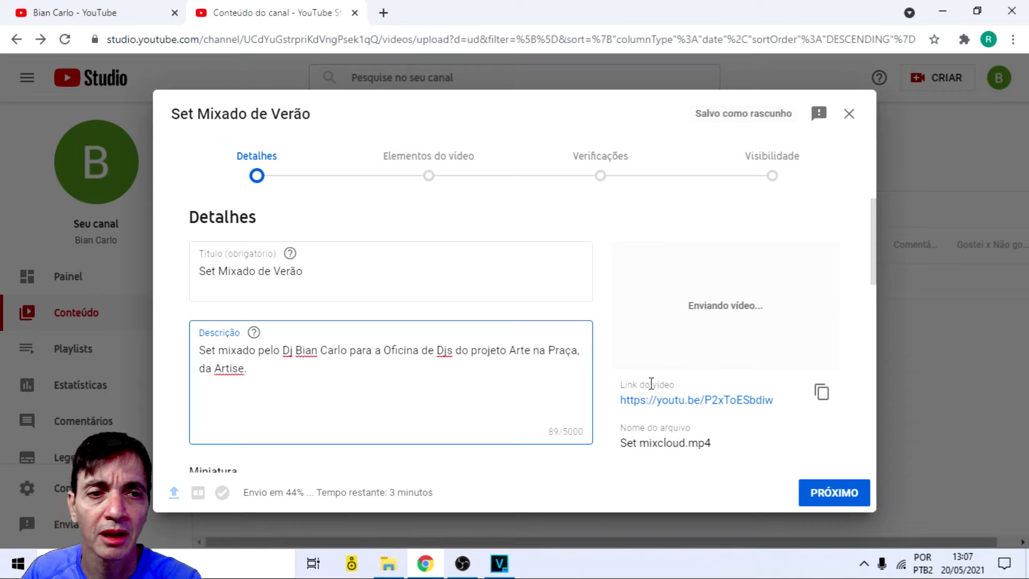
Step: Open the Playlists dropdown, find no playlists, and close it with CONCLUÍDO
{"action": "scroll", "coordinate": [503, 363], "scroll_direction": "down", "scroll_amount": 4}
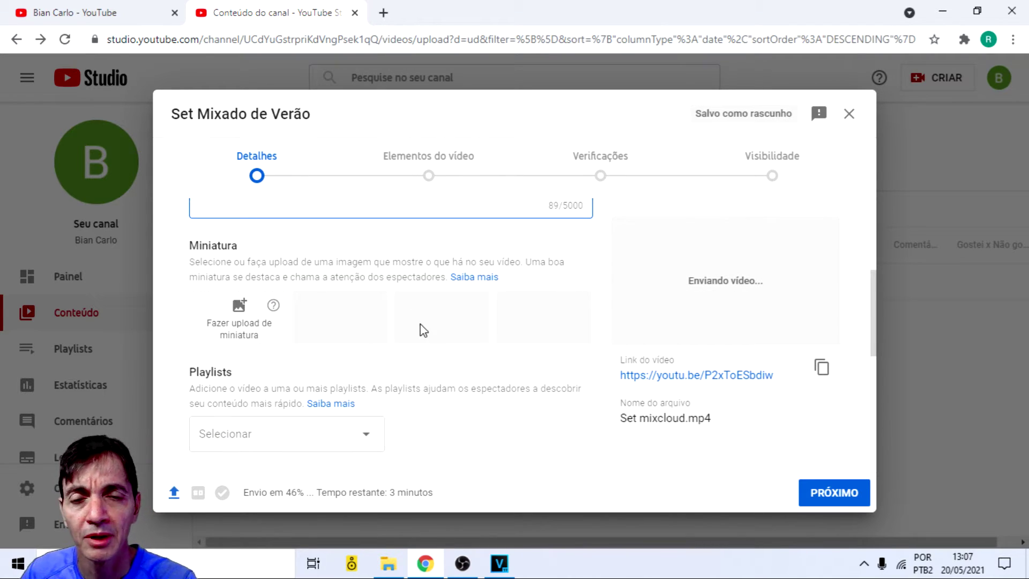
{"action": "scroll", "coordinate": [420, 329], "scroll_direction": "up", "scroll_amount": 4}
{"action": "scroll", "coordinate": [420, 329], "scroll_direction": "down", "scroll_amount": 5}
{"action": "scroll", "coordinate": [262, 307], "scroll_direction": "up", "scroll_amount": 3}
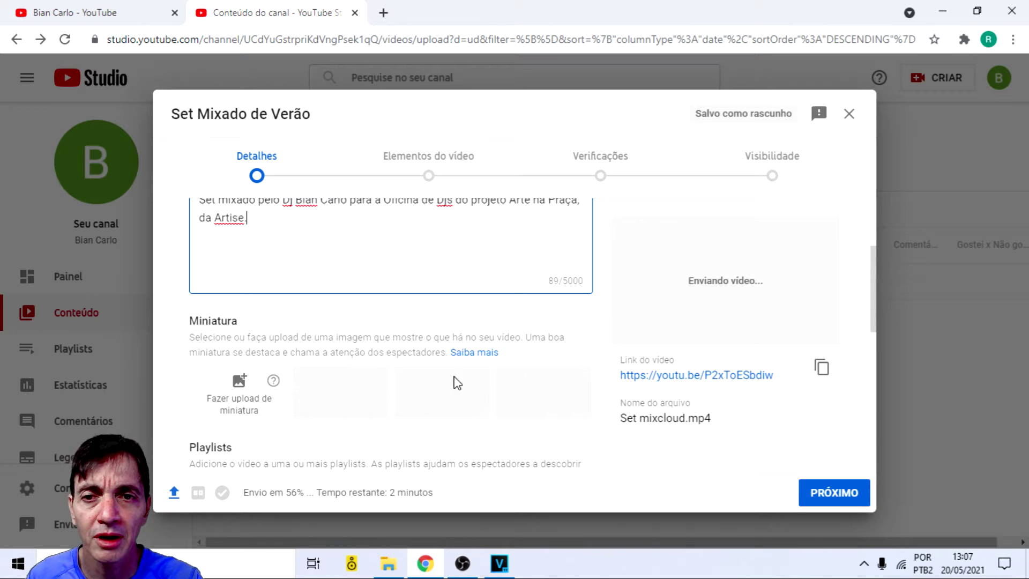
{"action": "left_click", "coordinate": [354, 402]}
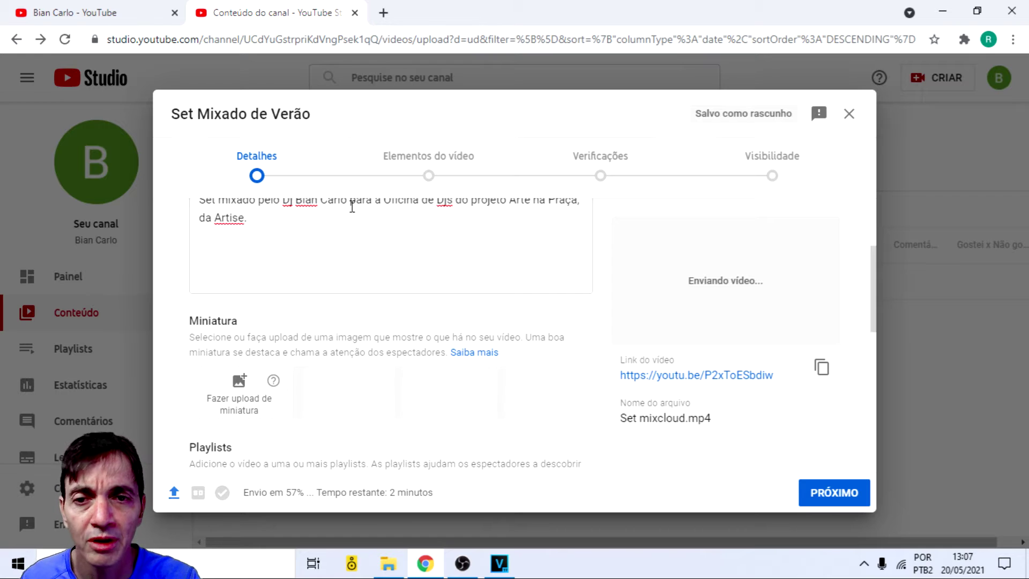
{"action": "scroll", "coordinate": [370, 339], "scroll_direction": "up", "scroll_amount": 1}
{"action": "scroll", "coordinate": [375, 339], "scroll_direction": "down", "scroll_amount": 2}
{"action": "scroll", "coordinate": [377, 343], "scroll_direction": "down", "scroll_amount": 4}
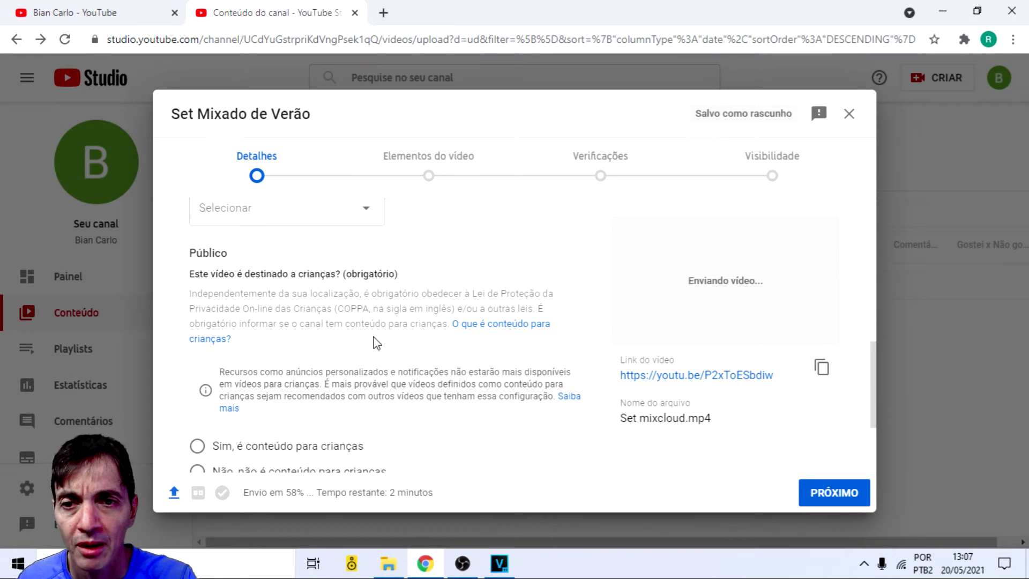
{"action": "scroll", "coordinate": [374, 338], "scroll_direction": "up", "scroll_amount": 4}
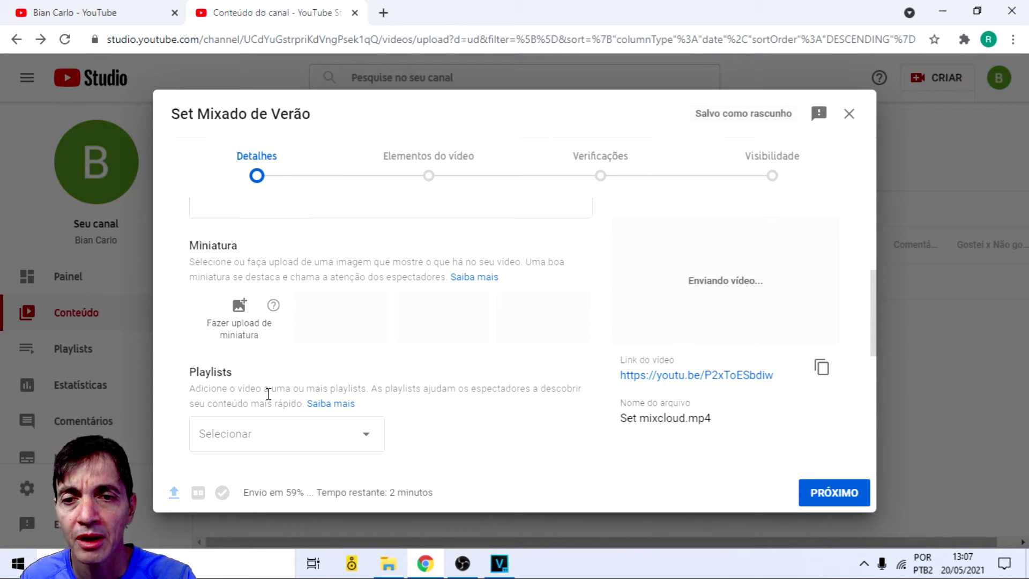
{"action": "scroll", "coordinate": [484, 393], "scroll_direction": "down", "scroll_amount": 3}
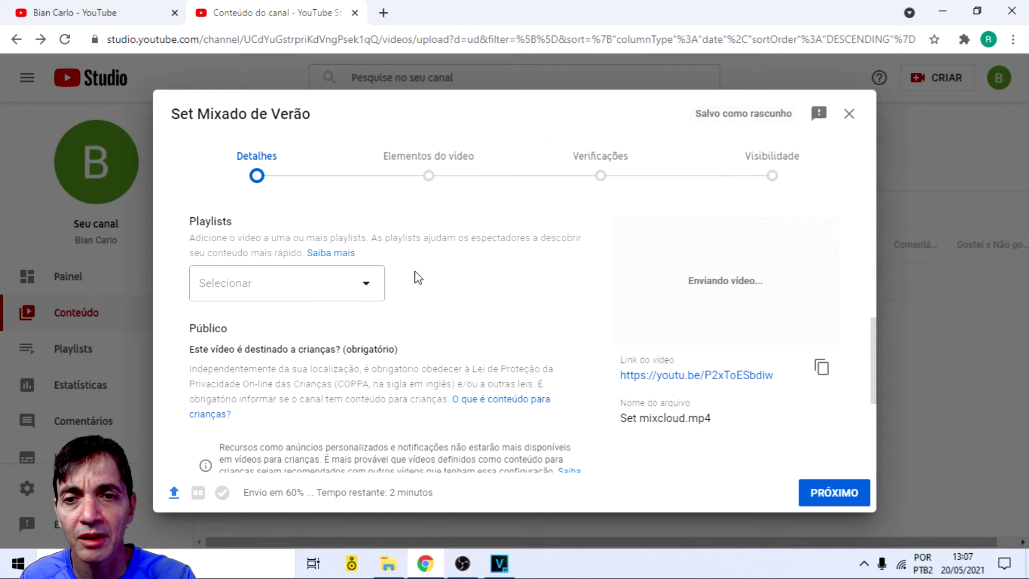
{"action": "left_click", "coordinate": [367, 293]}
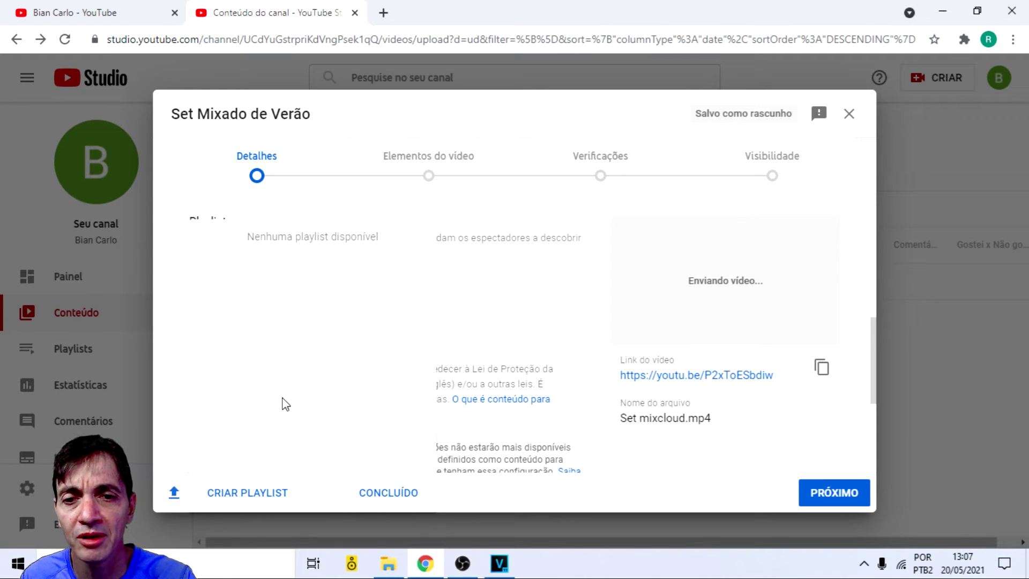
{"action": "left_click", "coordinate": [395, 492]}
Step: Select 'Não, não é conteúdo para crianças' for the audience setting
{"action": "scroll", "coordinate": [416, 349], "scroll_direction": "down", "scroll_amount": 4}
{"action": "scroll", "coordinate": [416, 353], "scroll_direction": "up", "scroll_amount": 5}
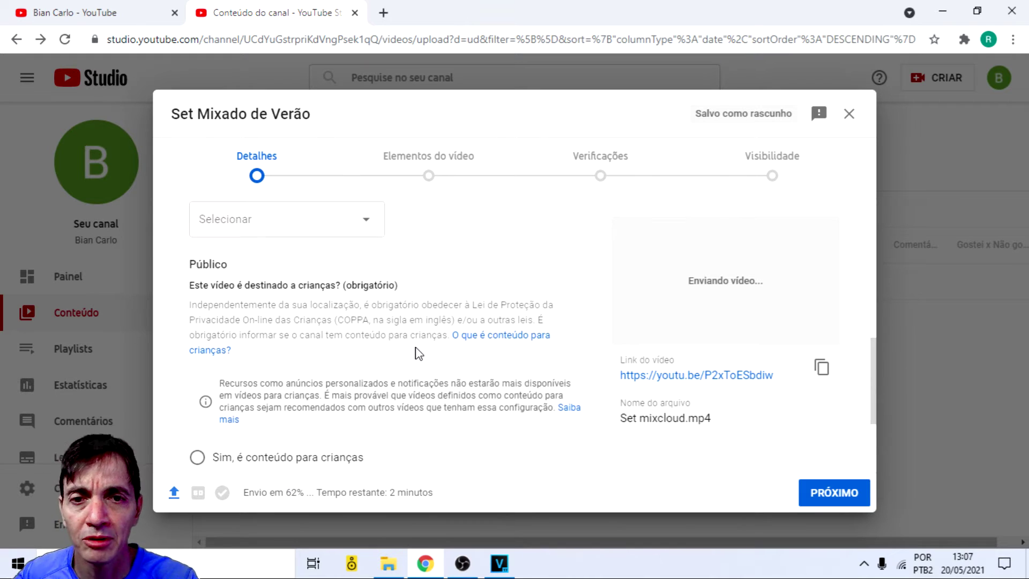
{"action": "scroll", "coordinate": [486, 370], "scroll_direction": "down", "scroll_amount": 3}
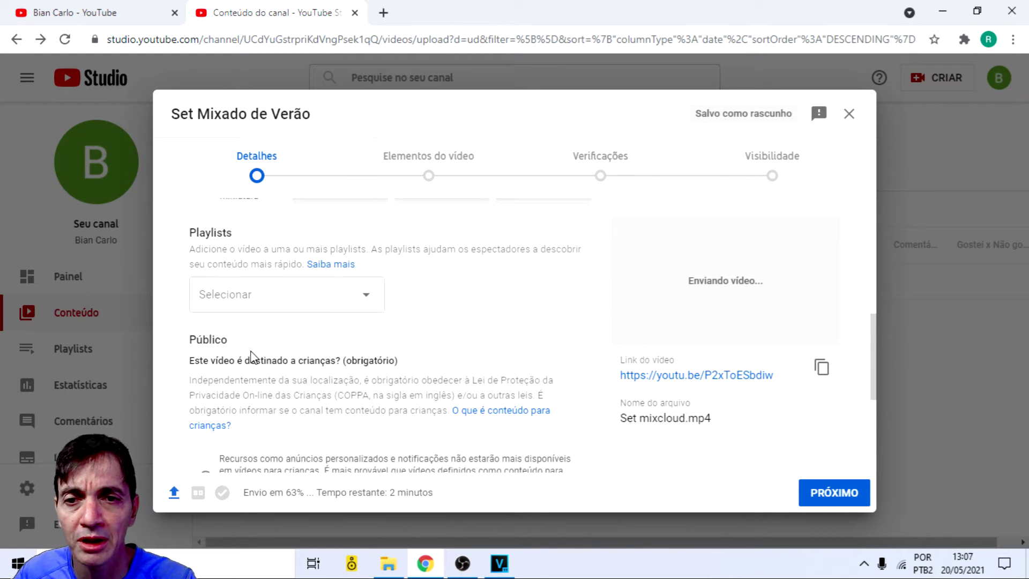
{"action": "scroll", "coordinate": [601, 288], "scroll_direction": "down", "scroll_amount": 2}
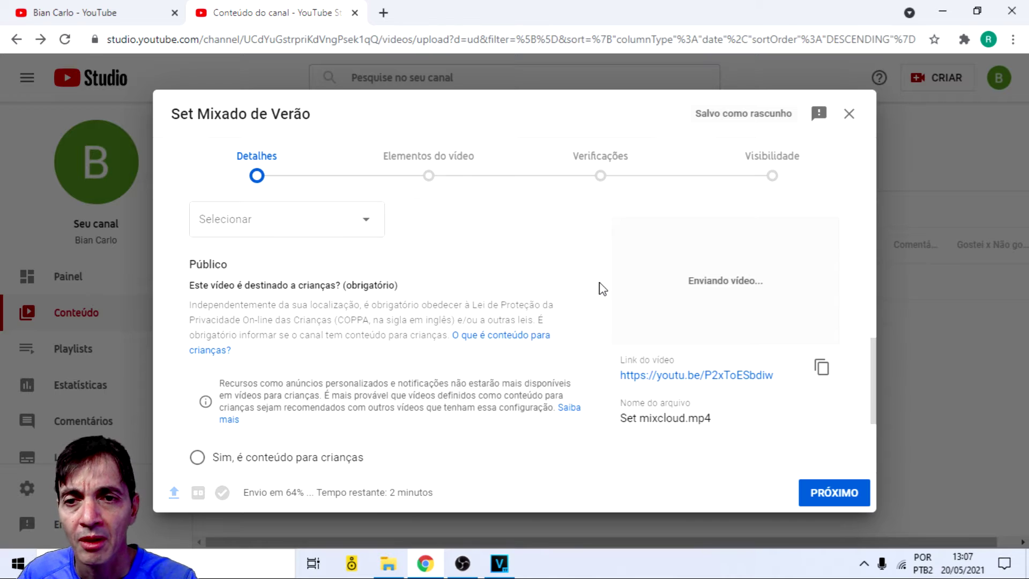
{"action": "scroll", "coordinate": [358, 333], "scroll_direction": "up", "scroll_amount": 4}
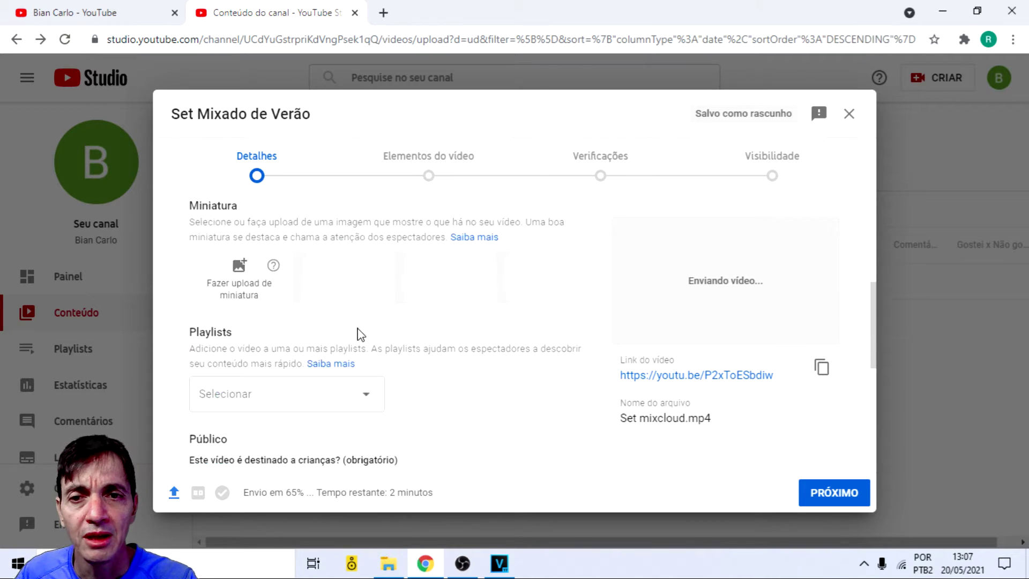
{"action": "scroll", "coordinate": [211, 366], "scroll_direction": "down", "scroll_amount": 4}
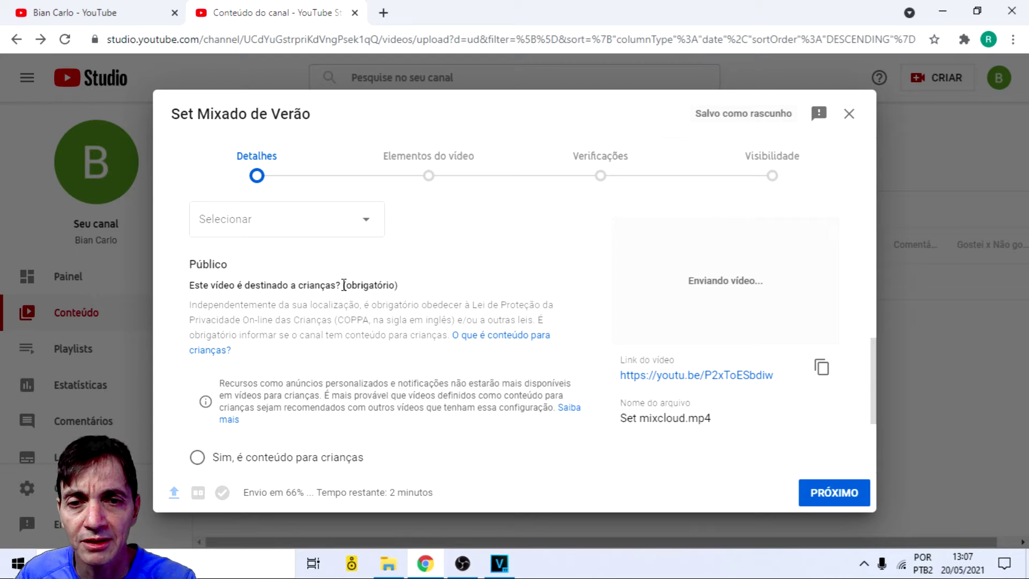
{"action": "scroll", "coordinate": [439, 436], "scroll_direction": "down", "scroll_amount": 3}
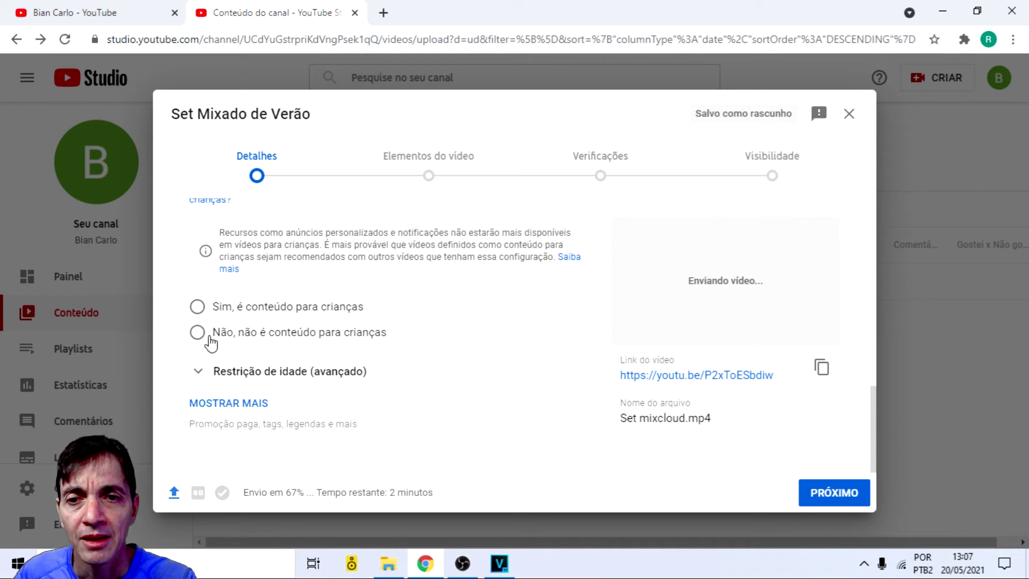
{"action": "left_click", "coordinate": [209, 341]}
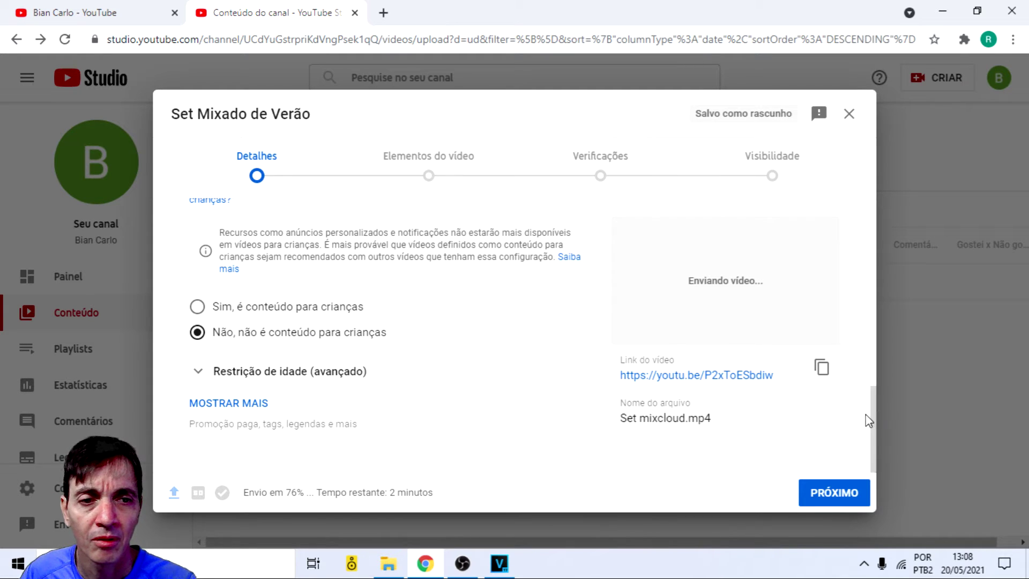
Step: Expand MOSTRAR MAIS to show advanced details such as tags and video language
{"action": "left_click_drag", "start_coordinate": [874, 406], "coordinate": [505, 407]}
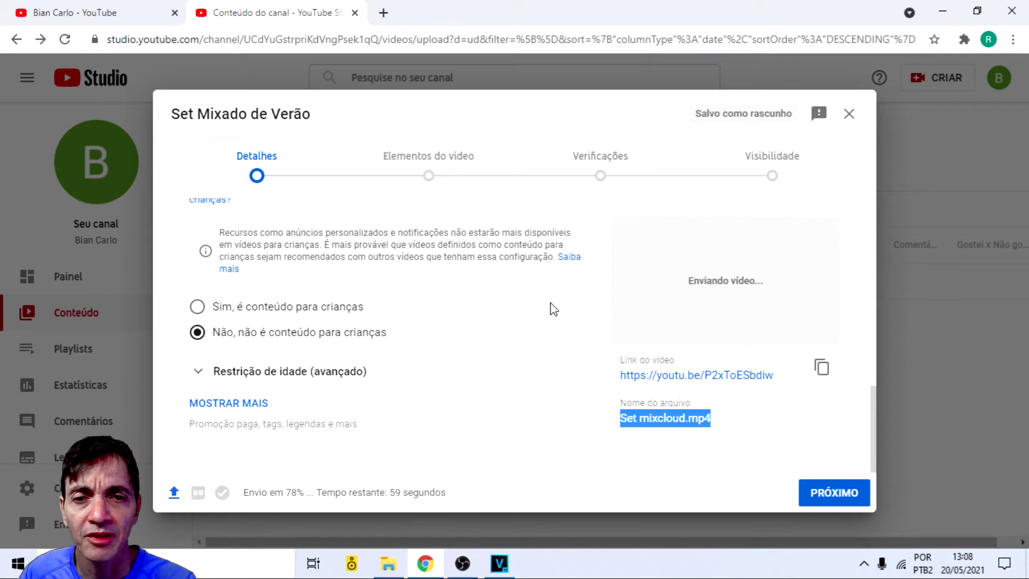
{"action": "scroll", "coordinate": [554, 309], "scroll_direction": "up", "scroll_amount": 4}
{"action": "scroll", "coordinate": [554, 310], "scroll_direction": "down", "scroll_amount": 4}
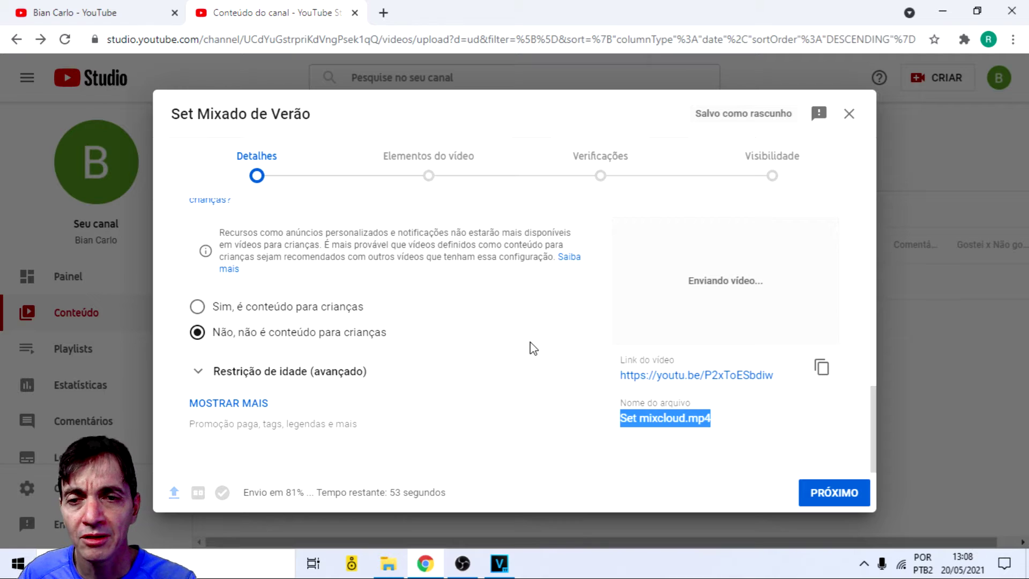
{"action": "scroll", "coordinate": [532, 348], "scroll_direction": "up", "scroll_amount": 6}
{"action": "scroll", "coordinate": [514, 356], "scroll_direction": "down", "scroll_amount": 6}
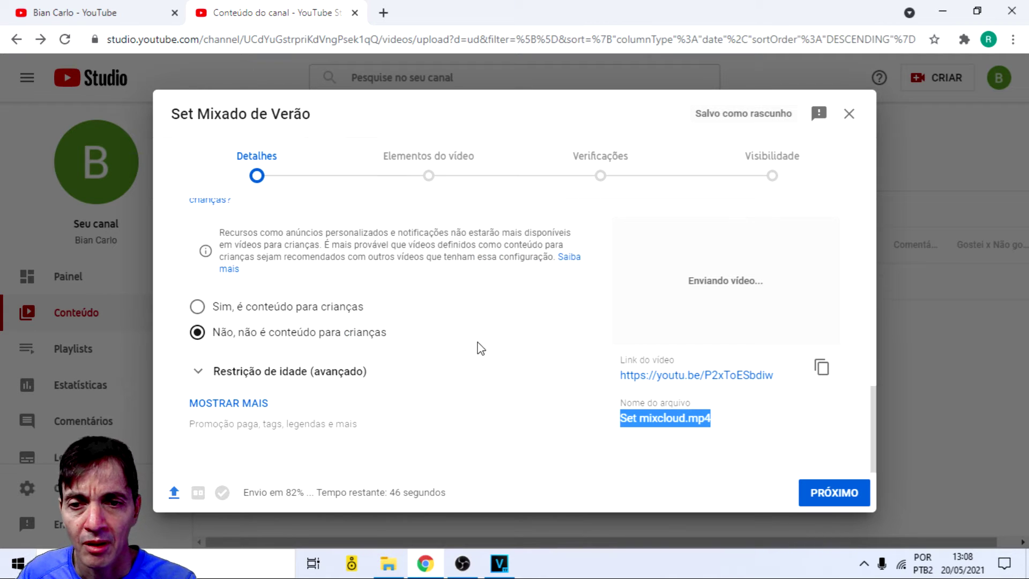
{"action": "left_click", "coordinate": [236, 404]}
Step: Leave Promoção paga unticked and place the cursor in the empty Tags field
{"action": "scroll", "coordinate": [444, 363], "scroll_direction": "down", "scroll_amount": 5}
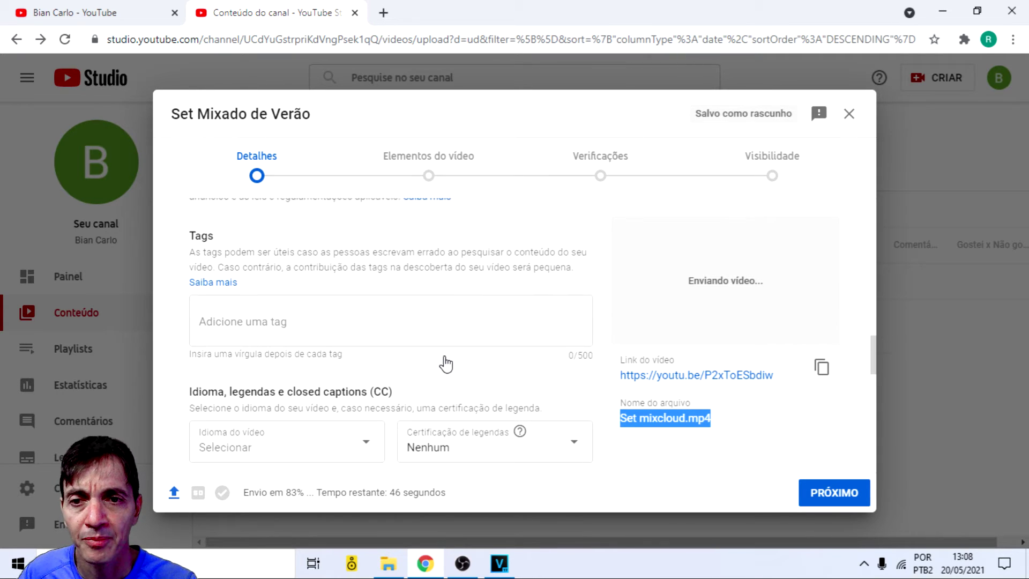
{"action": "scroll", "coordinate": [446, 365], "scroll_direction": "up", "scroll_amount": 6}
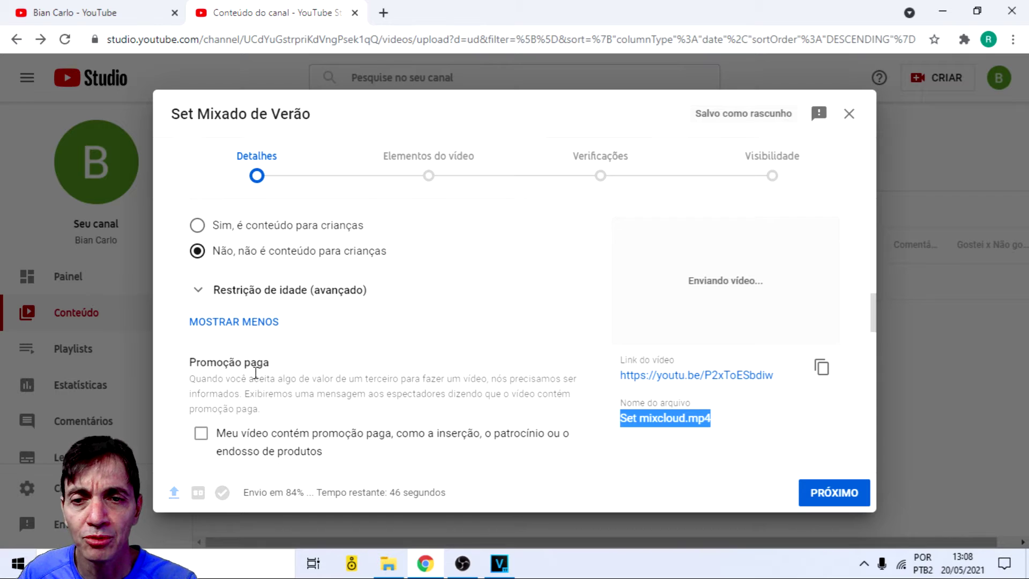
{"action": "scroll", "coordinate": [255, 373], "scroll_direction": "down", "scroll_amount": 3}
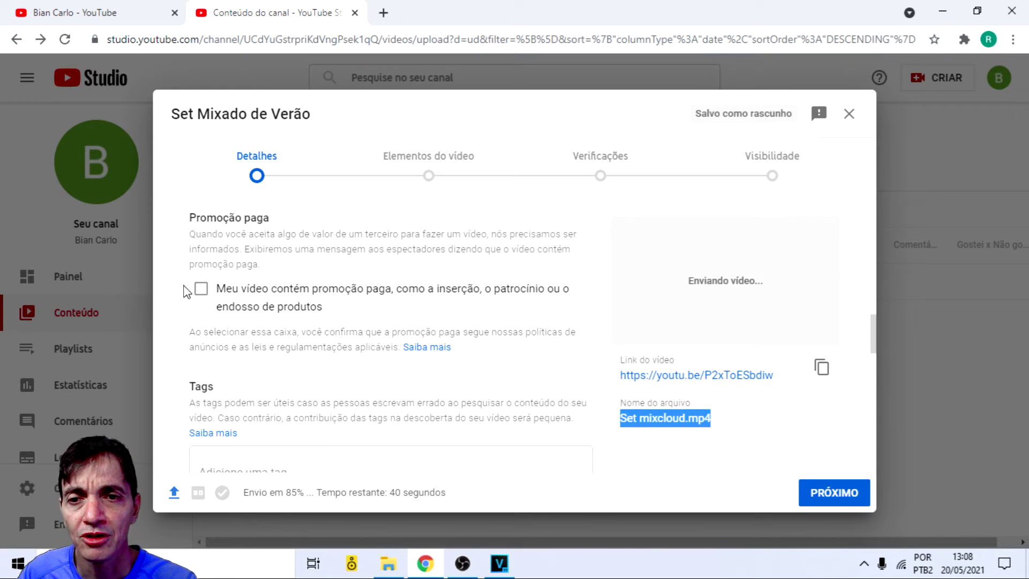
{"action": "left_click", "coordinate": [201, 292]}
{"action": "left_click", "coordinate": [202, 293]}
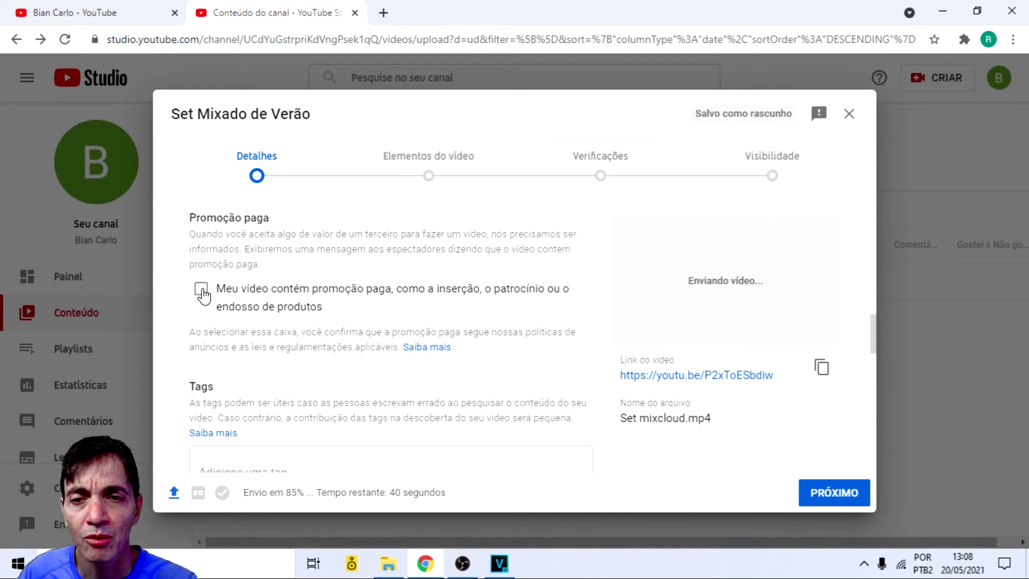
{"action": "scroll", "coordinate": [202, 293], "scroll_direction": "down", "scroll_amount": 3}
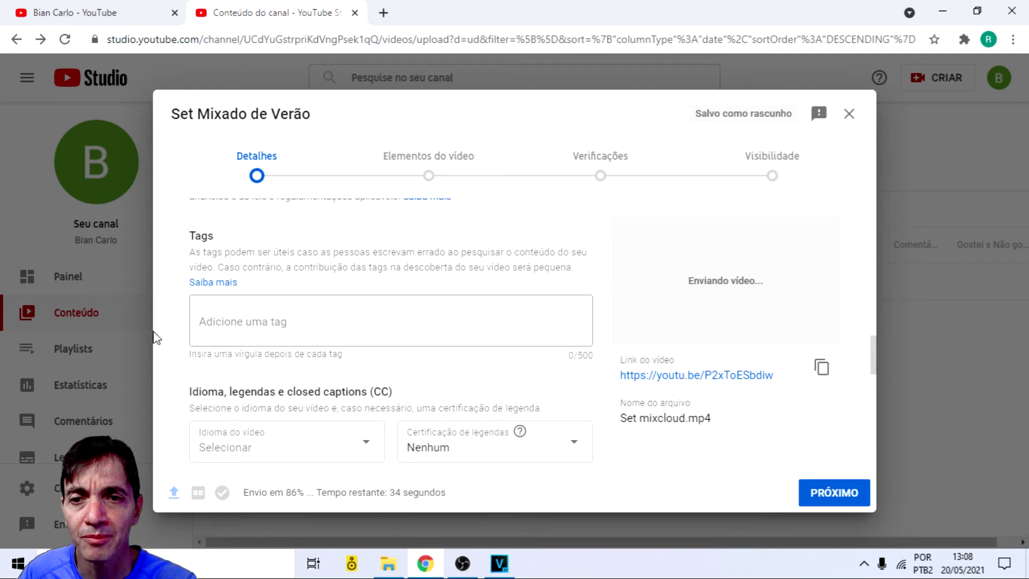
{"action": "left_click_drag", "start_coordinate": [232, 244], "coordinate": [347, 353]}
{"action": "left_click", "coordinate": [340, 324]}
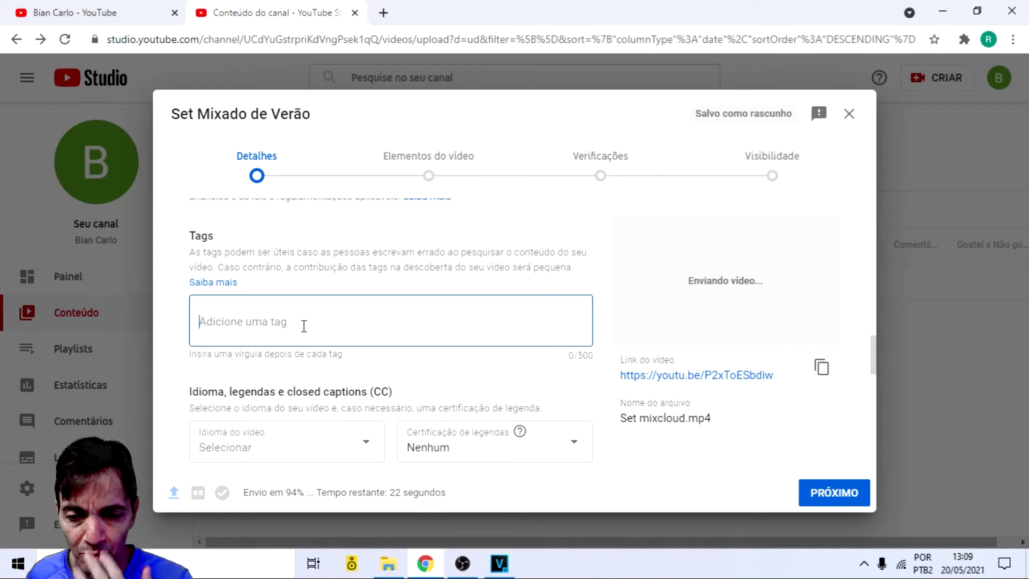
Step: Add the tags artise, oficina de djs, arte na praça and arte na praca
{"action": "type", "text": "art"}
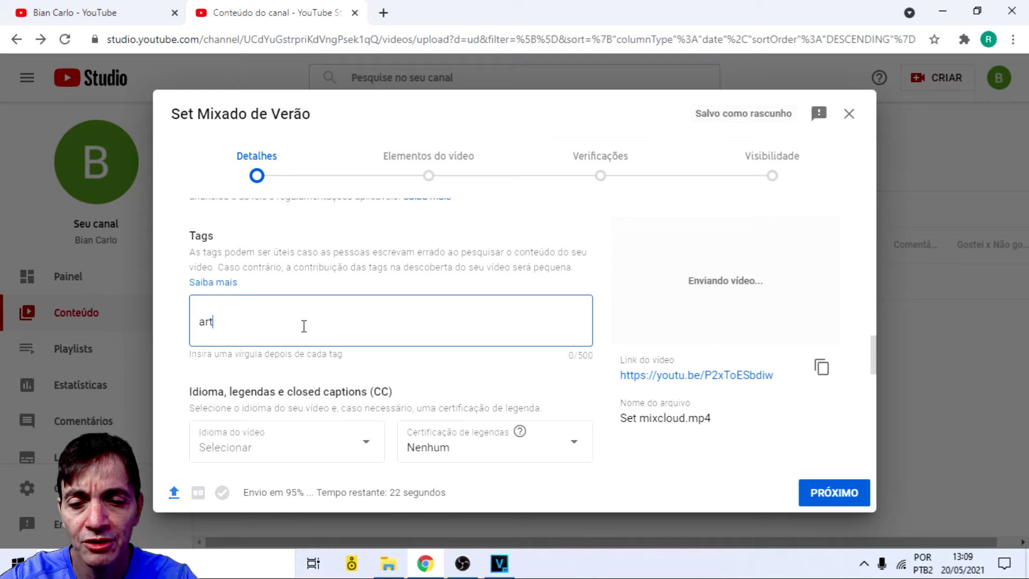
{"action": "type", "text": "ise"}
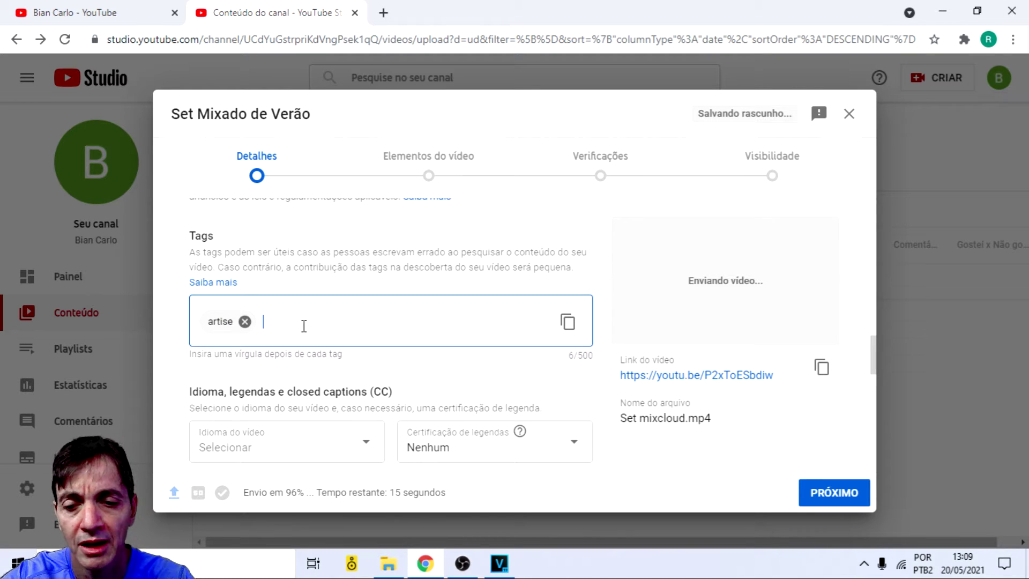
{"action": "type", "text": ",ofic"}
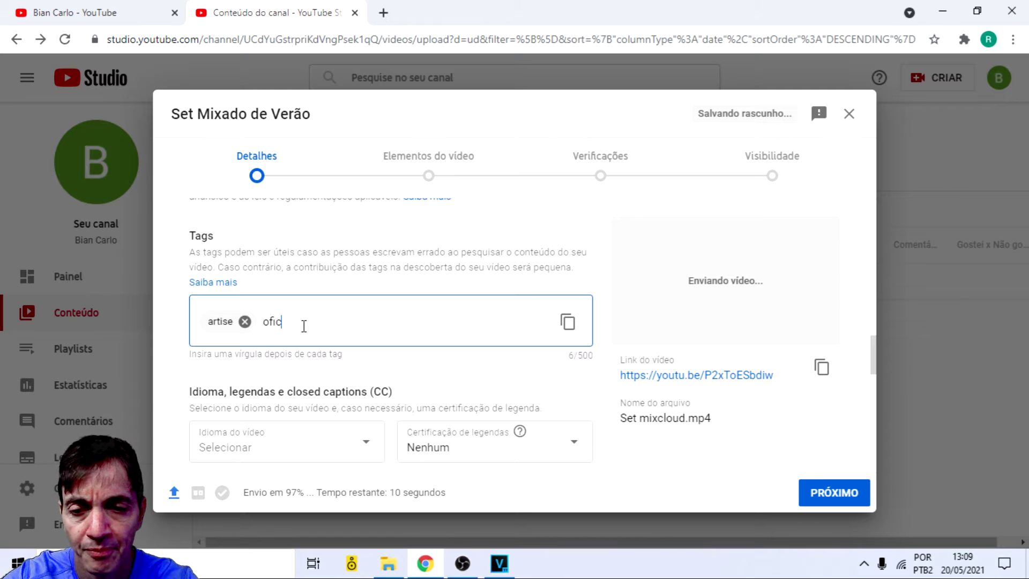
{"action": "type", "text": "ina"}
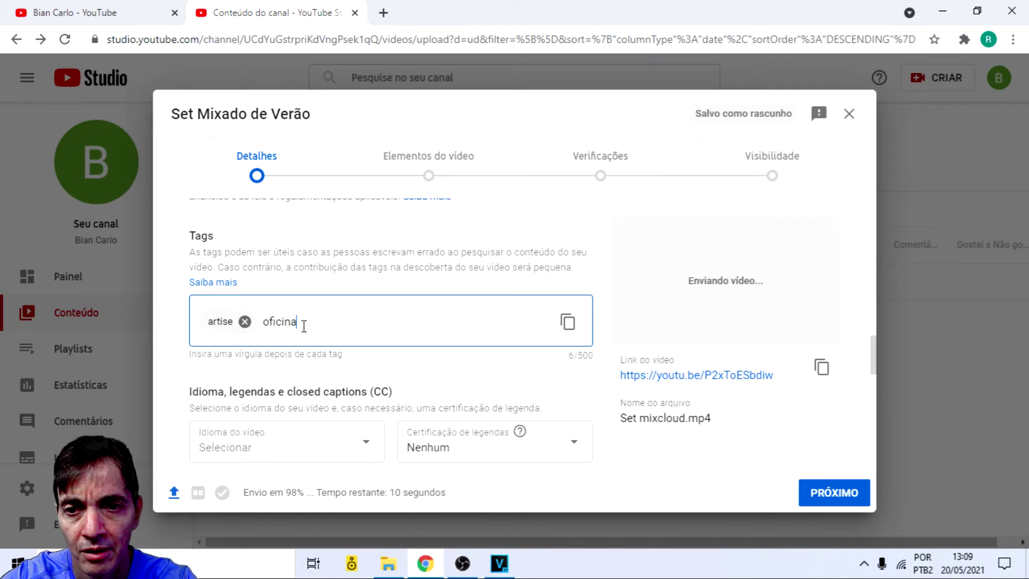
{"action": "type", "text": " de djs"}
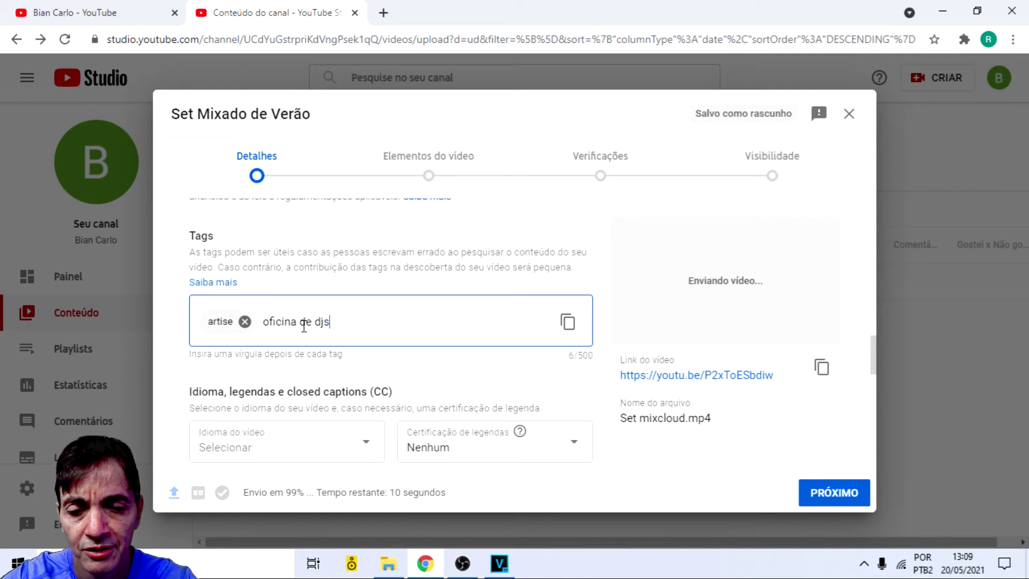
{"action": "key", "text": "Return"}
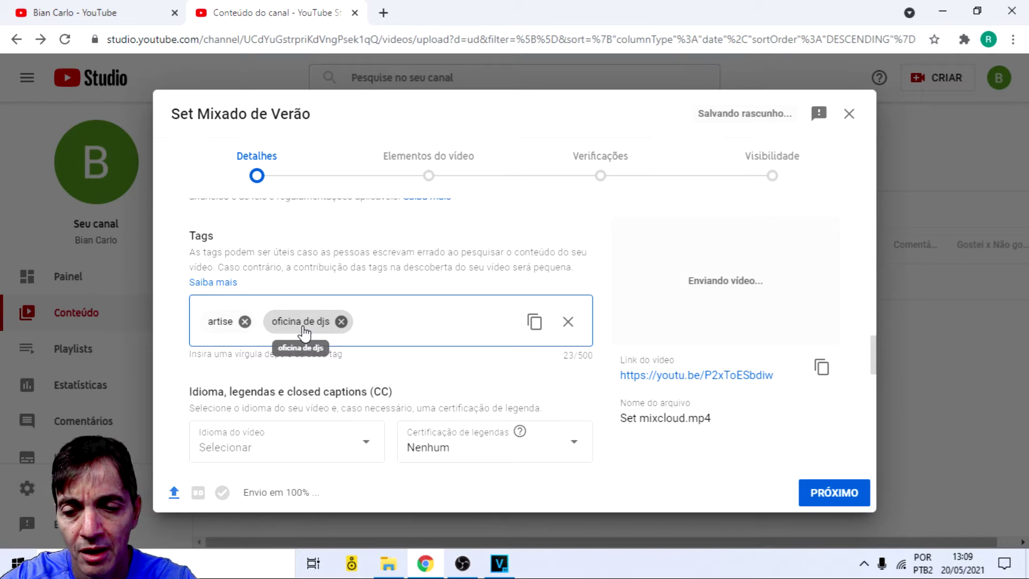
{"action": "type", "text": "a"}
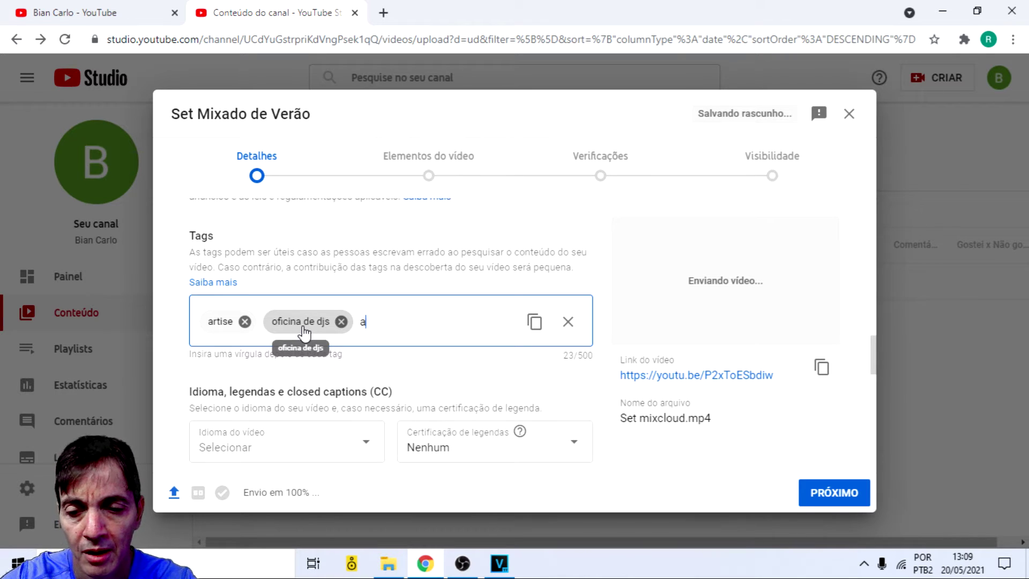
{"action": "type", "text": "rte na "}
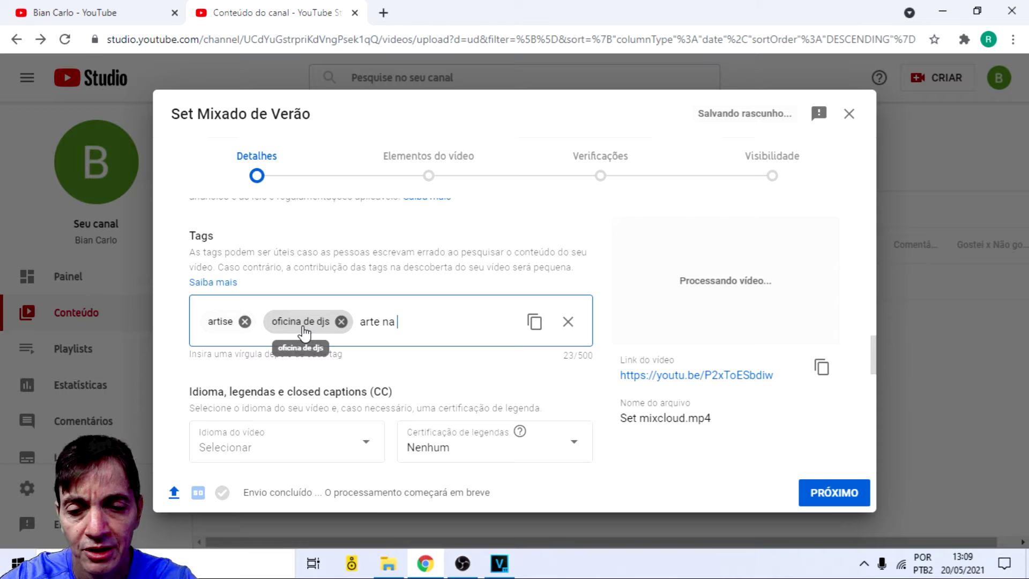
{"action": "type", "text": "praça"}
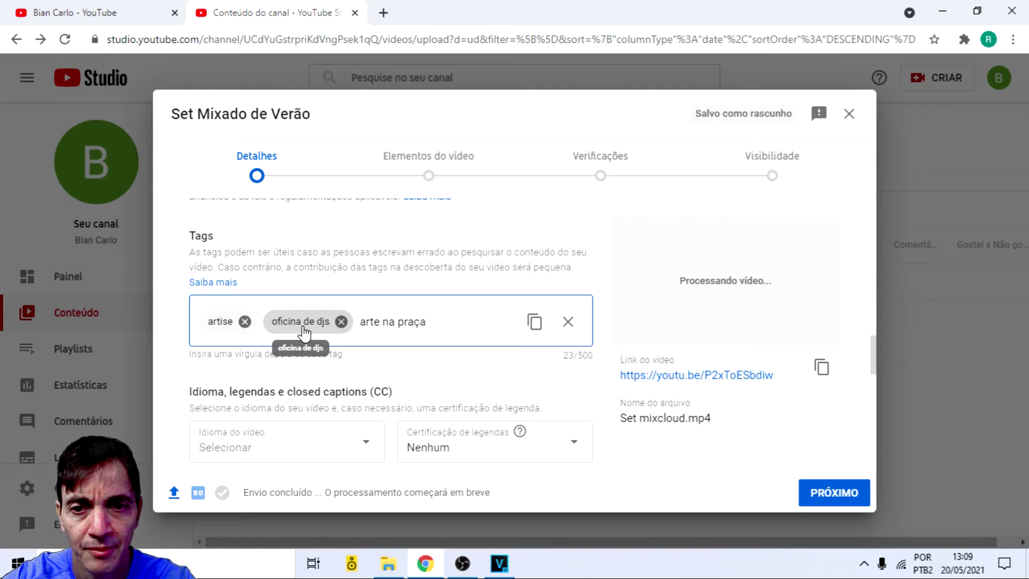
{"action": "key", "text": "Return"}
{"action": "type", "text": "ar"}
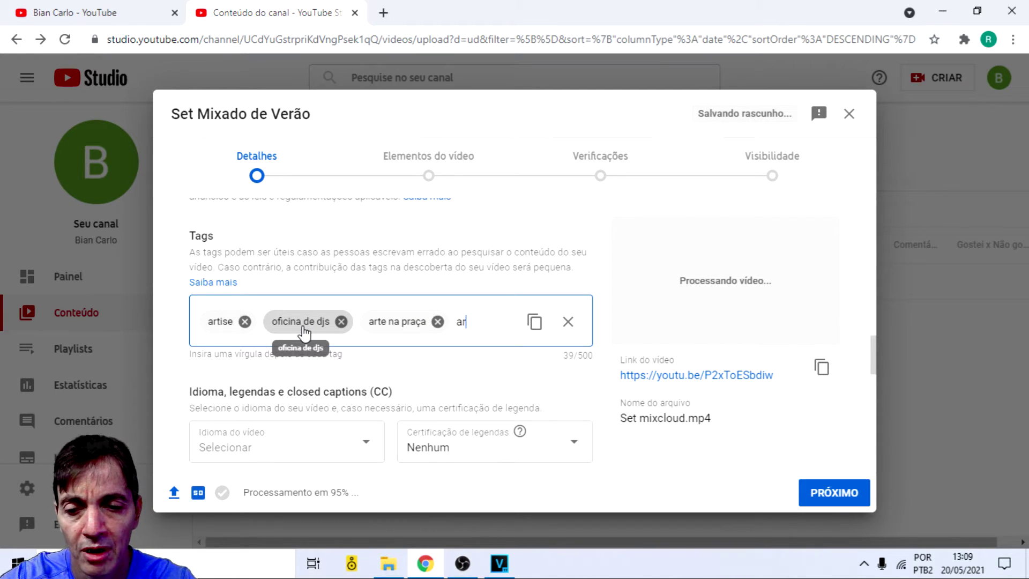
{"action": "type", "text": "te na praca"}
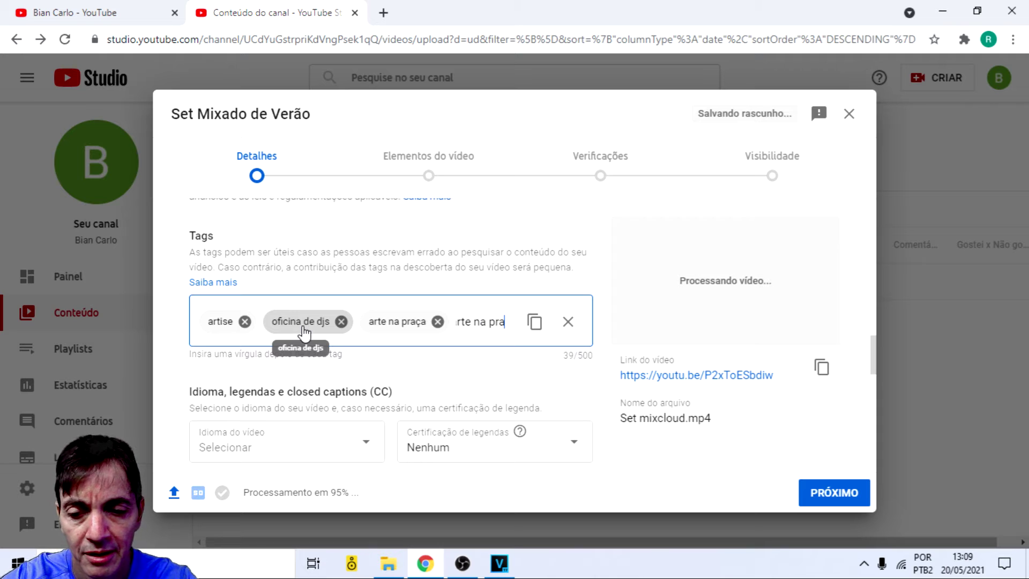
{"action": "key", "text": "Return"}
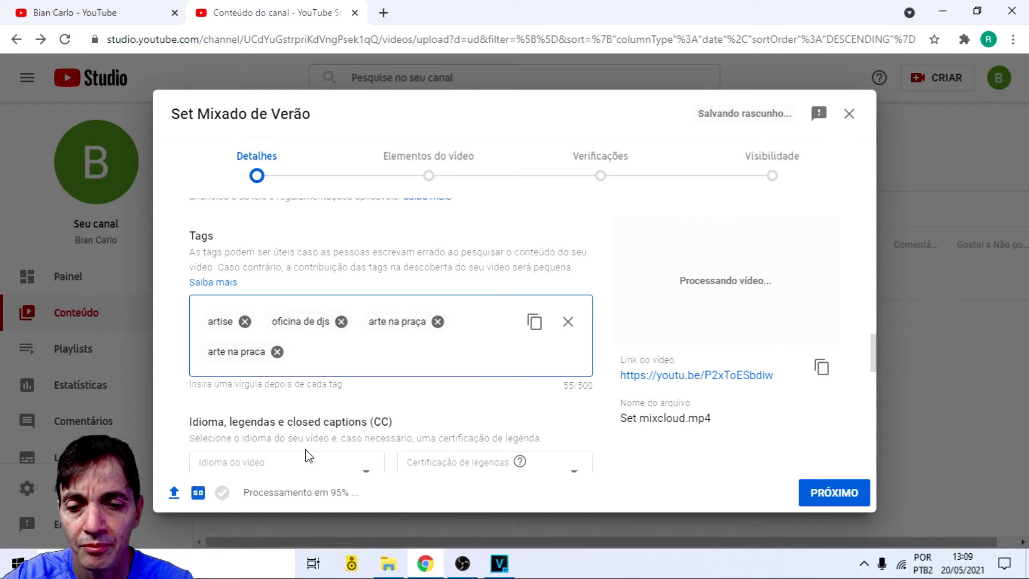
Step: Add the DJ's name tag, plus set mixado, musica pra dancar, dance, euro and nouse
{"action": "type", "text": "dj bian"}
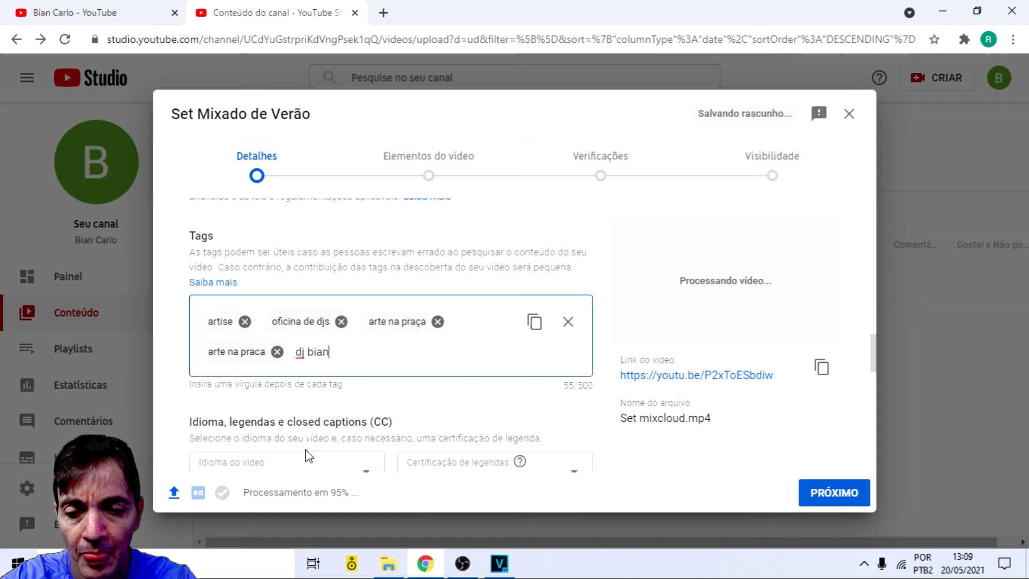
{"action": "type", "text": " carlo,"}
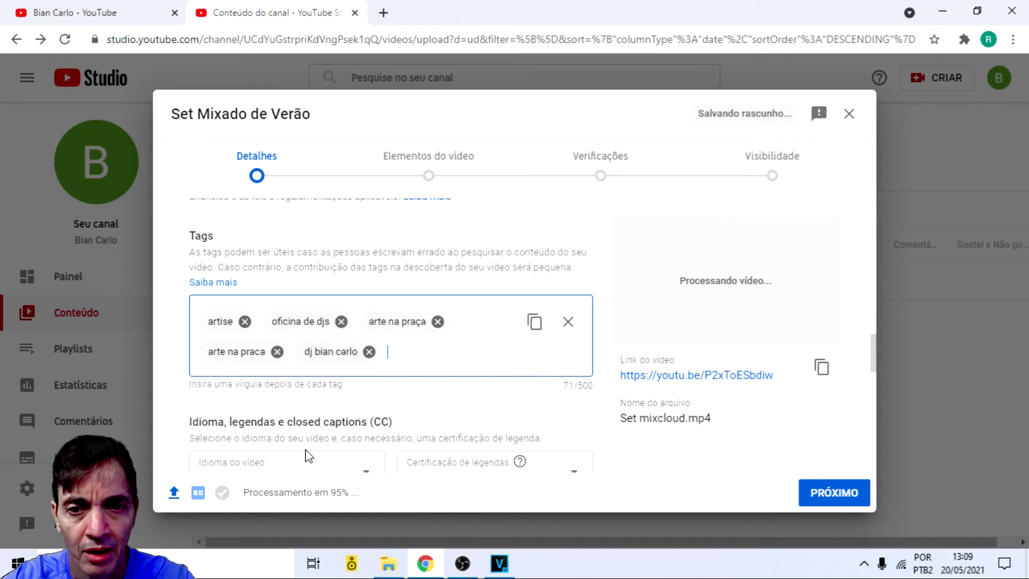
{"action": "type", "text": "d"}
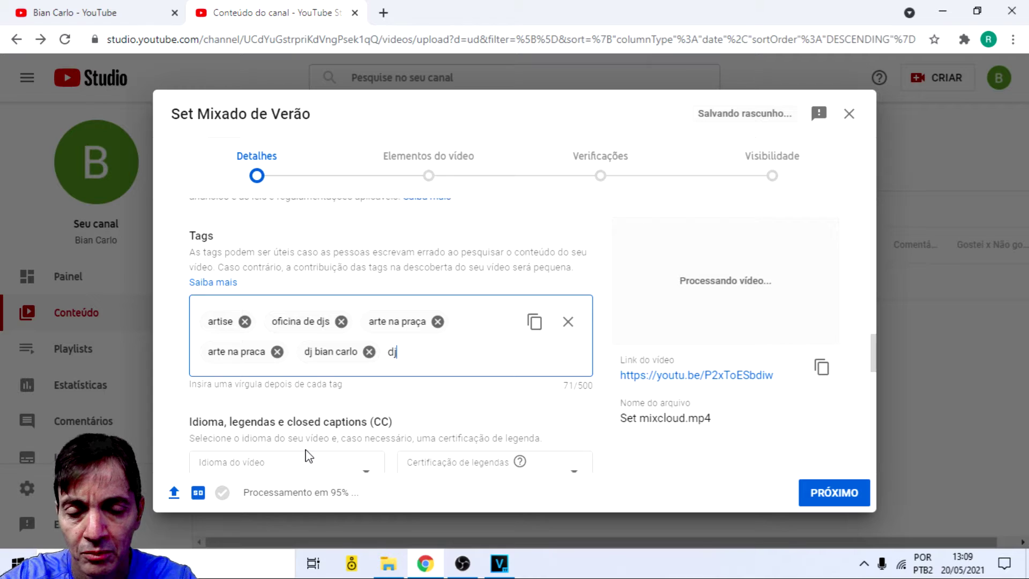
{"action": "type", "text": "j"}
{"action": "key", "text": "BackSpace"}
{"action": "key", "text": "BackSpace"}
{"action": "key", "text": "BackSpace"}
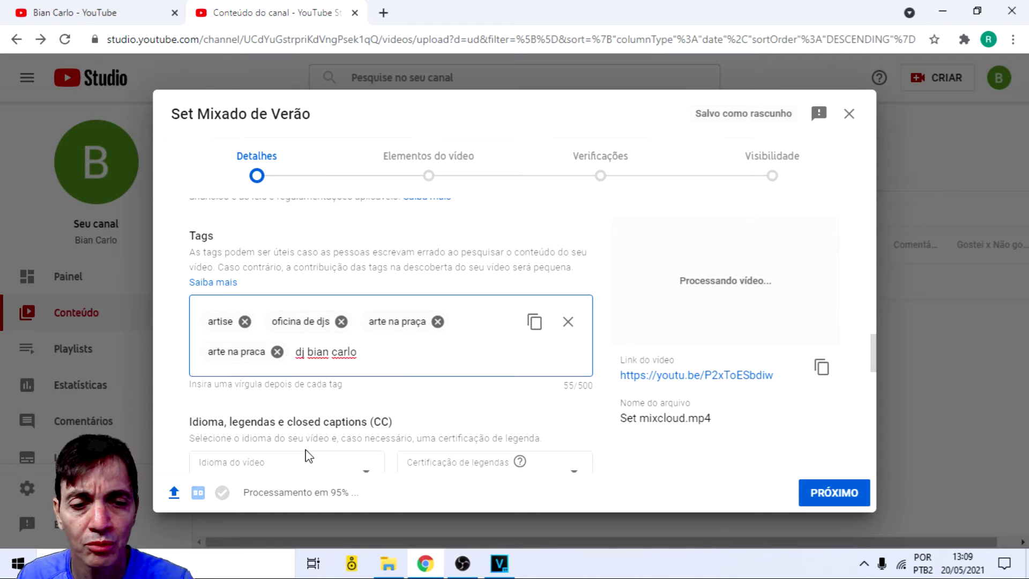
{"action": "type", "text": ","}
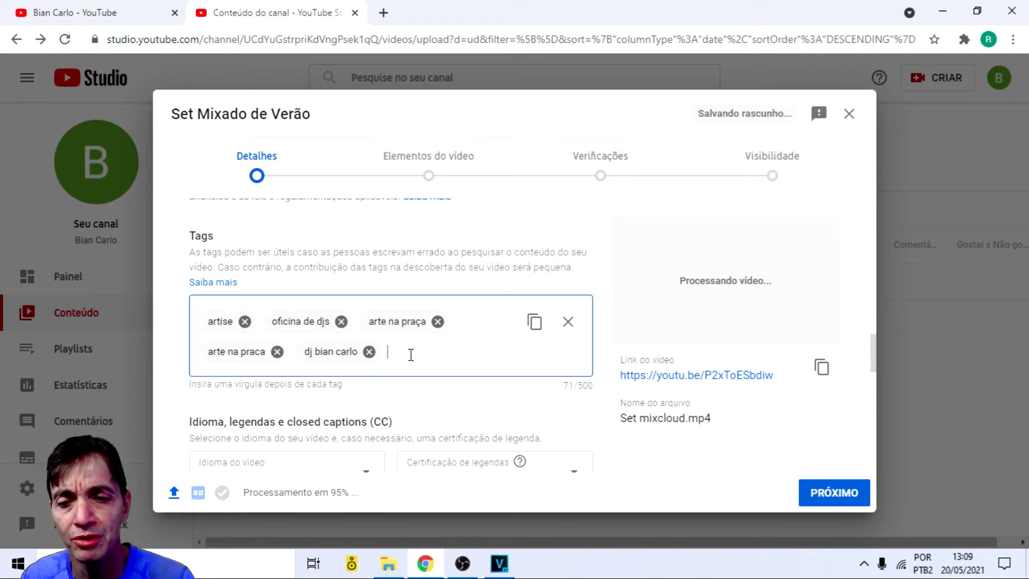
{"action": "type", "text": "set mi"}
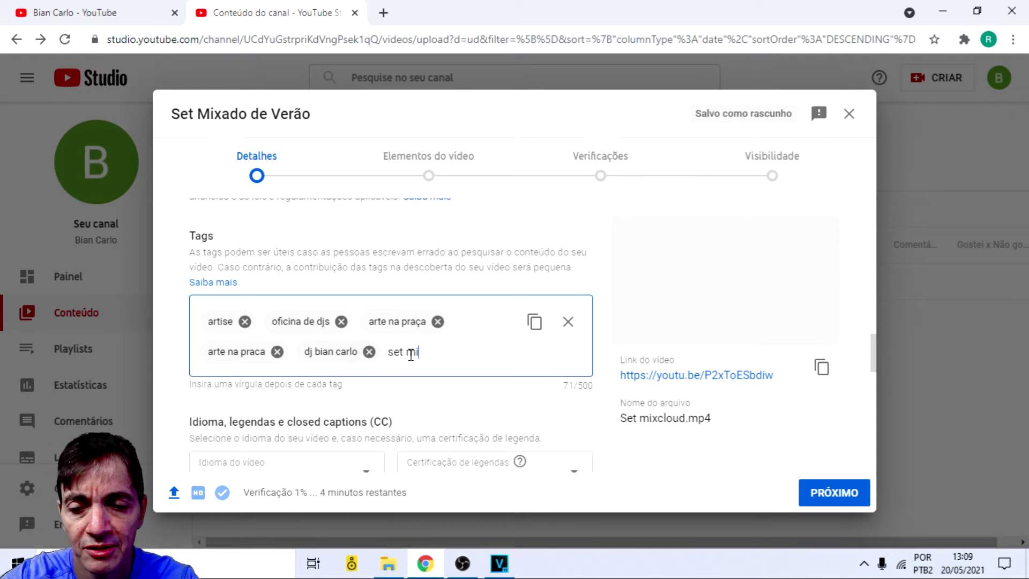
{"action": "type", "text": "xado"}
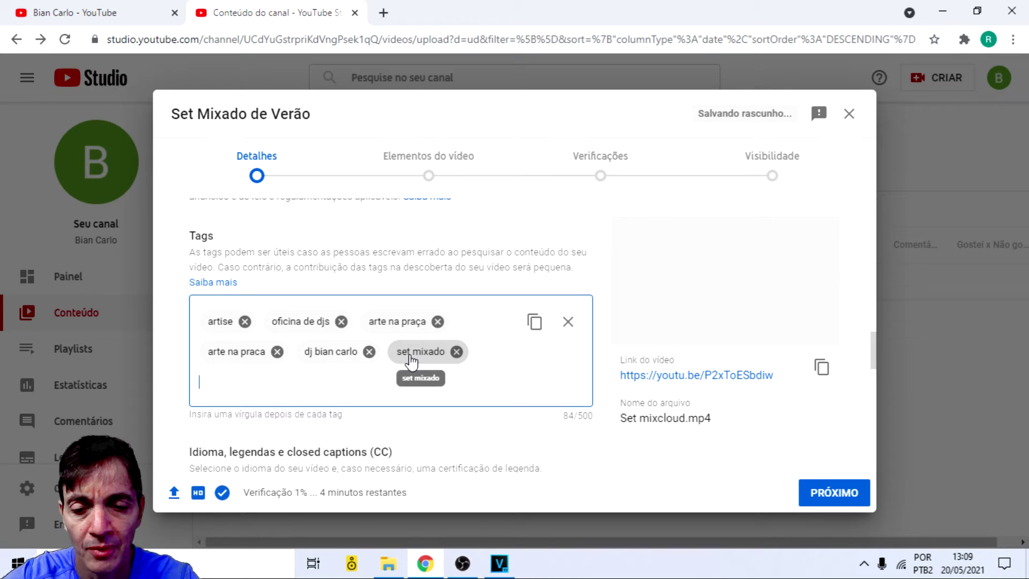
{"action": "type", "text": ",musica"}
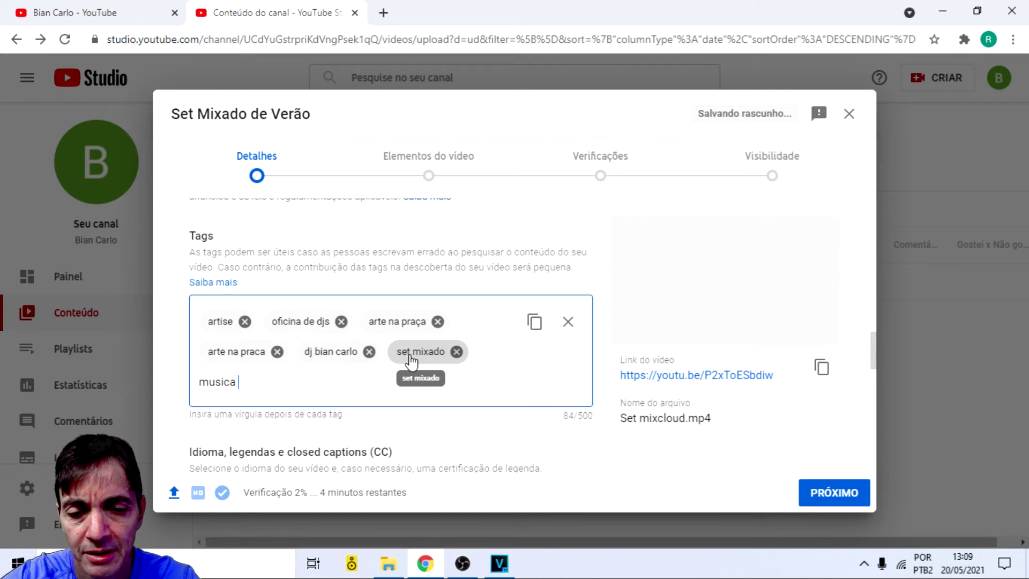
{"action": "type", "text": " pra dancar"}
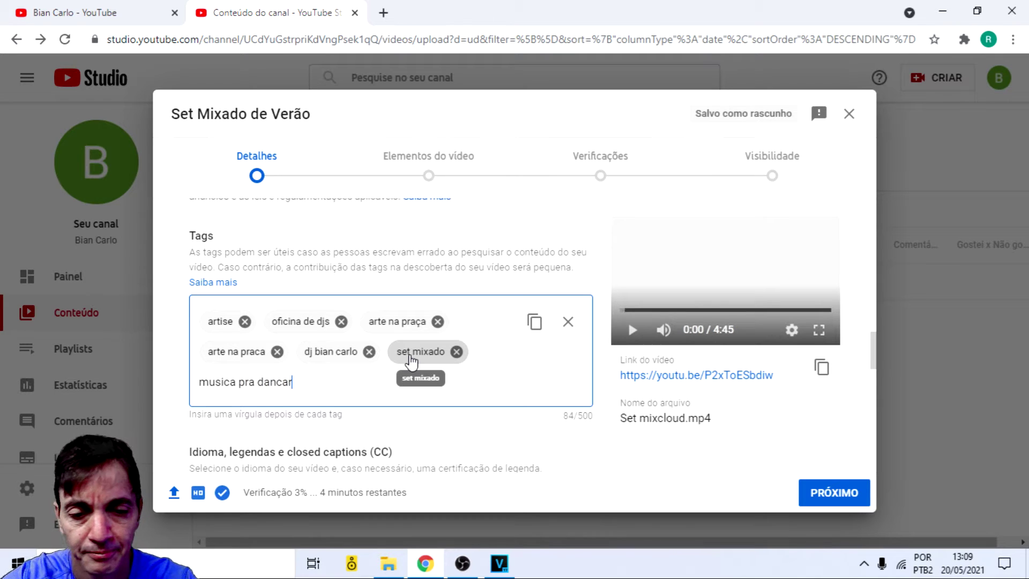
{"action": "key", "text": "Return"}
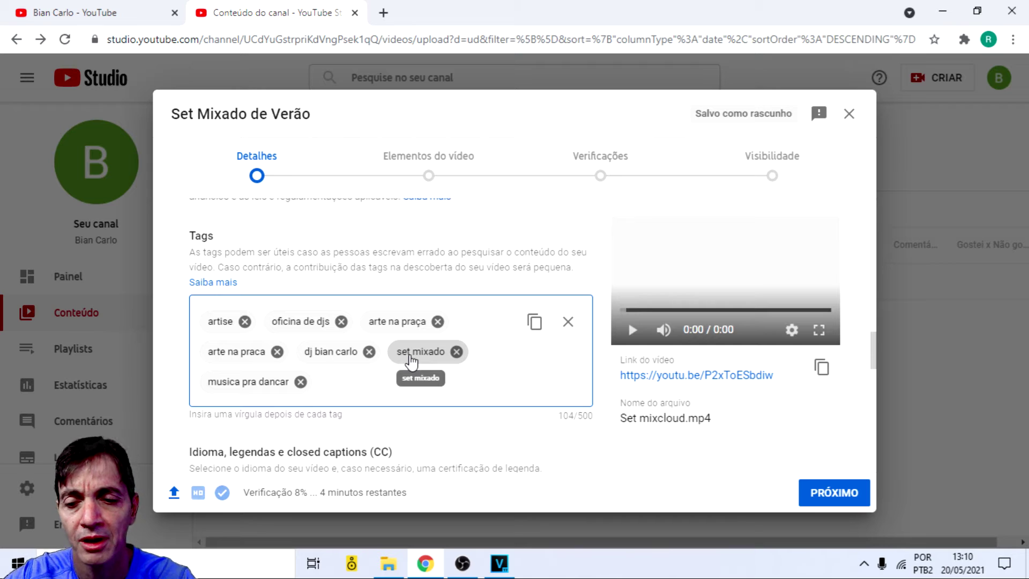
{"action": "type", "text": "dance,e"}
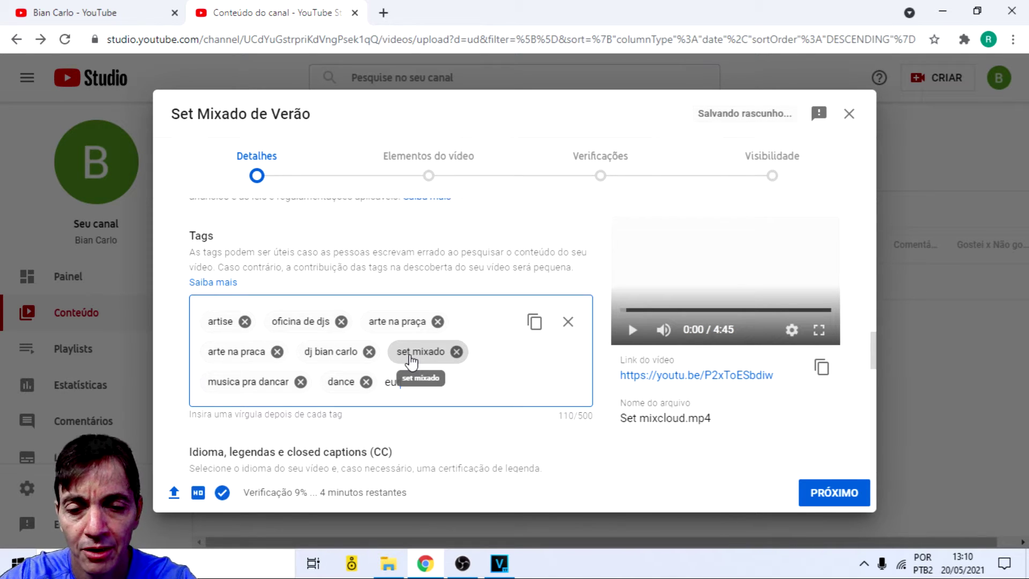
{"action": "type", "text": "uro,n"}
{"action": "type", "text": "ouse"}
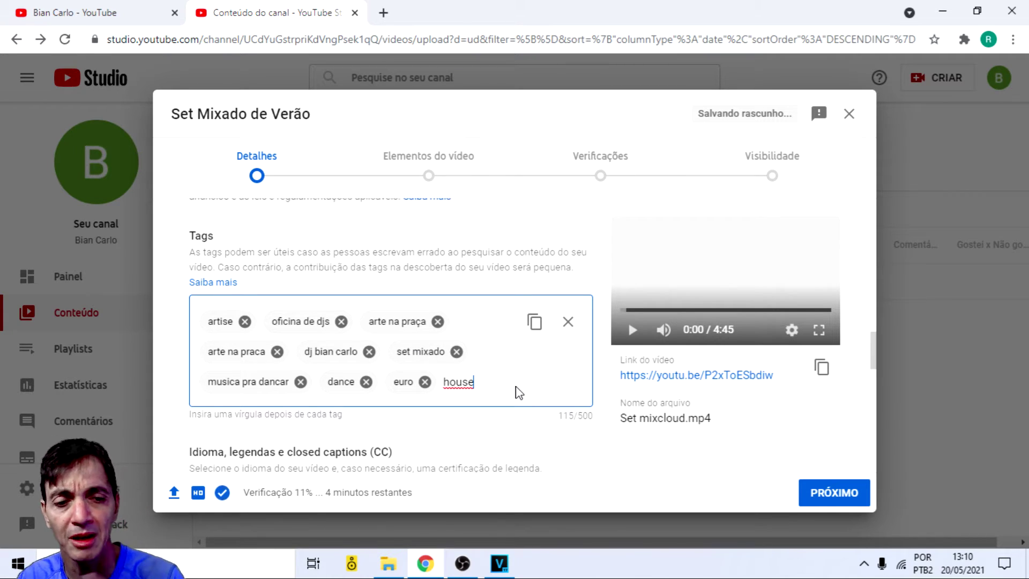
{"action": "type", "text": ","}
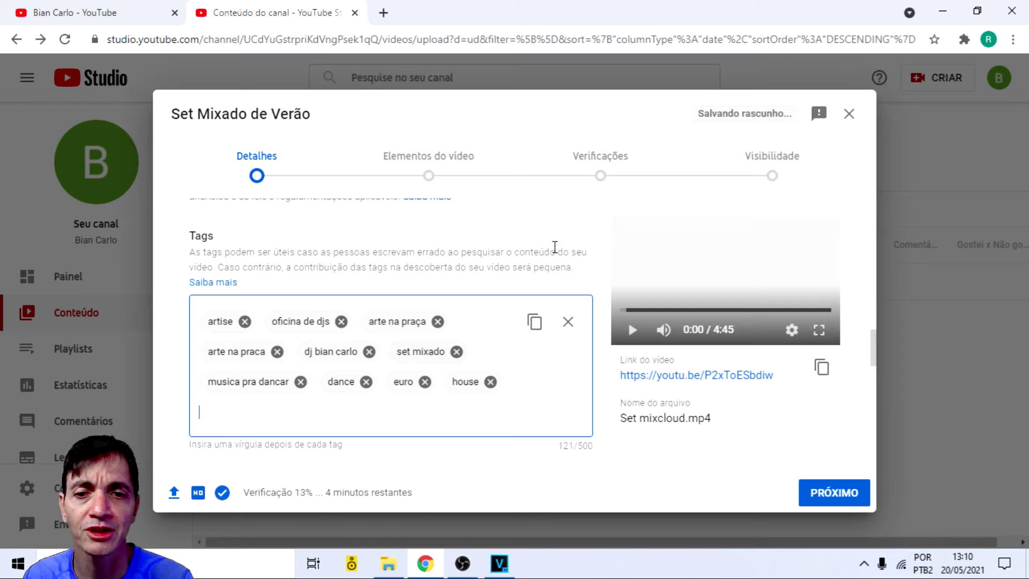
Step: Set the recording date to 20 May 2021 (20 de mai. de 2021)
{"action": "scroll", "coordinate": [404, 385], "scroll_direction": "down", "scroll_amount": 2}
{"action": "scroll", "coordinate": [405, 387], "scroll_direction": "down", "scroll_amount": 2}
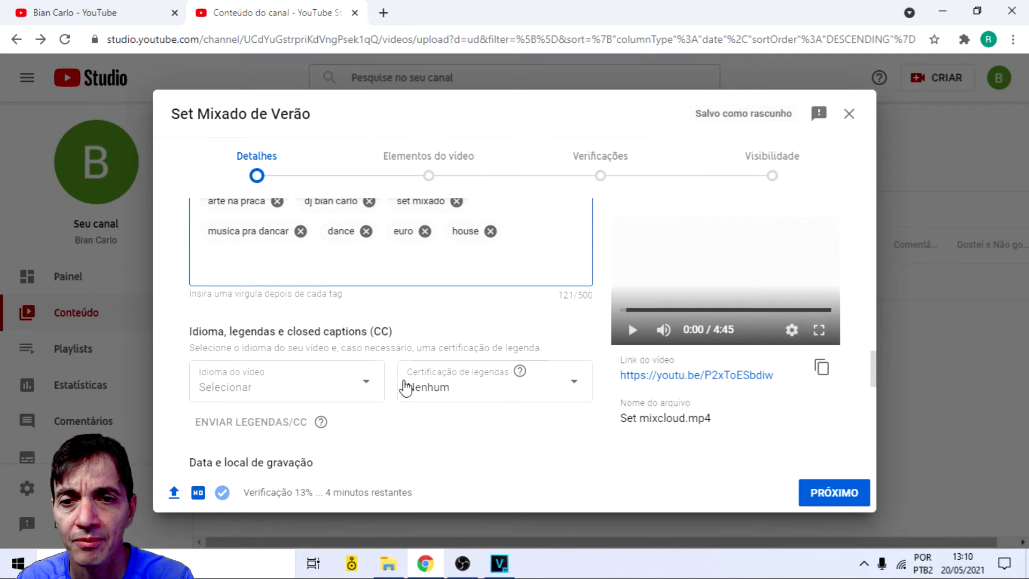
{"action": "scroll", "coordinate": [404, 388], "scroll_direction": "up", "scroll_amount": 5}
{"action": "scroll", "coordinate": [405, 391], "scroll_direction": "down", "scroll_amount": 8}
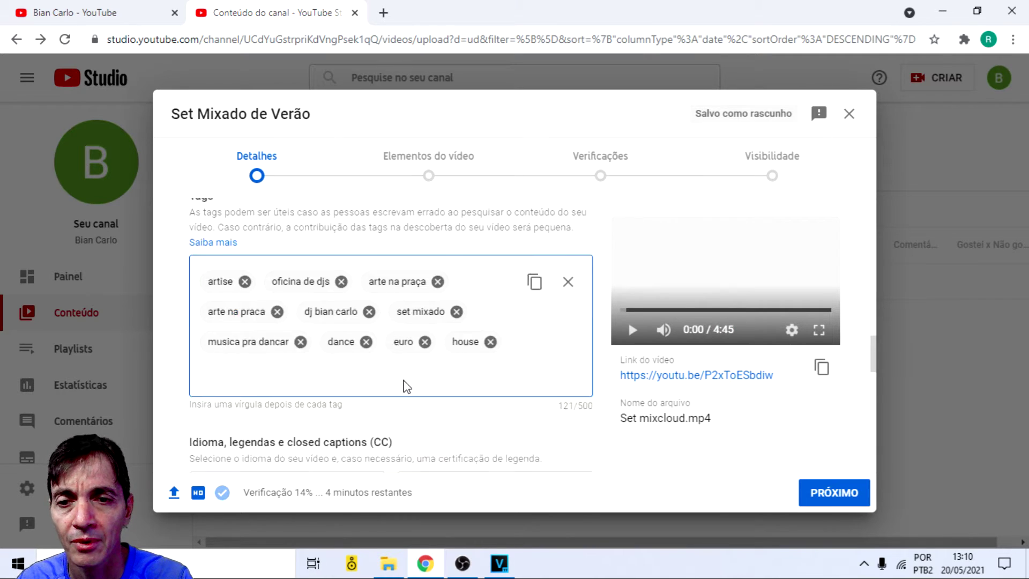
{"action": "scroll", "coordinate": [404, 404], "scroll_direction": "up", "scroll_amount": 4}
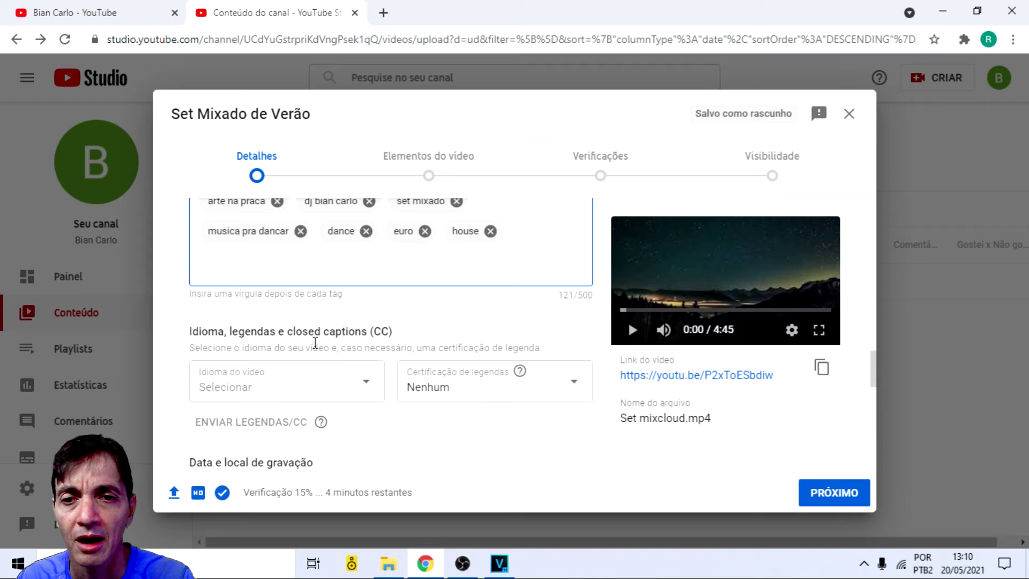
{"action": "scroll", "coordinate": [269, 384], "scroll_direction": "down", "scroll_amount": 1}
{"action": "scroll", "coordinate": [269, 384], "scroll_direction": "down", "scroll_amount": 3}
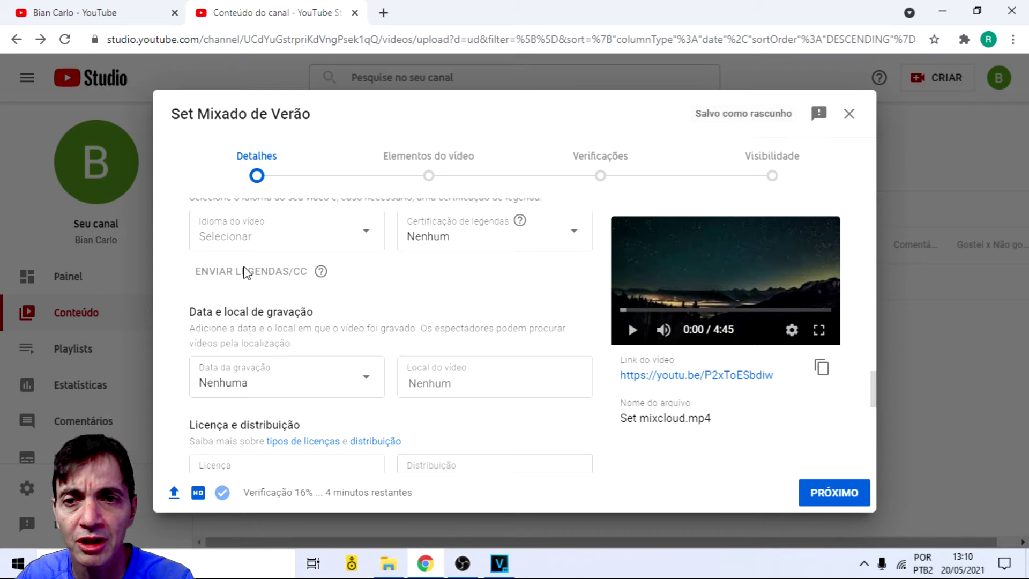
{"action": "scroll", "coordinate": [319, 368], "scroll_direction": "down", "scroll_amount": 1}
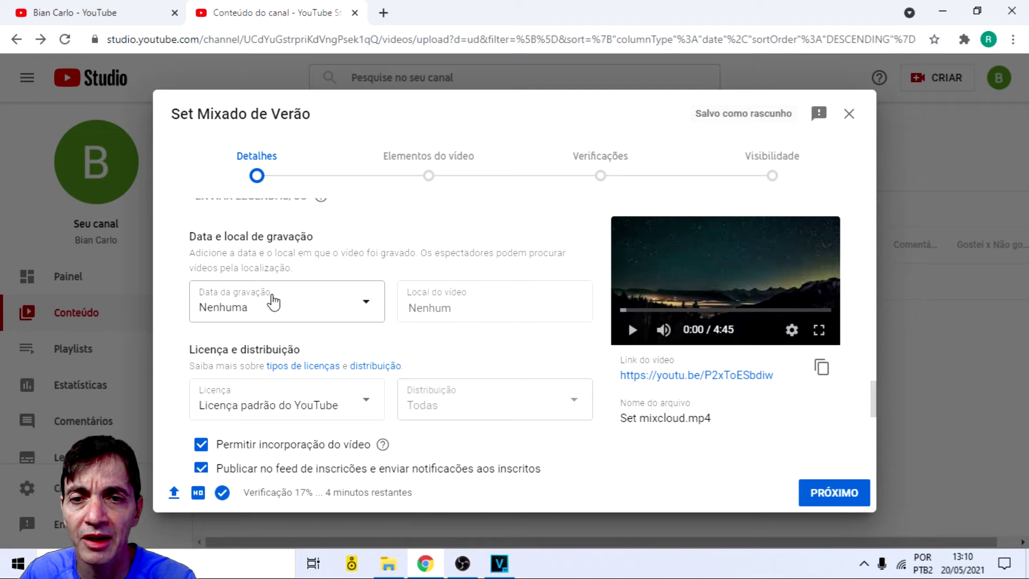
{"action": "left_click", "coordinate": [366, 307]}
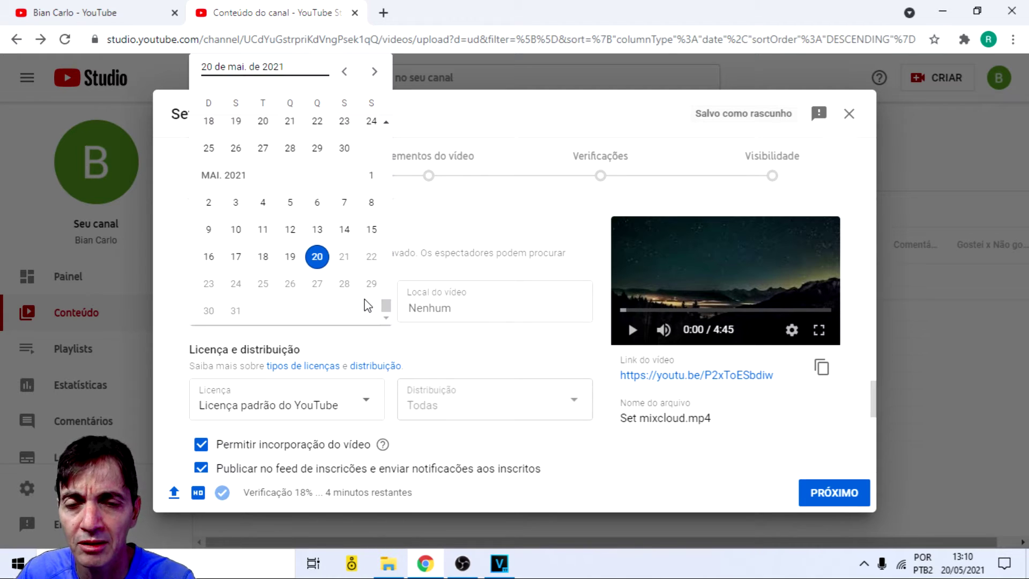
{"action": "left_click", "coordinate": [319, 261]}
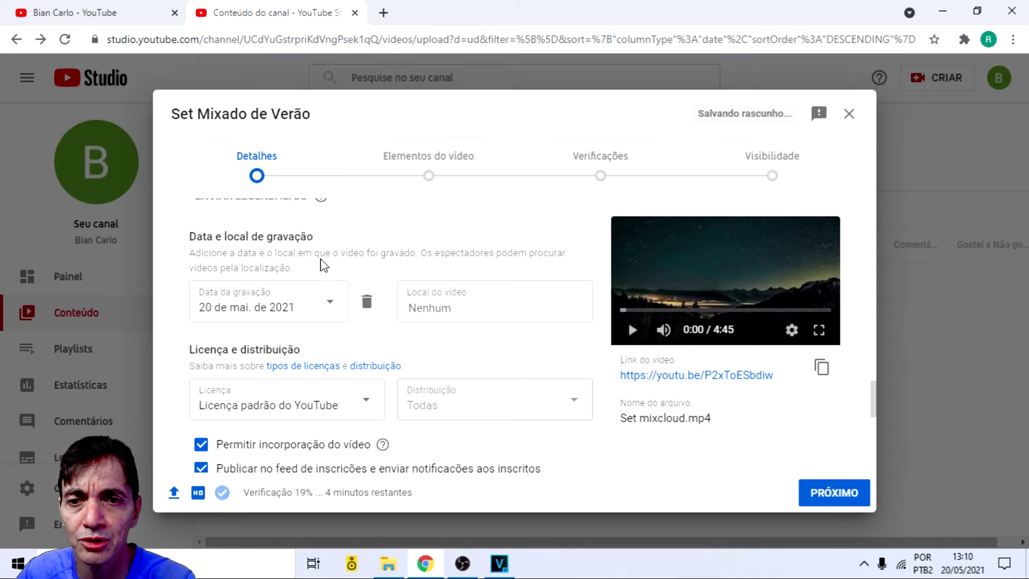
Step: Set the video location to Brasília DF by searching 'Brasilia'
{"action": "left_click", "coordinate": [465, 312]}
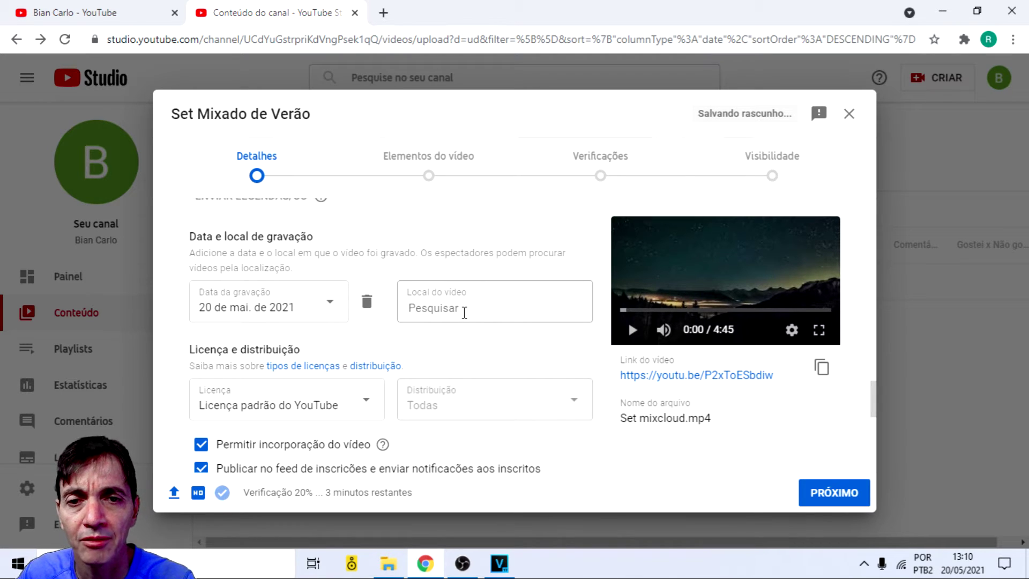
{"action": "type", "text": "Bra"}
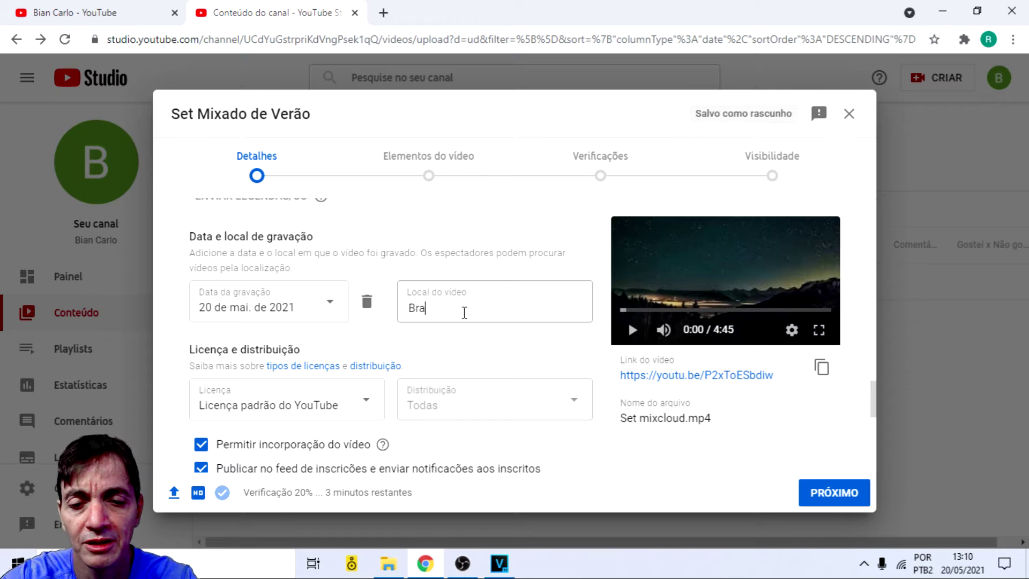
{"action": "type", "text": "silia"}
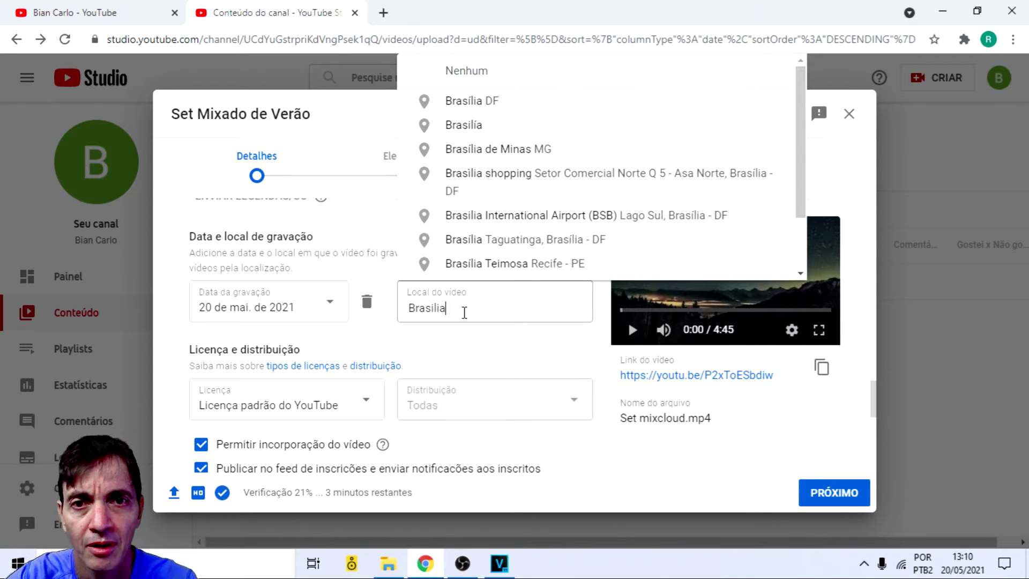
{"action": "left_click", "coordinate": [476, 101]}
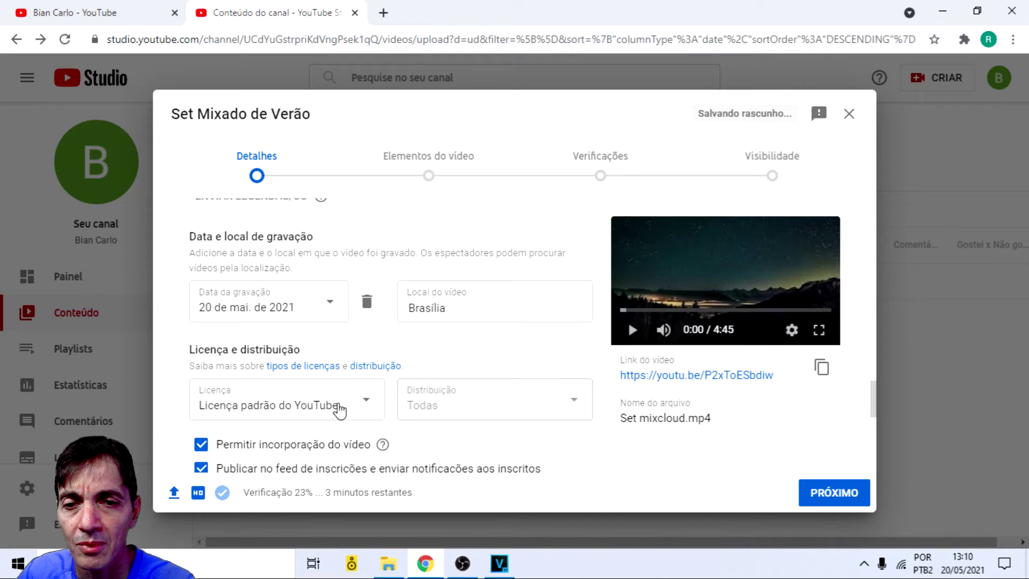
Step: Leave 'Permitir incorporação do vídeo' checked after toggling it, then bring OBS Studio forward
{"action": "scroll", "coordinate": [327, 408], "scroll_direction": "down", "scroll_amount": 4}
{"action": "scroll", "coordinate": [332, 409], "scroll_direction": "up", "scroll_amount": 1}
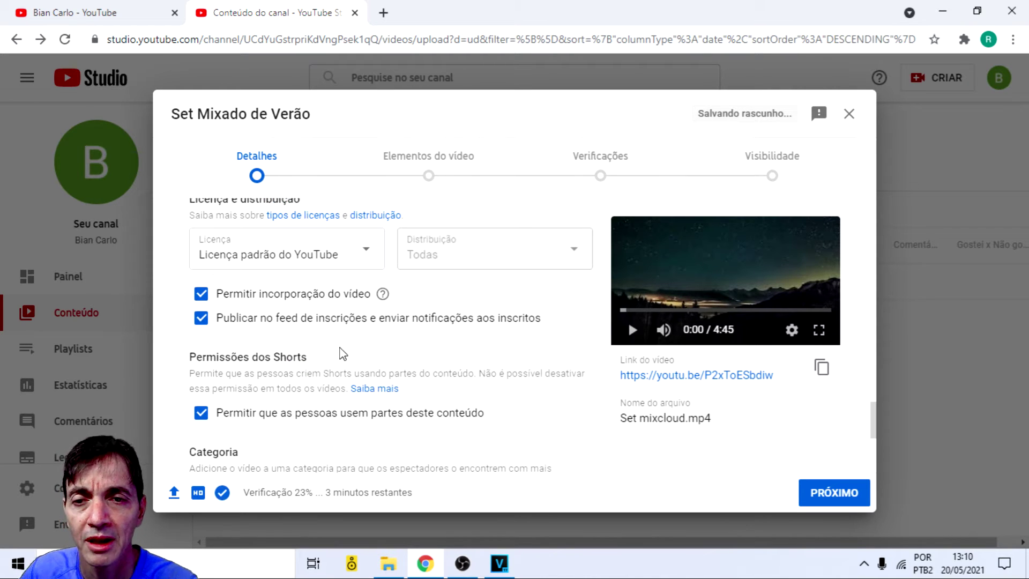
{"action": "left_click", "coordinate": [199, 295]}
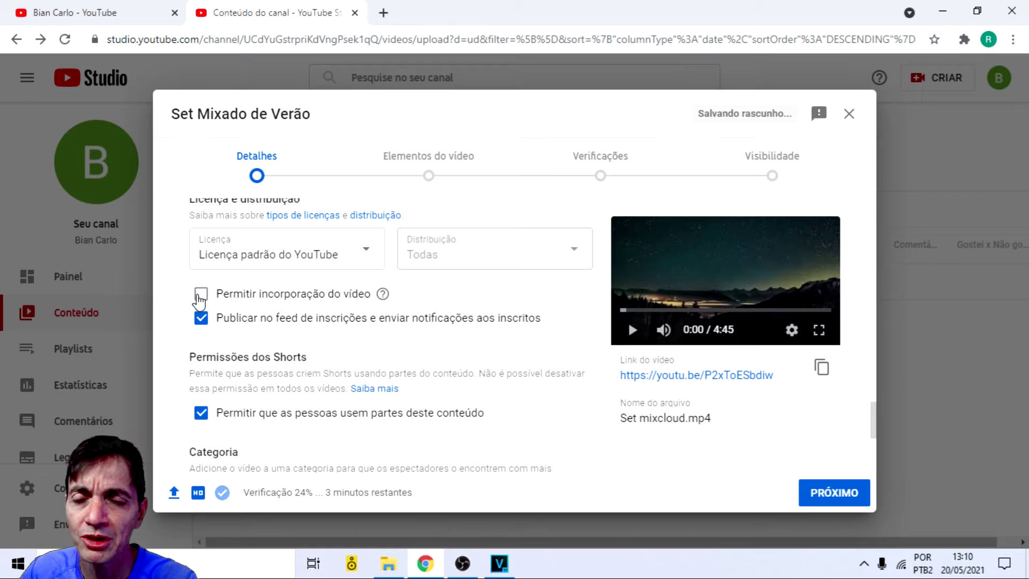
{"action": "left_click", "coordinate": [201, 295]}
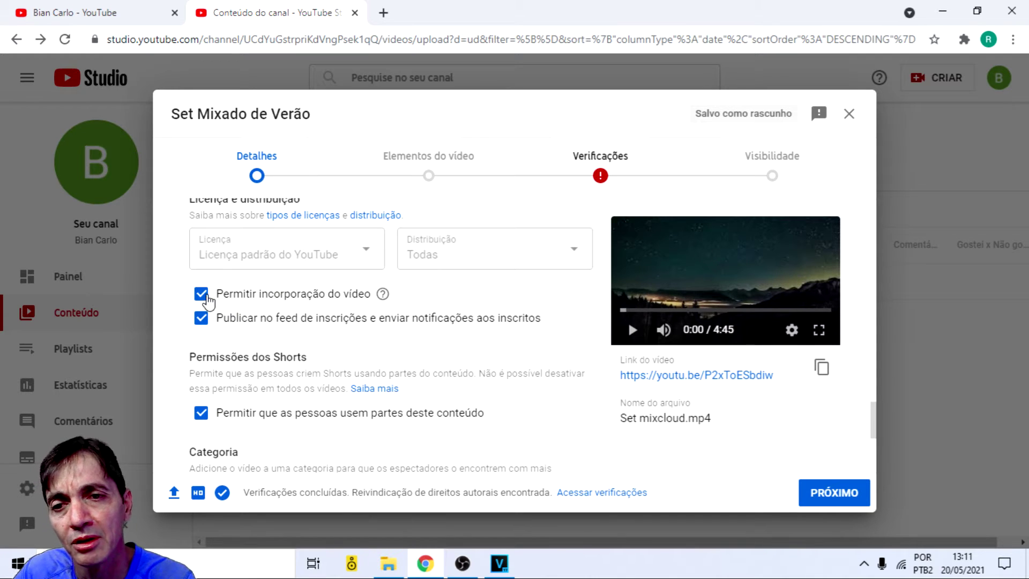
{"action": "left_click", "coordinate": [202, 294]}
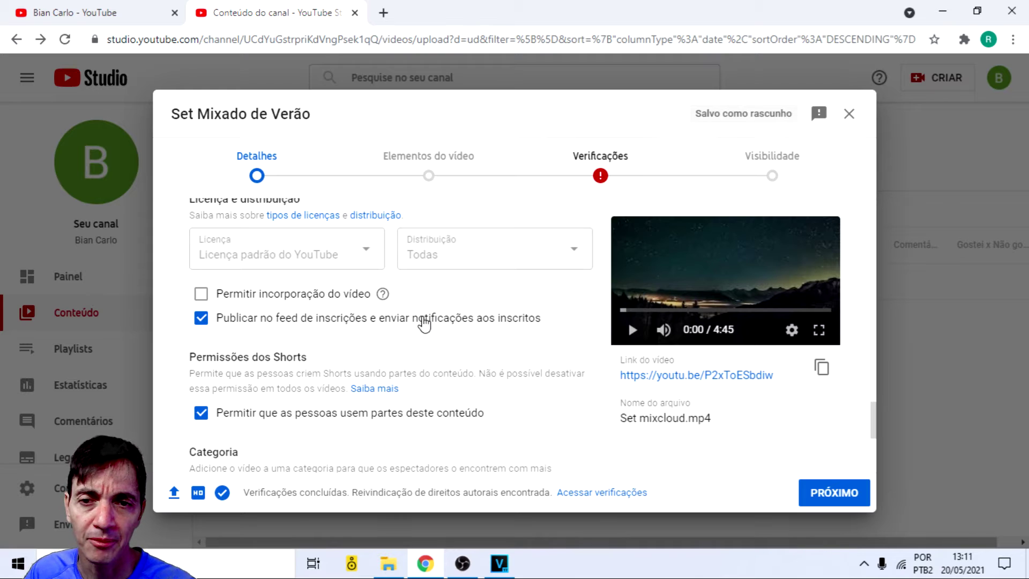
{"action": "left_click", "coordinate": [201, 295]}
{"action": "left_click", "coordinate": [202, 296]}
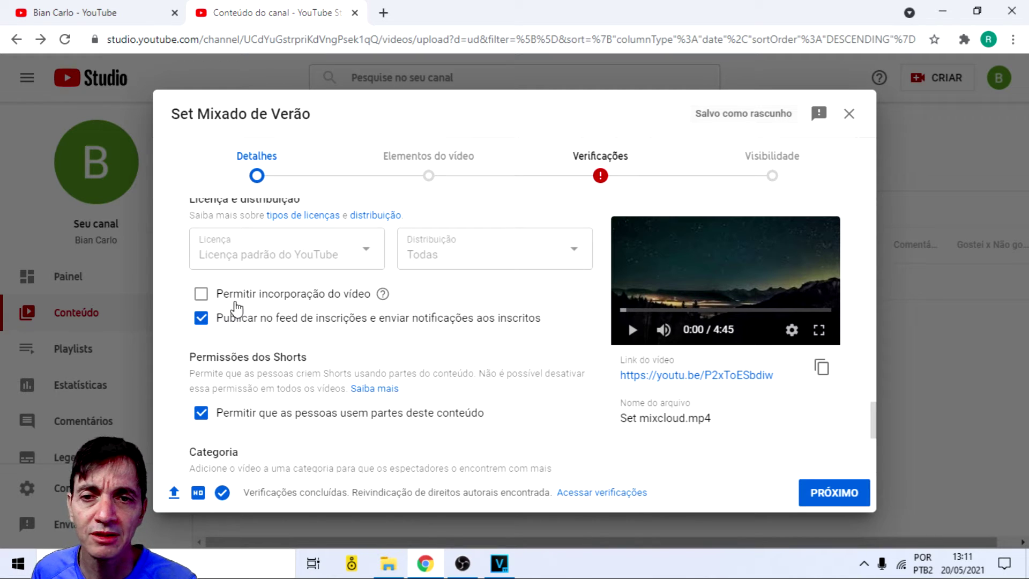
{"action": "left_click", "coordinate": [201, 296]}
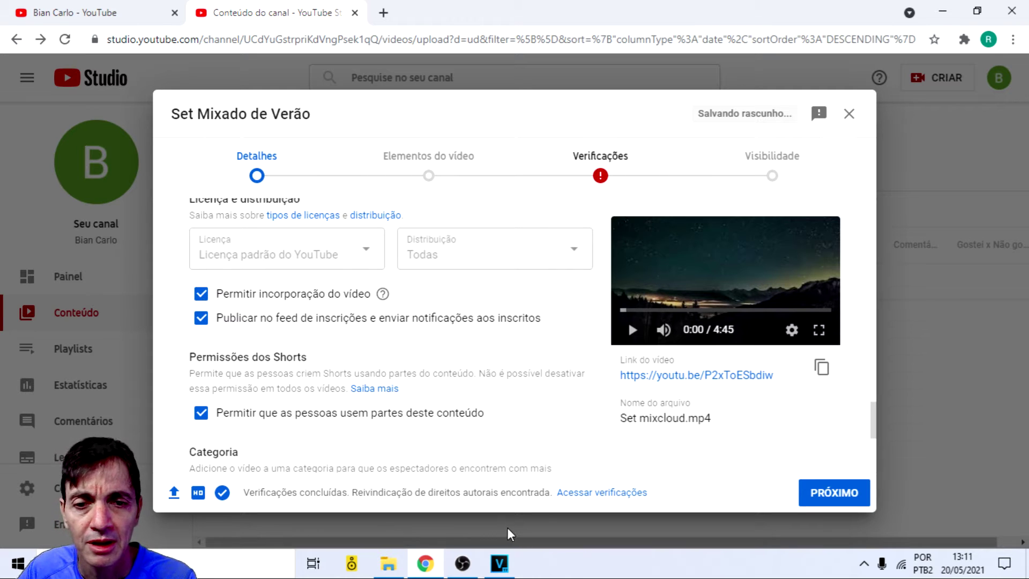
{"action": "left_click", "coordinate": [461, 569]}
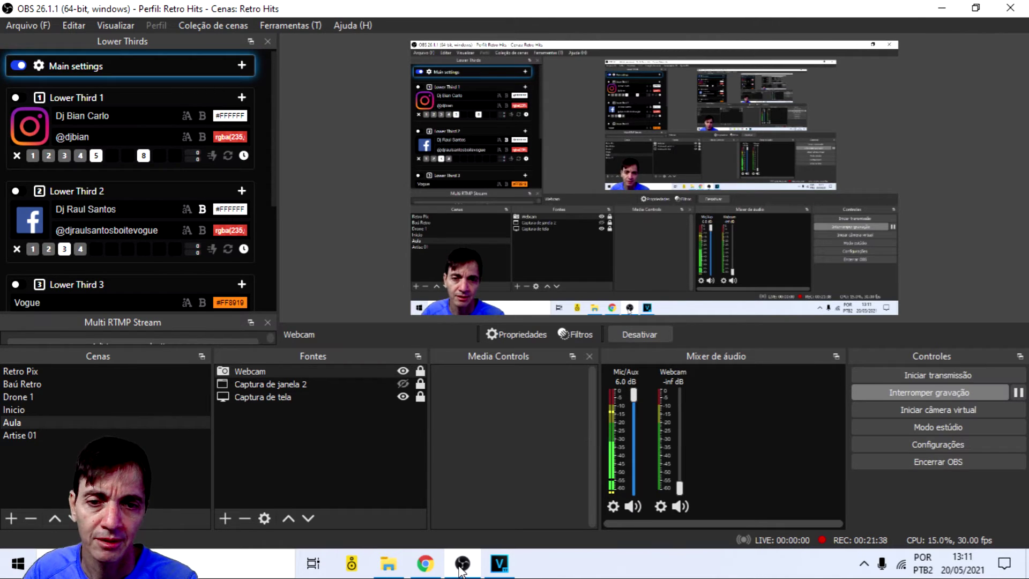
Step: Switch from OBS Studio back to the YouTube Studio upload dialog in Chrome
{"action": "left_click", "coordinate": [461, 569]}
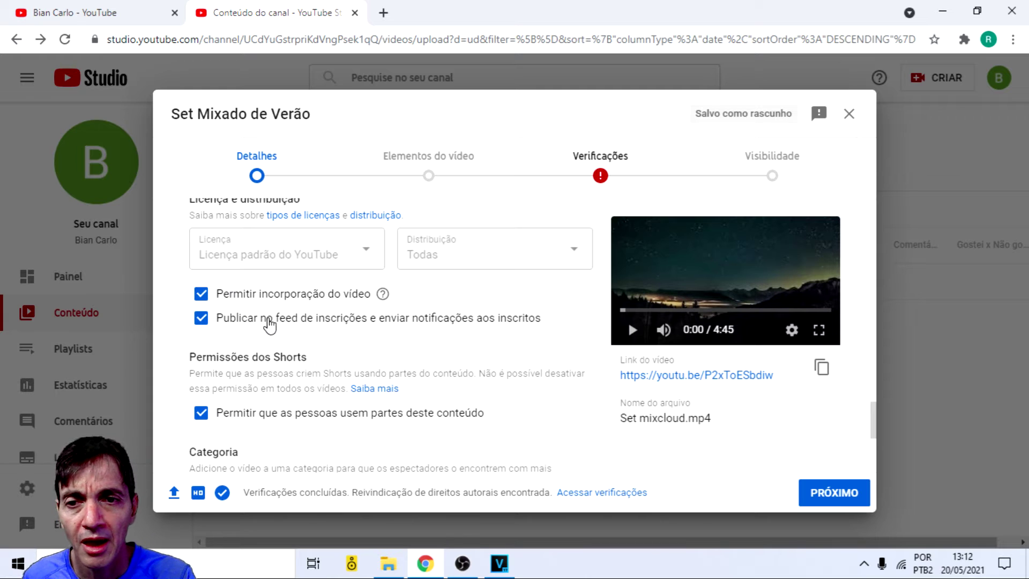
{"action": "left_click", "coordinate": [201, 320]}
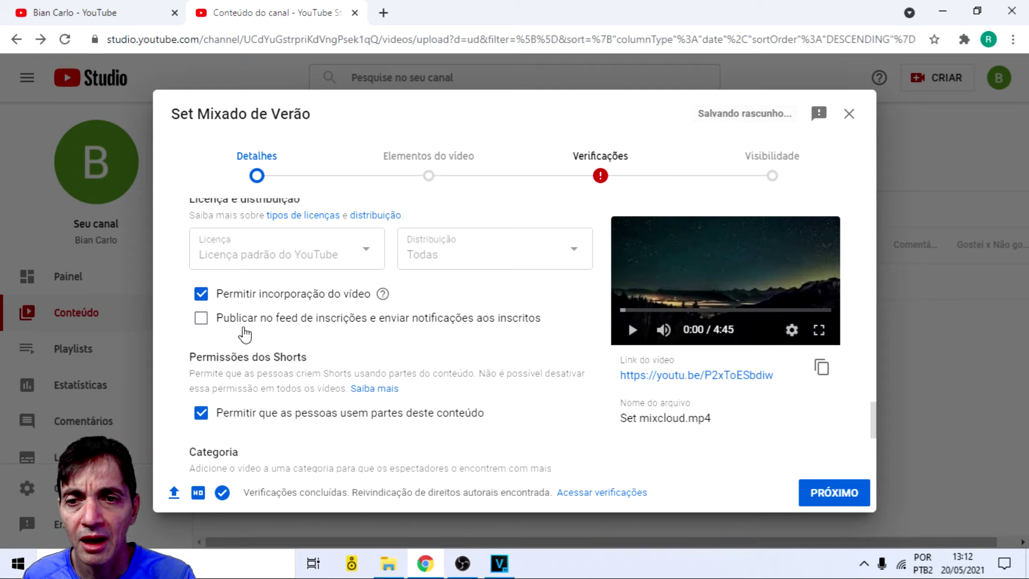
{"action": "left_click", "coordinate": [198, 321]}
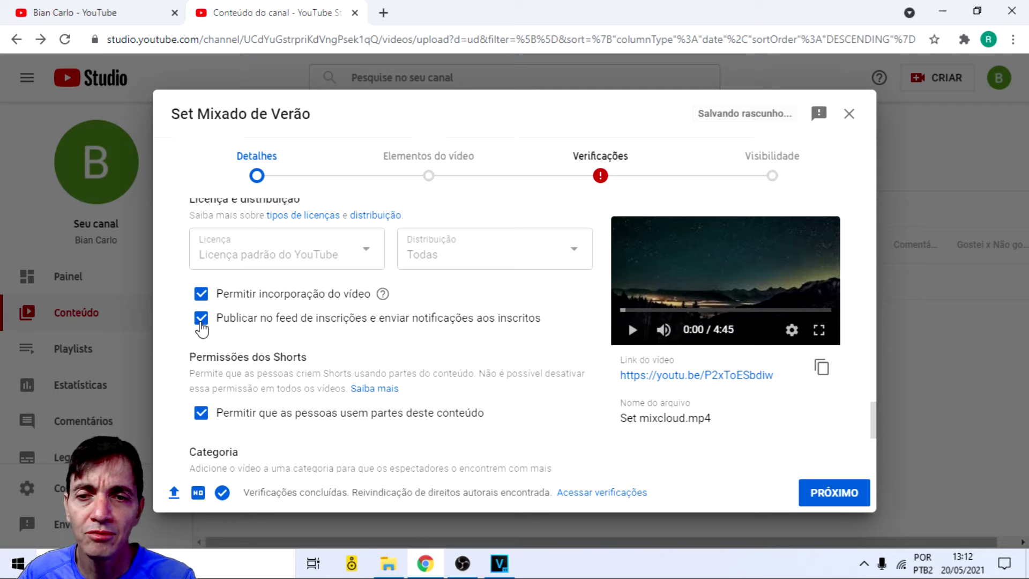
{"action": "left_click", "coordinate": [201, 319]}
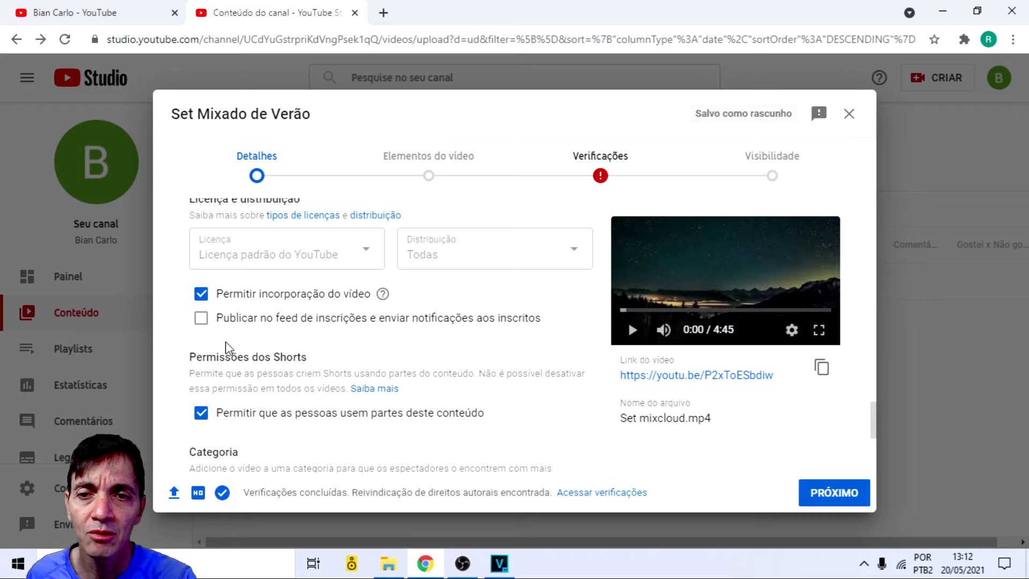
{"action": "left_click", "coordinate": [202, 319]}
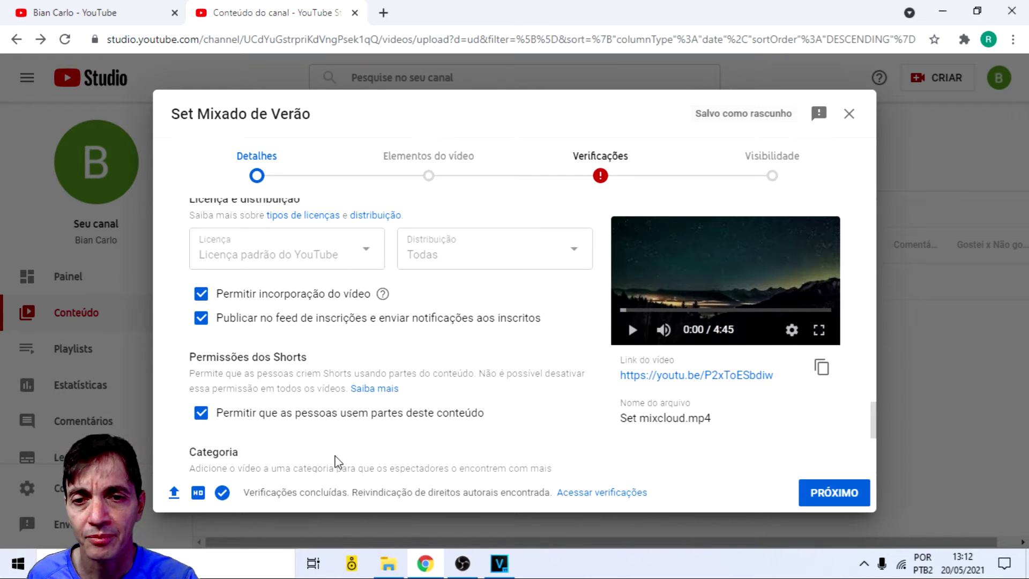
{"action": "scroll", "coordinate": [354, 443], "scroll_direction": "down", "scroll_amount": 4}
{"action": "scroll", "coordinate": [354, 442], "scroll_direction": "up", "scroll_amount": 3}
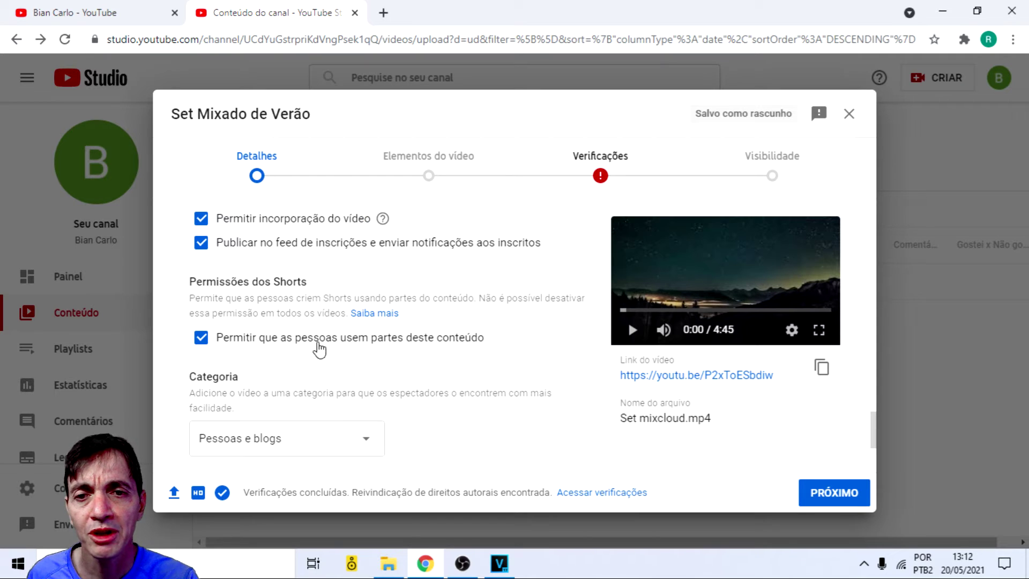
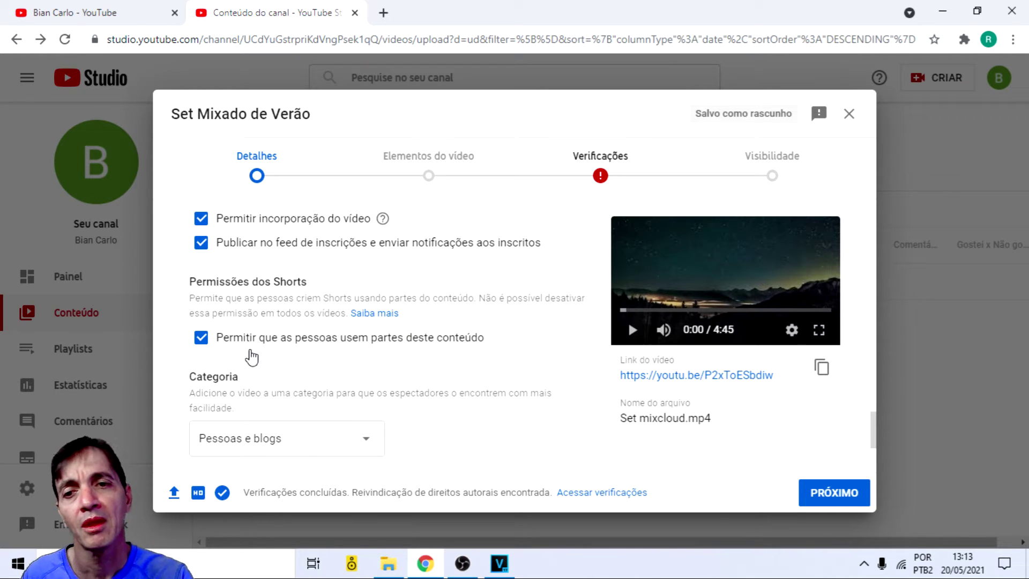
Step: Turn off letting others reuse parts of the video, then turn it back on
{"action": "left_click", "coordinate": [199, 341]}
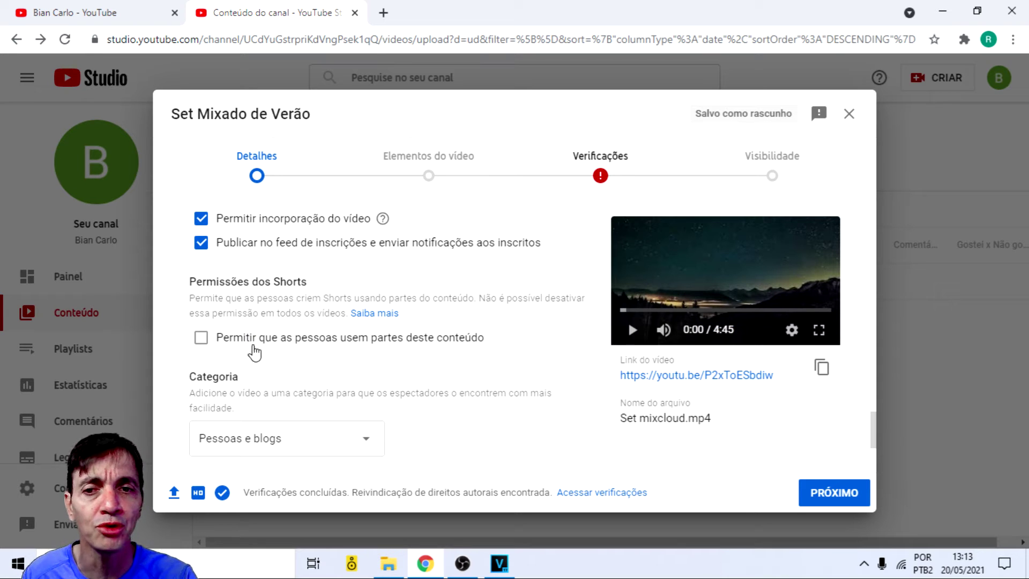
{"action": "left_click", "coordinate": [200, 338]}
{"action": "scroll", "coordinate": [338, 418], "scroll_direction": "down", "scroll_amount": 3}
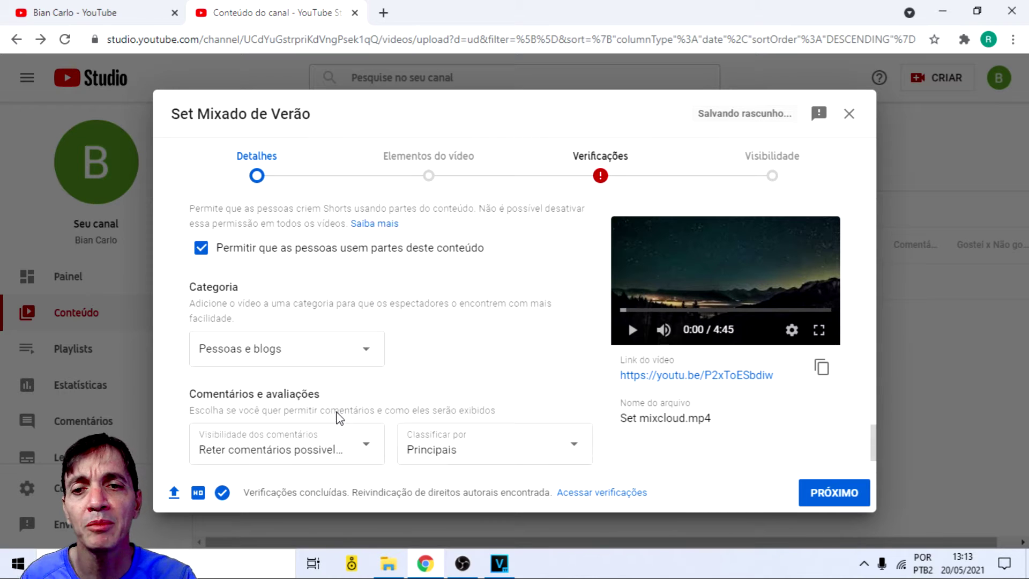
{"action": "scroll", "coordinate": [338, 418], "scroll_direction": "up", "scroll_amount": 2}
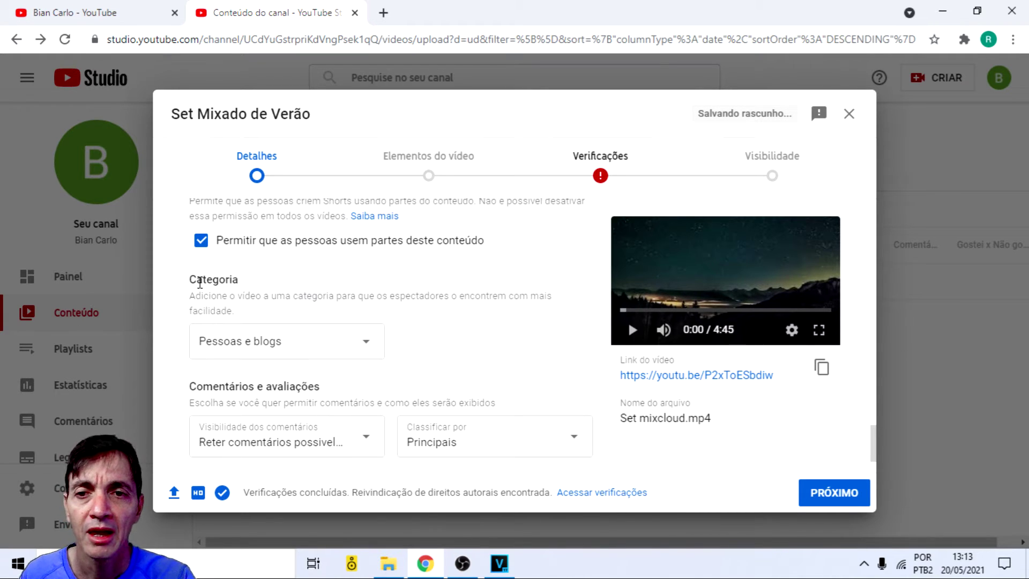
Step: Highlight the Categoria section heading text
{"action": "left_click_drag", "start_coordinate": [190, 286], "coordinate": [263, 287]}
{"action": "left_click", "coordinate": [298, 288]}
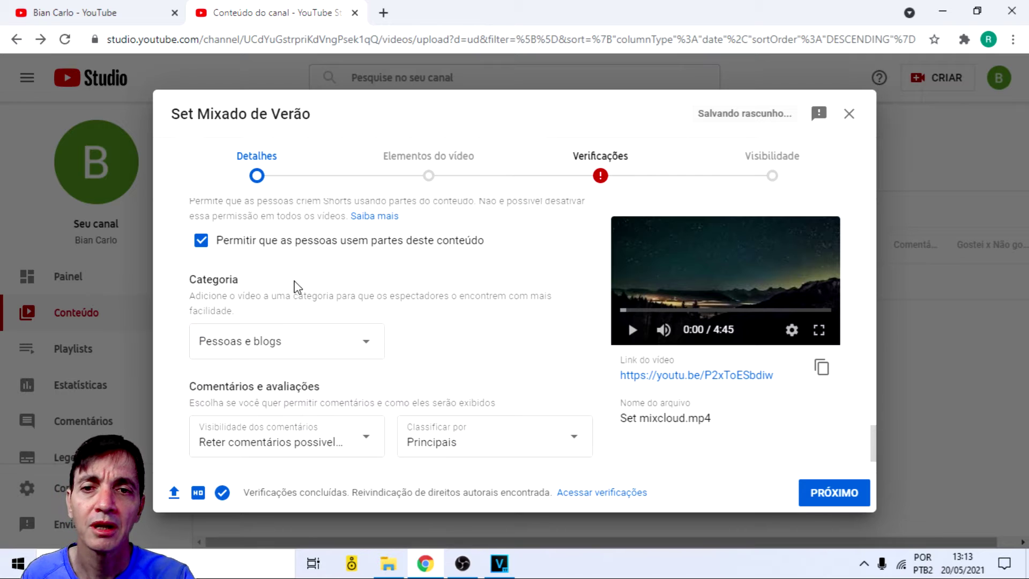
{"action": "triple_click", "coordinate": [188, 280]}
{"action": "double_click", "coordinate": [188, 280]}
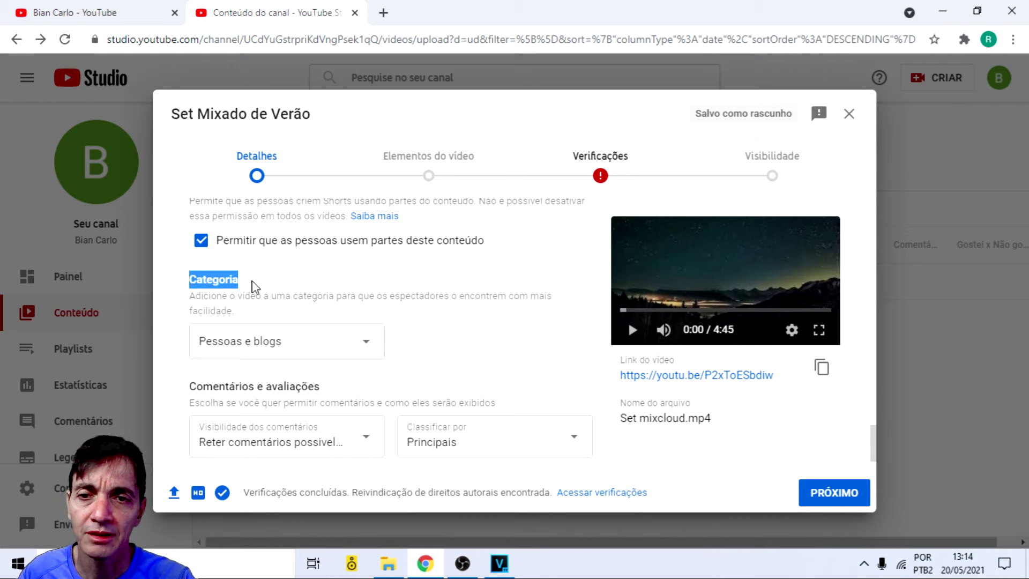
Step: Try Música and Entretenimento as the video category, settling on Música
{"action": "left_click", "coordinate": [359, 346]}
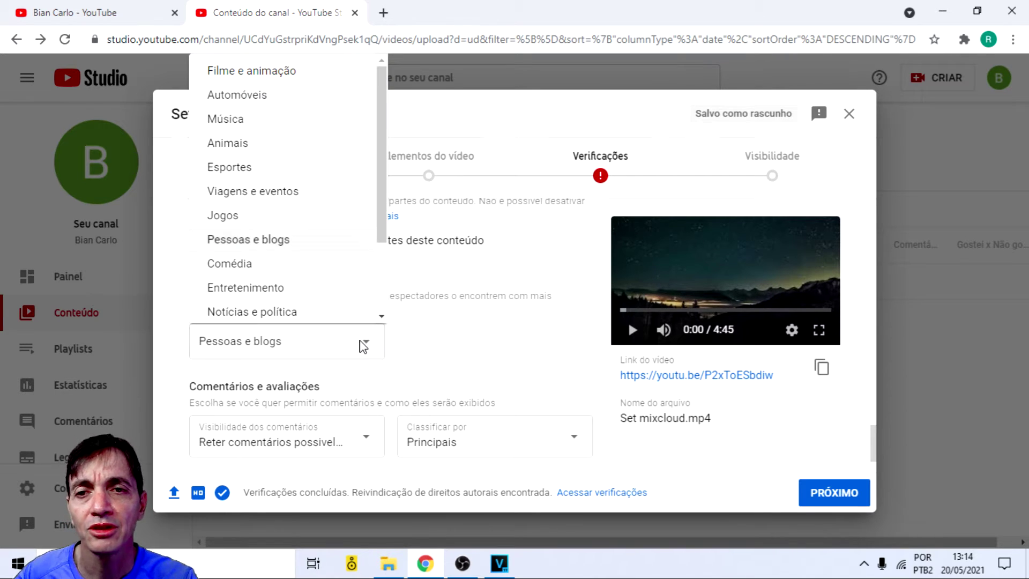
{"action": "left_click", "coordinate": [266, 122]}
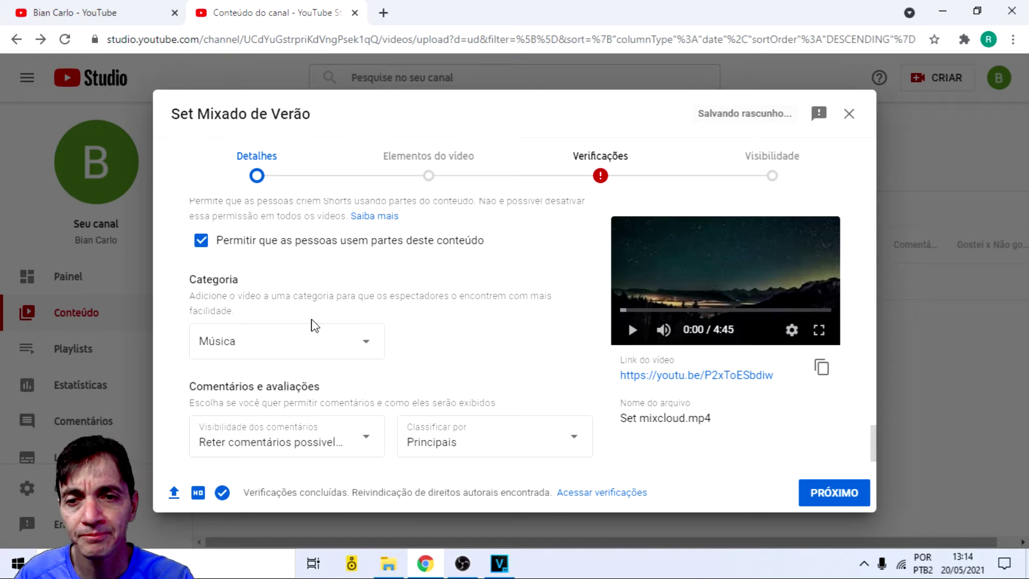
{"action": "left_click", "coordinate": [367, 342]}
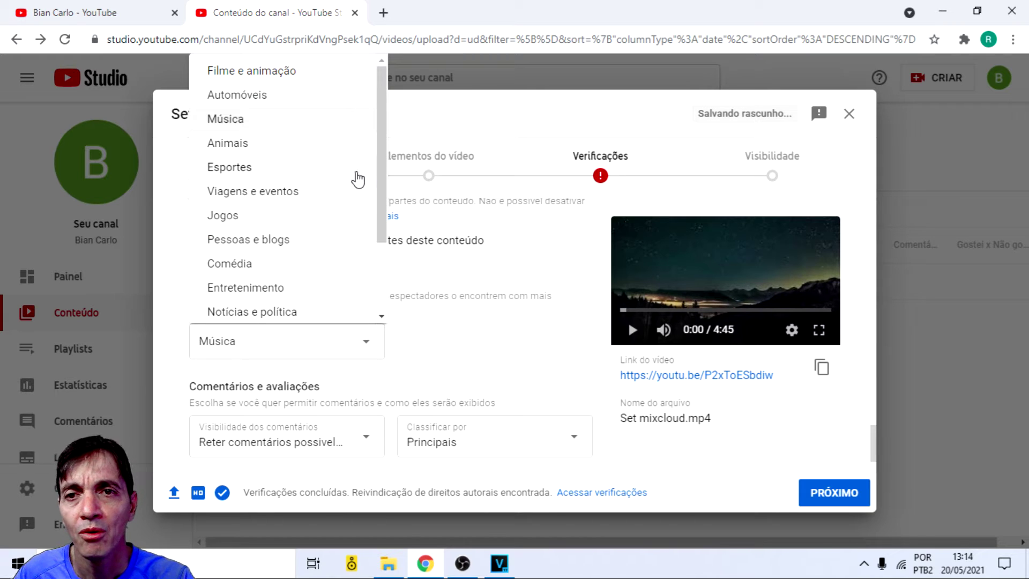
{"action": "left_click", "coordinate": [278, 290]}
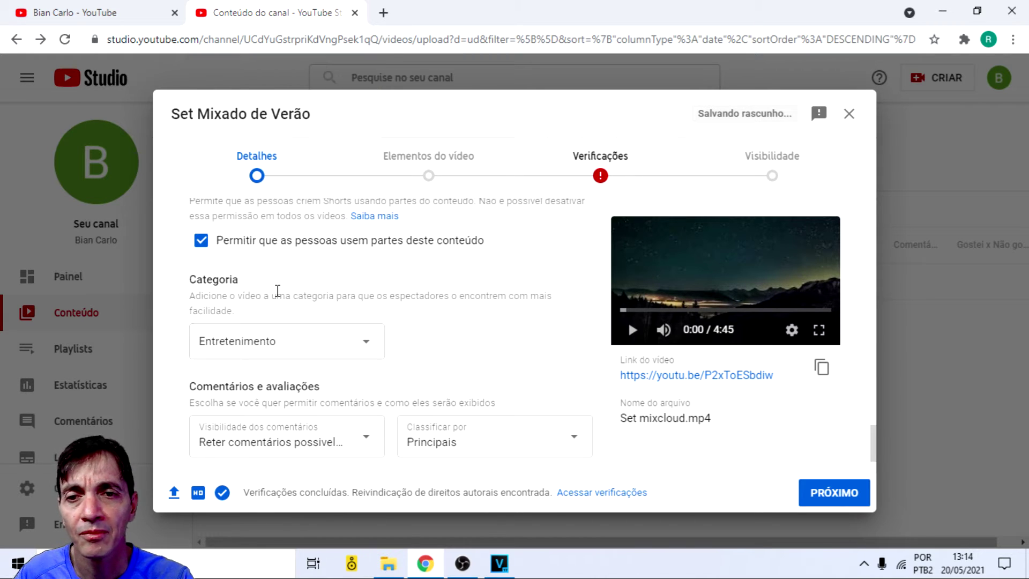
{"action": "left_click", "coordinate": [375, 348]}
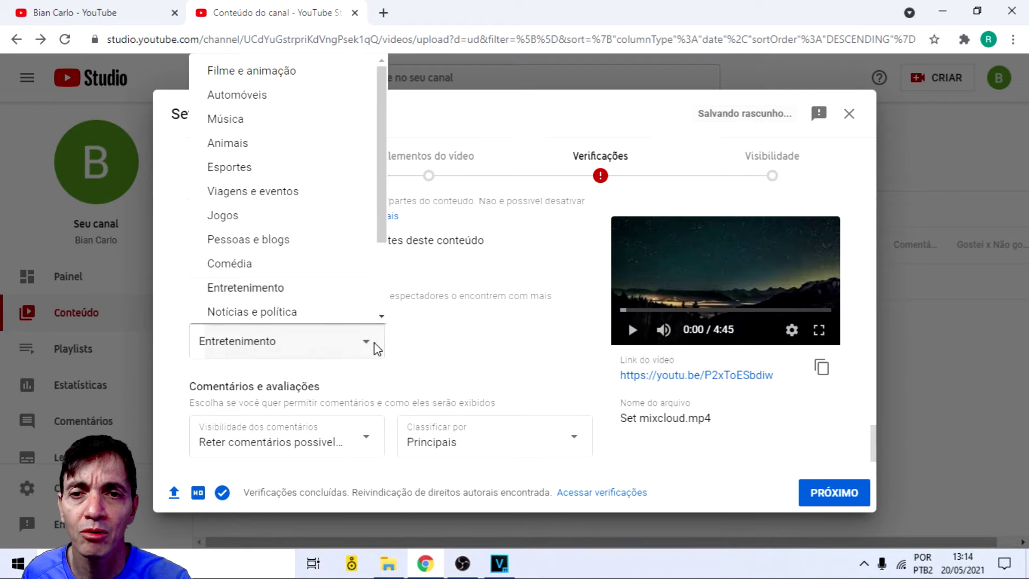
{"action": "left_click", "coordinate": [268, 126]}
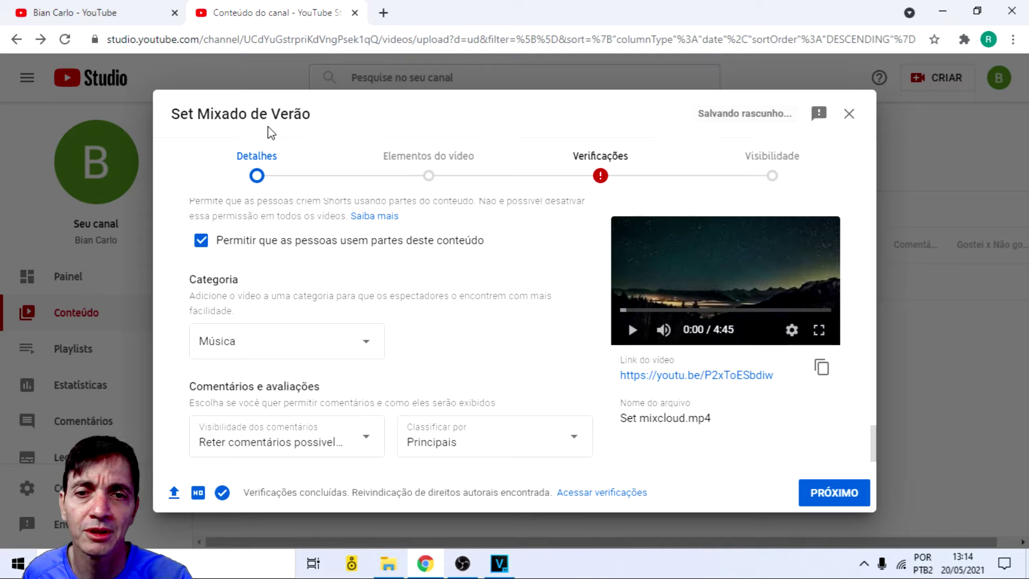
{"action": "left_click", "coordinate": [365, 346]}
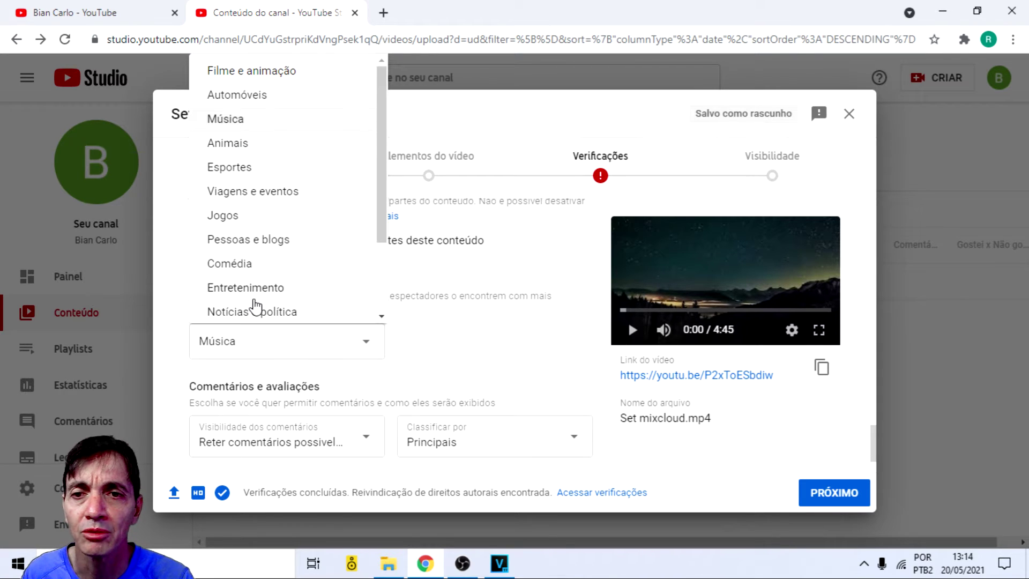
{"action": "left_click", "coordinate": [277, 118]}
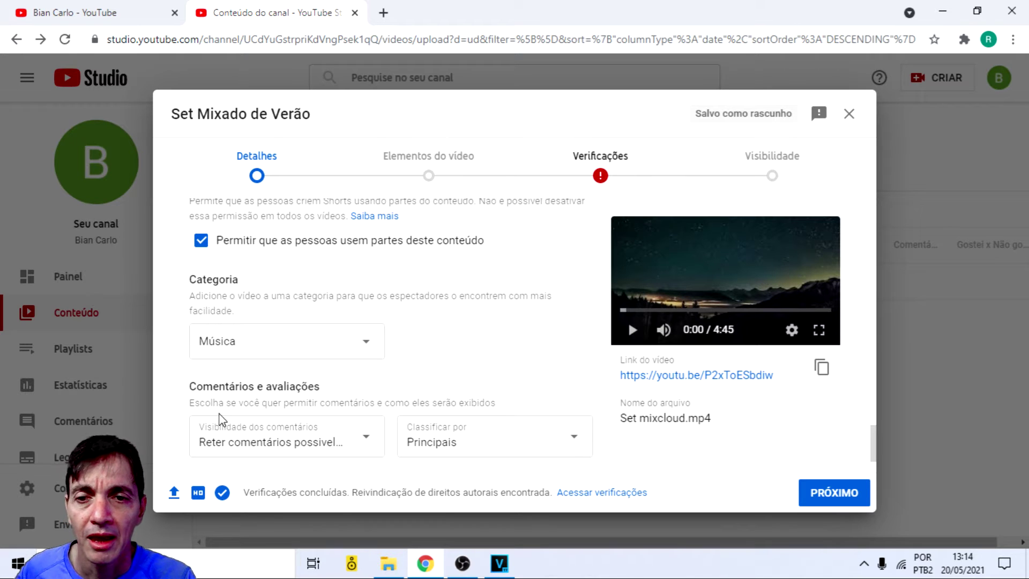
{"action": "left_click", "coordinate": [368, 439]}
{"action": "left_click", "coordinate": [368, 442]}
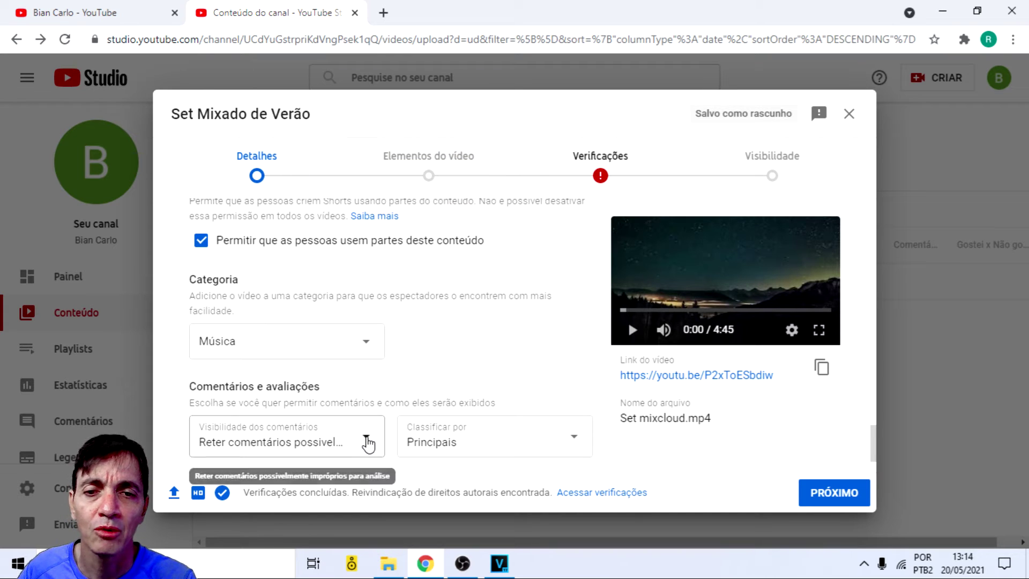
{"action": "left_click", "coordinate": [368, 441]}
{"action": "left_click", "coordinate": [368, 442]}
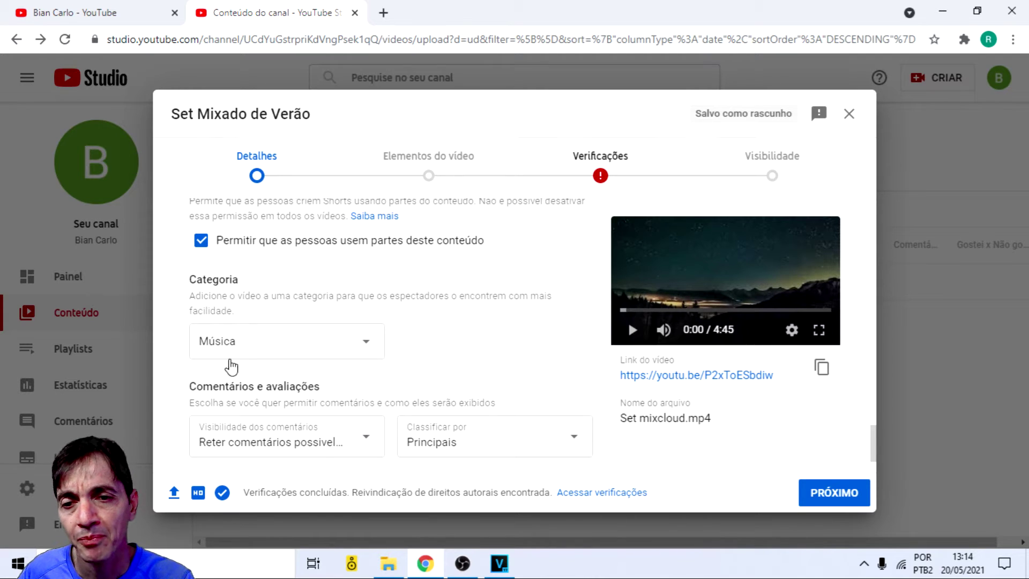
{"action": "left_click", "coordinate": [369, 443]}
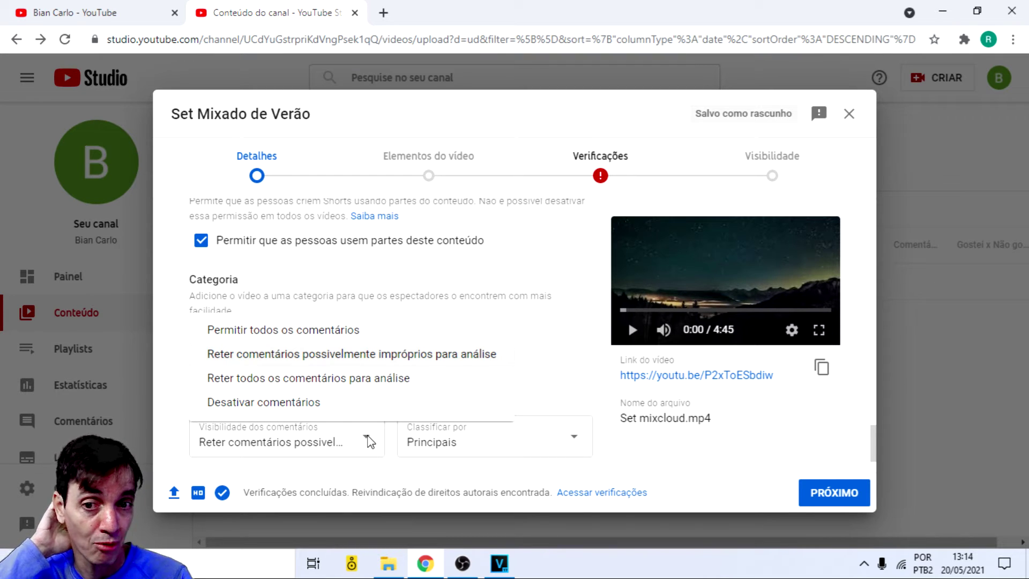
{"action": "left_click", "coordinate": [225, 358]}
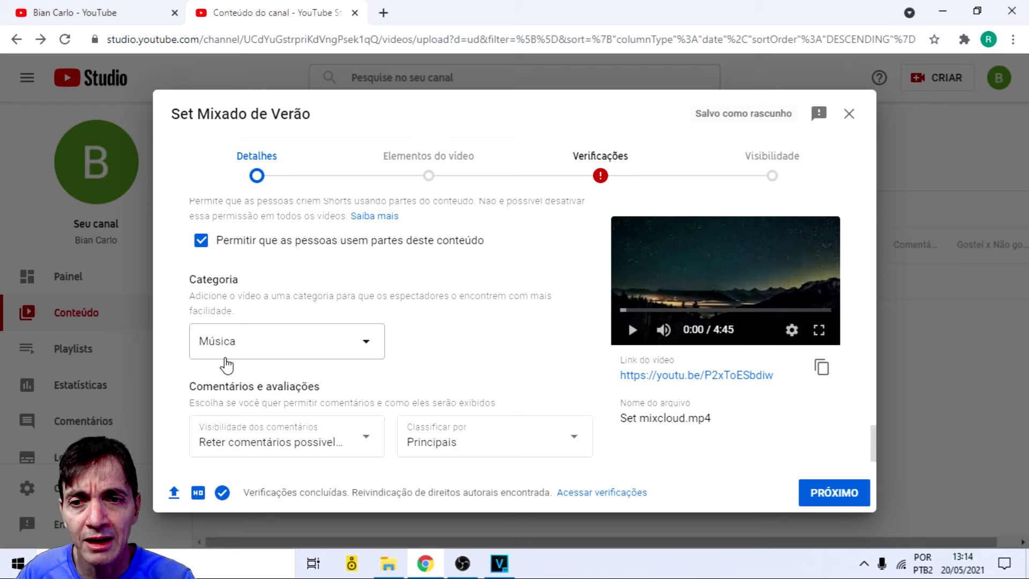
{"action": "left_click", "coordinate": [370, 439]}
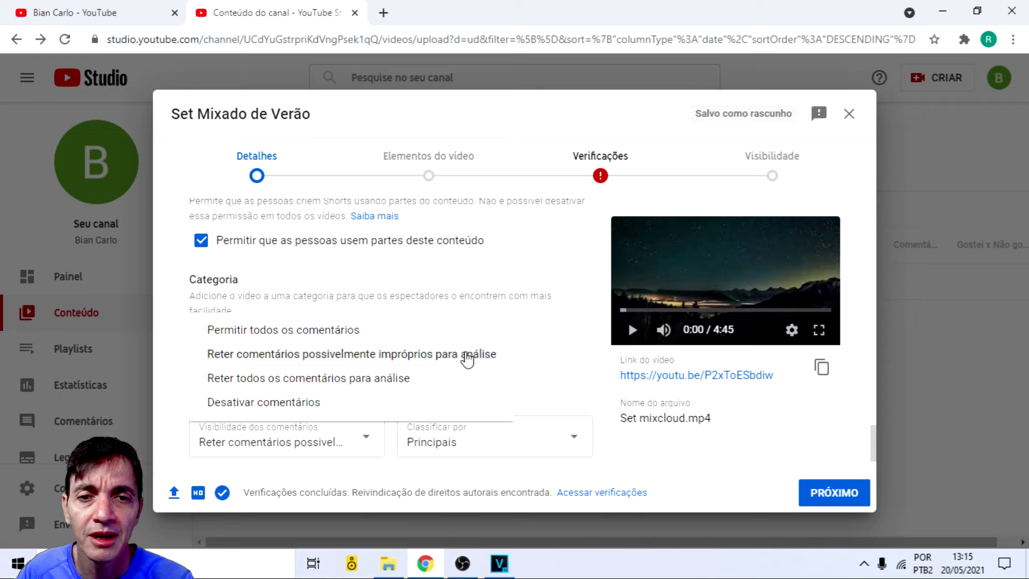
{"action": "left_click", "coordinate": [396, 357]}
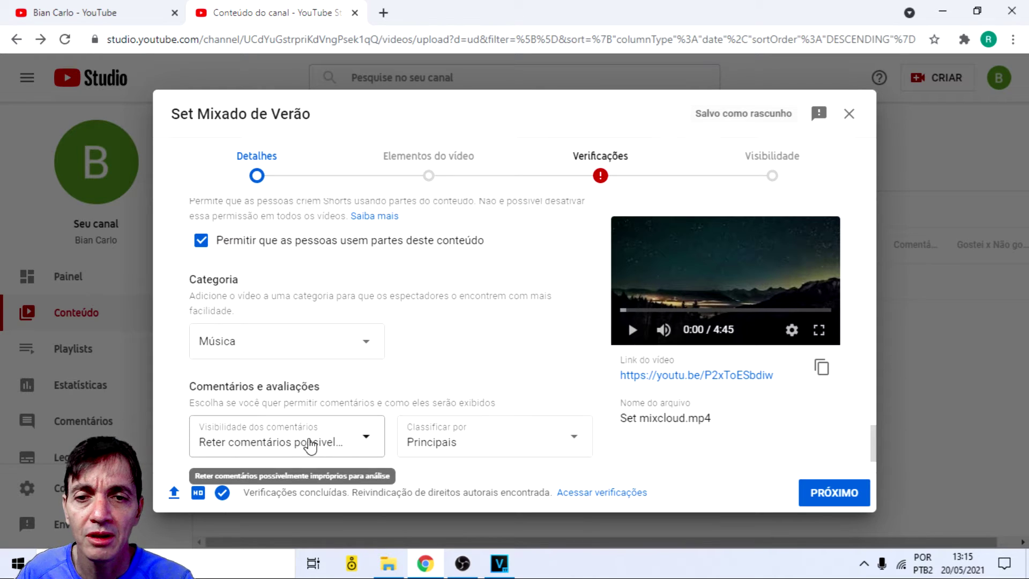
{"action": "left_click", "coordinate": [291, 446]}
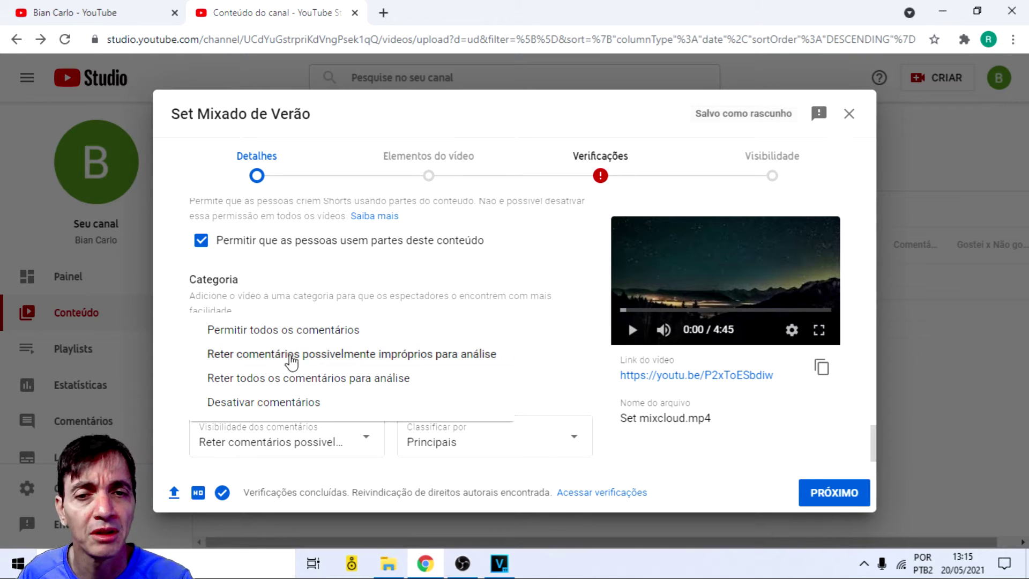
{"action": "left_click", "coordinate": [355, 379]}
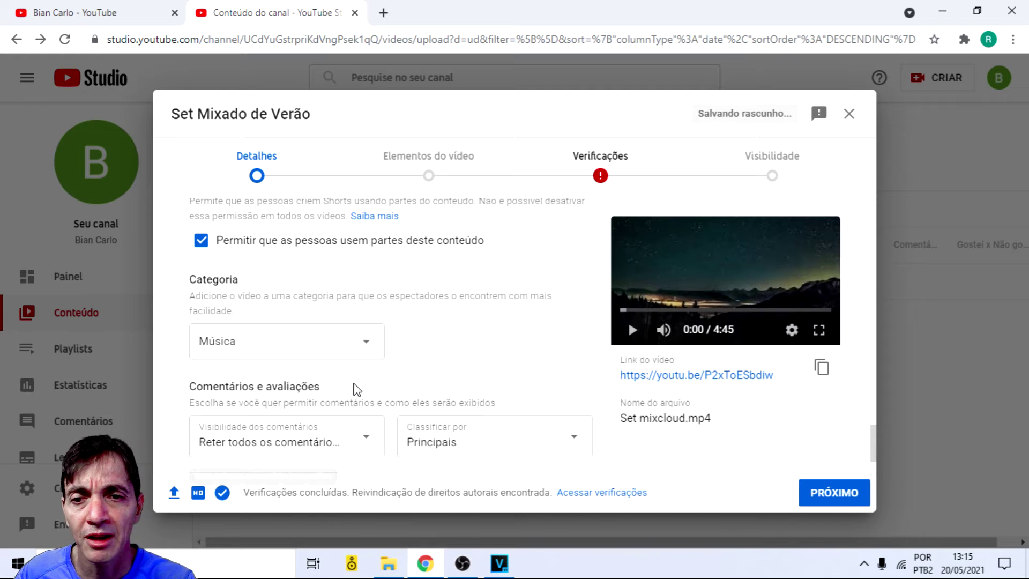
{"action": "left_click", "coordinate": [349, 435]}
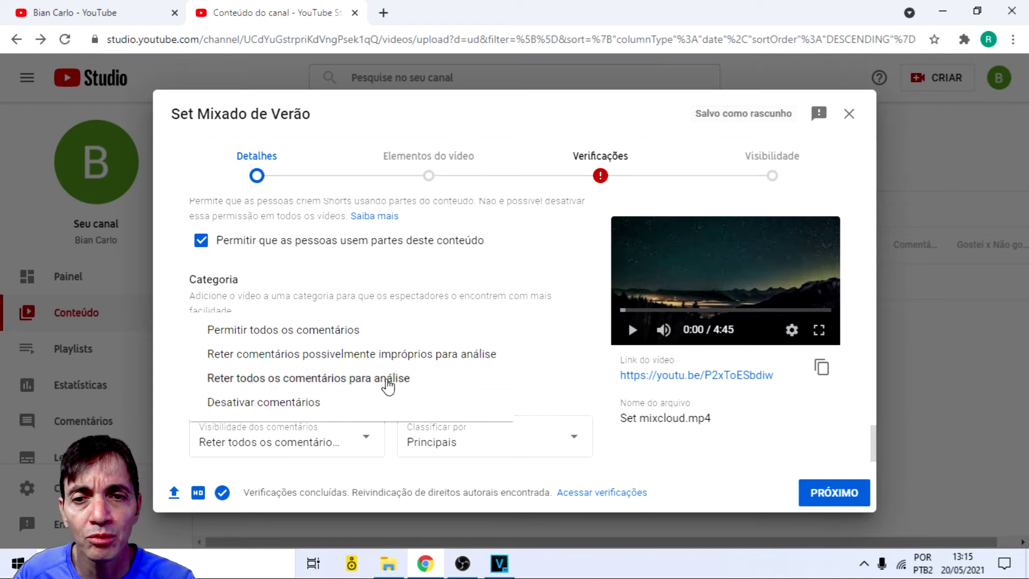
{"action": "left_click", "coordinate": [290, 403]}
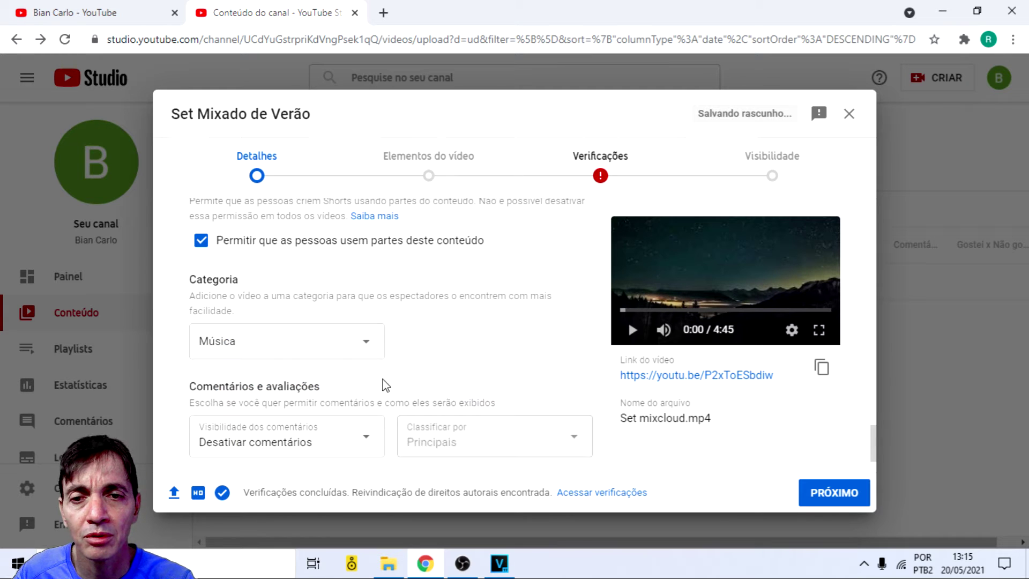
{"action": "left_click", "coordinate": [365, 434]}
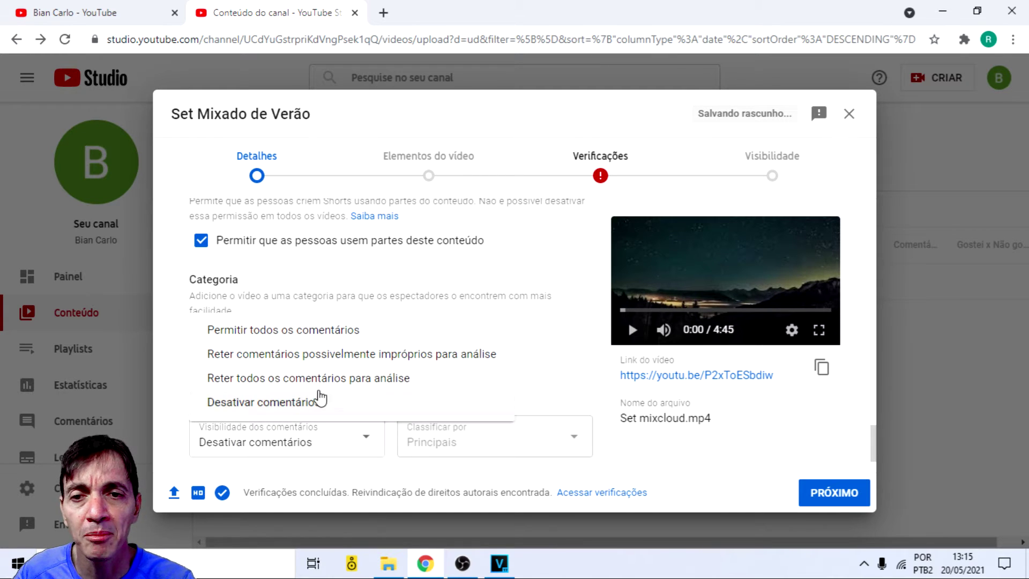
{"action": "left_click", "coordinate": [296, 330]}
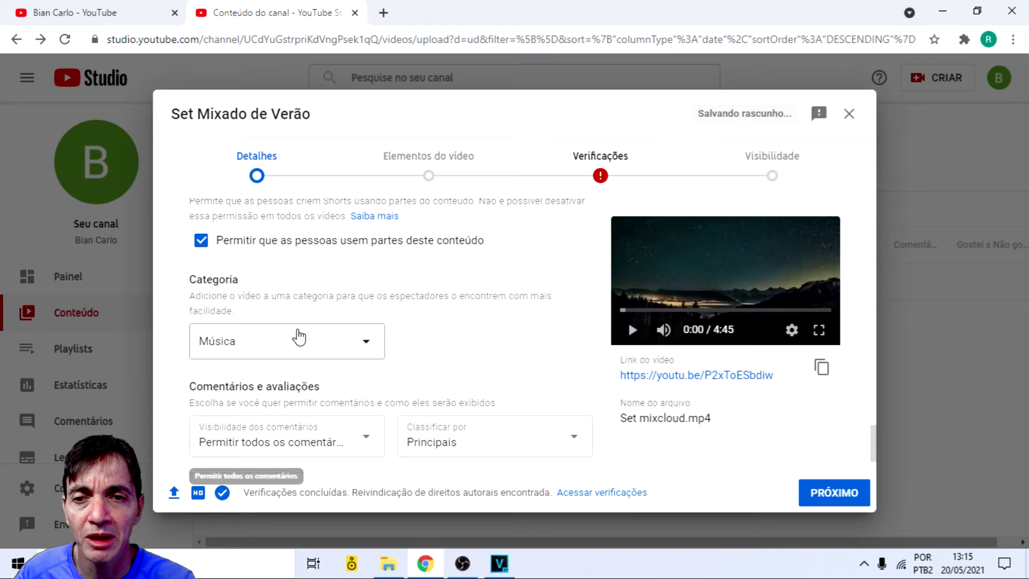
{"action": "left_click", "coordinate": [317, 440]}
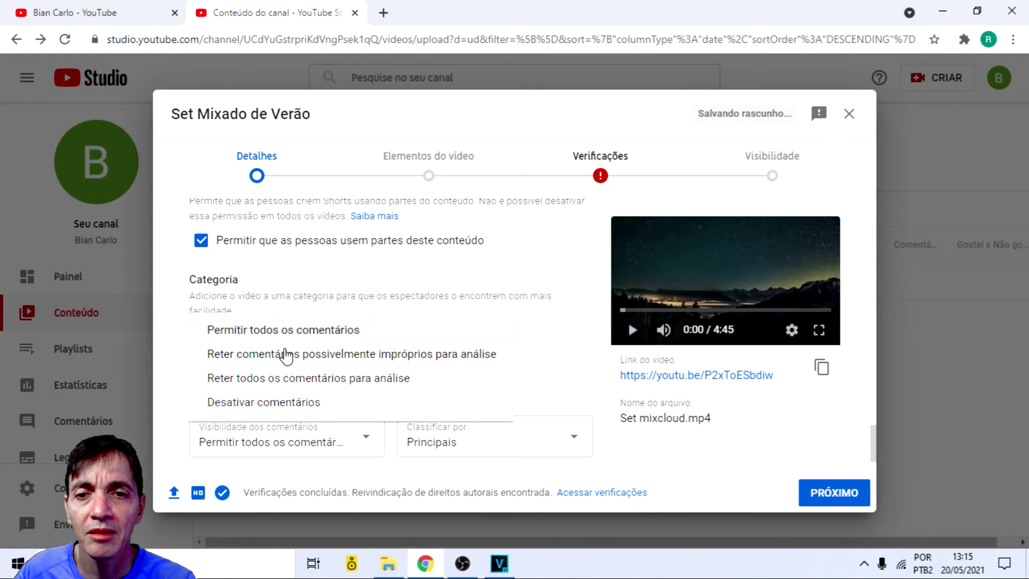
{"action": "left_click", "coordinate": [411, 356]}
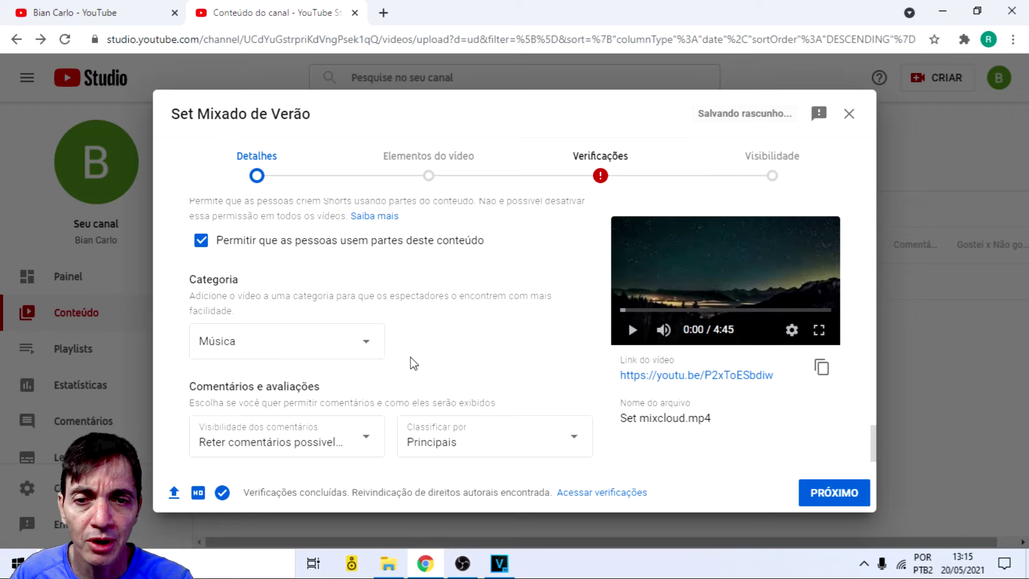
Step: Keep comment sorting on Principais and uncheck showing viewers' Gostei/Não gostei counts
{"action": "scroll", "coordinate": [346, 453], "scroll_direction": "down", "scroll_amount": 2}
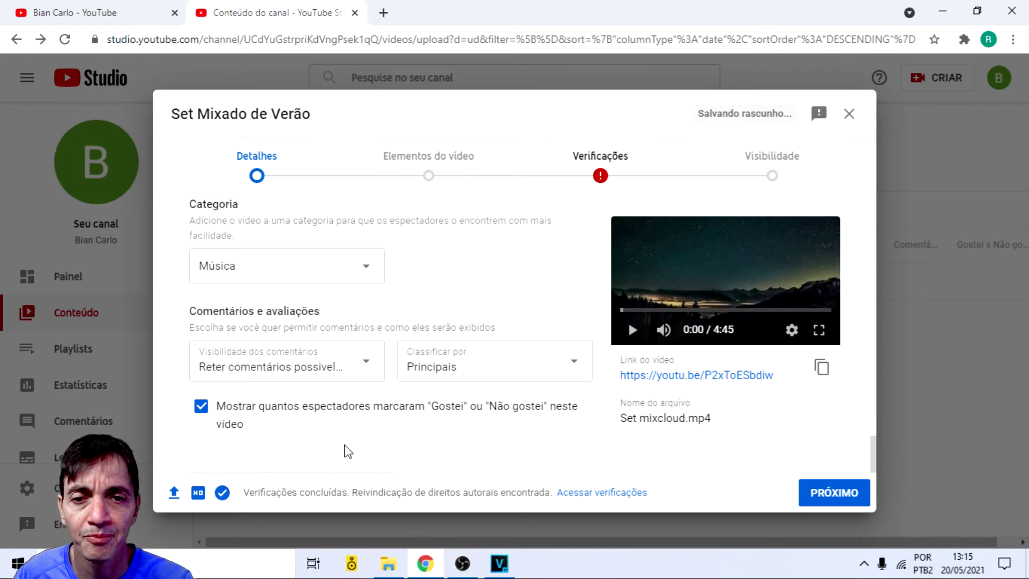
{"action": "left_click", "coordinate": [441, 364]}
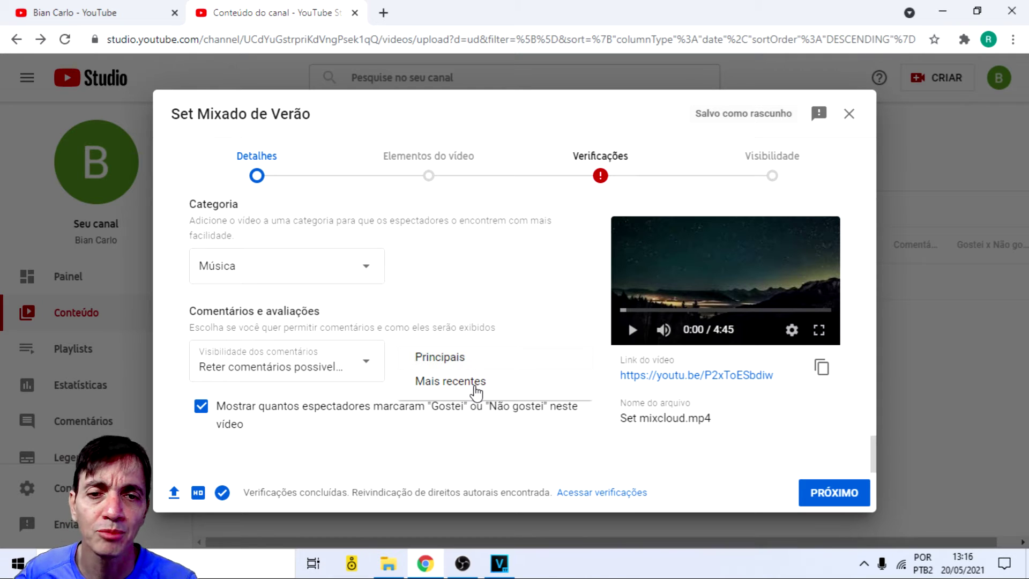
{"action": "left_click", "coordinate": [439, 357]}
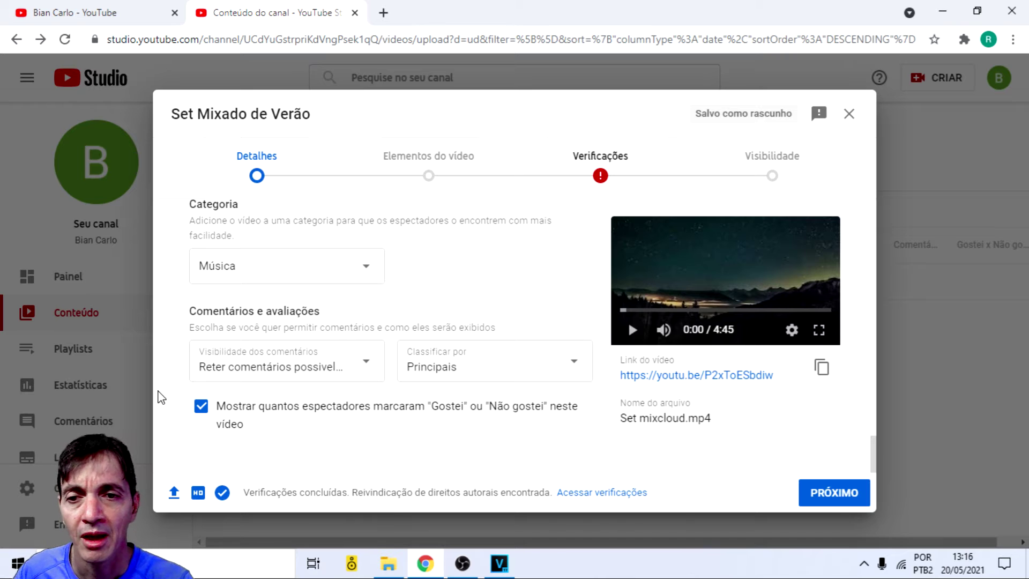
{"action": "left_click", "coordinate": [200, 410]}
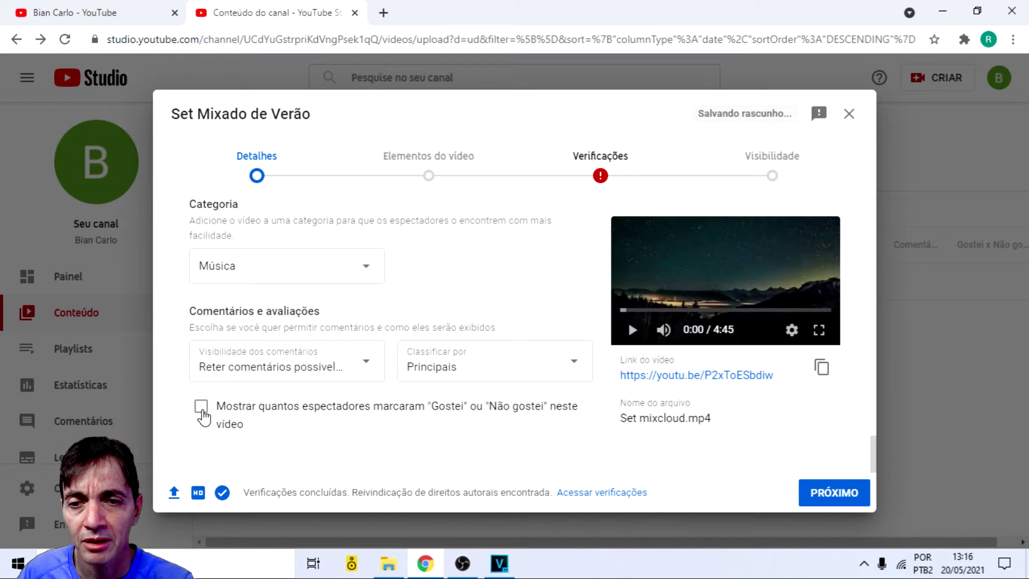
Step: Open youtube.com in a new tab and play the Criança Paga? video
{"action": "left_click", "coordinate": [48, 14]}
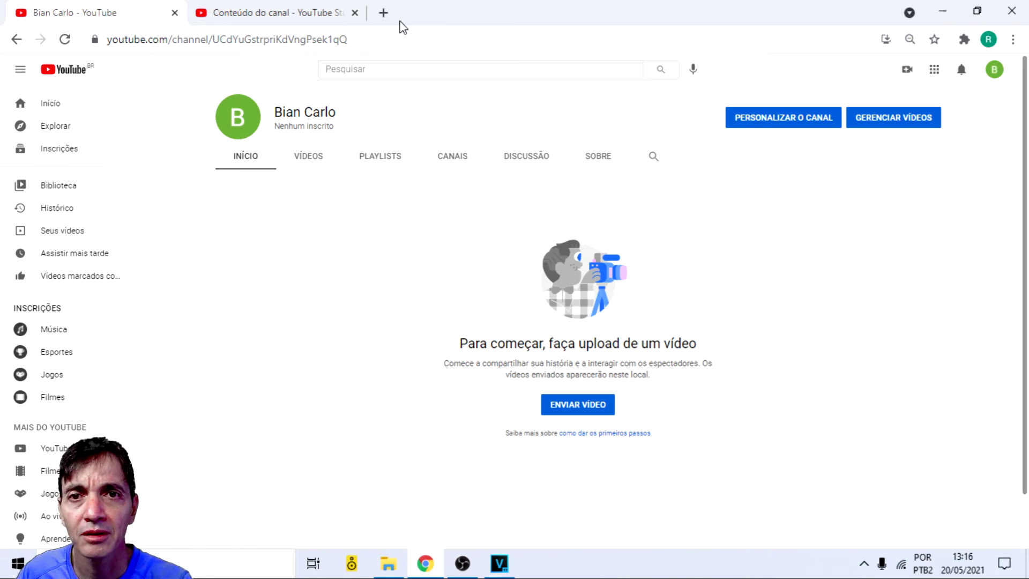
{"action": "left_click", "coordinate": [384, 12]}
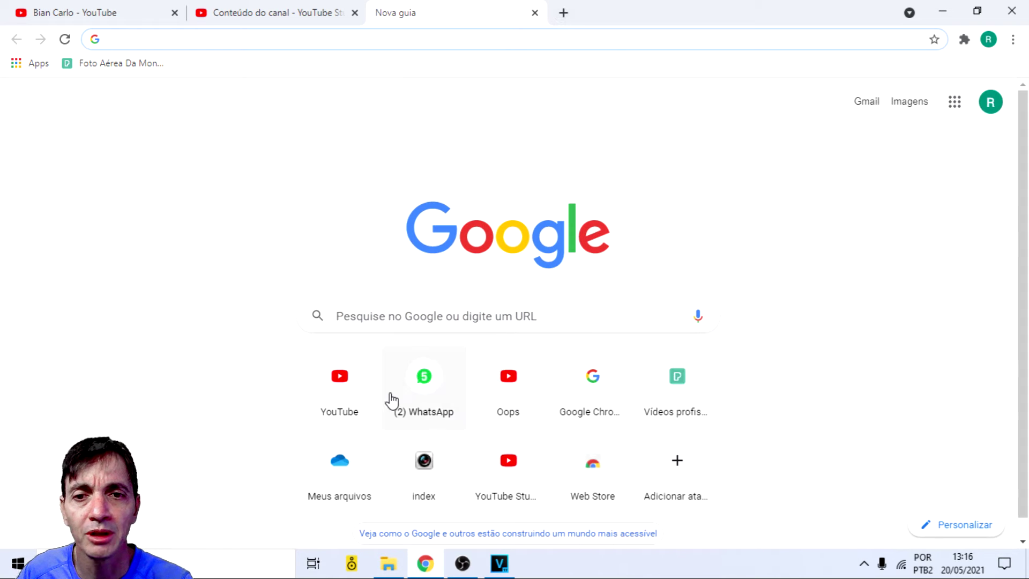
{"action": "type", "text": "youtube.com"}
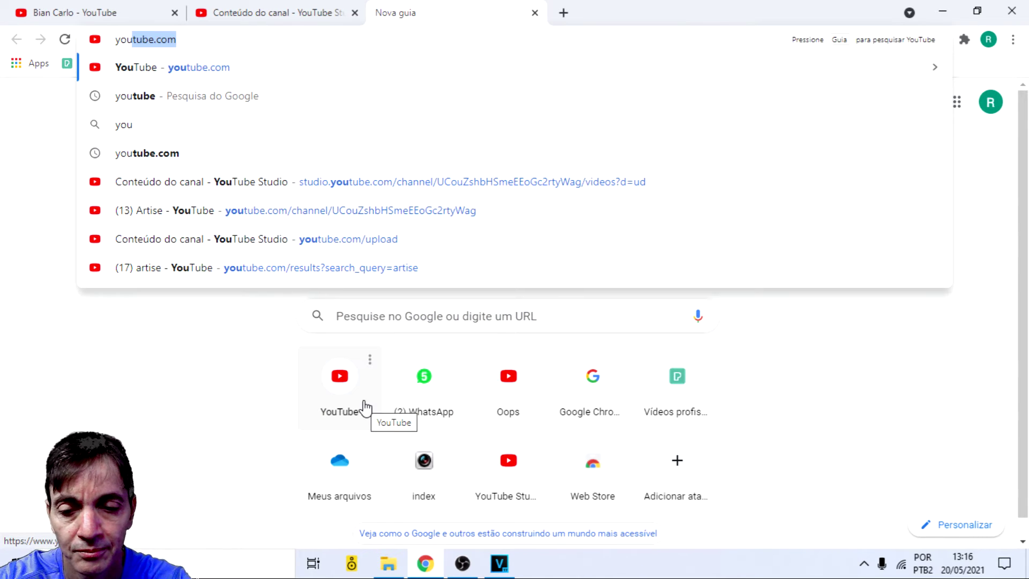
{"action": "key", "text": "Return"}
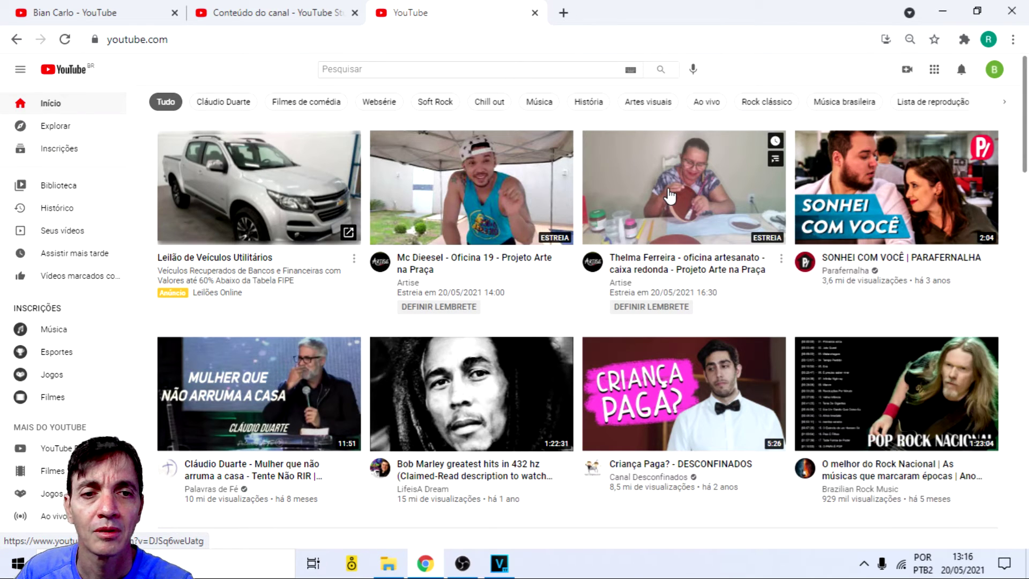
{"action": "left_click", "coordinate": [624, 340]}
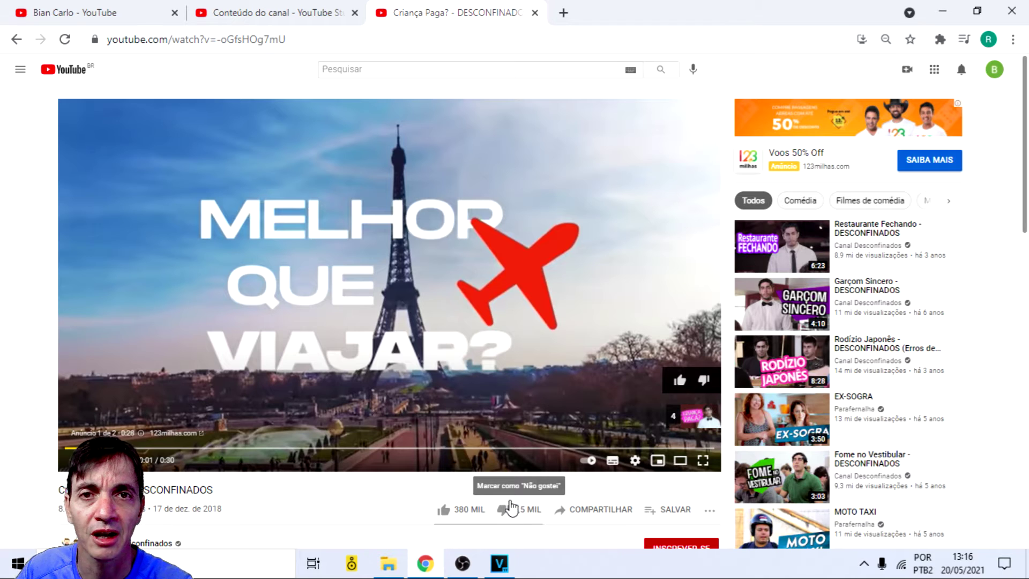
Step: Back in the Studio details, tick showing how many viewers liked or disliked the video
{"action": "left_click", "coordinate": [258, 12]}
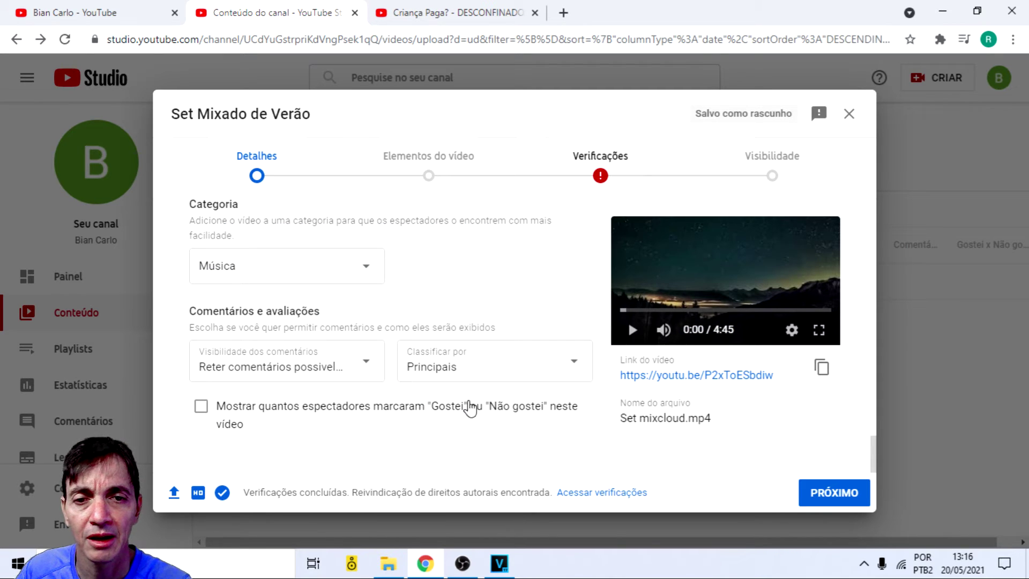
{"action": "left_click", "coordinate": [429, 13]}
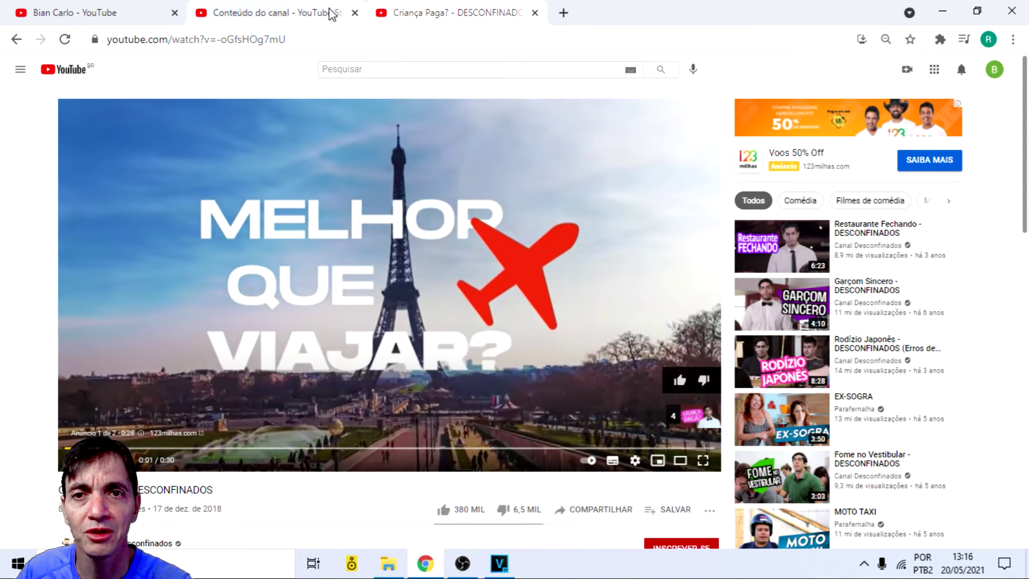
{"action": "left_click", "coordinate": [276, 12]}
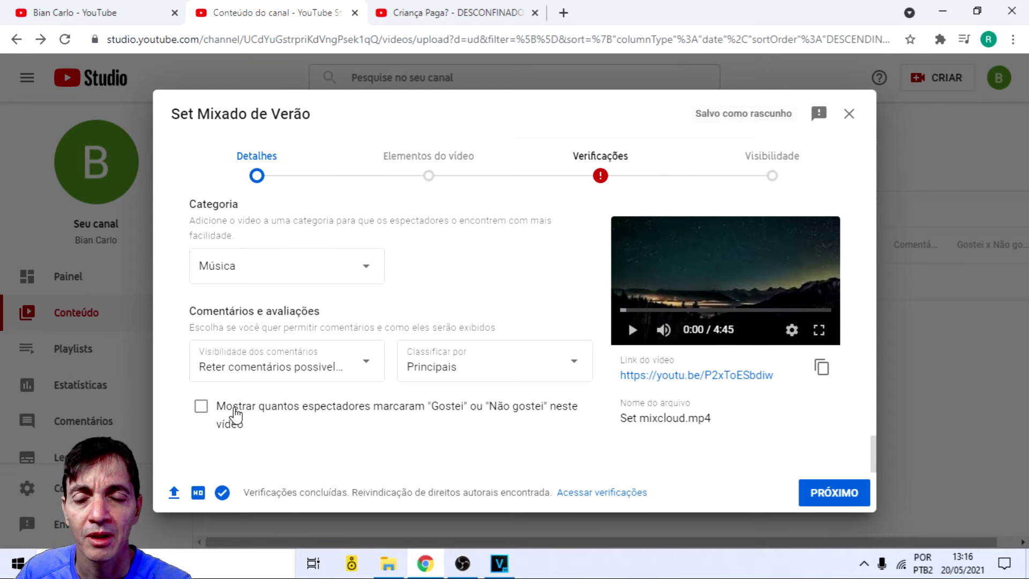
{"action": "left_click", "coordinate": [494, 13]}
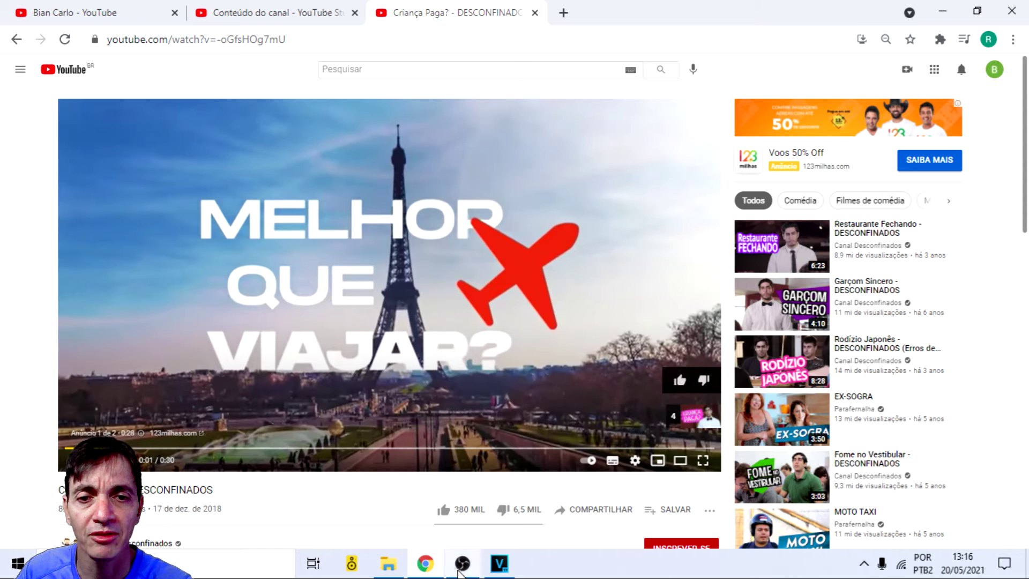
{"action": "left_click", "coordinate": [302, 12]}
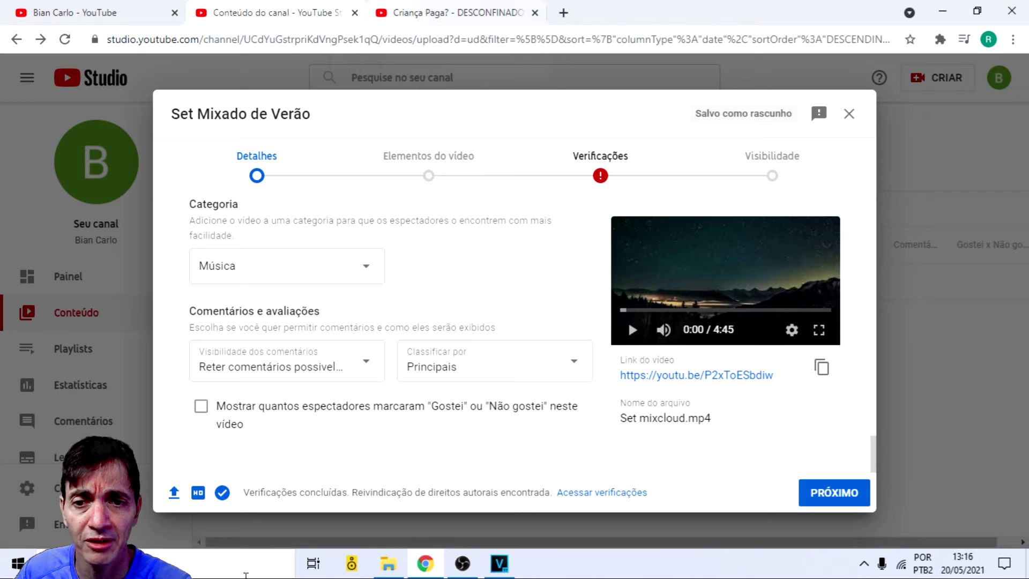
{"action": "left_click", "coordinate": [208, 410]}
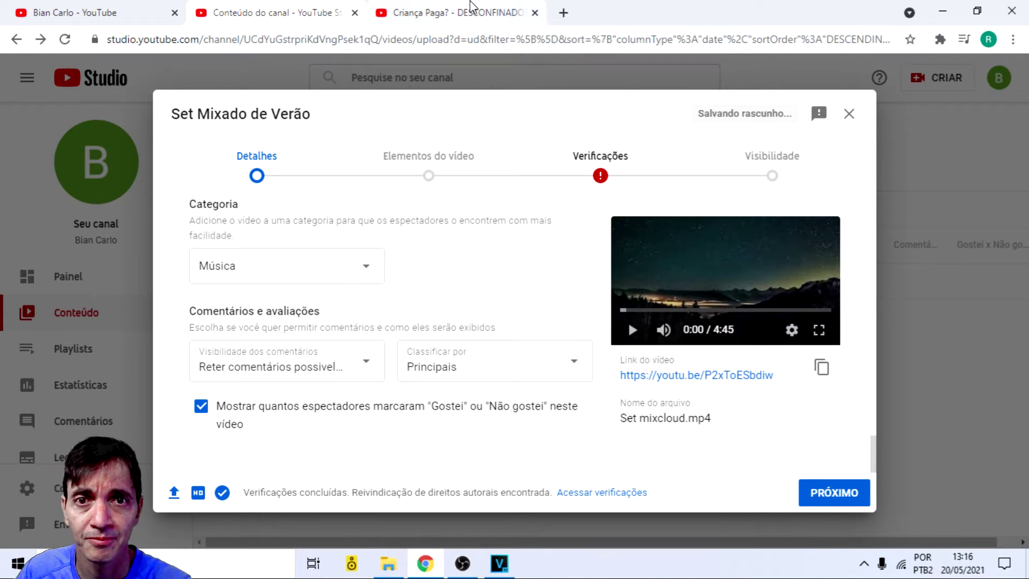
{"action": "left_click", "coordinate": [476, 11]}
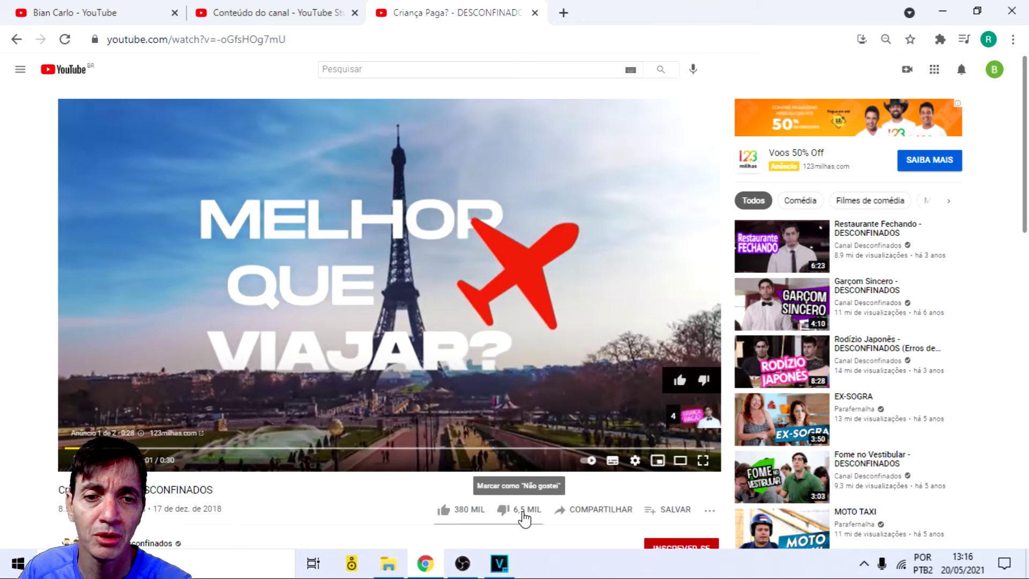
{"action": "left_click", "coordinate": [327, 12]}
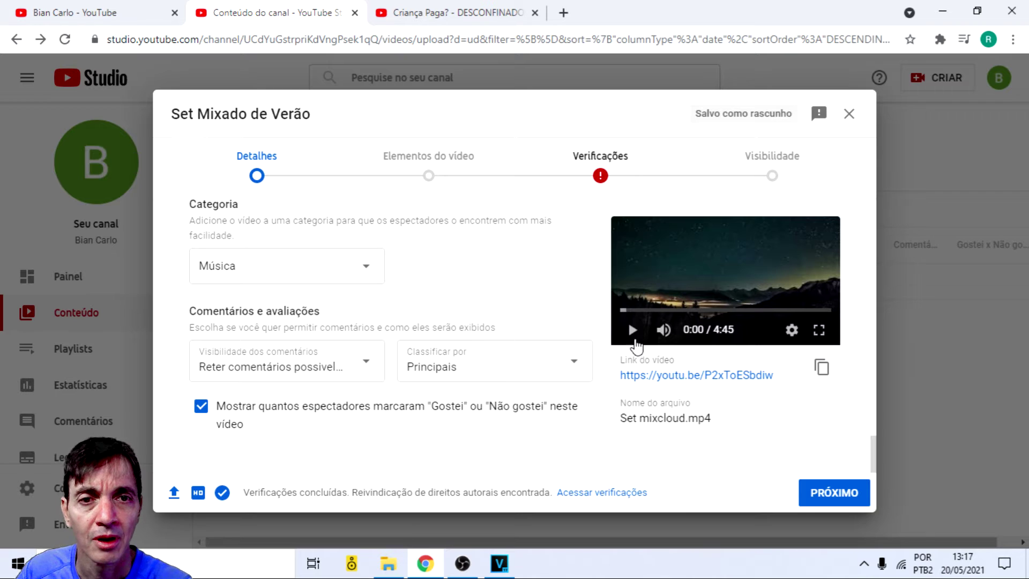
Step: Scroll the Detalhes pane up to the Miniatura and playlist sections
{"action": "scroll", "coordinate": [625, 361], "scroll_direction": "up", "scroll_amount": 6}
{"action": "scroll", "coordinate": [616, 403], "scroll_direction": "up", "scroll_amount": 5}
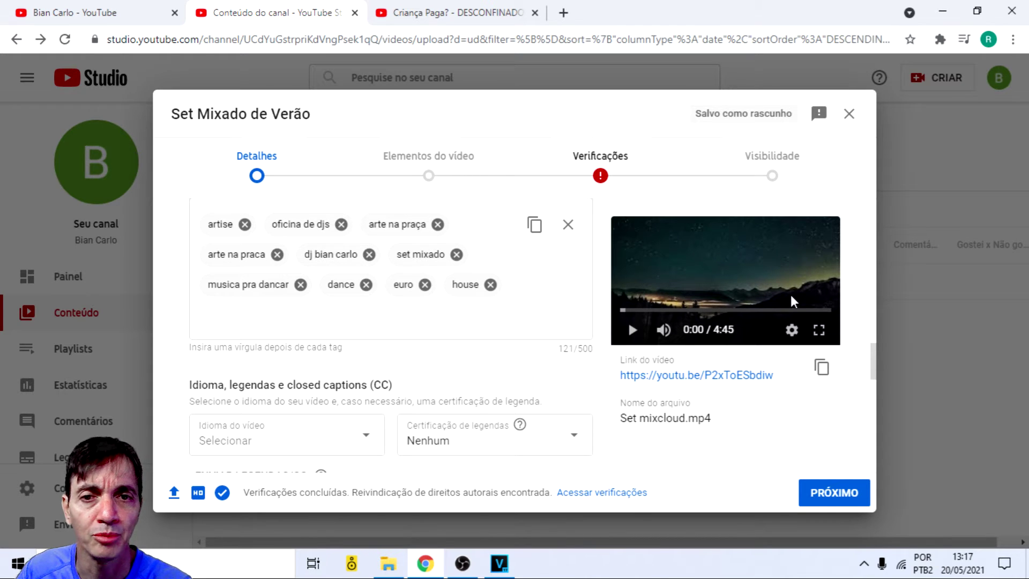
{"action": "scroll", "coordinate": [790, 292], "scroll_direction": "up", "scroll_amount": 6}
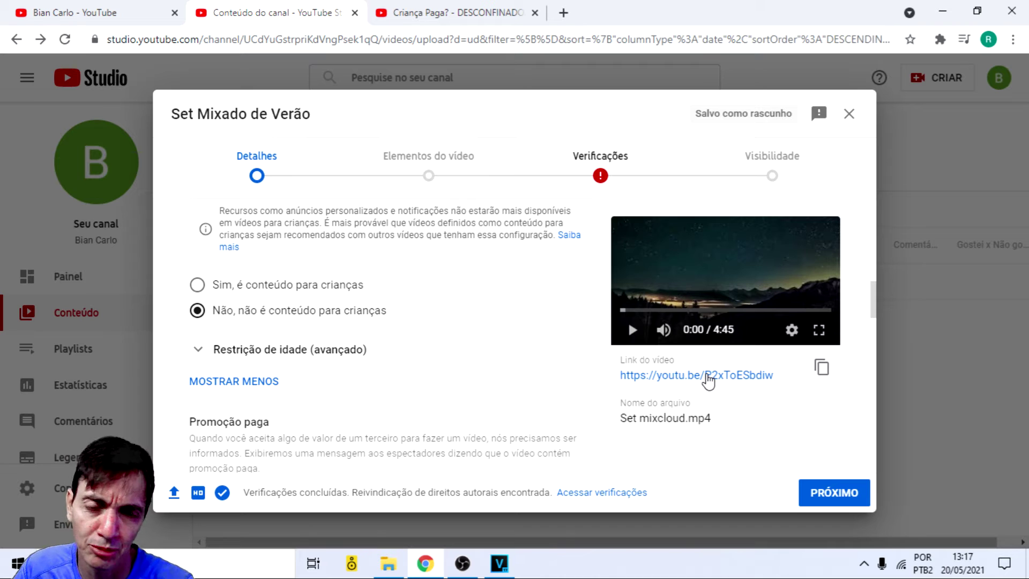
{"action": "scroll", "coordinate": [709, 381], "scroll_direction": "up", "scroll_amount": 3}
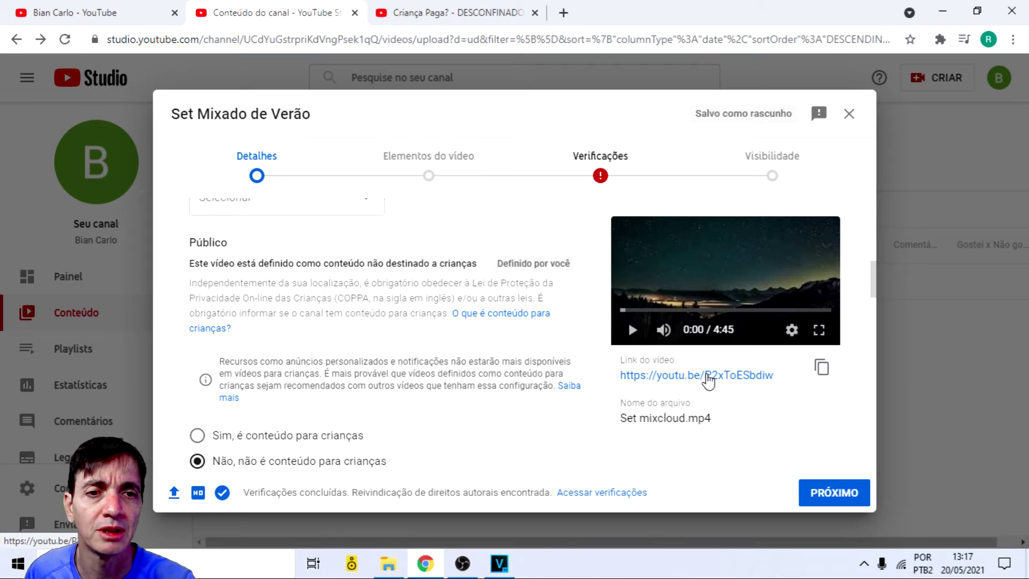
{"action": "scroll", "coordinate": [724, 394], "scroll_direction": "up", "scroll_amount": 4}
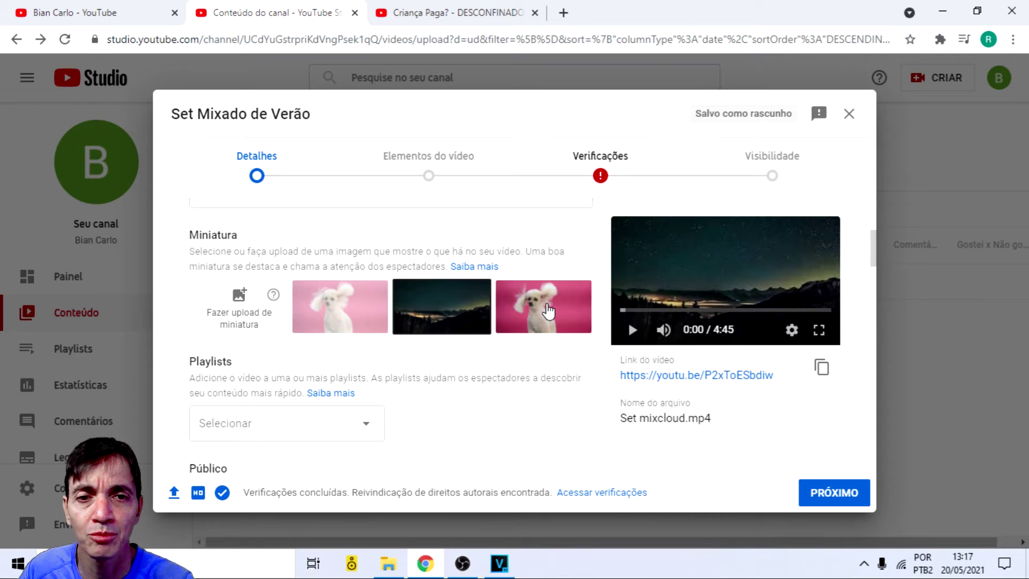
Step: Choose the pink poodle thumbnail, dismiss the custom-upload verification notice, and continue to Elementos do vídeo
{"action": "left_click", "coordinate": [318, 325]}
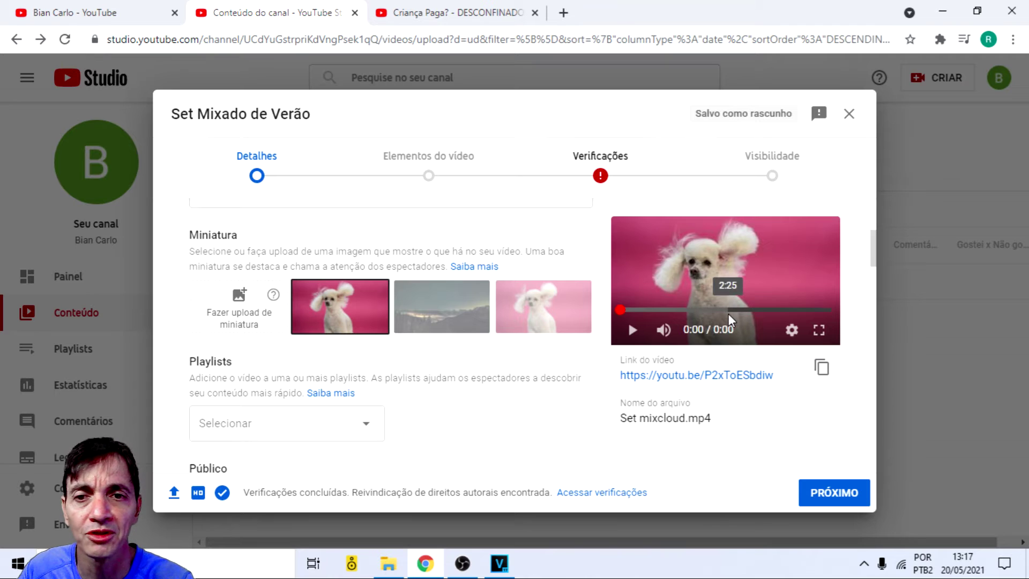
{"action": "left_click", "coordinate": [239, 303]}
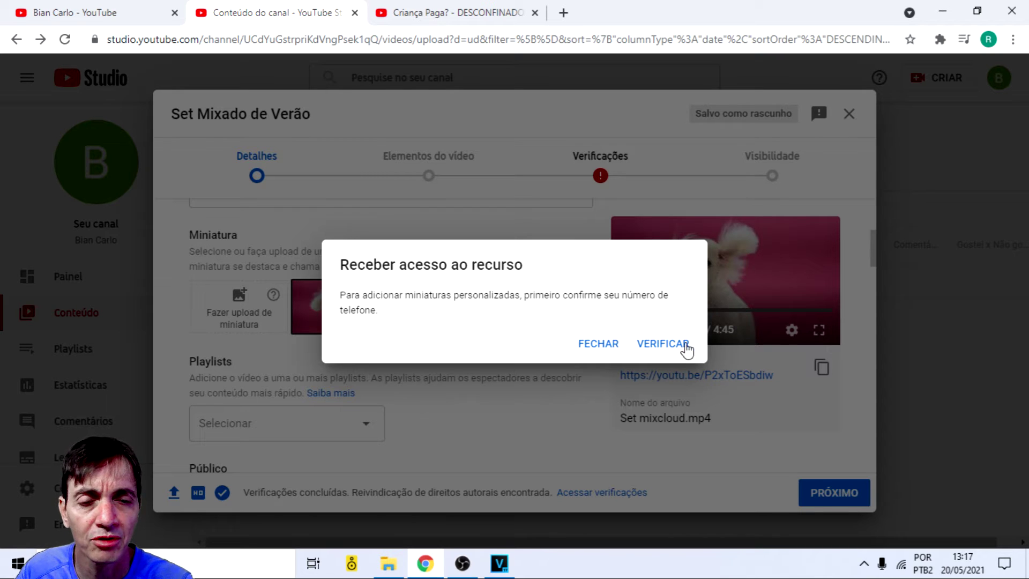
{"action": "left_click", "coordinate": [595, 346]}
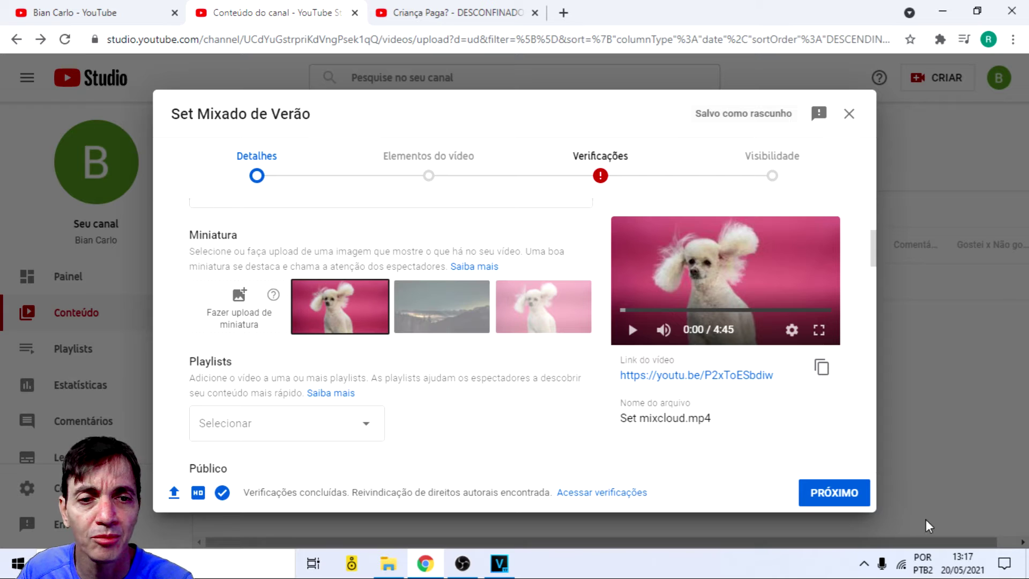
{"action": "left_click", "coordinate": [855, 494]}
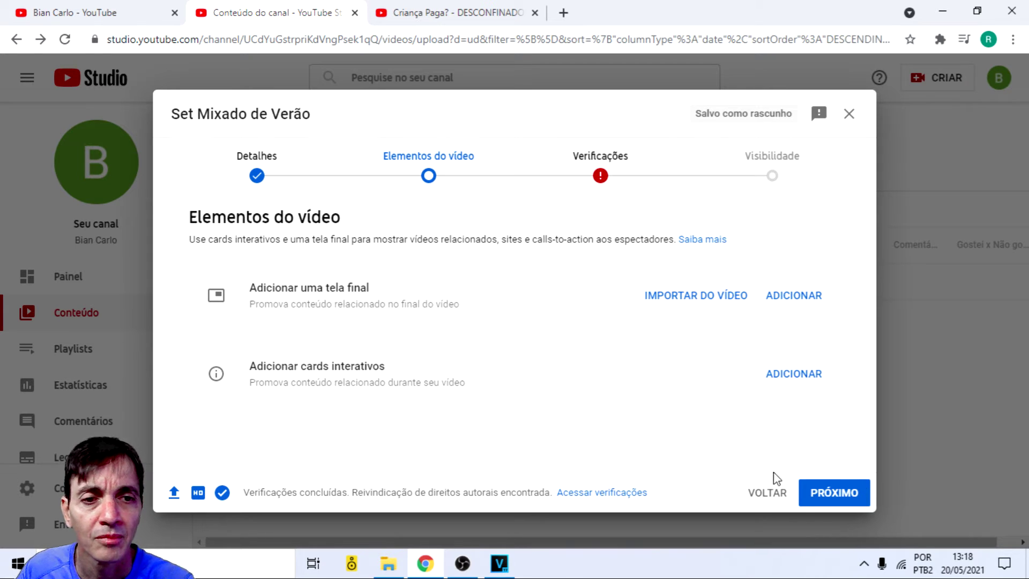
Step: Advance to Verificações and open the details of the Direitos autorais claim
{"action": "left_click", "coordinate": [821, 495]}
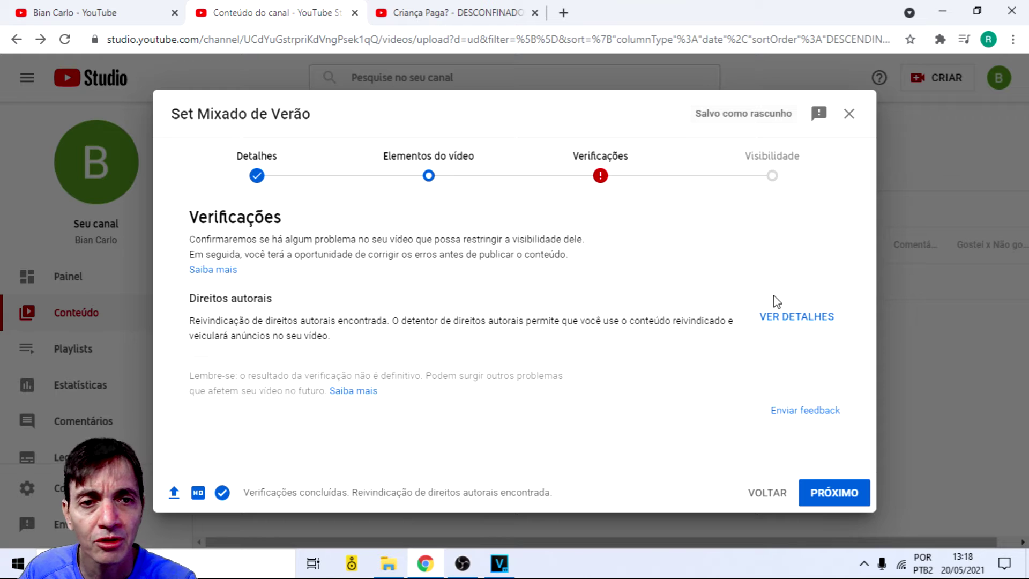
{"action": "left_click", "coordinate": [786, 319]}
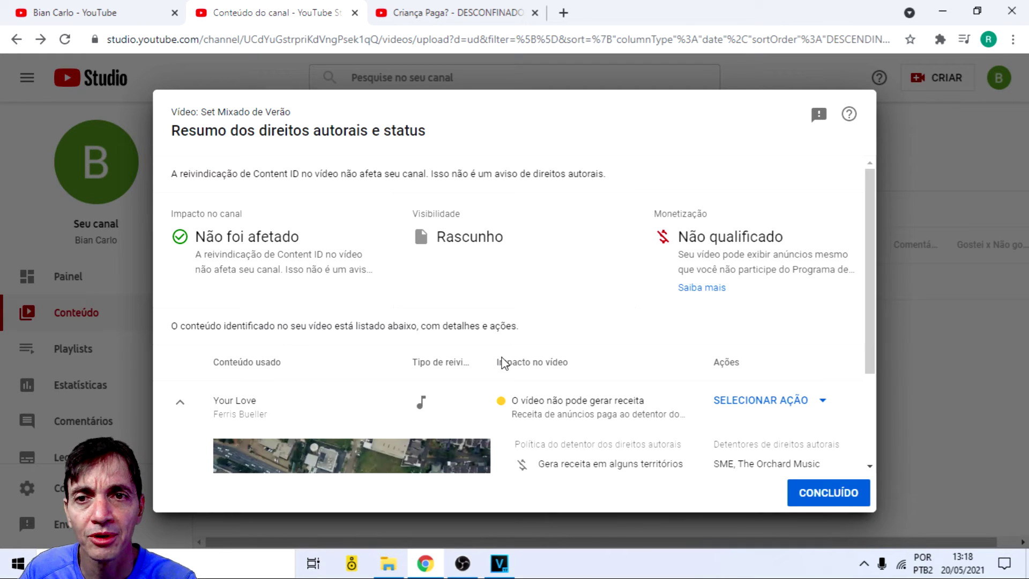
Step: Inspect the Your Love claim: channel Não foi afetado, monetization Não qualificado
{"action": "scroll", "coordinate": [501, 361], "scroll_direction": "down", "scroll_amount": 3}
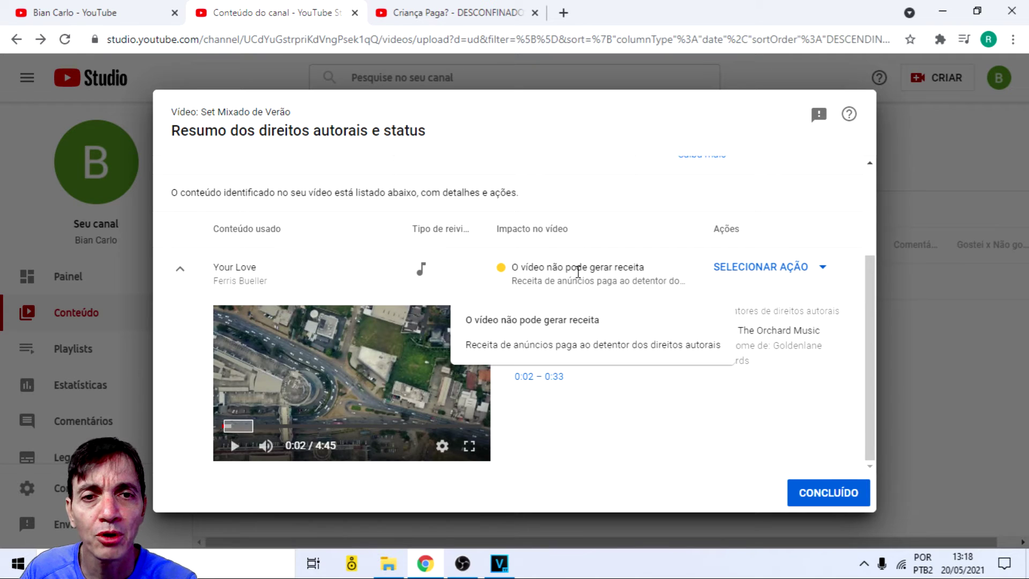
{"action": "left_click", "coordinate": [443, 278]}
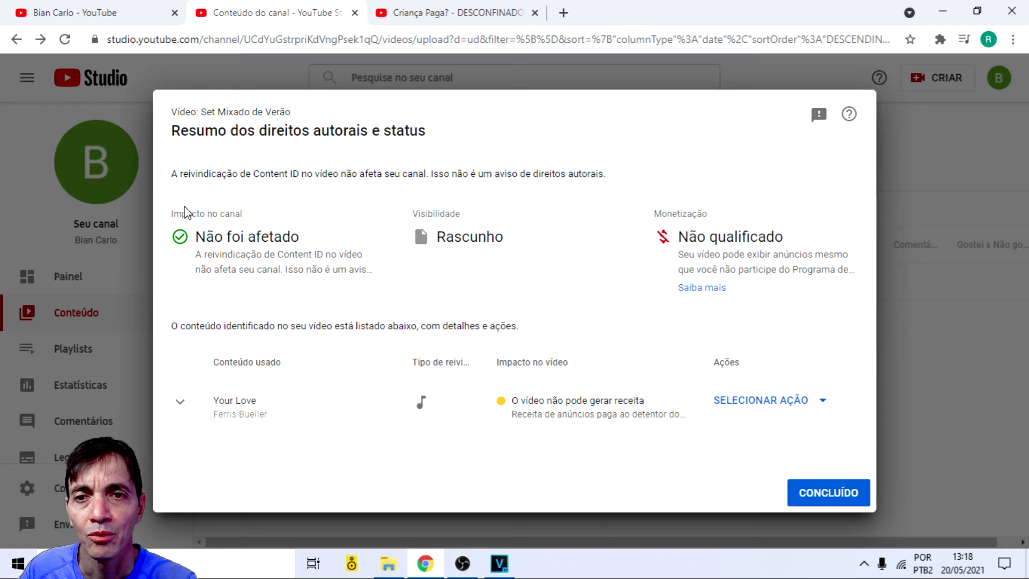
{"action": "left_click_drag", "start_coordinate": [196, 237], "coordinate": [308, 239]}
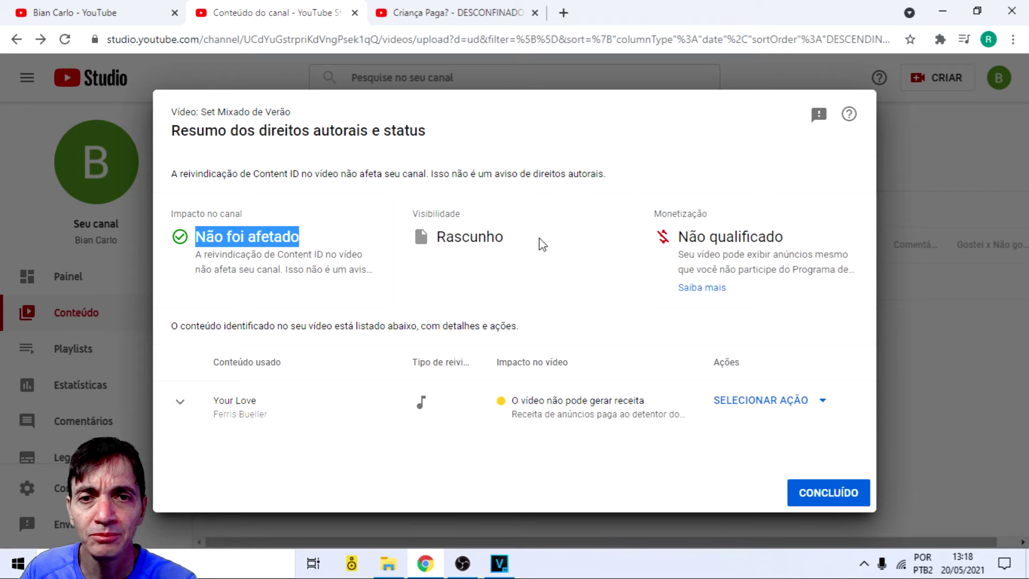
{"action": "left_click_drag", "start_coordinate": [678, 236], "coordinate": [787, 235]}
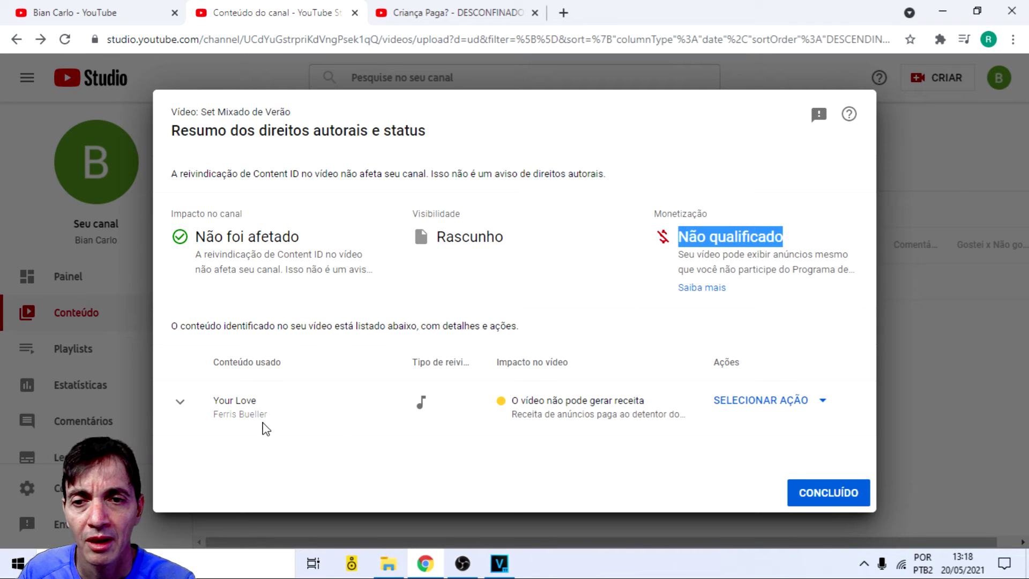
{"action": "left_click_drag", "start_coordinate": [258, 402], "coordinate": [212, 406]}
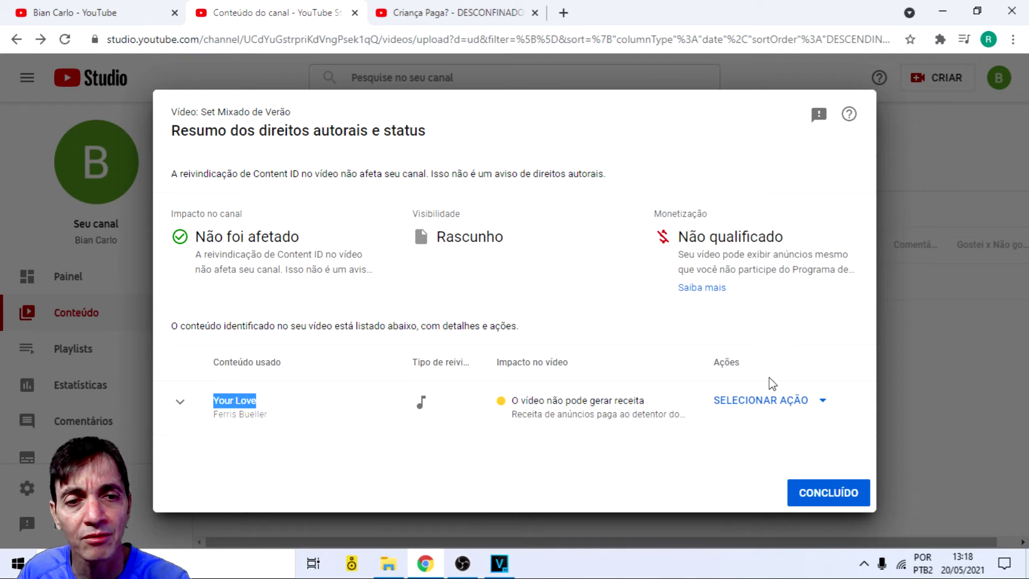
Step: View the claim's available actions without choosing one, then close the copyright summary
{"action": "left_click", "coordinate": [821, 403]}
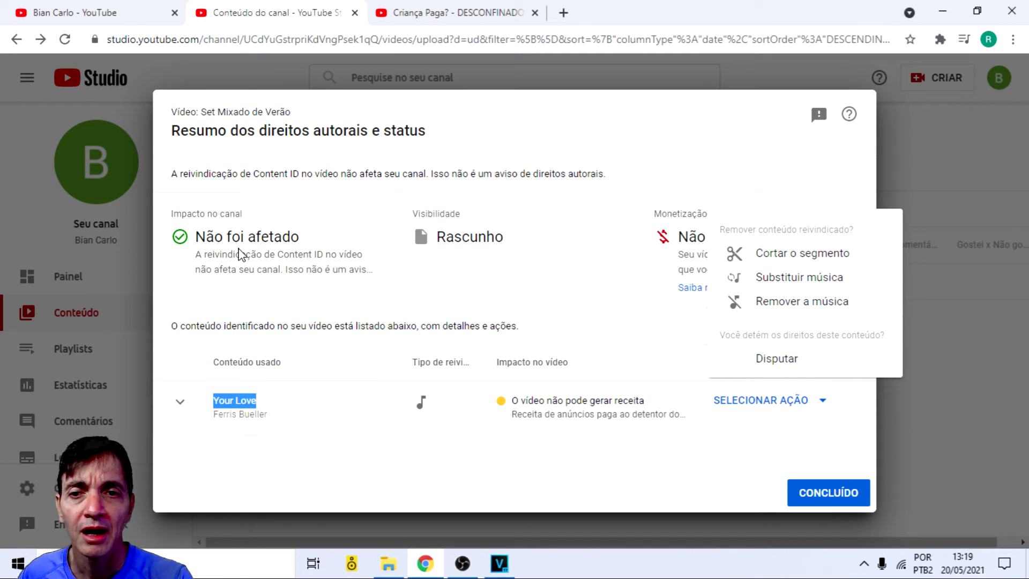
{"action": "left_click", "coordinate": [272, 421]}
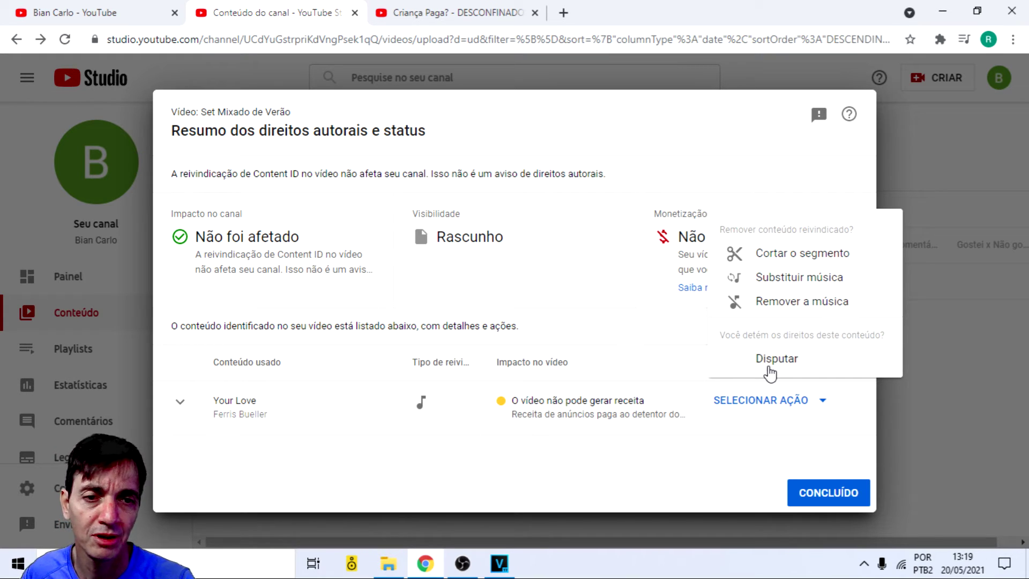
{"action": "left_click", "coordinate": [584, 304]}
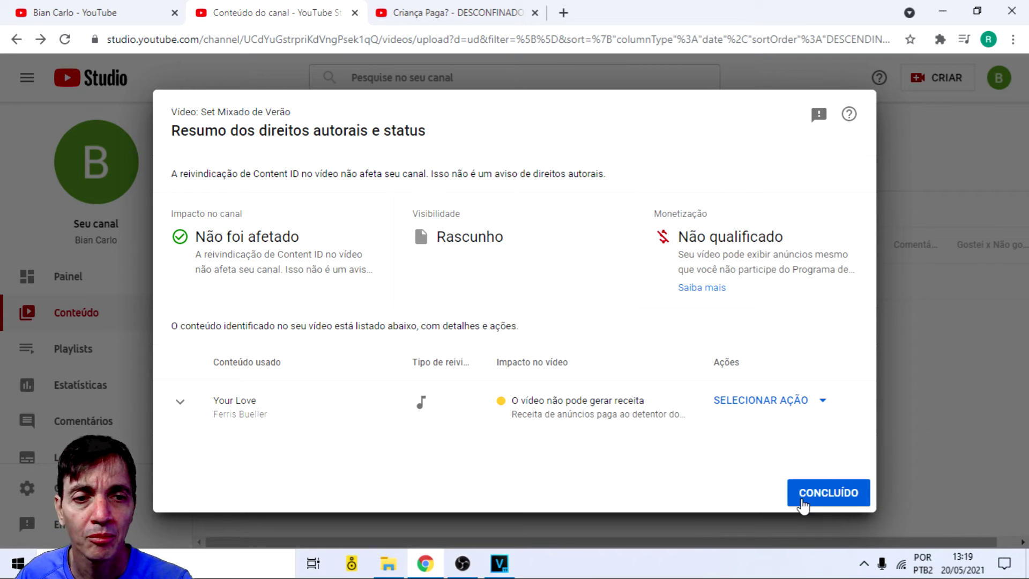
{"action": "left_click", "coordinate": [804, 502]}
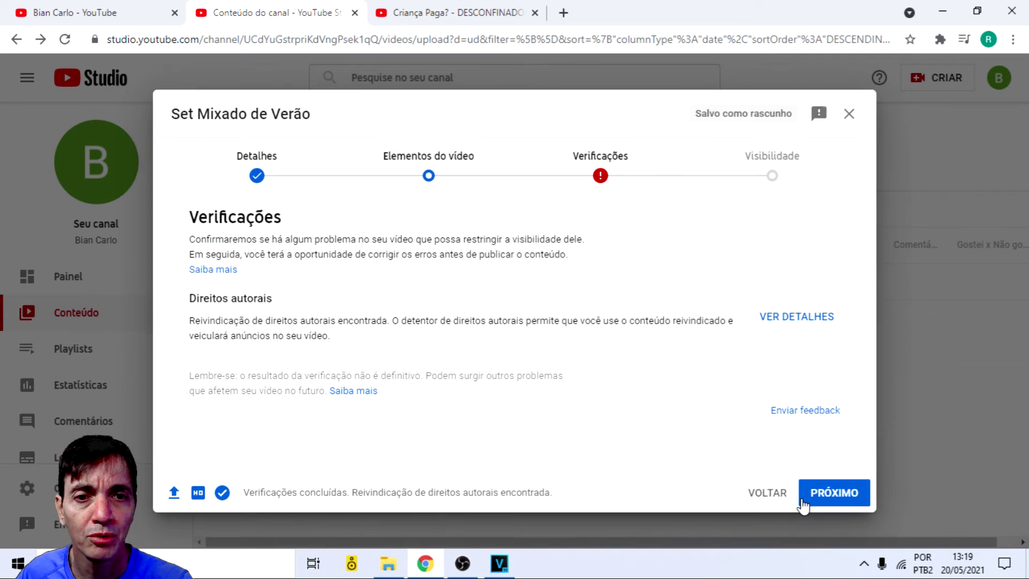
Step: In Visibilidade, try Privado and Não listado, finally choosing Público
{"action": "left_click", "coordinate": [839, 493]}
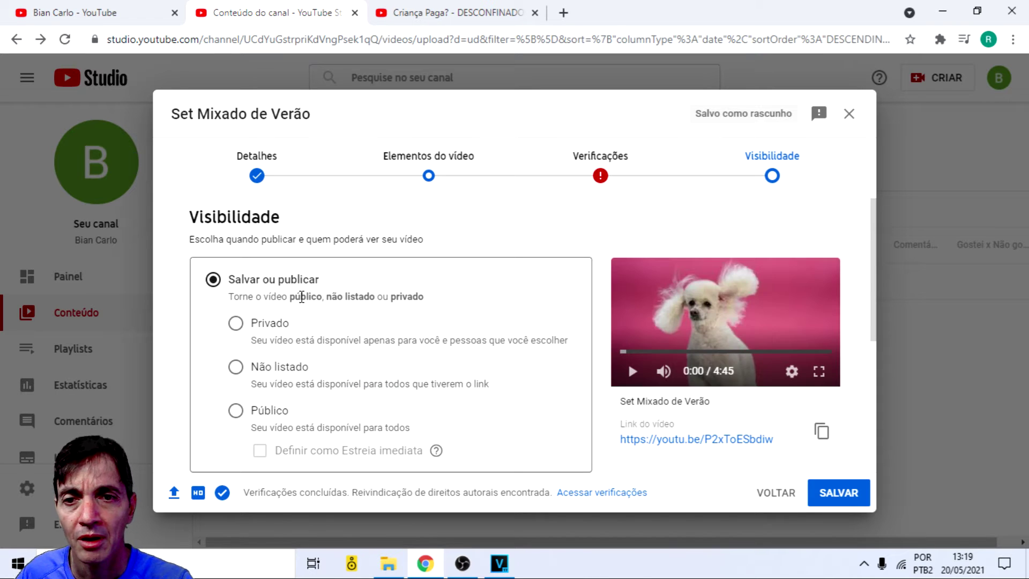
{"action": "scroll", "coordinate": [299, 293], "scroll_direction": "down", "scroll_amount": 3}
{"action": "scroll", "coordinate": [301, 296], "scroll_direction": "up", "scroll_amount": 3}
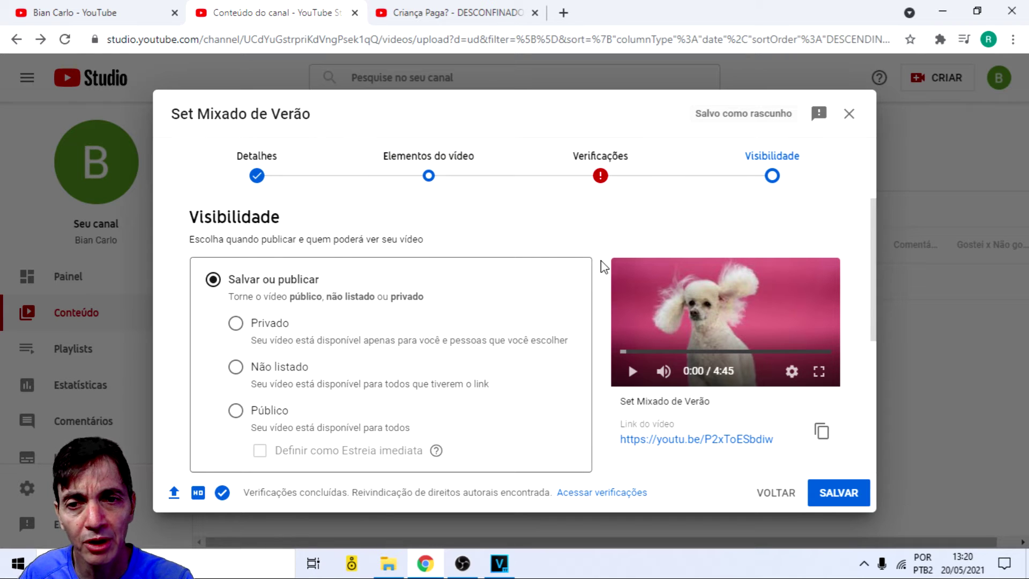
{"action": "left_click", "coordinate": [236, 322]}
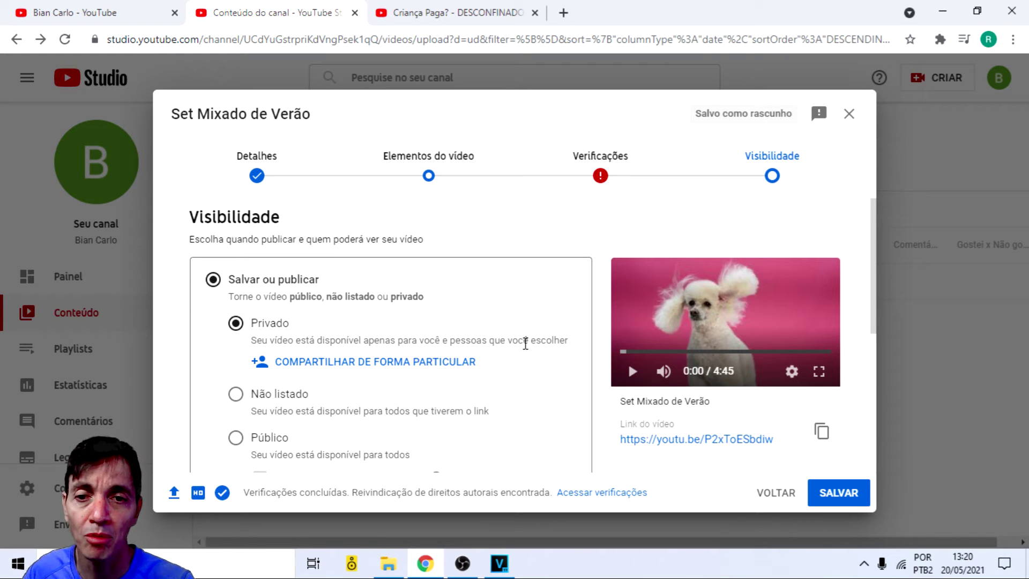
{"action": "left_click", "coordinate": [236, 394]}
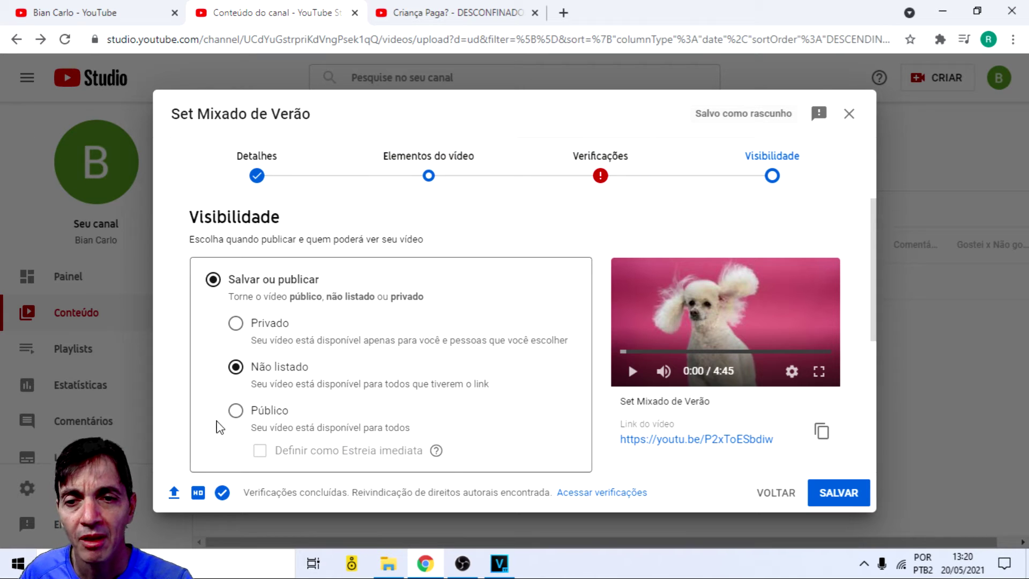
{"action": "left_click", "coordinate": [236, 411]}
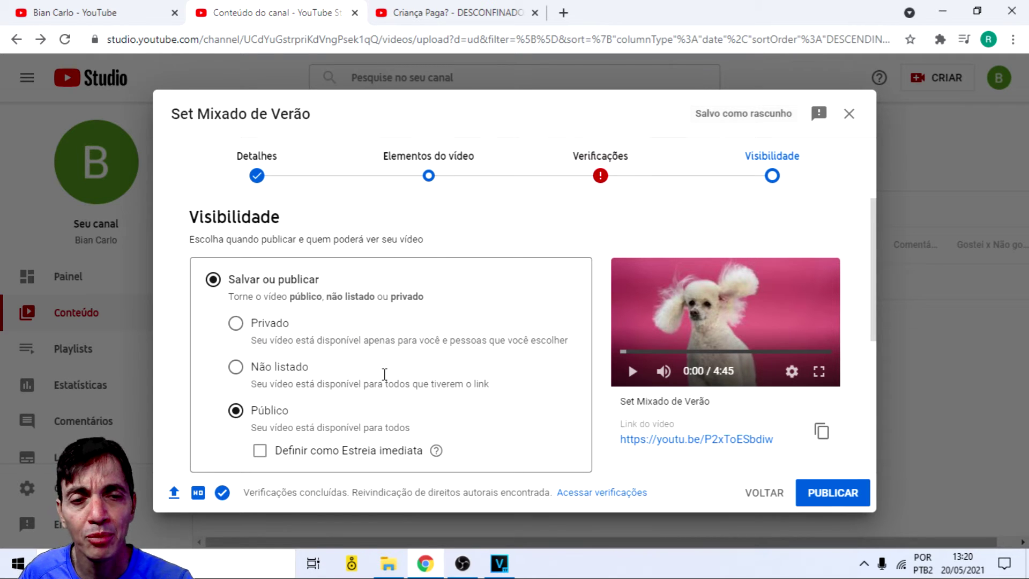
Step: Scroll the Visibilidade step down to the Programar scheduling option
{"action": "scroll", "coordinate": [518, 313], "scroll_direction": "down", "scroll_amount": 3}
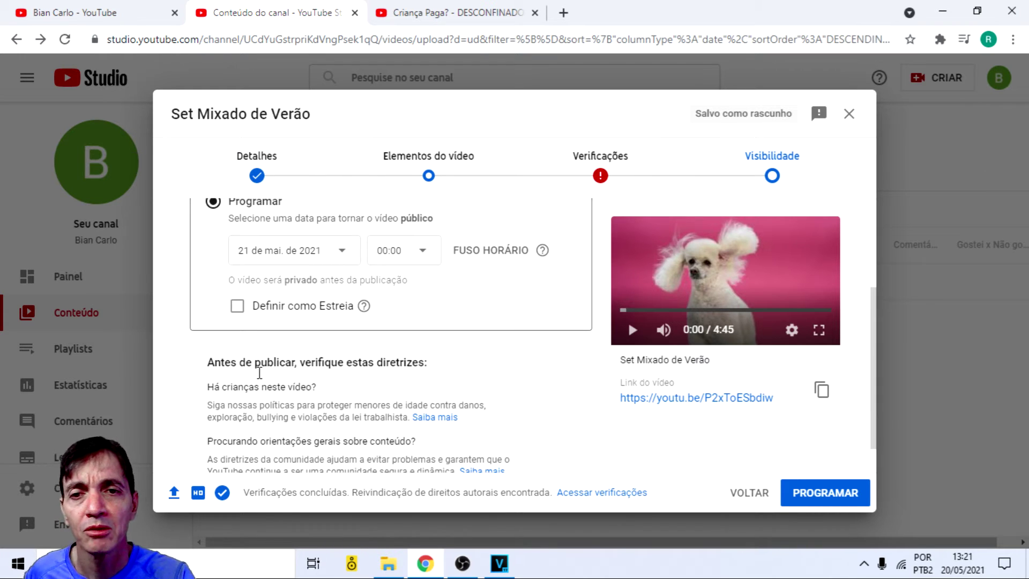
{"action": "scroll", "coordinate": [241, 368], "scroll_direction": "up", "scroll_amount": 3}
{"action": "scroll", "coordinate": [326, 374], "scroll_direction": "down", "scroll_amount": 2}
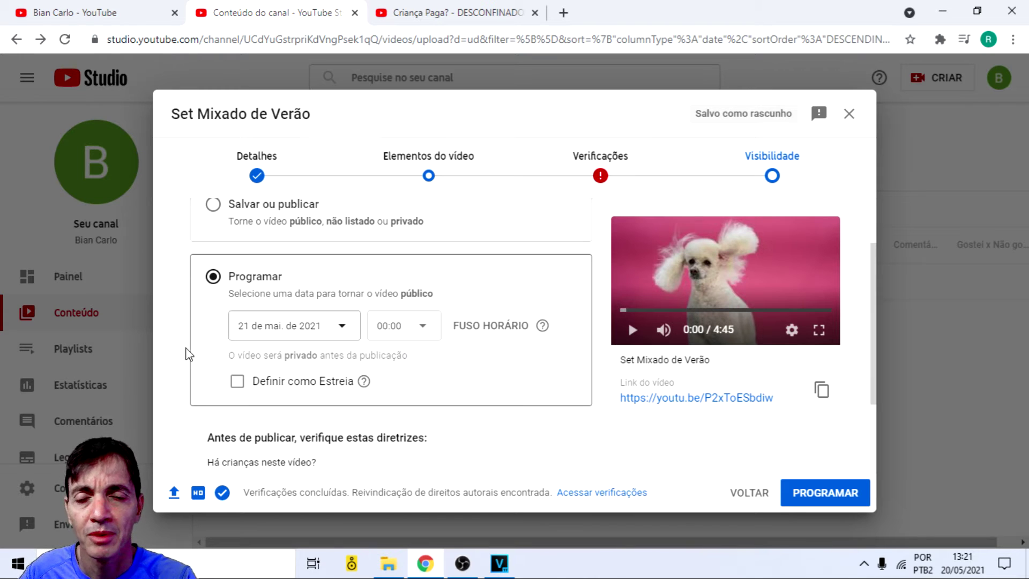
Step: Schedule for 20 de mai. de 2021 at 01:30 and tick Definir como Estreia
{"action": "left_click", "coordinate": [343, 327]}
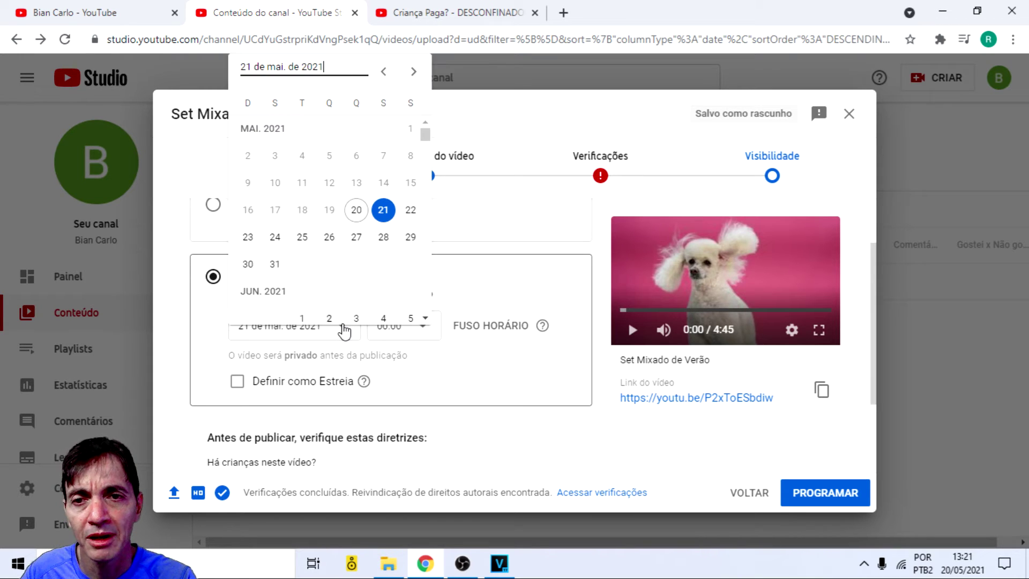
{"action": "left_click", "coordinate": [358, 220]}
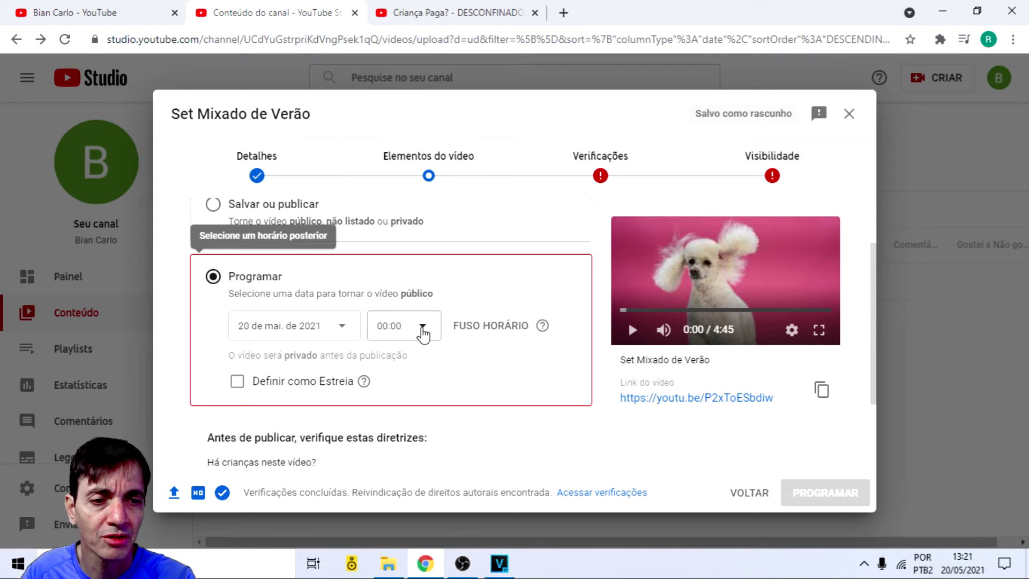
{"action": "left_click", "coordinate": [423, 331]}
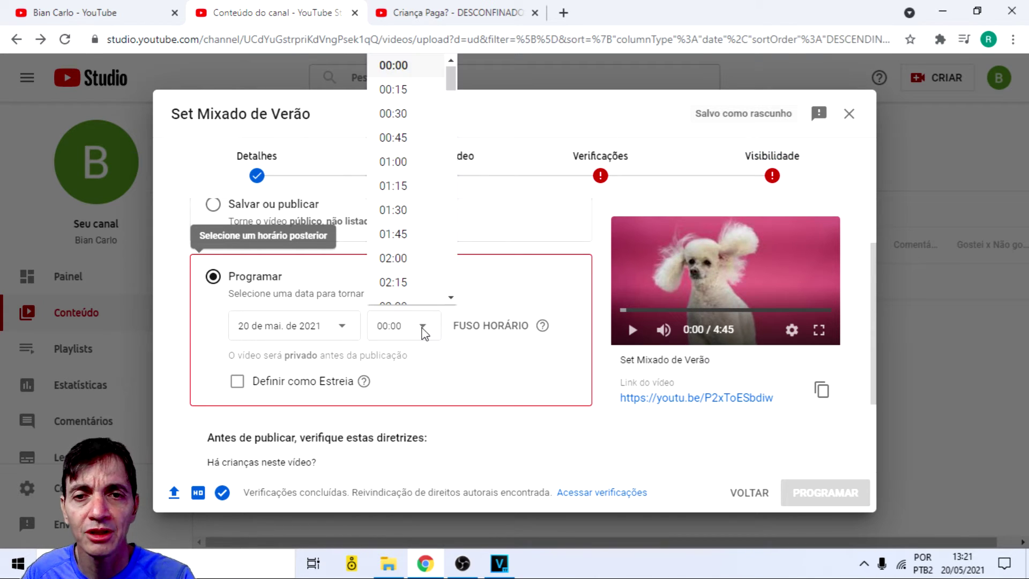
{"action": "left_click", "coordinate": [414, 212]}
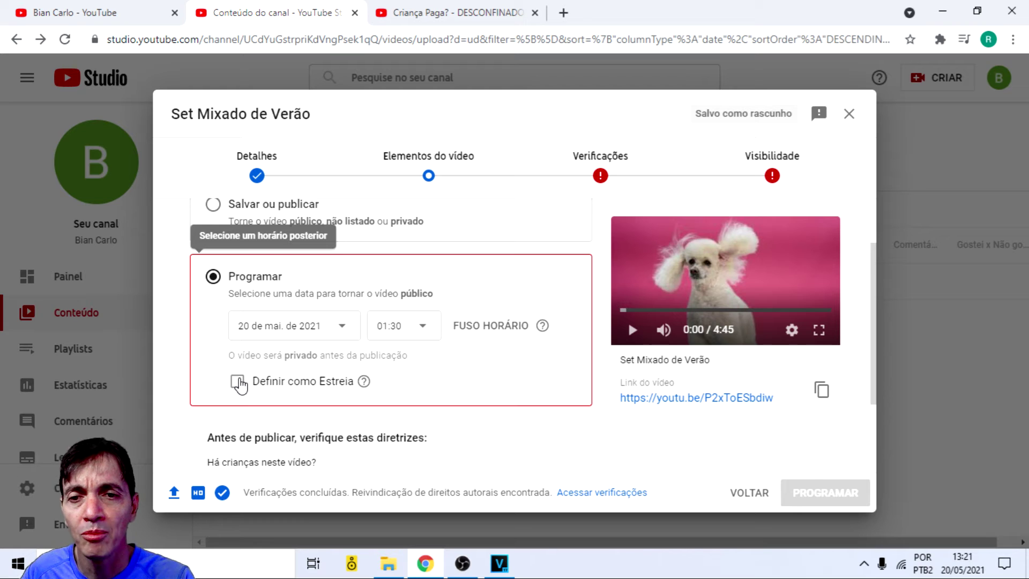
{"action": "left_click", "coordinate": [240, 383]}
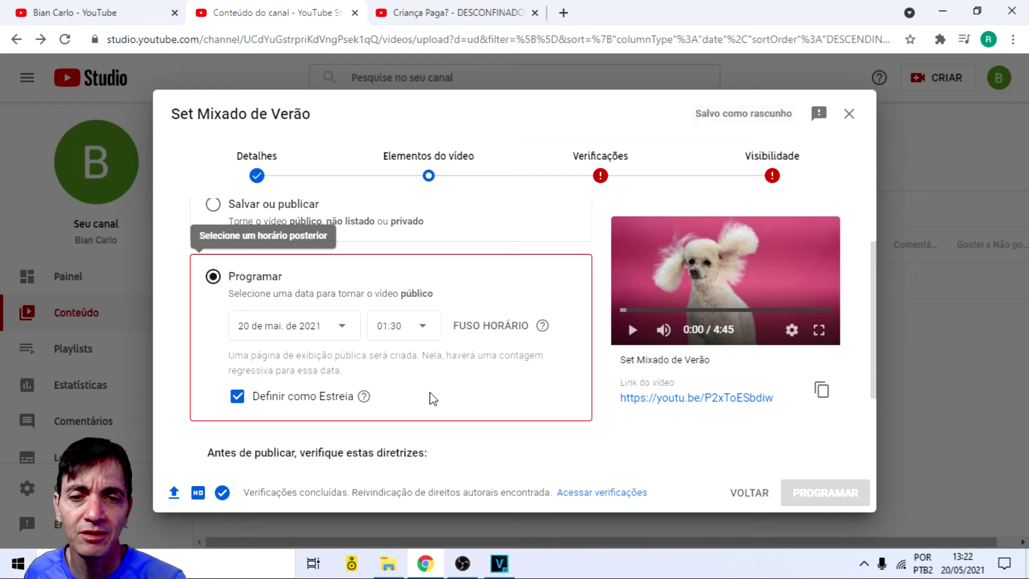
Step: Highlight the guidelines heading and the end of the children question text
{"action": "scroll", "coordinate": [433, 399], "scroll_direction": "down", "scroll_amount": 2}
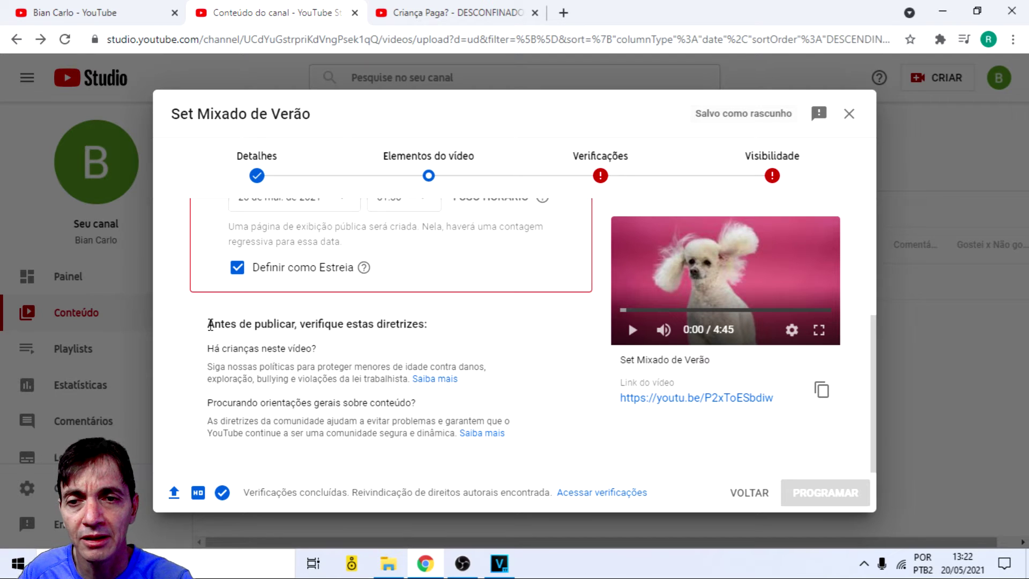
{"action": "left_click_drag", "start_coordinate": [212, 327], "coordinate": [453, 308]}
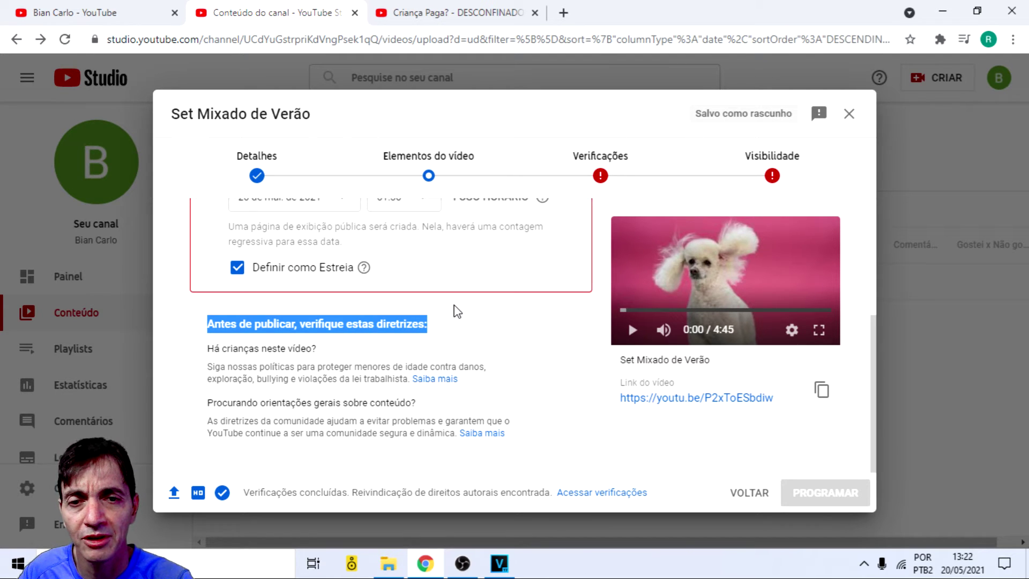
{"action": "left_click", "coordinate": [256, 360]}
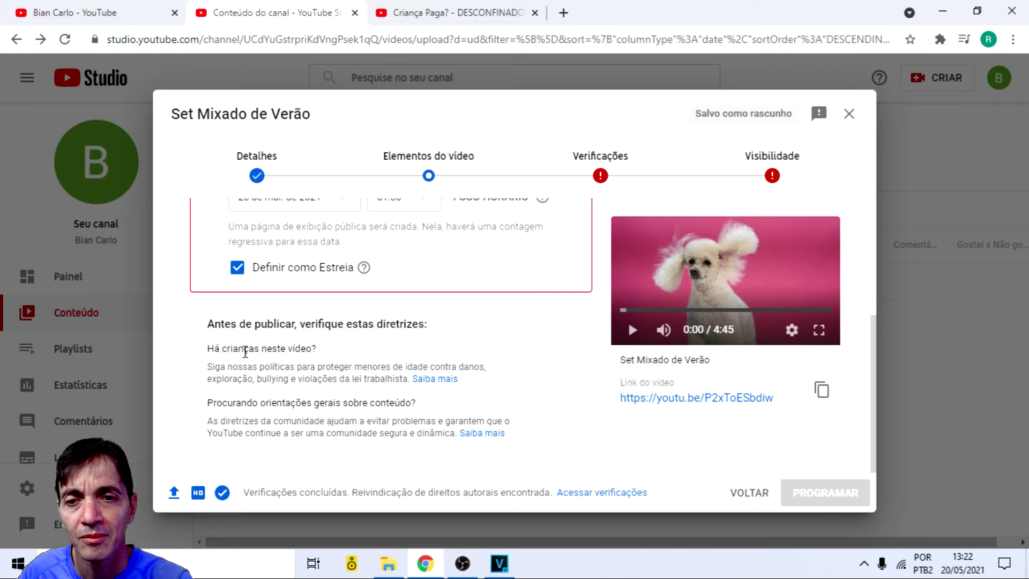
{"action": "left_click_drag", "start_coordinate": [317, 349], "coordinate": [245, 349]}
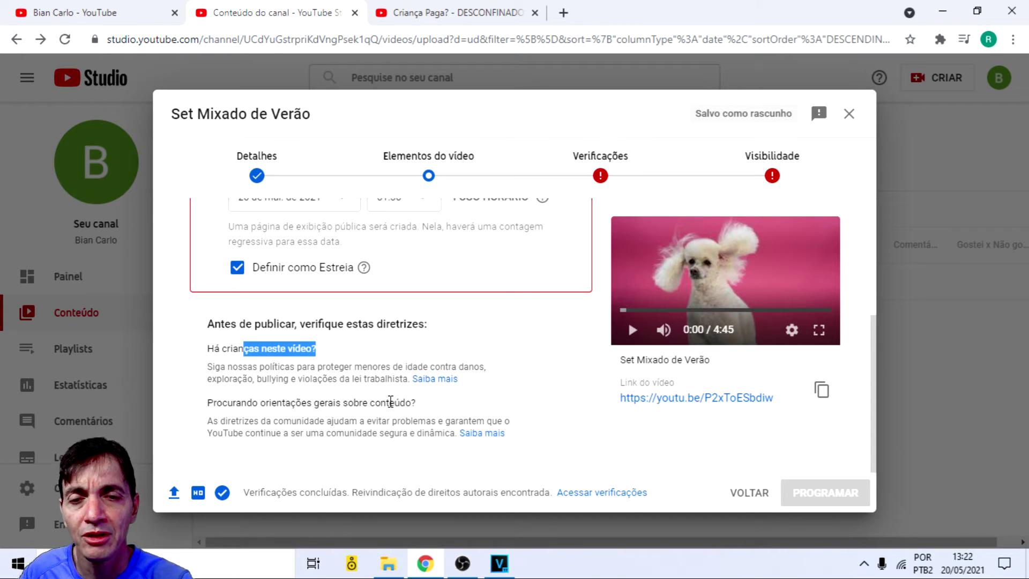
{"action": "left_click", "coordinate": [349, 351]}
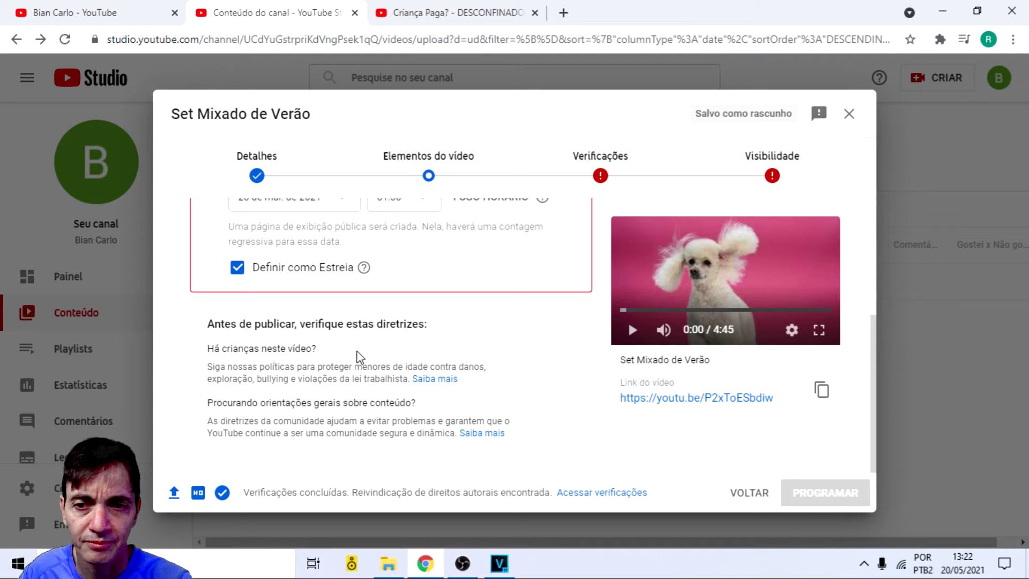
{"action": "left_click_drag", "start_coordinate": [316, 349], "coordinate": [254, 349]}
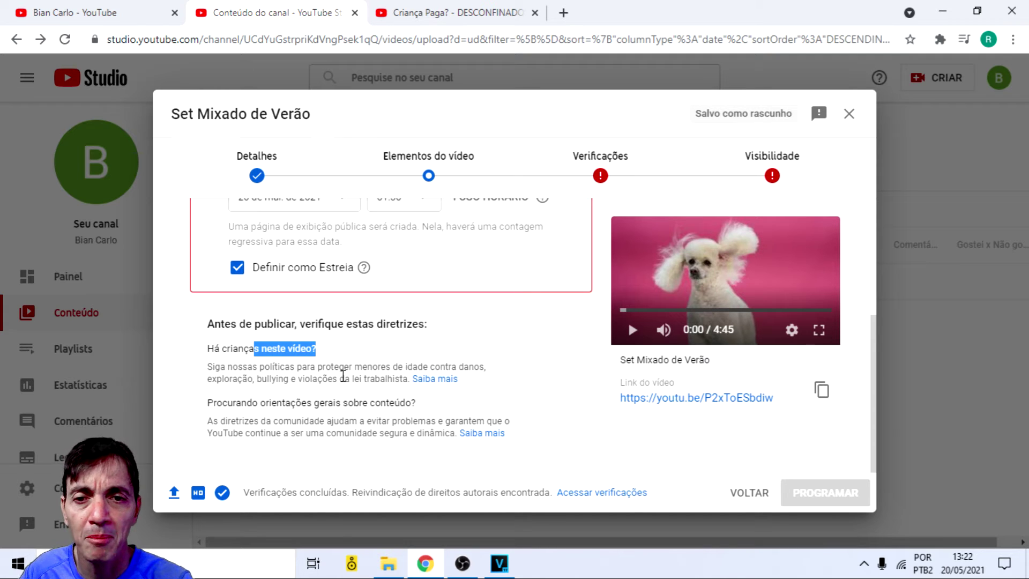
{"action": "left_click", "coordinate": [349, 370]}
{"action": "left_click", "coordinate": [435, 379]}
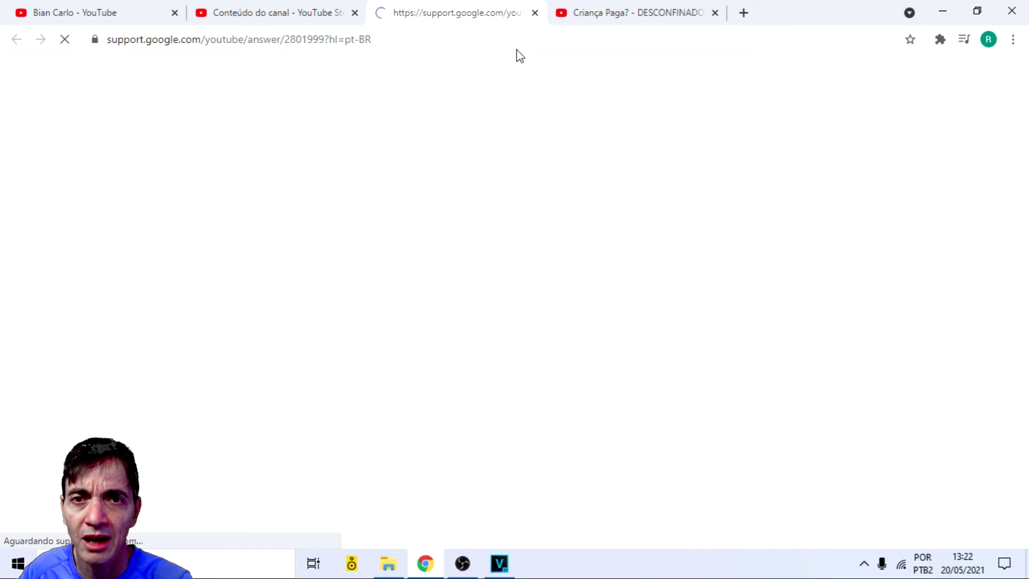
{"action": "scroll", "coordinate": [421, 405], "scroll_direction": "down", "scroll_amount": 15}
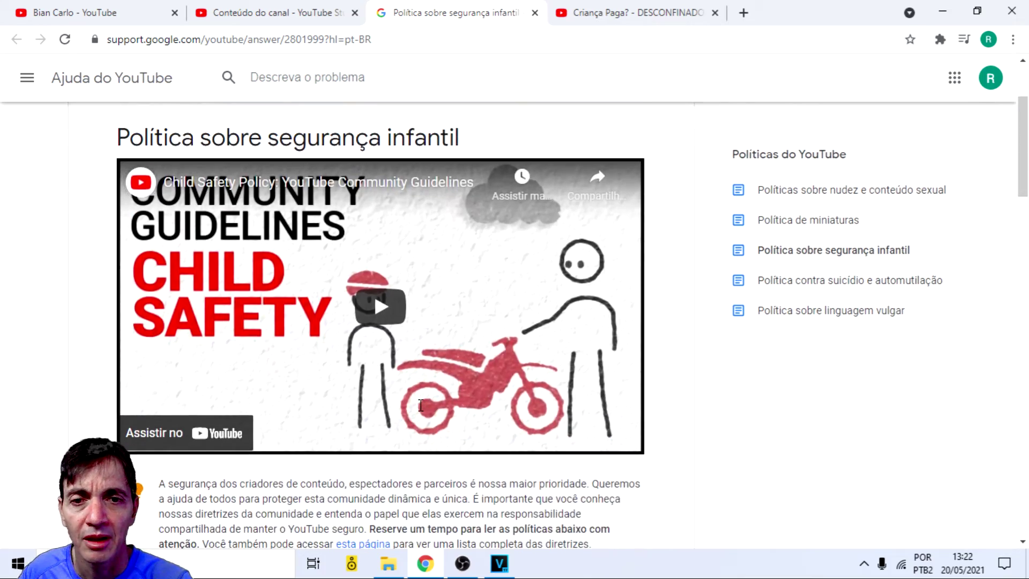
{"action": "scroll", "coordinate": [421, 405], "scroll_direction": "down", "scroll_amount": 14}
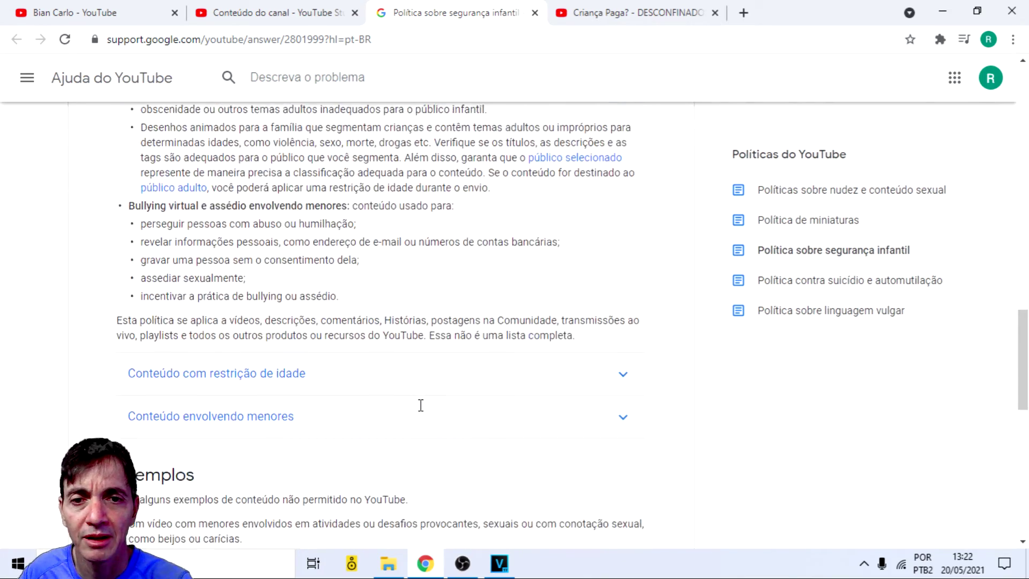
{"action": "scroll", "coordinate": [422, 409], "scroll_direction": "up", "scroll_amount": 4}
{"action": "scroll", "coordinate": [420, 412], "scroll_direction": "up", "scroll_amount": 4}
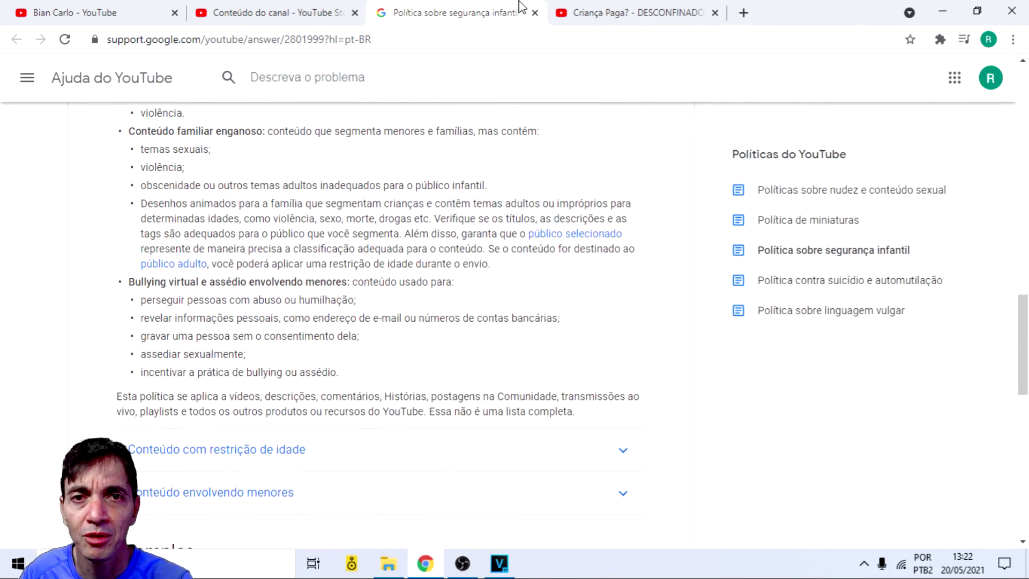
{"action": "scroll", "coordinate": [417, 383], "scroll_direction": "down", "scroll_amount": 10}
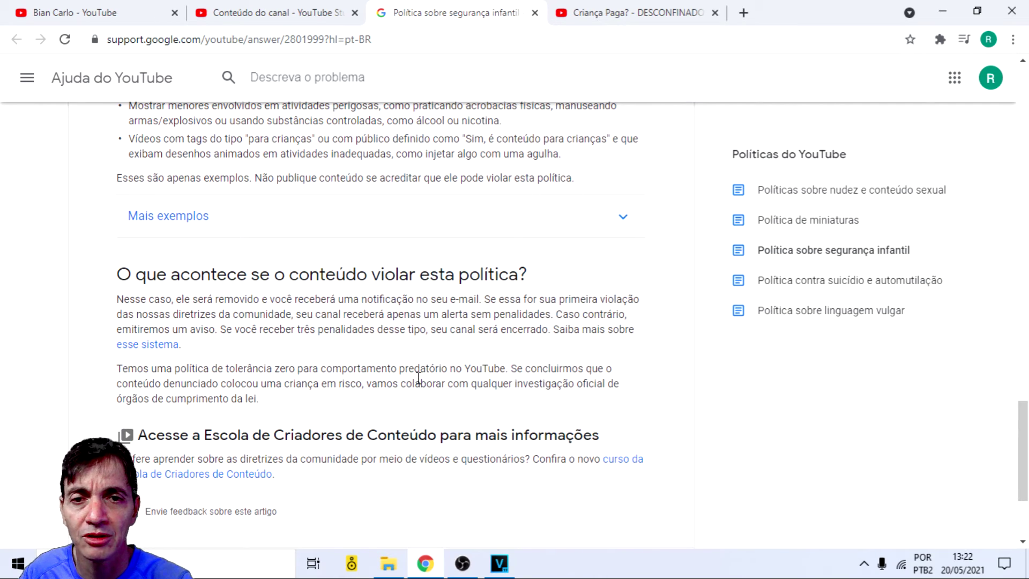
{"action": "scroll", "coordinate": [419, 377], "scroll_direction": "down", "scroll_amount": 3}
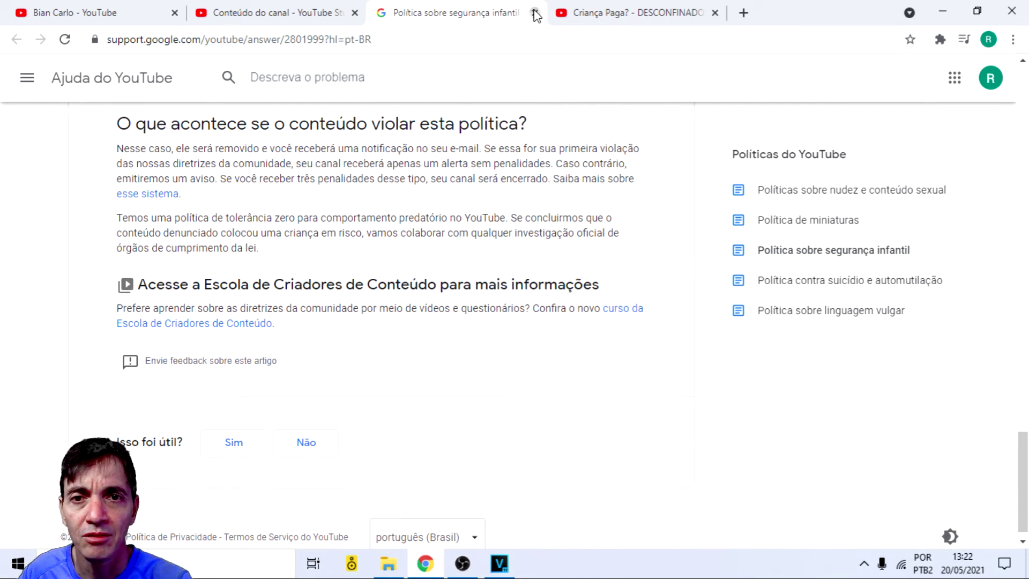
{"action": "left_click", "coordinate": [536, 13]}
{"action": "scroll", "coordinate": [452, 313], "scroll_direction": "up", "scroll_amount": 5}
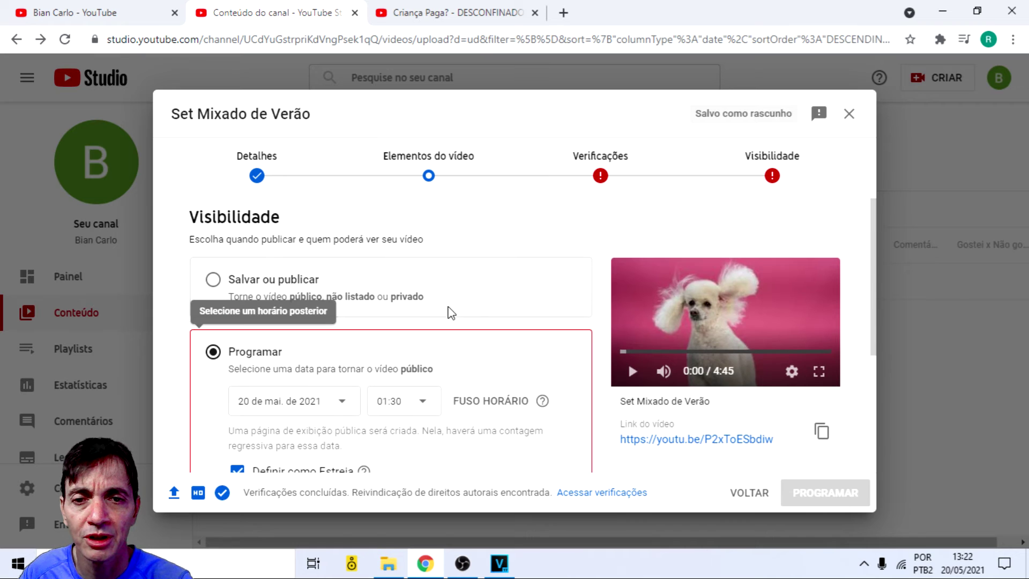
Step: Switch from scheduling back to publish now and publish Set Mixado de Verão as Público
{"action": "scroll", "coordinate": [465, 391], "scroll_direction": "down", "scroll_amount": 3}
{"action": "scroll", "coordinate": [471, 389], "scroll_direction": "up", "scroll_amount": 3}
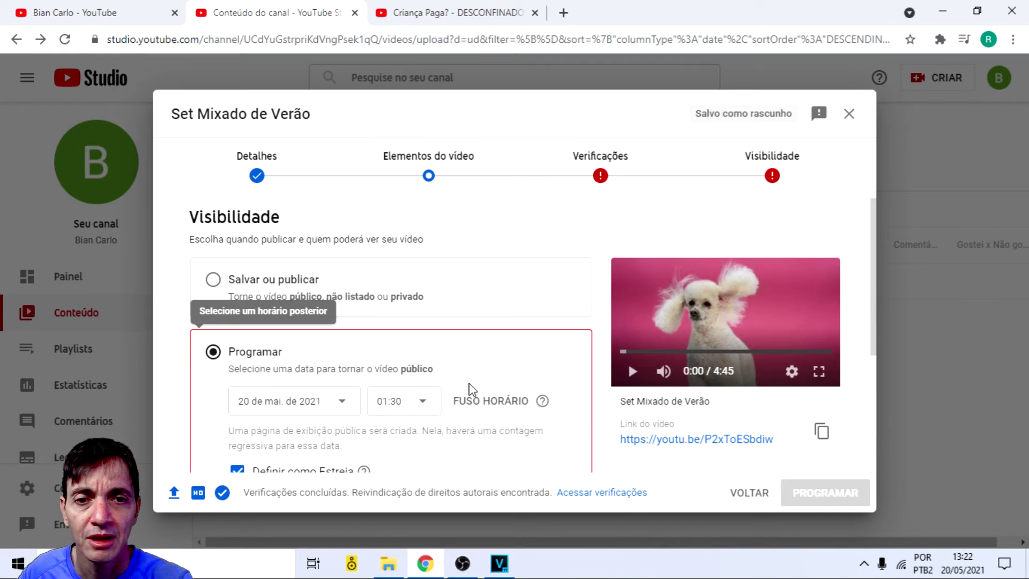
{"action": "scroll", "coordinate": [470, 389], "scroll_direction": "down", "scroll_amount": 1}
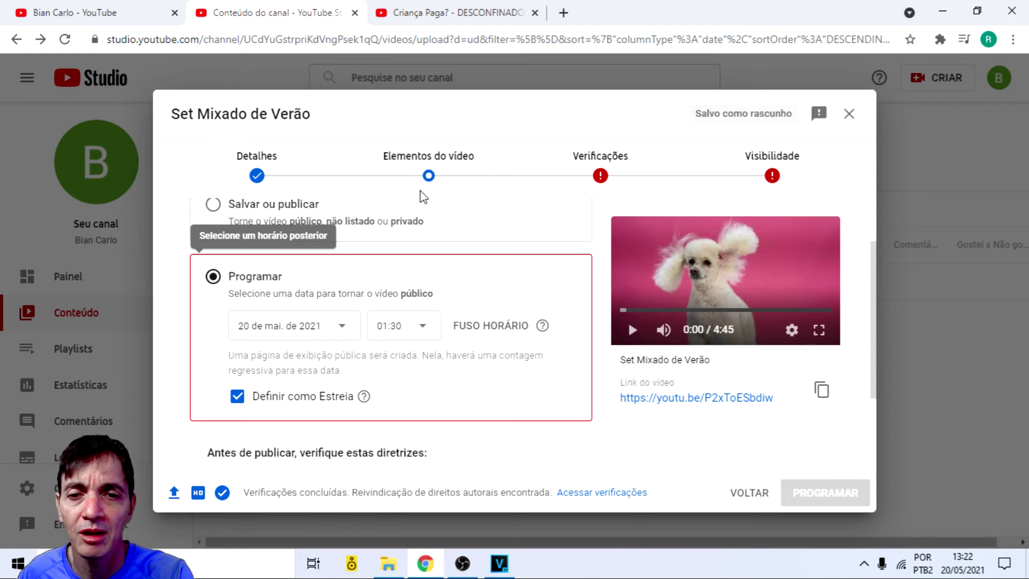
{"action": "scroll", "coordinate": [437, 337], "scroll_direction": "down", "scroll_amount": 2}
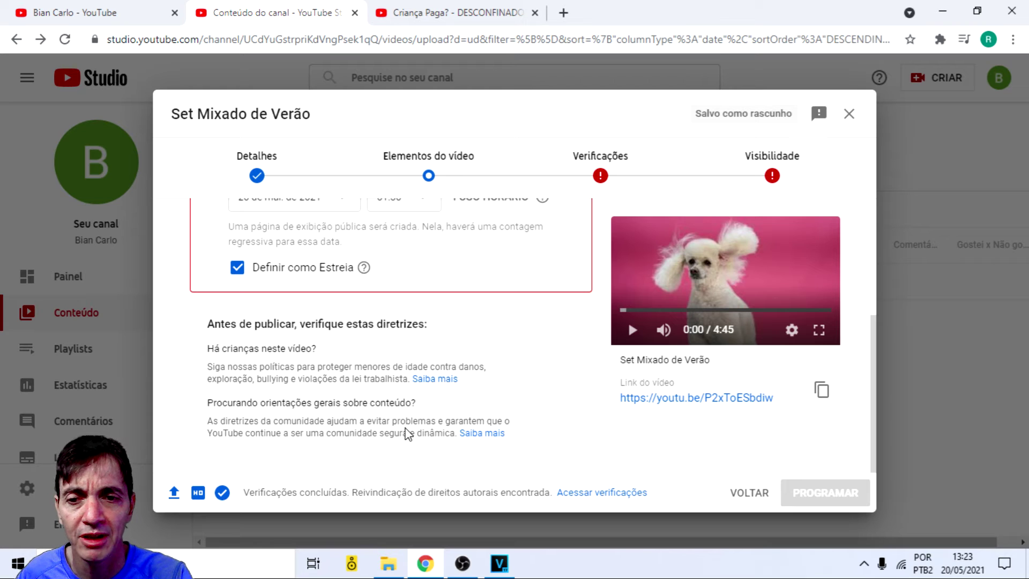
{"action": "scroll", "coordinate": [407, 433], "scroll_direction": "up", "scroll_amount": 4}
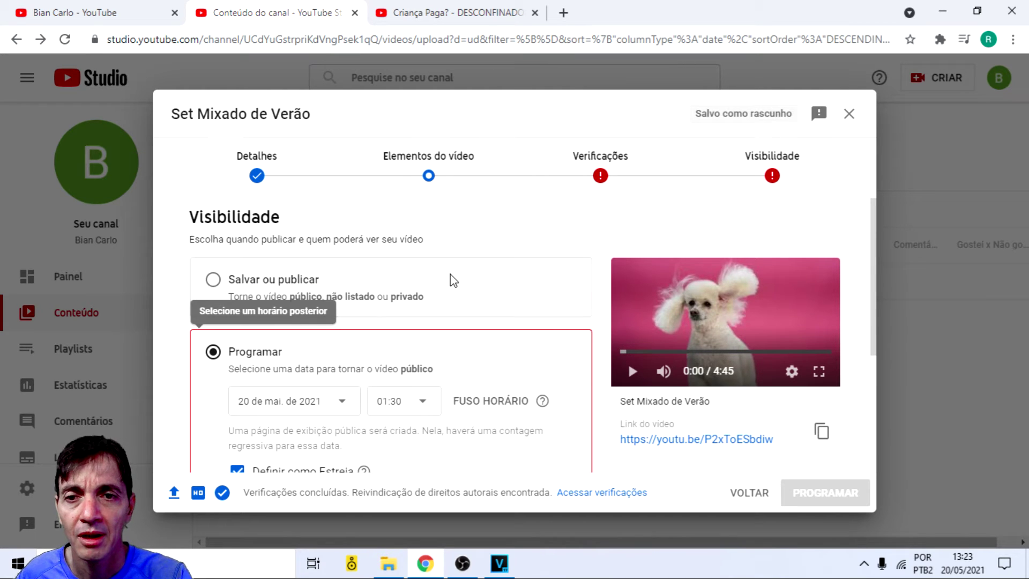
{"action": "scroll", "coordinate": [375, 322], "scroll_direction": "down", "scroll_amount": 2}
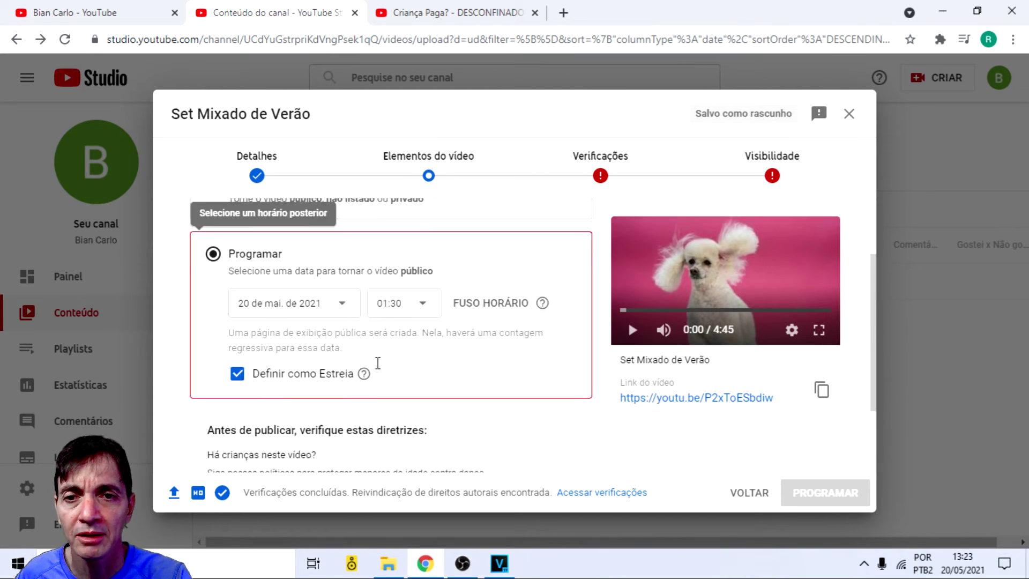
{"action": "scroll", "coordinate": [378, 364], "scroll_direction": "up", "scroll_amount": 1}
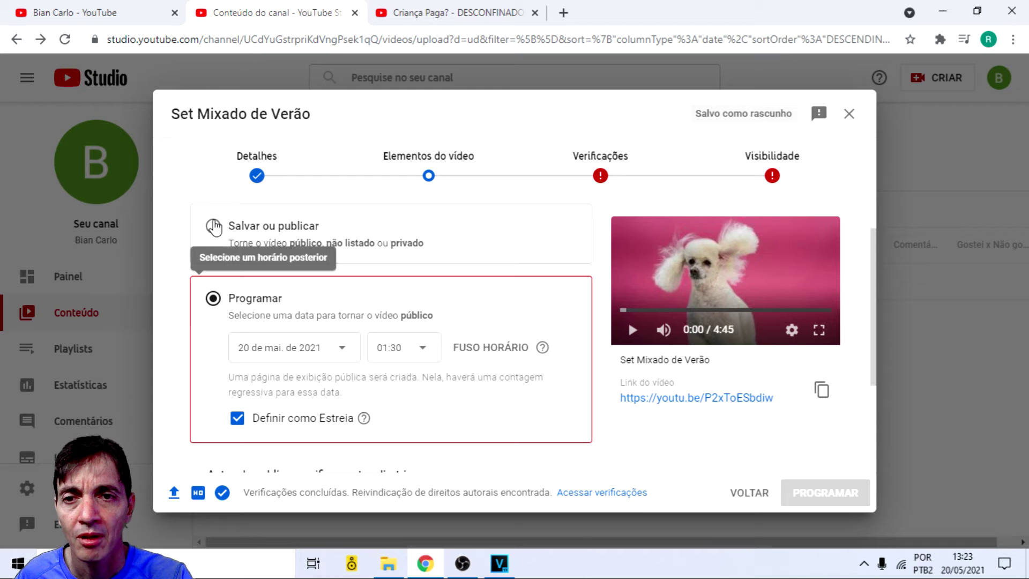
{"action": "left_click", "coordinate": [213, 226]}
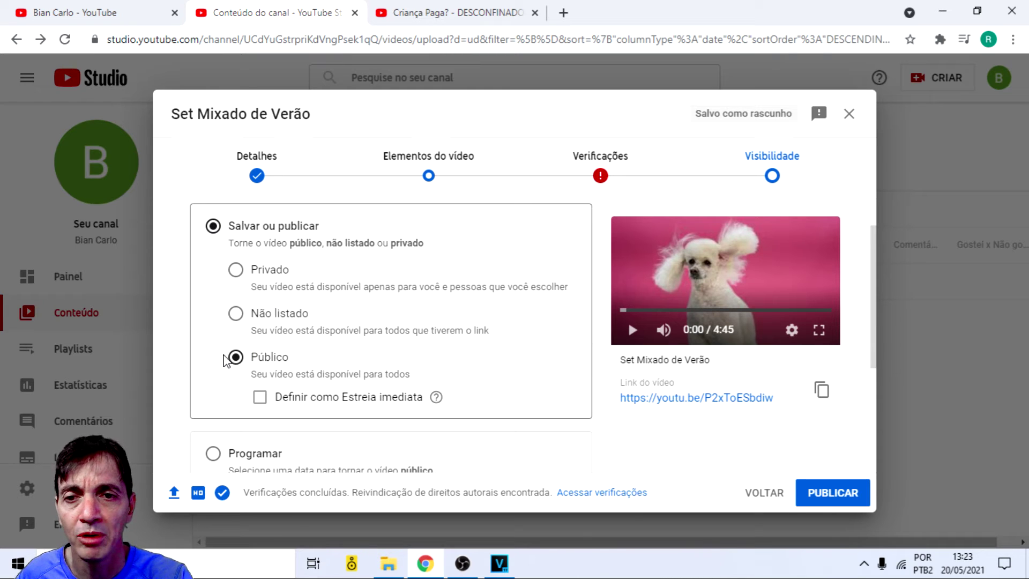
{"action": "scroll", "coordinate": [288, 358], "scroll_direction": "down", "scroll_amount": 1}
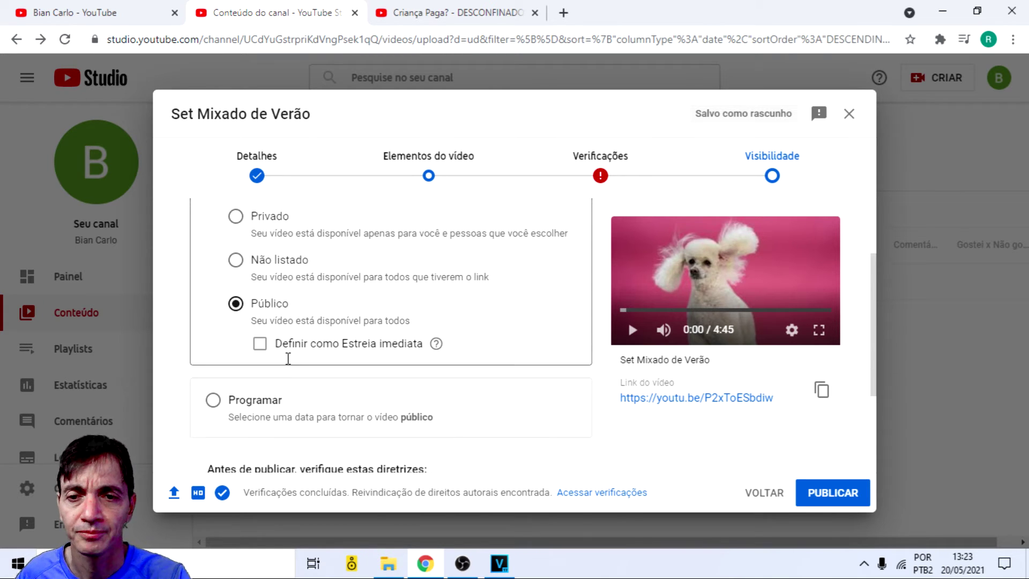
{"action": "scroll", "coordinate": [288, 358], "scroll_direction": "down", "scroll_amount": 3}
{"action": "left_click", "coordinate": [829, 497]}
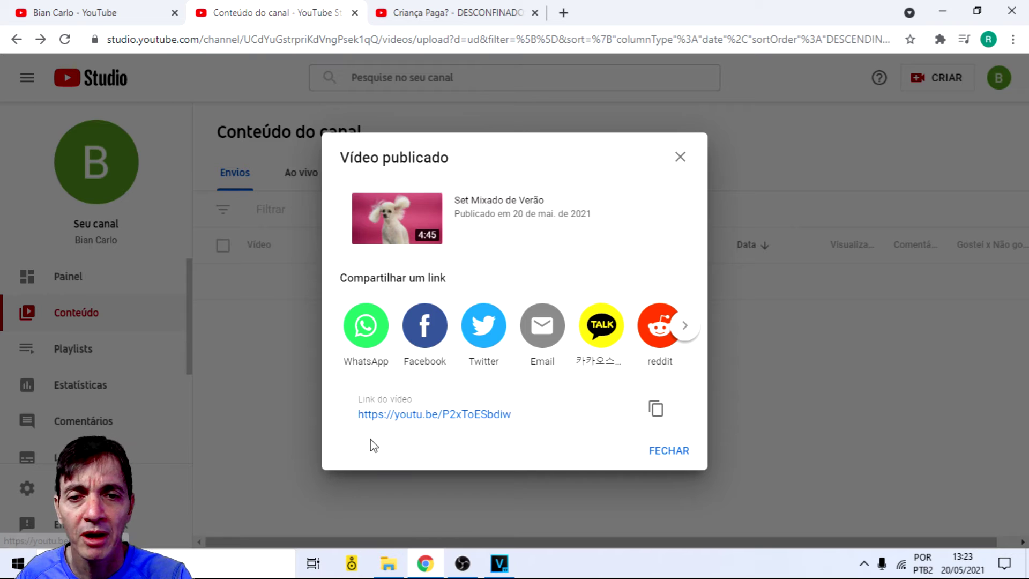
Step: Copy the Set Mixado de Verão youtu.be link to the clipboard
{"action": "left_click", "coordinate": [656, 409]}
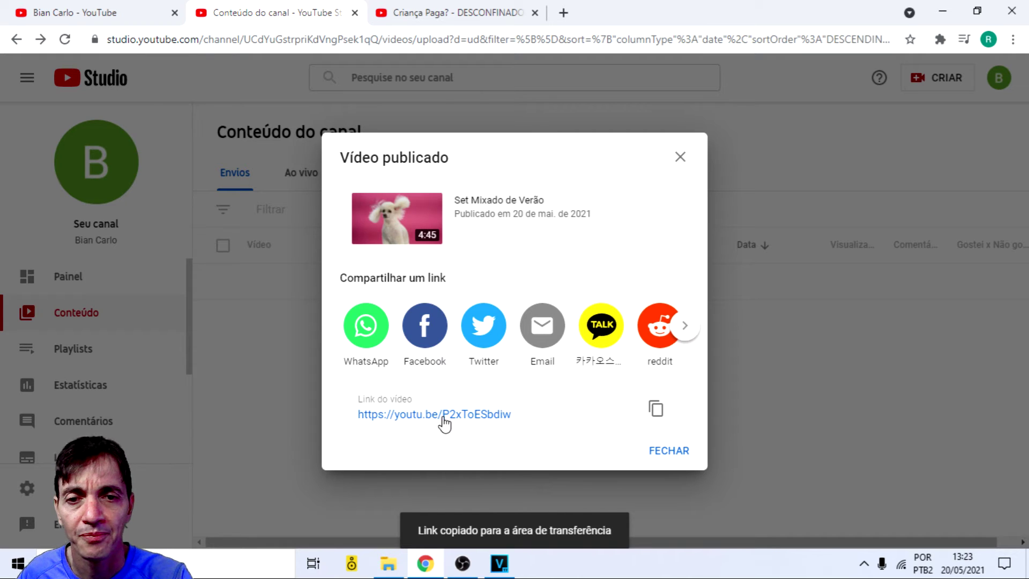
{"action": "left_click_drag", "start_coordinate": [513, 419], "coordinate": [386, 416]}
{"action": "left_click", "coordinate": [356, 420]}
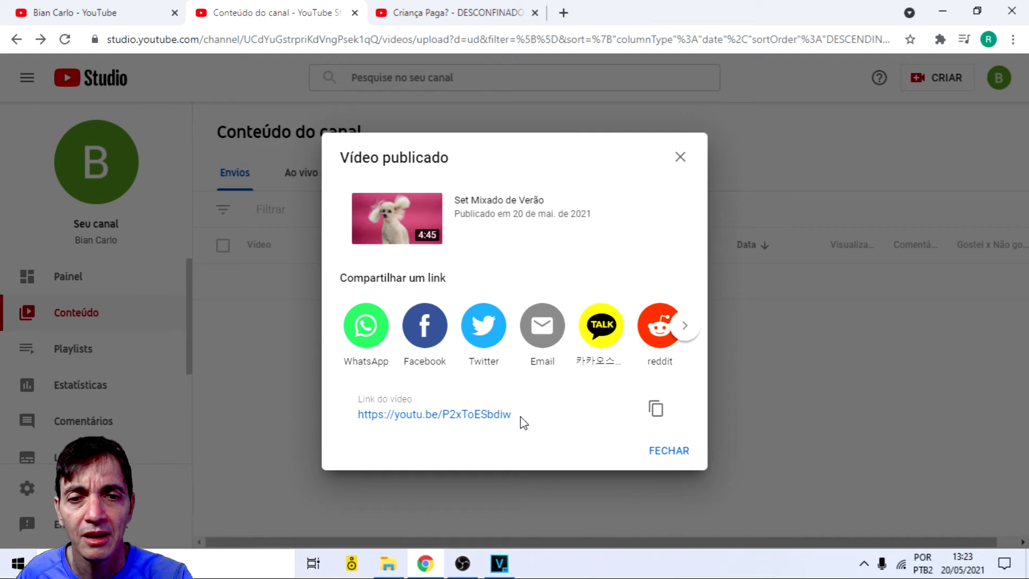
{"action": "left_click_drag", "start_coordinate": [459, 411], "coordinate": [360, 416]}
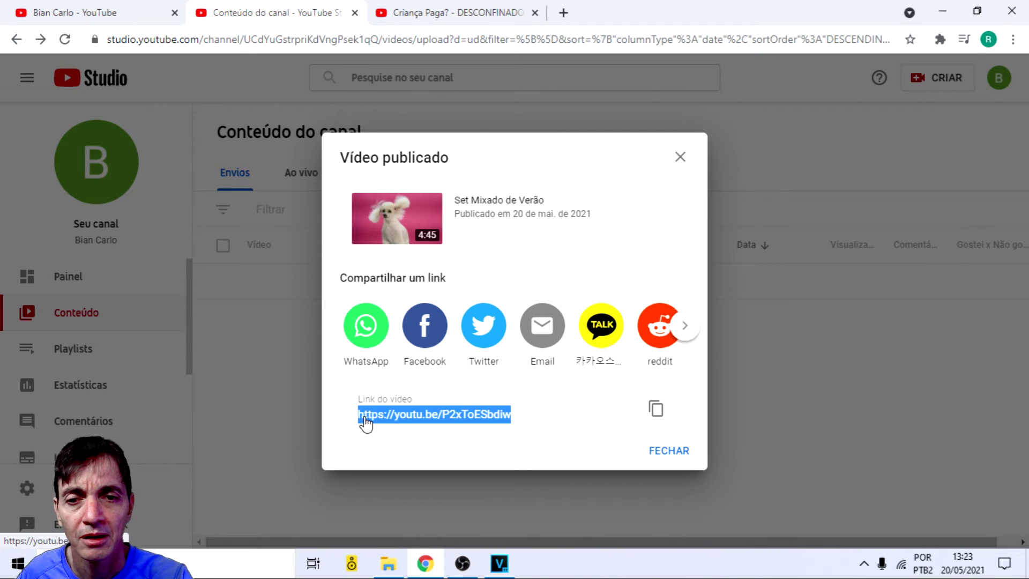
{"action": "right_click", "coordinate": [369, 419]}
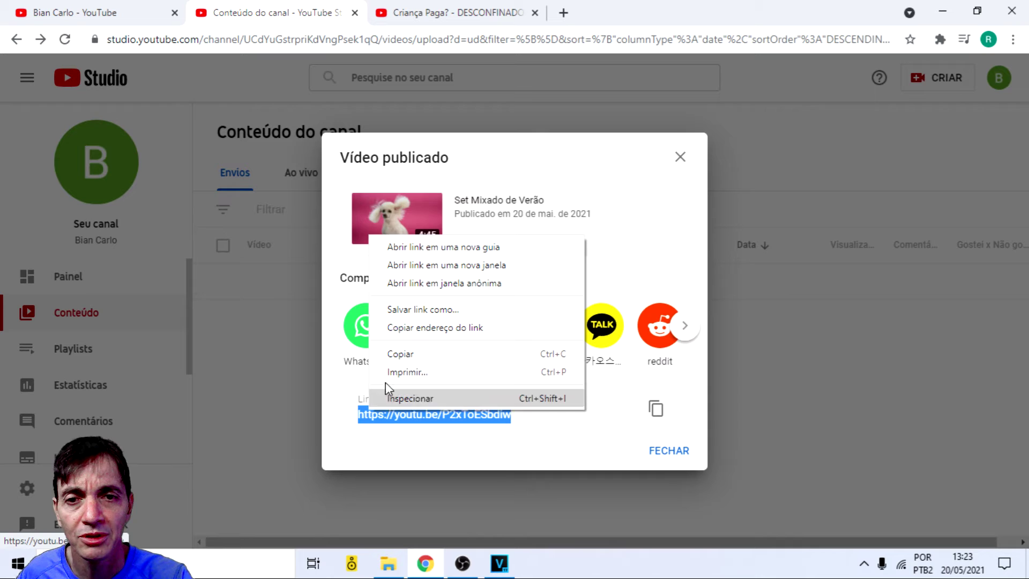
{"action": "left_click", "coordinate": [437, 359]}
Step: Paste the copied video link into a new browser tab and load it
{"action": "left_click", "coordinate": [563, 12]}
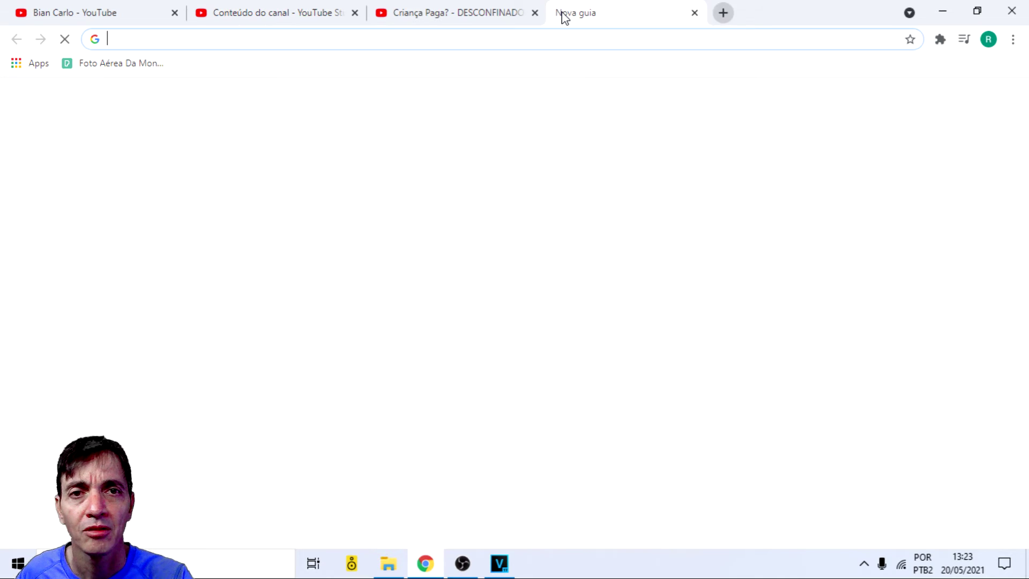
{"action": "left_click", "coordinate": [183, 40]}
{"action": "right_click", "coordinate": [185, 42]}
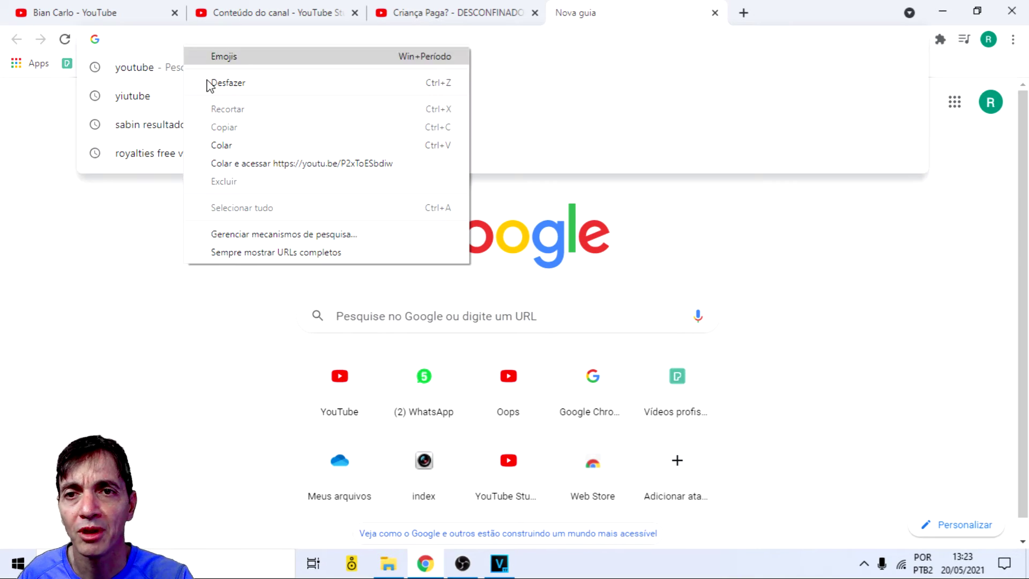
{"action": "left_click", "coordinate": [237, 144]}
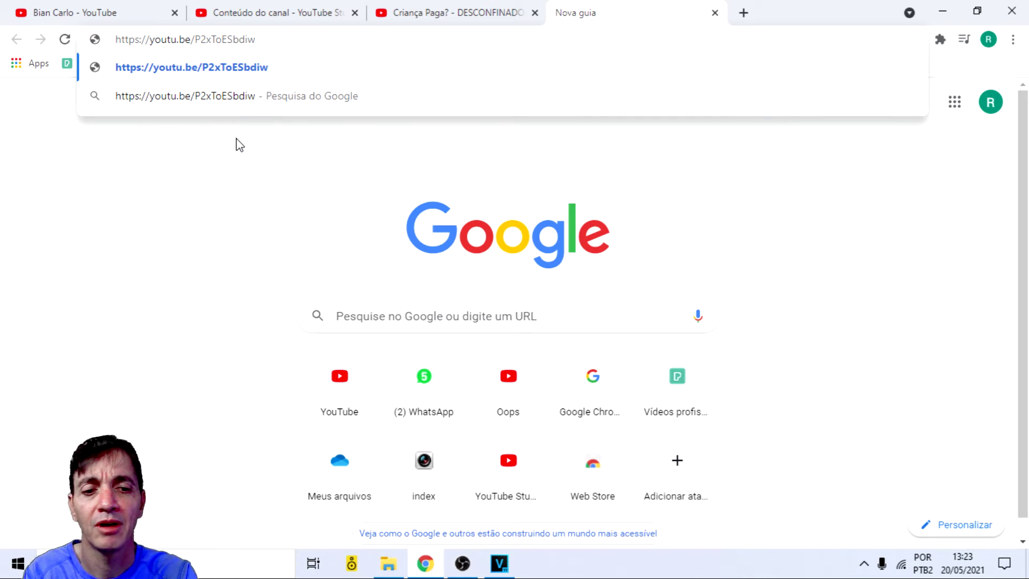
{"action": "key", "text": "Return"}
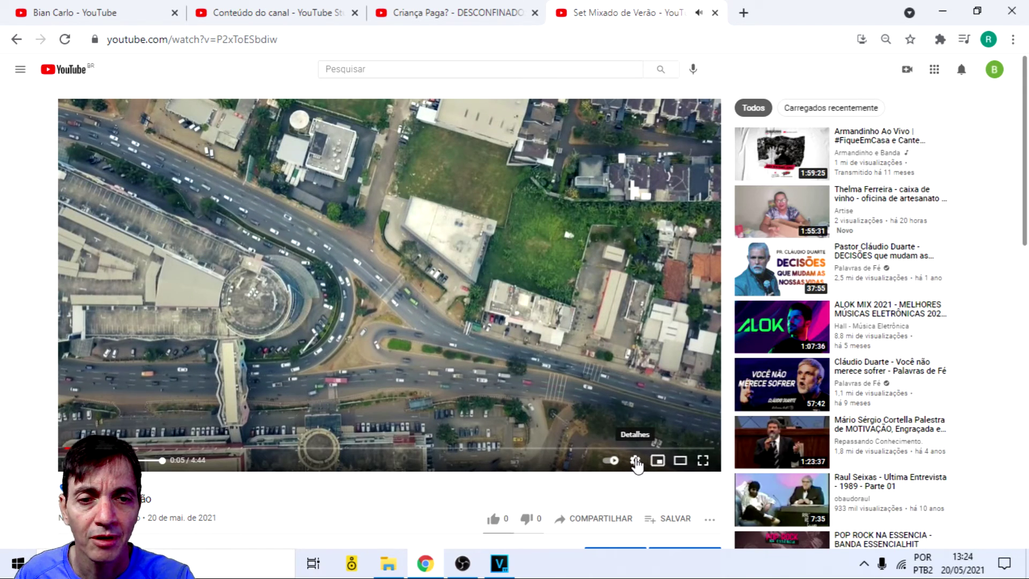
Step: Check the player's Qualidade options in the gear settings menu
{"action": "left_click", "coordinate": [635, 460]}
{"action": "left_click", "coordinate": [653, 433]}
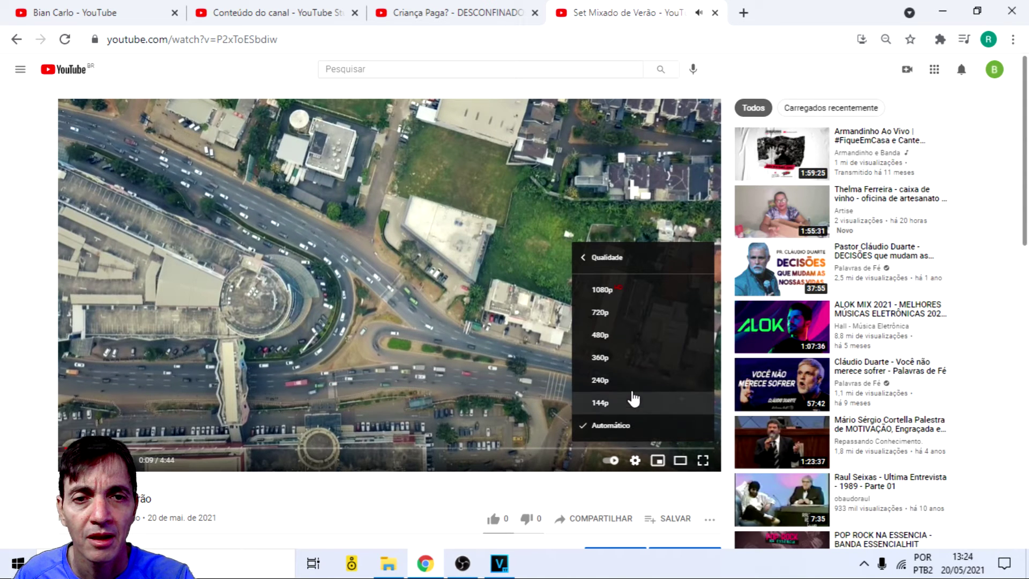
{"action": "left_click", "coordinate": [635, 460]}
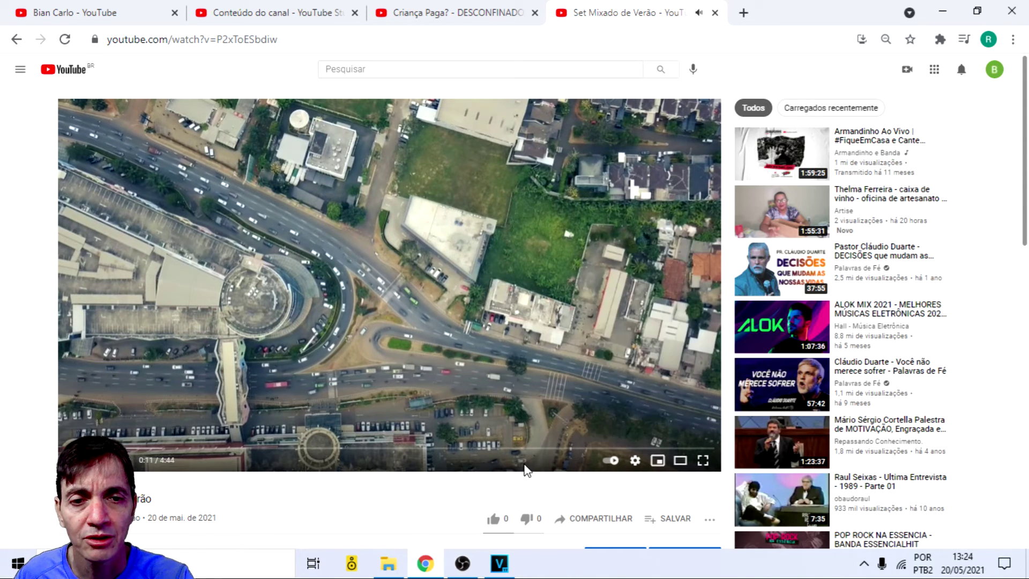
{"action": "left_click", "coordinate": [641, 459]}
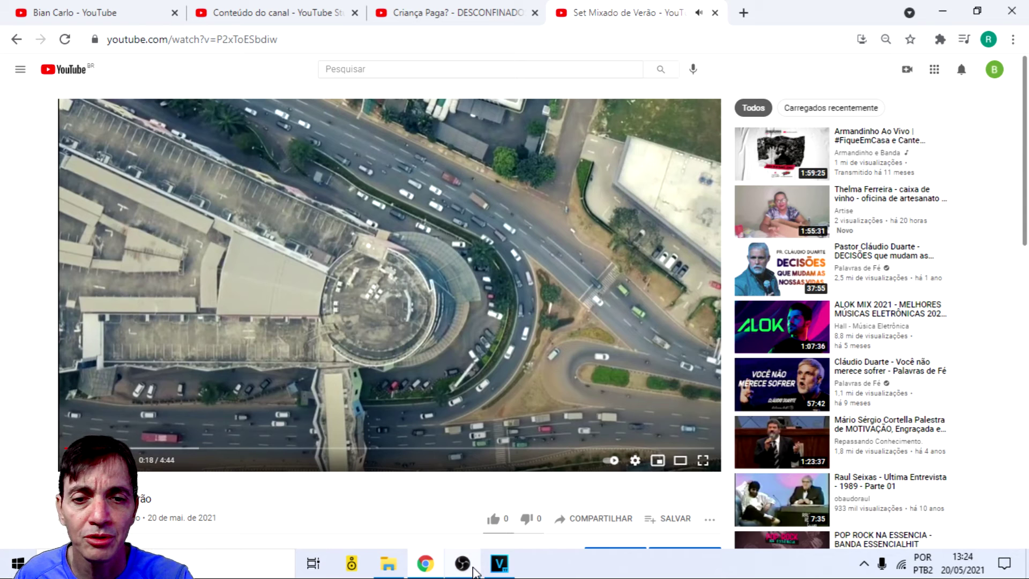
Step: Browse the MP4 templates in VEGAS Render As, cancel, then return to the browser
{"action": "left_click", "coordinate": [512, 569]}
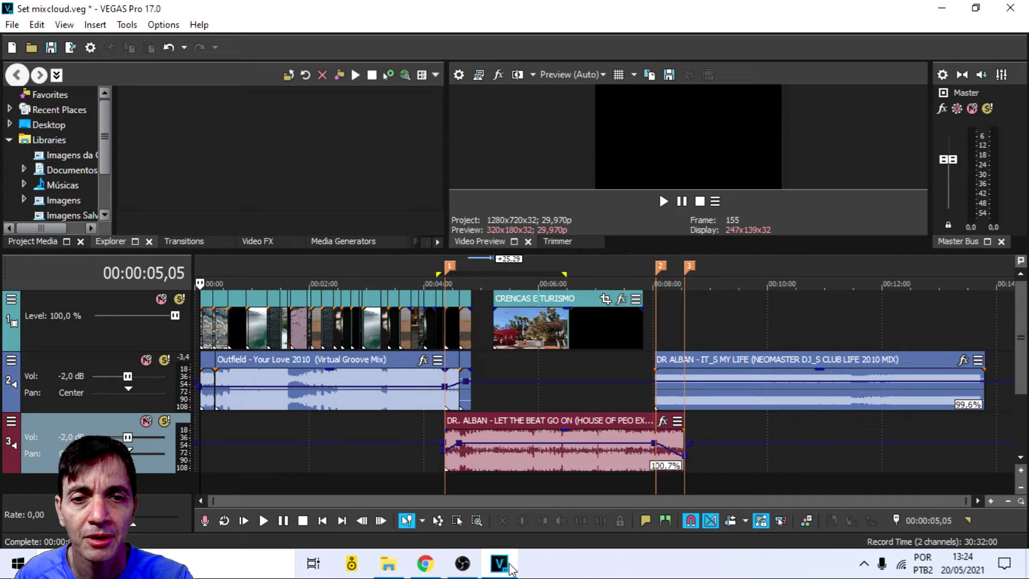
{"action": "left_click", "coordinate": [71, 47]}
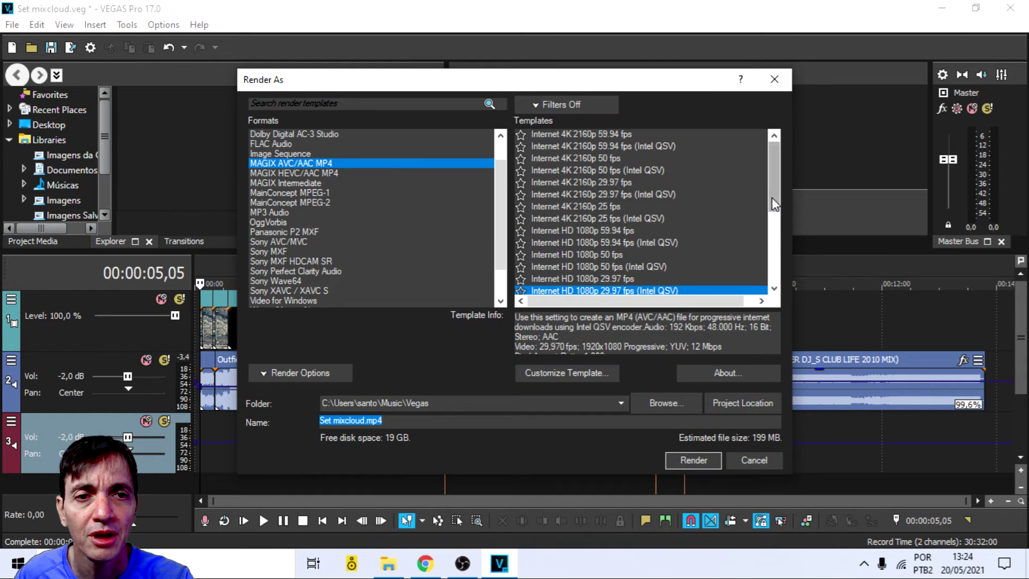
{"action": "scroll", "coordinate": [774, 204], "scroll_direction": "down", "scroll_amount": 1}
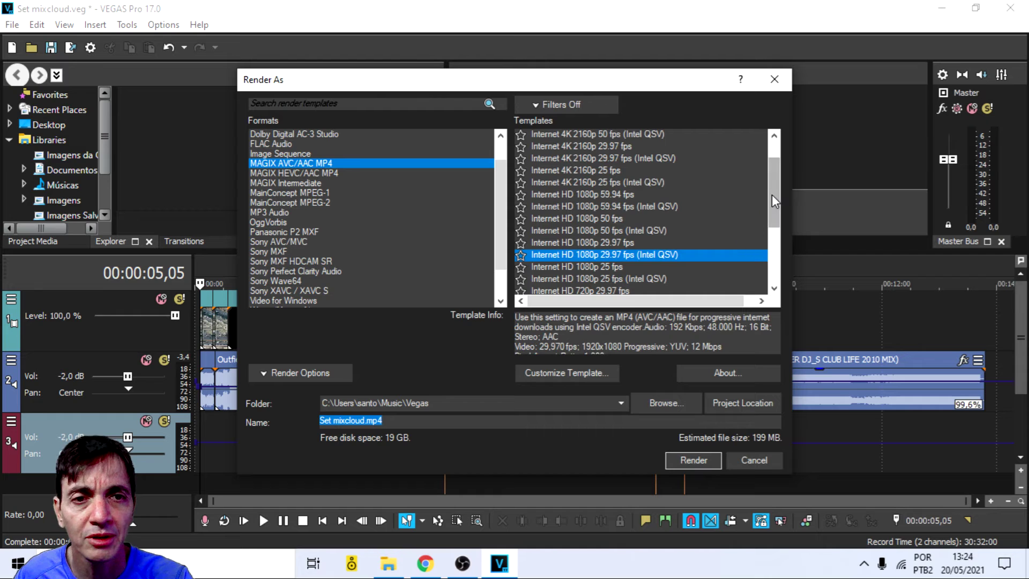
{"action": "scroll", "coordinate": [773, 201], "scroll_direction": "down", "scroll_amount": 2}
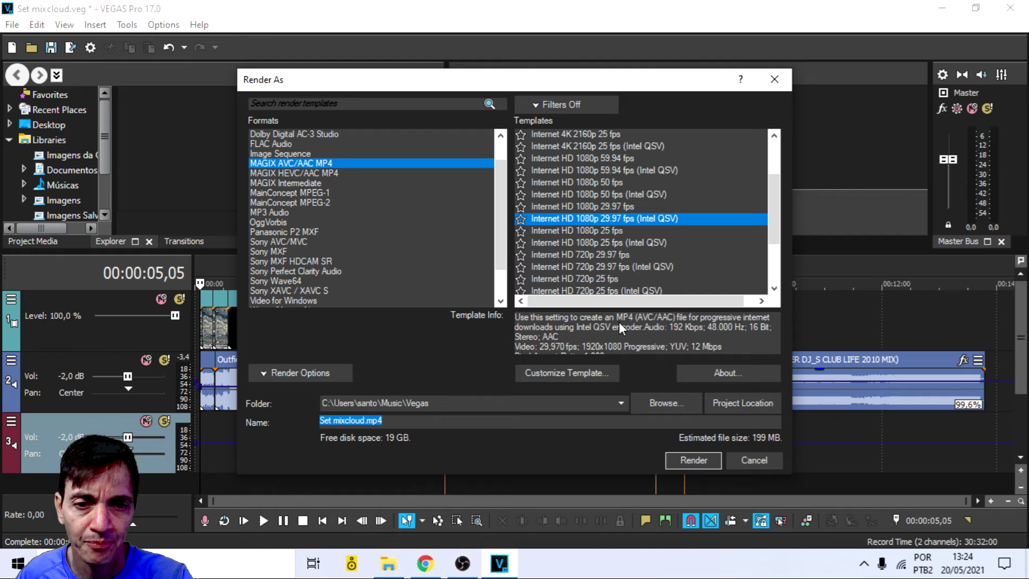
{"action": "left_click", "coordinate": [761, 460]}
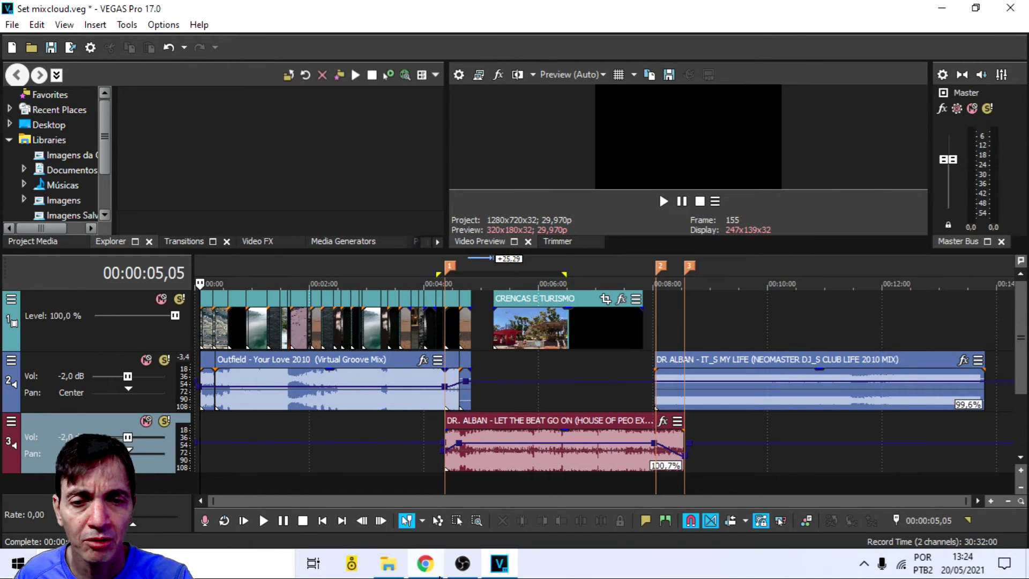
{"action": "left_click", "coordinate": [425, 563]}
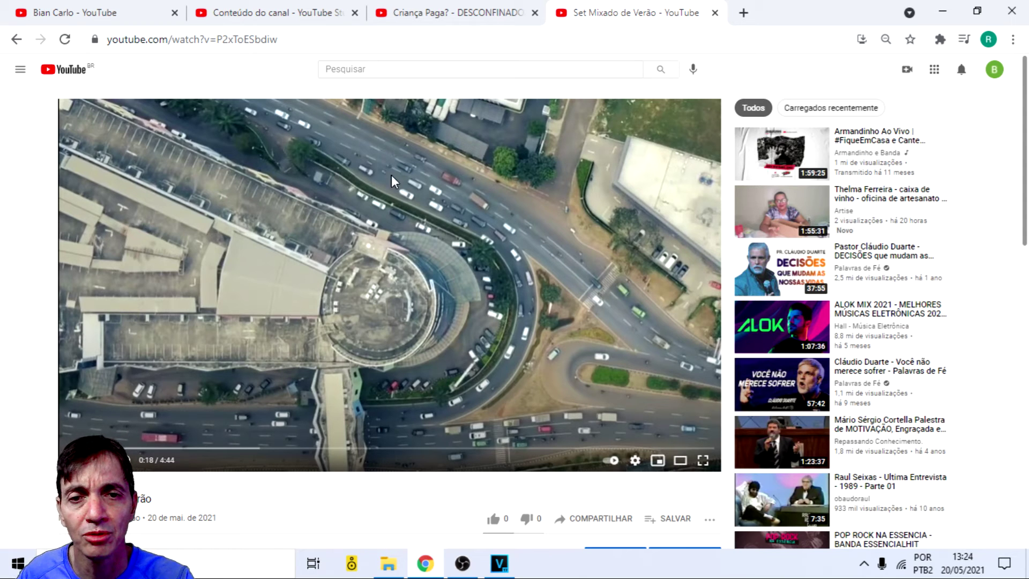
Step: Return to the Conteúdo do canal tab showing the Vídeo publicado dialog
{"action": "scroll", "coordinate": [311, 322], "scroll_direction": "down", "scroll_amount": 3}
{"action": "scroll", "coordinate": [327, 343], "scroll_direction": "up", "scroll_amount": 3}
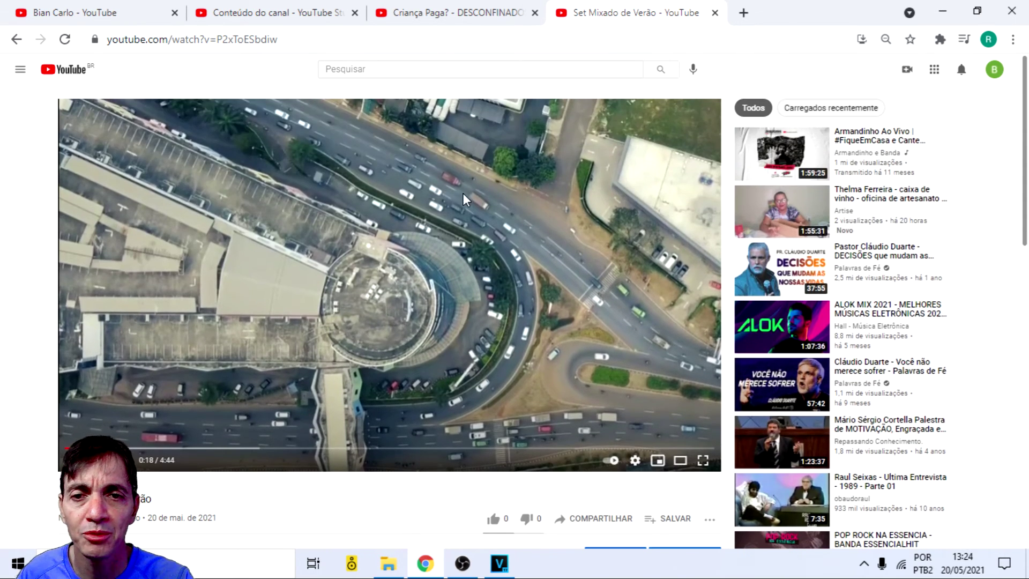
{"action": "scroll", "coordinate": [472, 252], "scroll_direction": "down", "scroll_amount": 1}
{"action": "scroll", "coordinate": [478, 301], "scroll_direction": "up", "scroll_amount": 1}
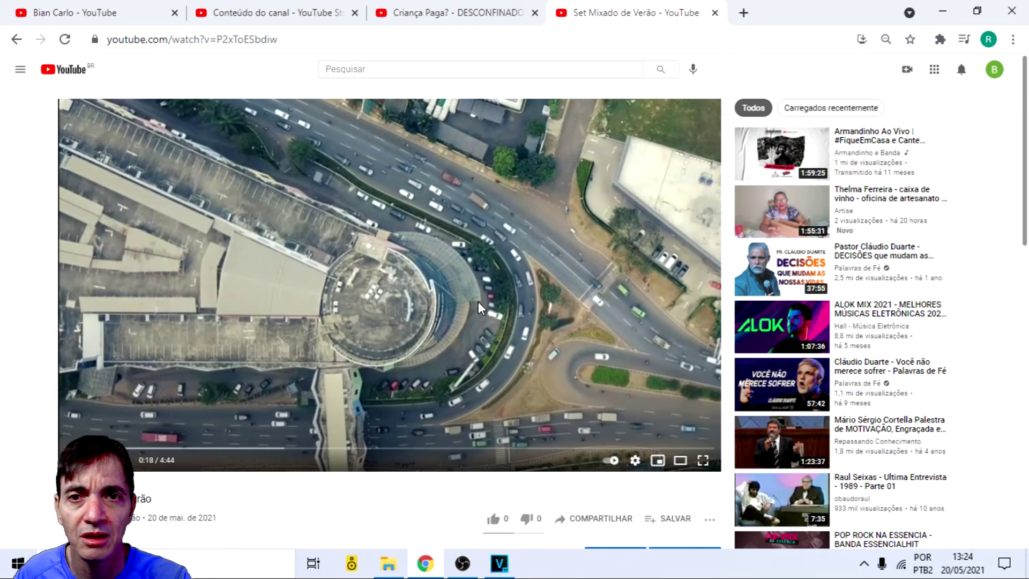
{"action": "left_click", "coordinate": [280, 16]}
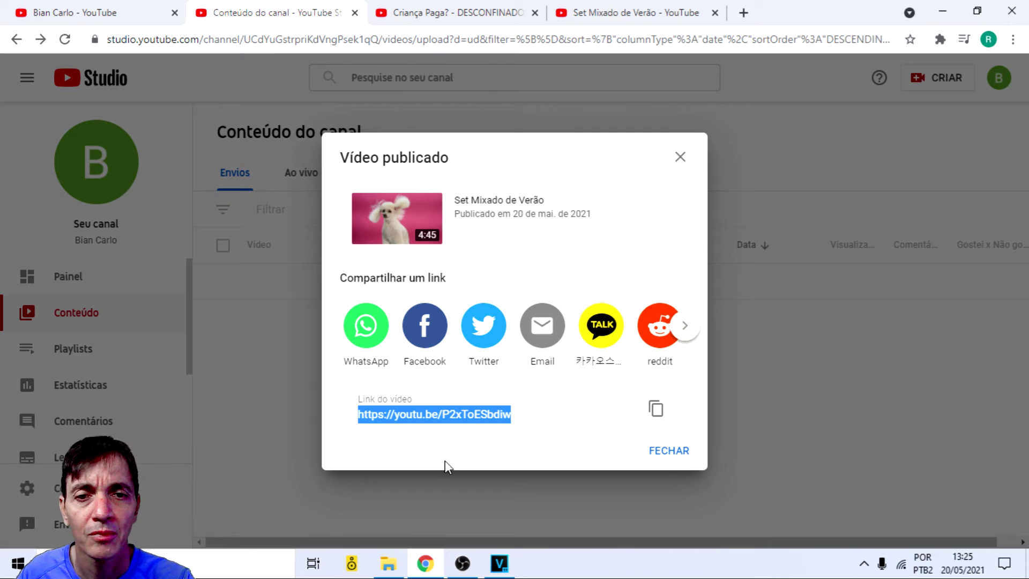
Step: Close the published-video dialog and browse Painel, Conteúdo, and the live and uploaded lists
{"action": "left_click", "coordinate": [674, 454]}
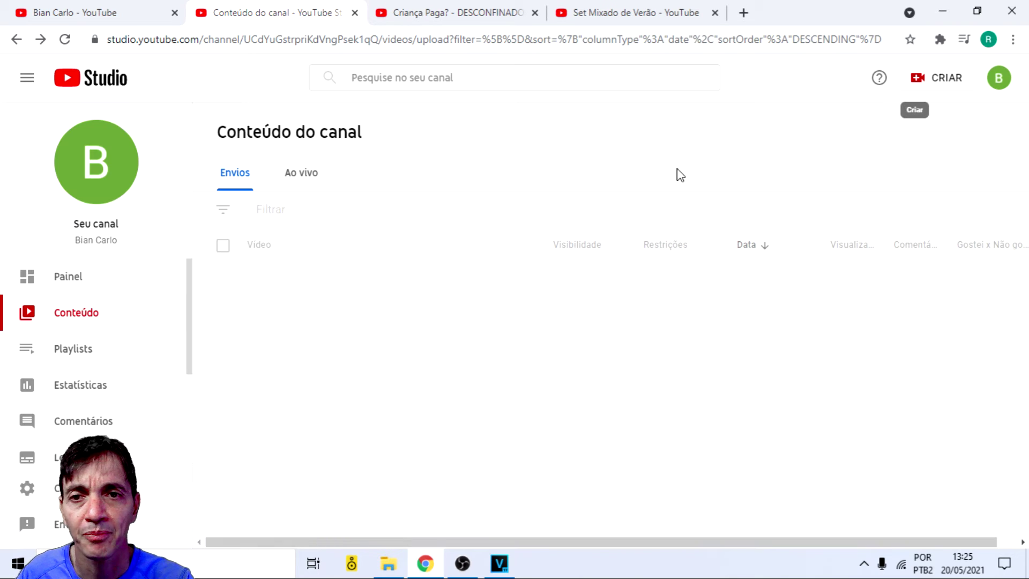
{"action": "left_click", "coordinate": [66, 321]}
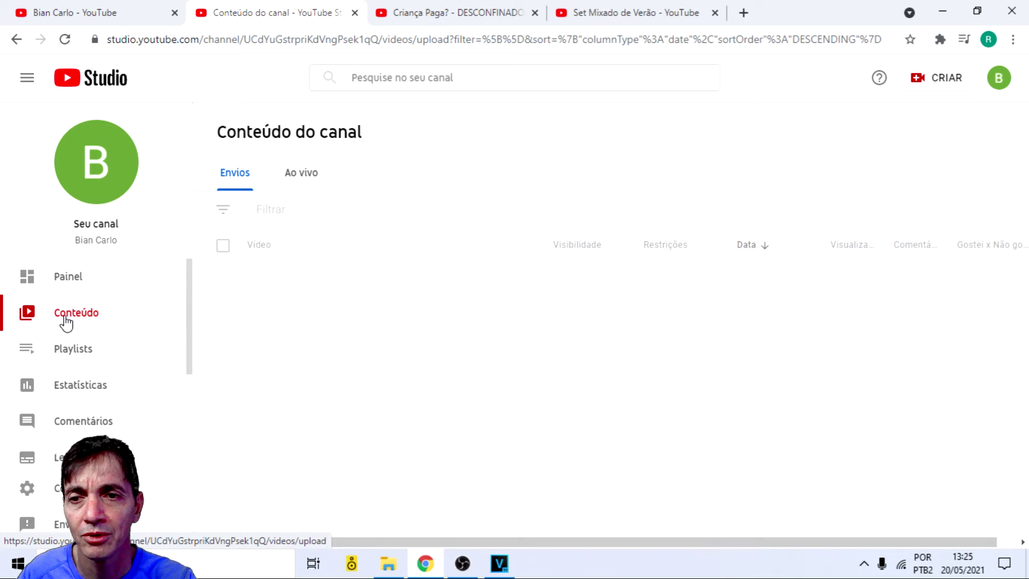
{"action": "left_click", "coordinate": [72, 288]}
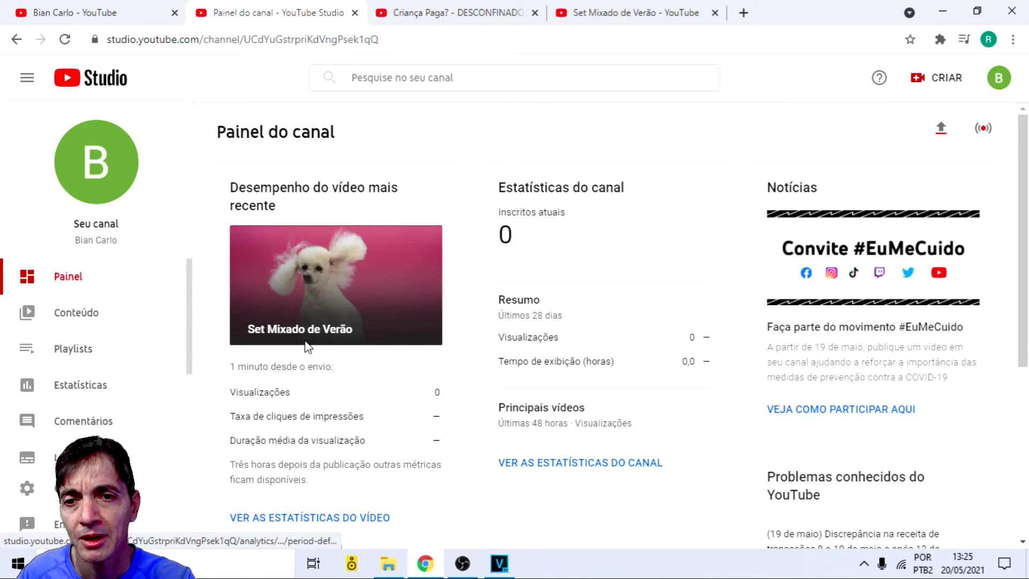
{"action": "left_click", "coordinate": [94, 319]}
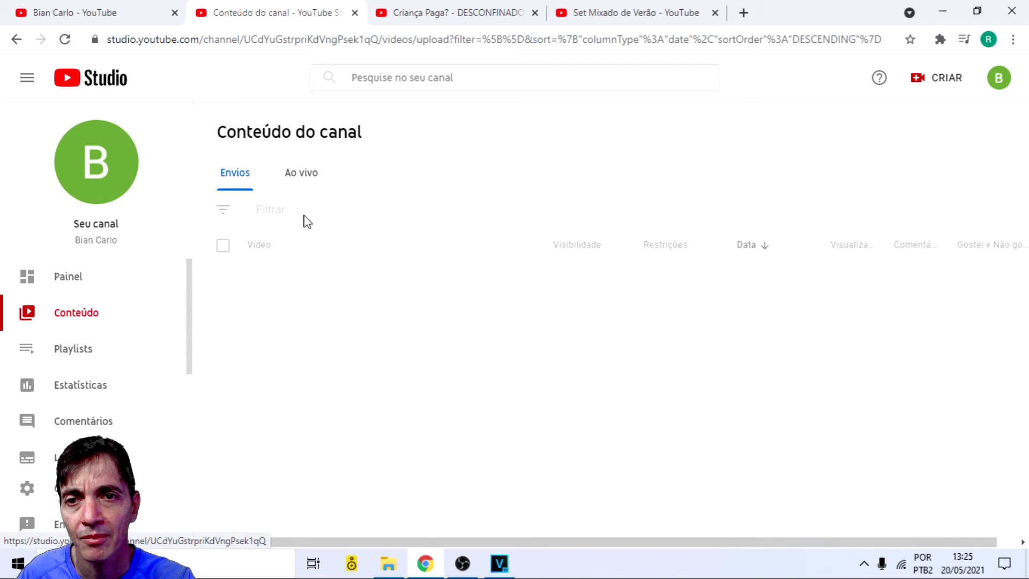
{"action": "left_click", "coordinate": [292, 180]}
{"action": "left_click", "coordinate": [234, 181]}
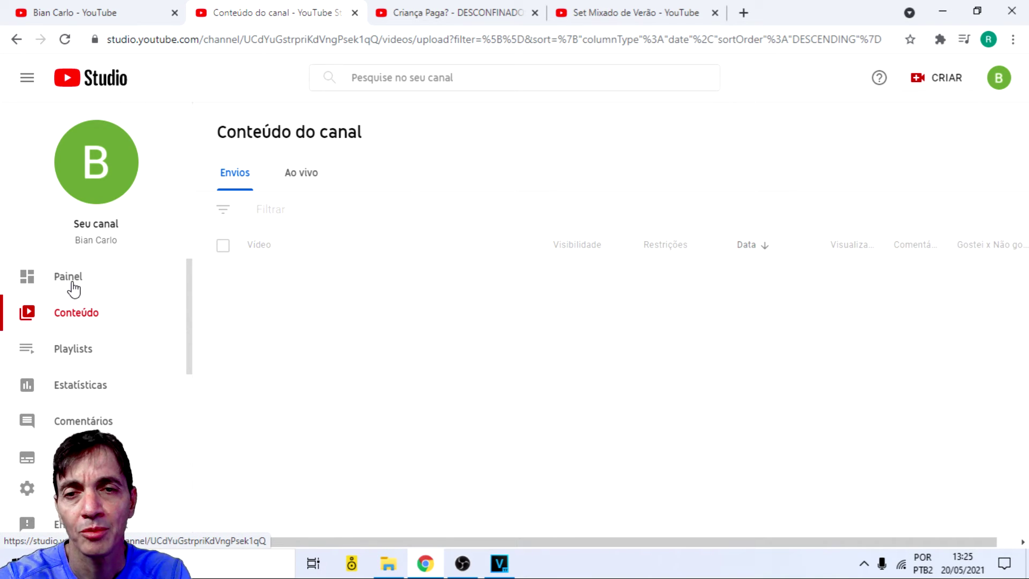
Step: Pause the mix playback, close the Criança Paga? tab and show the channel home tab
{"action": "key", "text": "XF86AudioRaiseVolume"}
{"action": "key", "text": "XF86AudioPlay"}
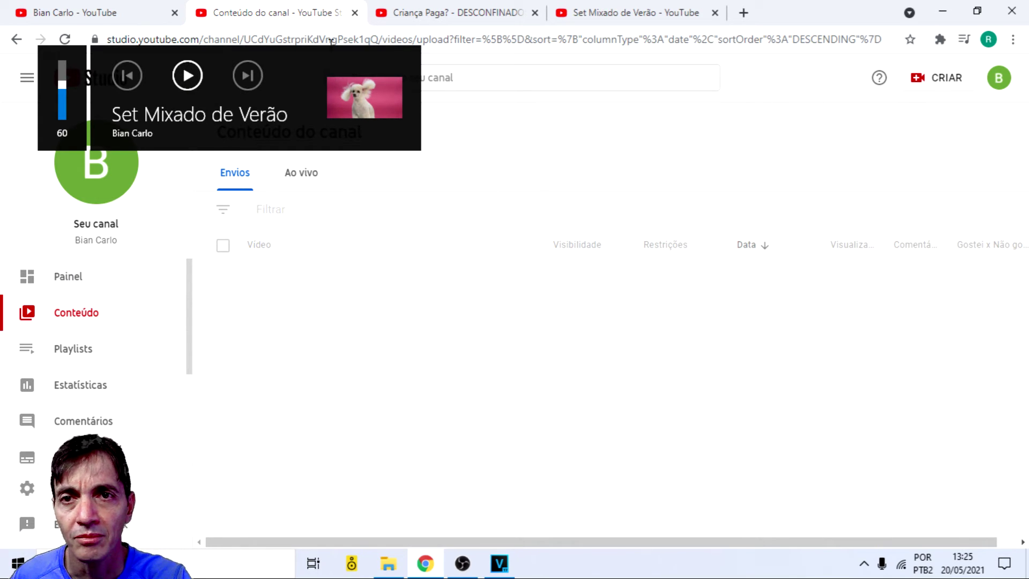
{"action": "left_click", "coordinate": [611, 12]}
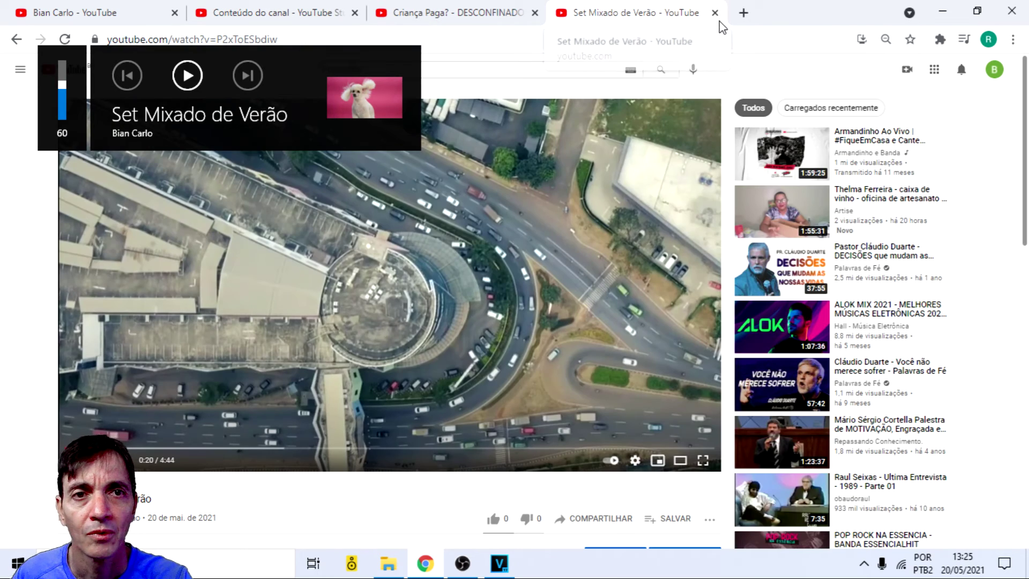
{"action": "left_click", "coordinate": [453, 18]}
{"action": "left_click", "coordinate": [535, 13]}
{"action": "left_click", "coordinate": [291, 16]}
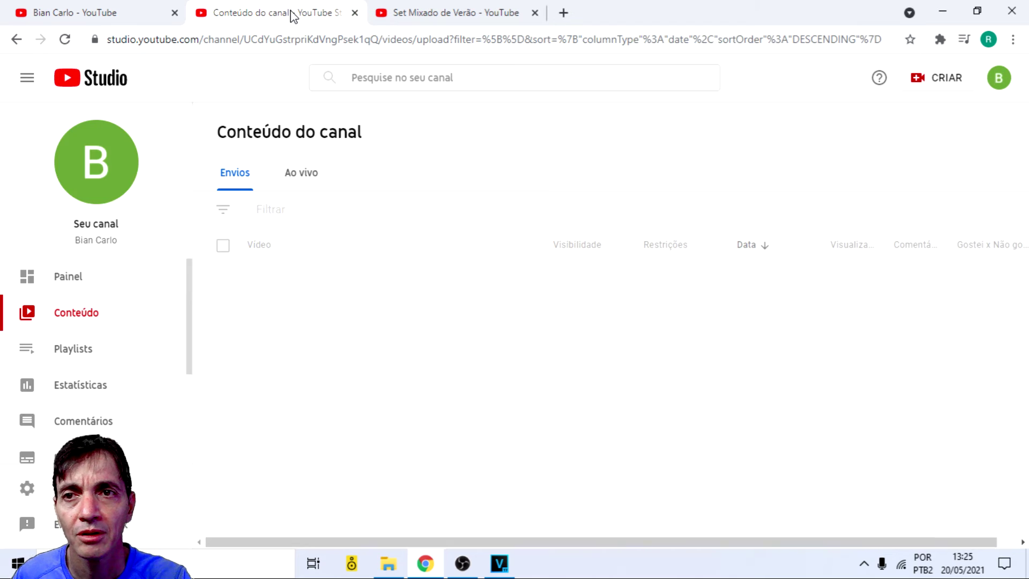
{"action": "left_click", "coordinate": [151, 17]}
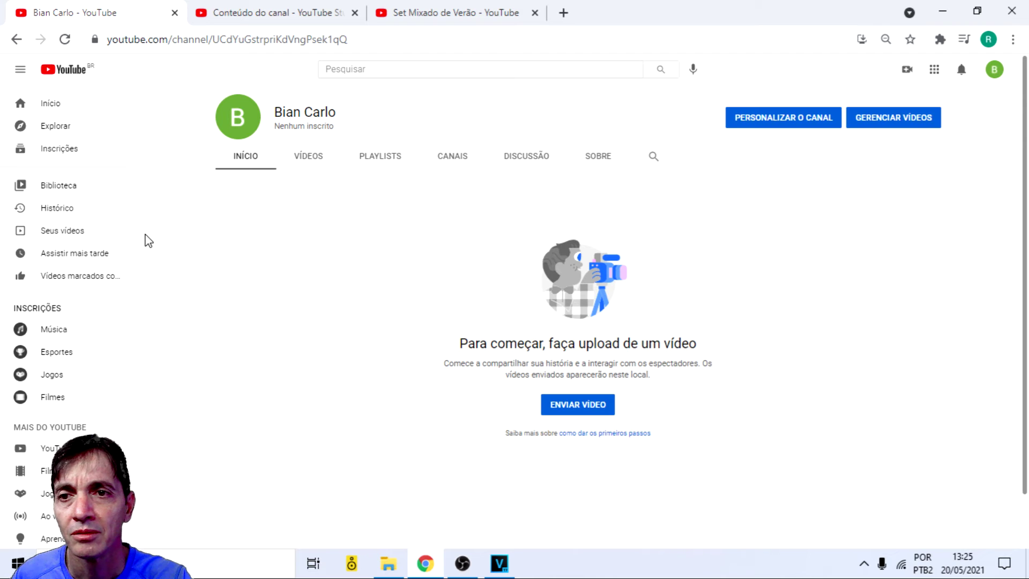
Step: Select the 'Nenhum inscrito' text, then open the channel's videos in Studio via 'Seus vídeos'
{"action": "left_click", "coordinate": [73, 239]}
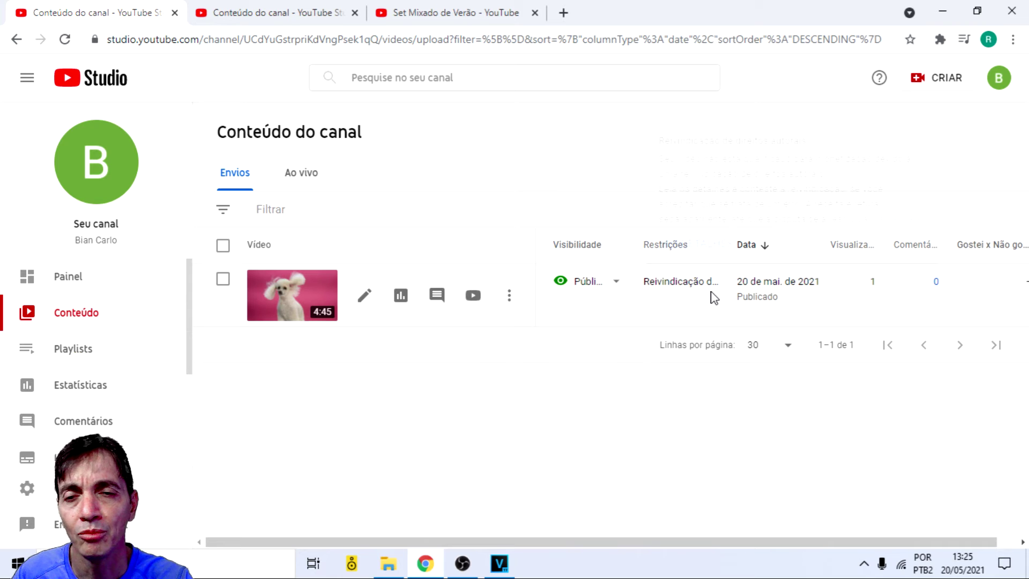
{"action": "left_click", "coordinate": [18, 43]}
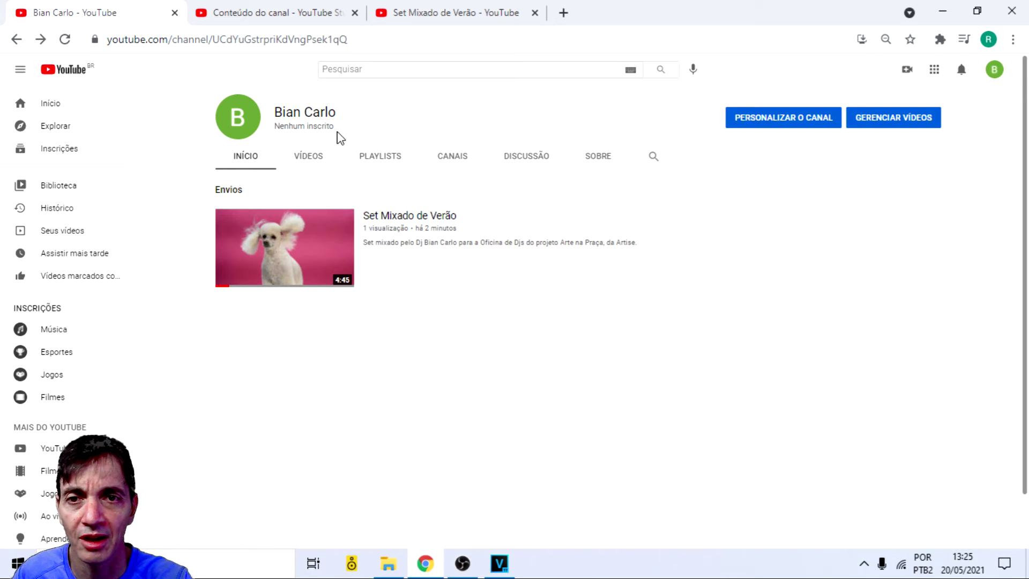
{"action": "left_click_drag", "start_coordinate": [341, 138], "coordinate": [287, 128]}
{"action": "triple_click", "coordinate": [275, 129]}
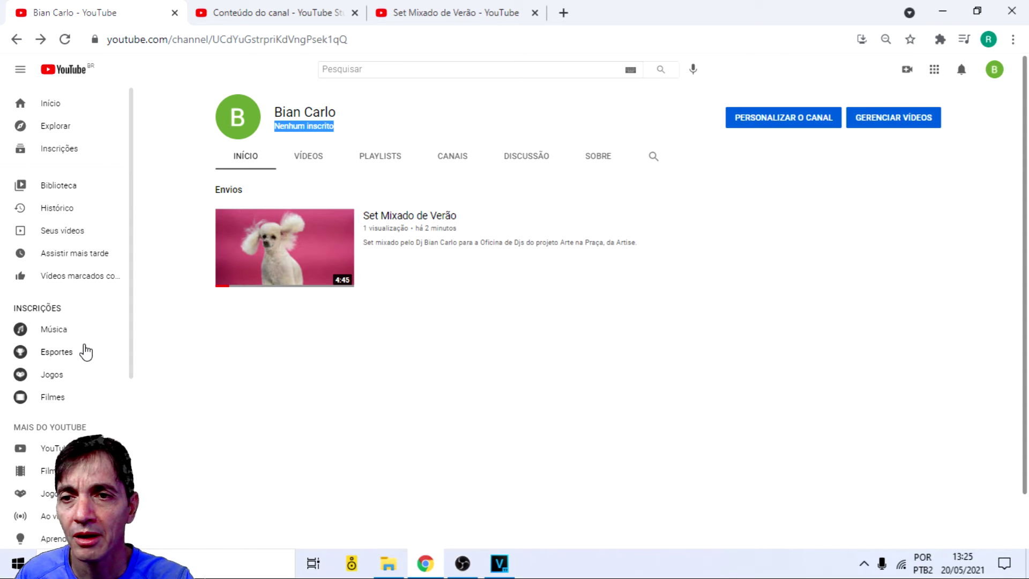
{"action": "left_click", "coordinate": [75, 238]}
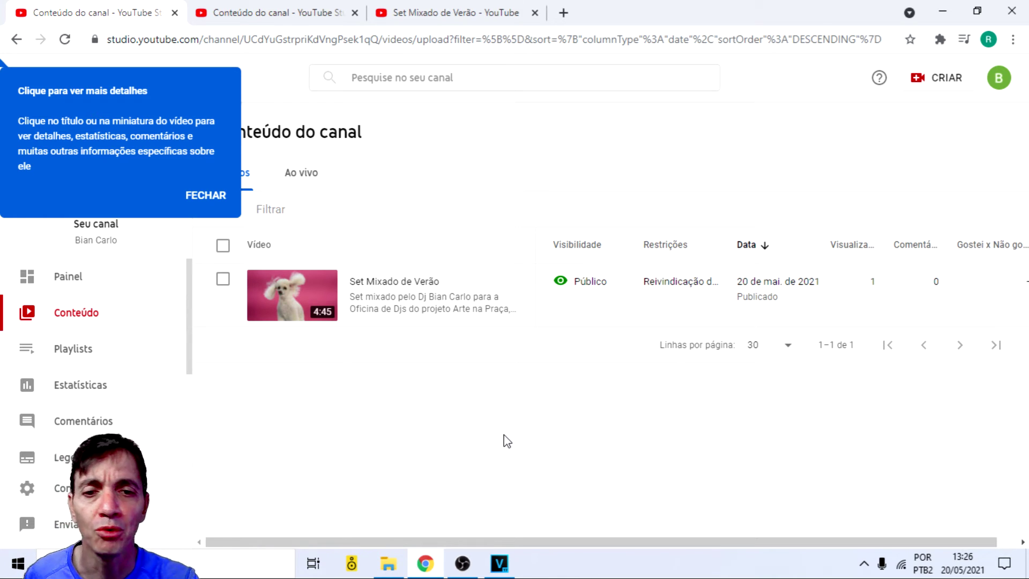
{"action": "left_click", "coordinate": [462, 564]}
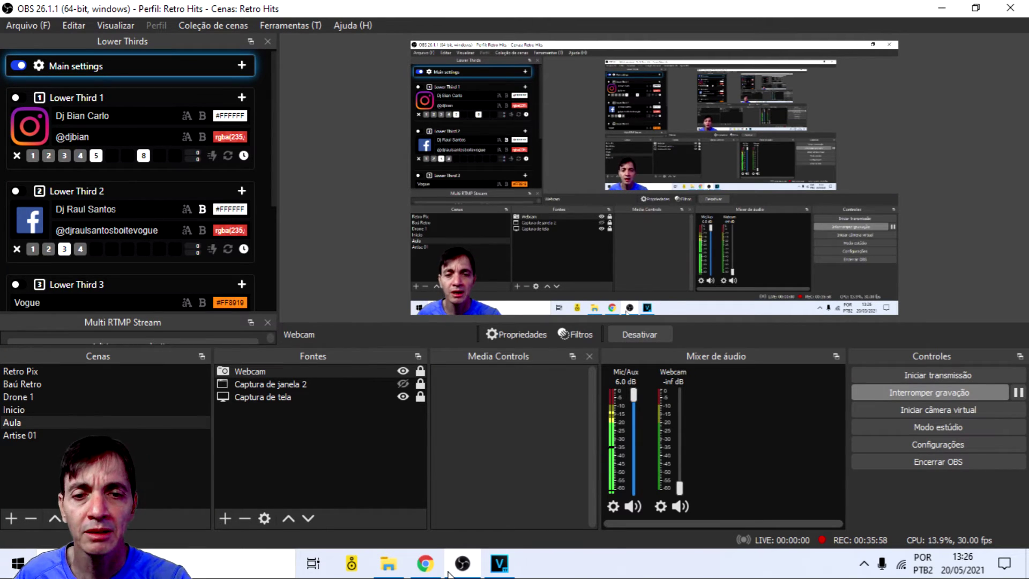
{"action": "left_click", "coordinate": [440, 571]}
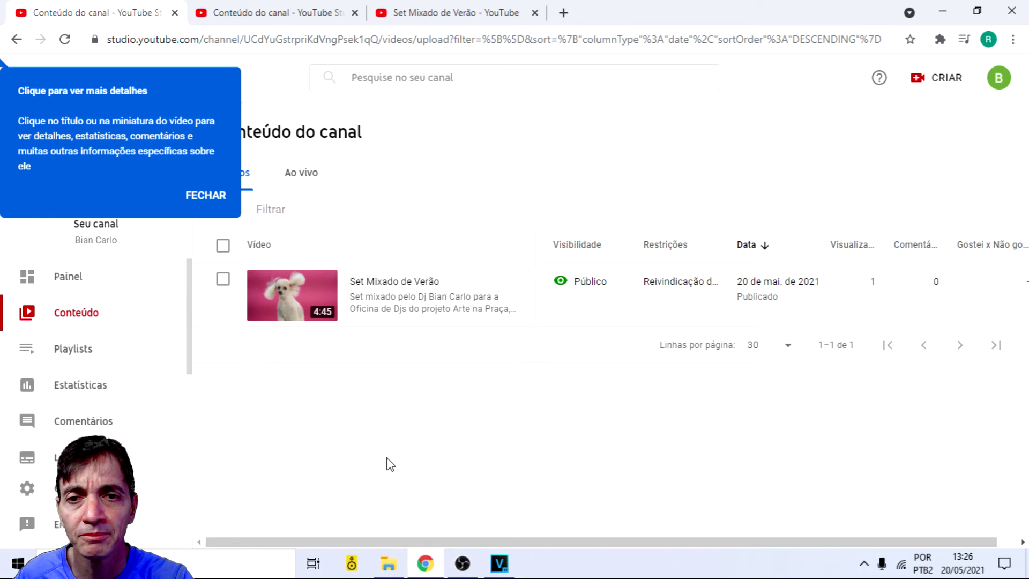
Step: Dismiss the tips, view the title and description editor, cancel, and return to the watch page
{"action": "left_click", "coordinate": [203, 195]}
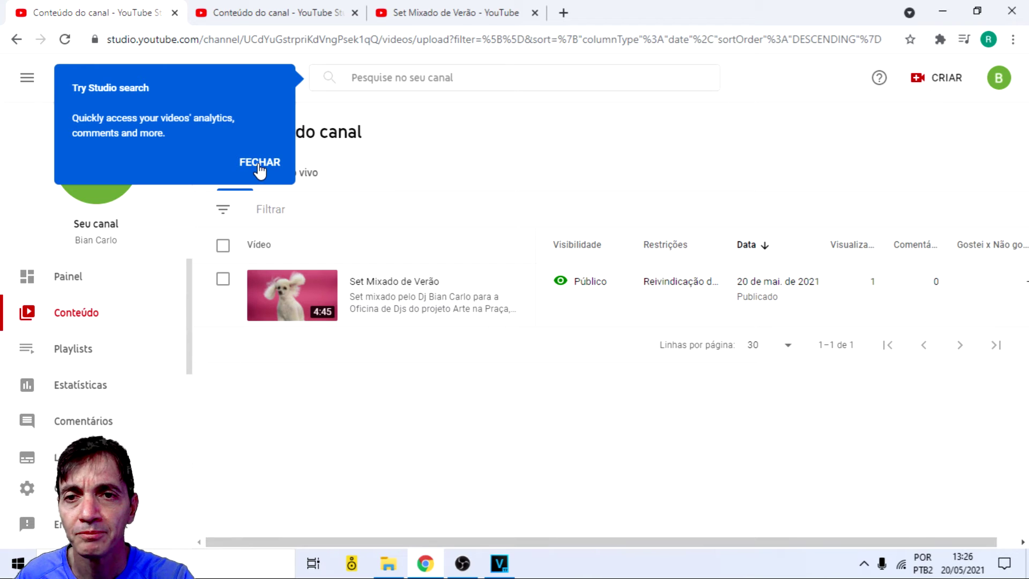
{"action": "left_click", "coordinate": [260, 163]}
{"action": "left_click", "coordinate": [511, 298]}
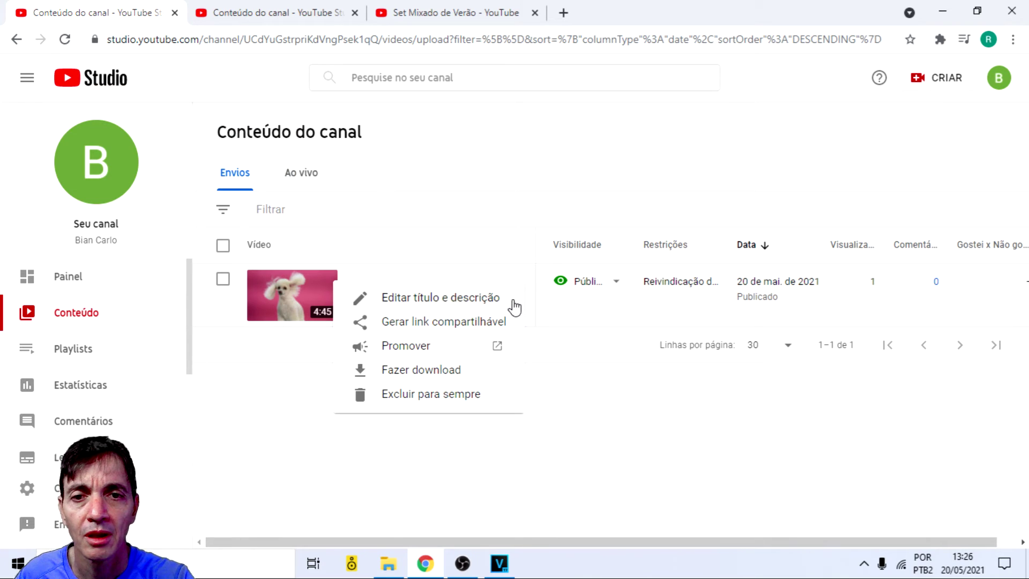
{"action": "left_click", "coordinate": [441, 298]}
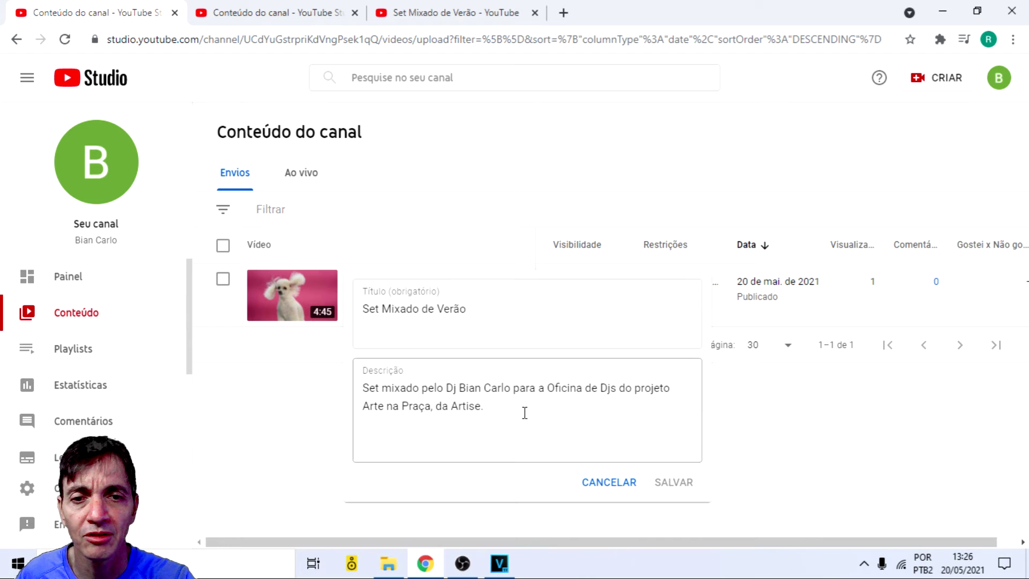
{"action": "left_click", "coordinate": [606, 488]}
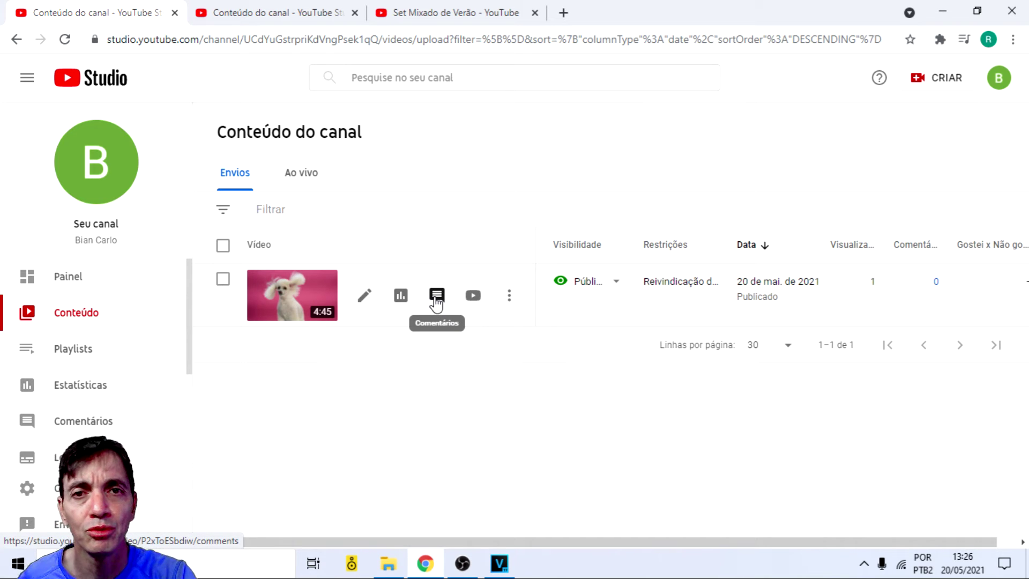
{"action": "left_click", "coordinate": [428, 16]}
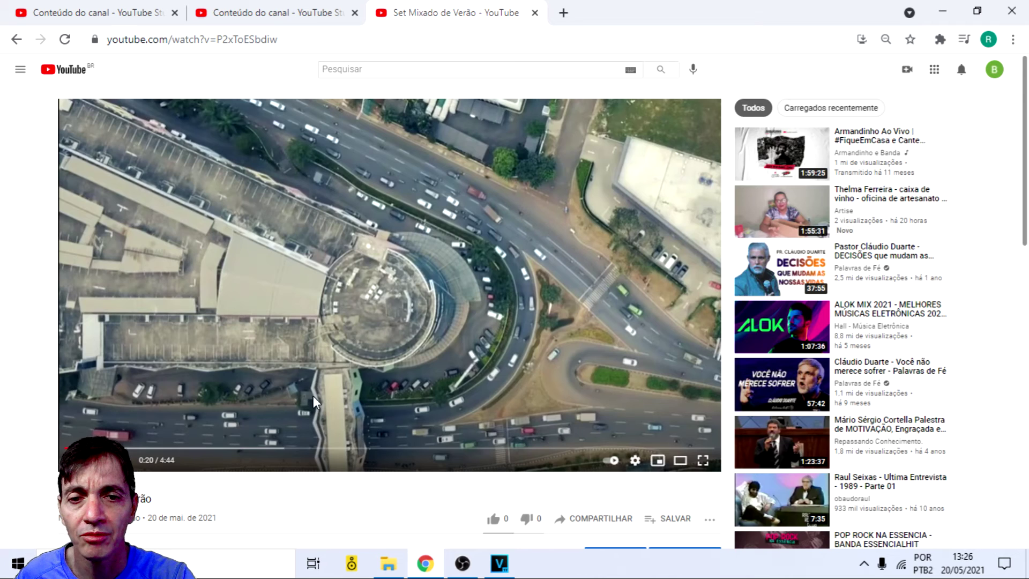
Step: Comment "Essa música é show de bola" on the video and like it
{"action": "scroll", "coordinate": [316, 402], "scroll_direction": "down", "scroll_amount": 7}
{"action": "scroll", "coordinate": [160, 425], "scroll_direction": "up", "scroll_amount": 3}
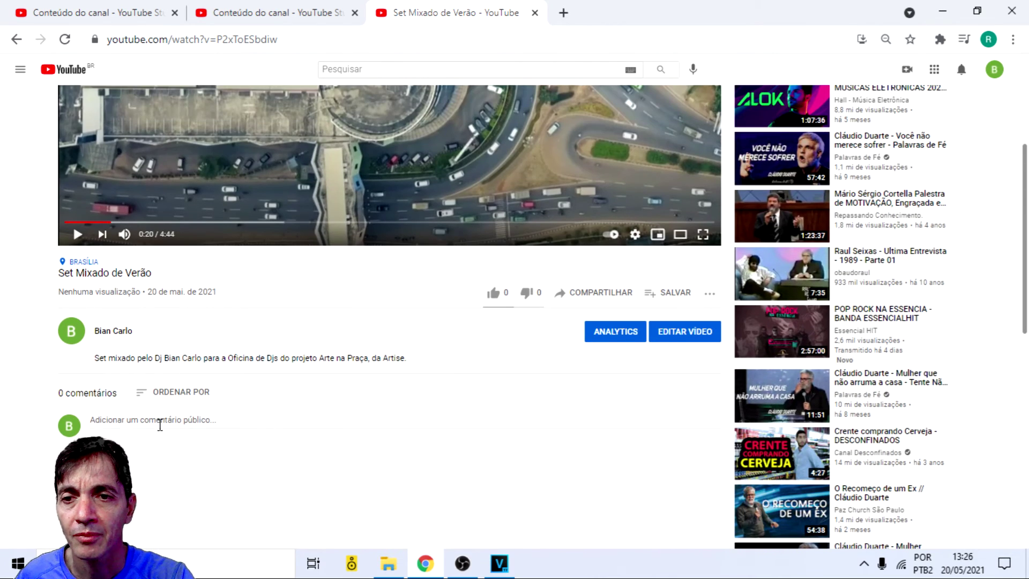
{"action": "left_click", "coordinate": [116, 424]}
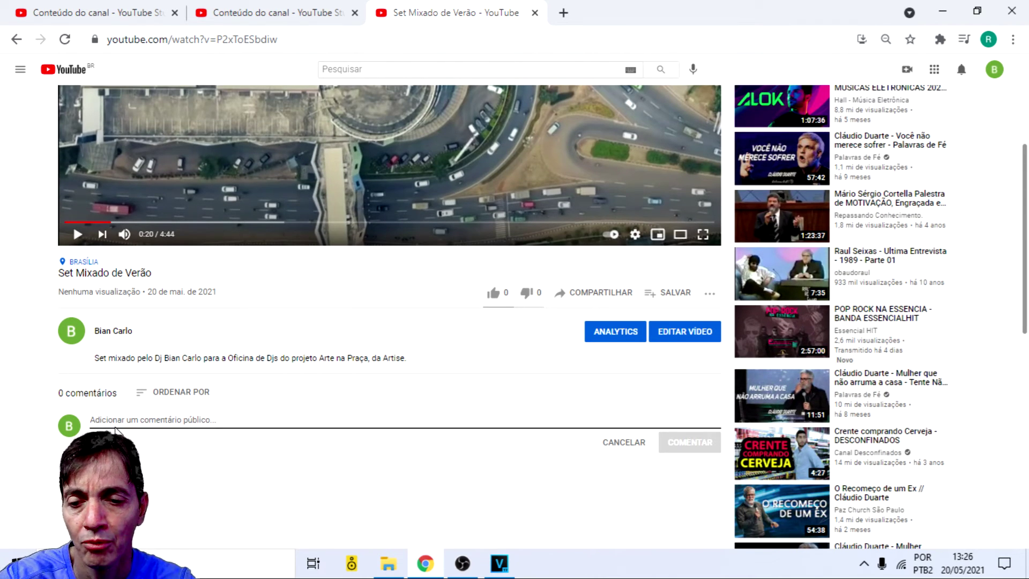
{"action": "type", "text": "Essa música é show de bola."}
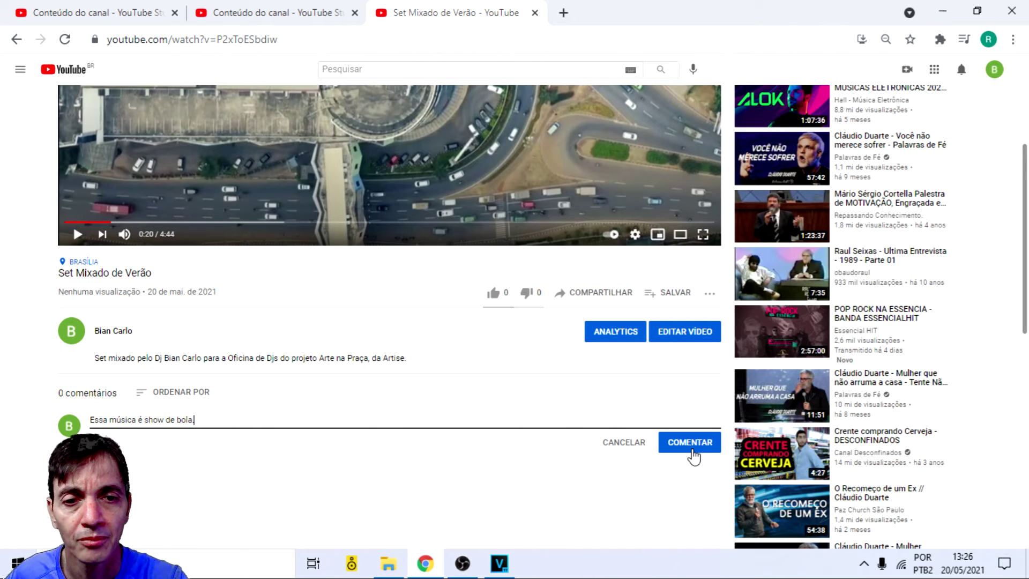
{"action": "left_click", "coordinate": [692, 448]}
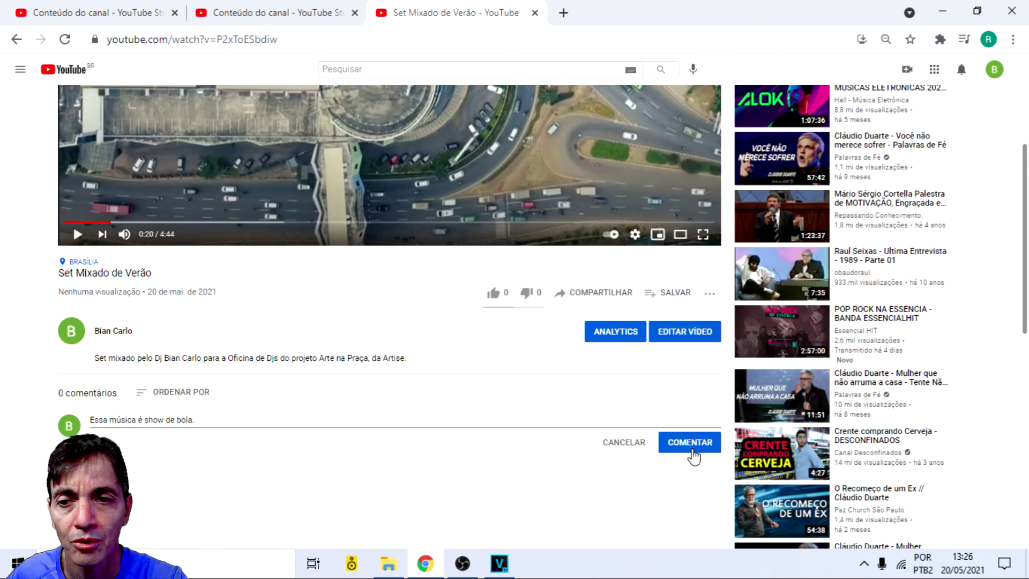
{"action": "left_click", "coordinate": [507, 300]}
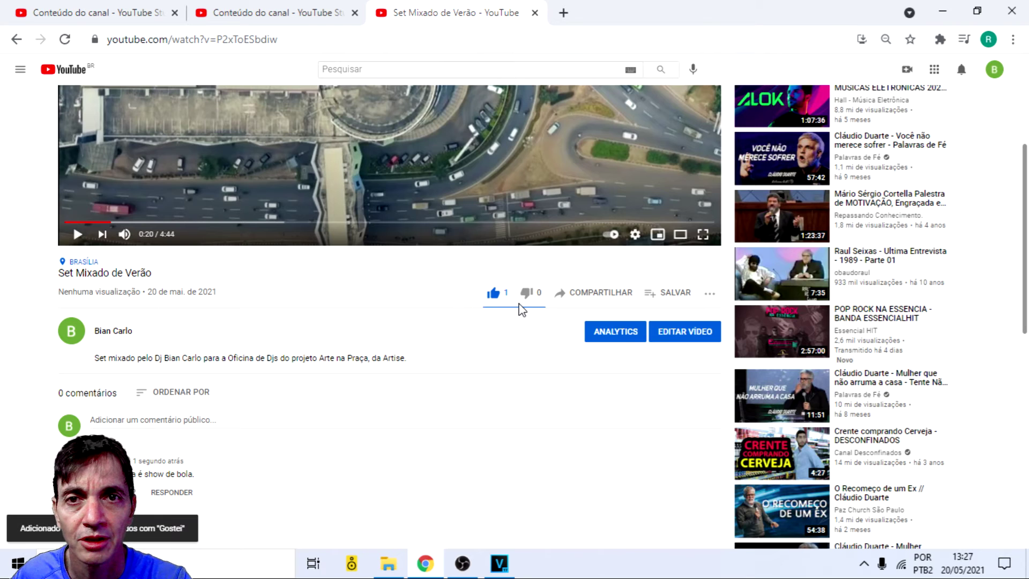
Step: Reload the Studio channel content page
{"action": "left_click", "coordinate": [234, 15]}
{"action": "key", "text": "XF86AudioLowerVolume"}
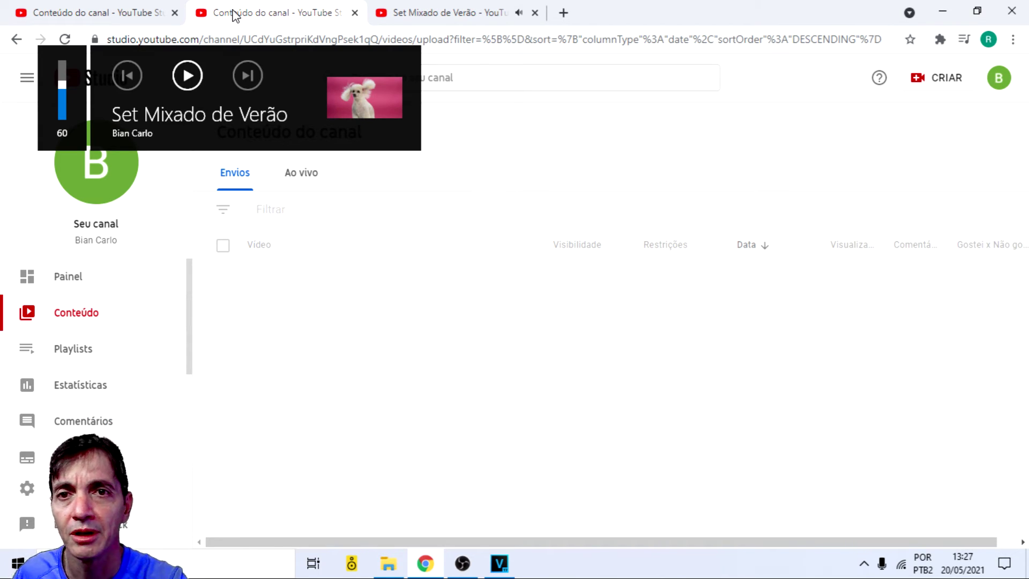
{"action": "left_click", "coordinate": [65, 39]}
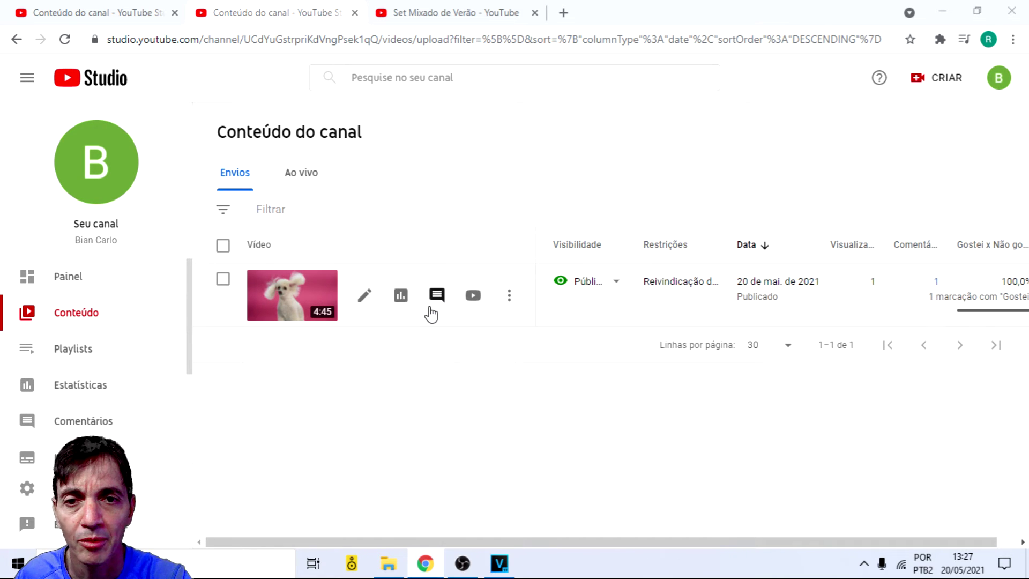
Step: Open Set Mixado de Verão's comments and try the Pesquisar, 'Retidos para análise' and 'Publicados' views
{"action": "left_click", "coordinate": [437, 297]}
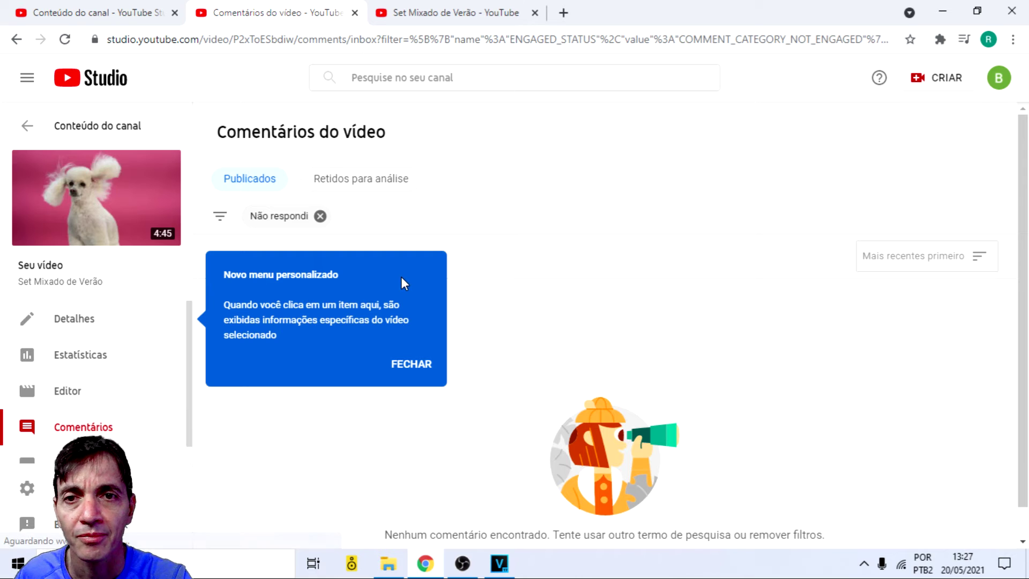
{"action": "scroll", "coordinate": [615, 312], "scroll_direction": "down", "scroll_amount": 1}
{"action": "scroll", "coordinate": [620, 313], "scroll_direction": "up", "scroll_amount": 1}
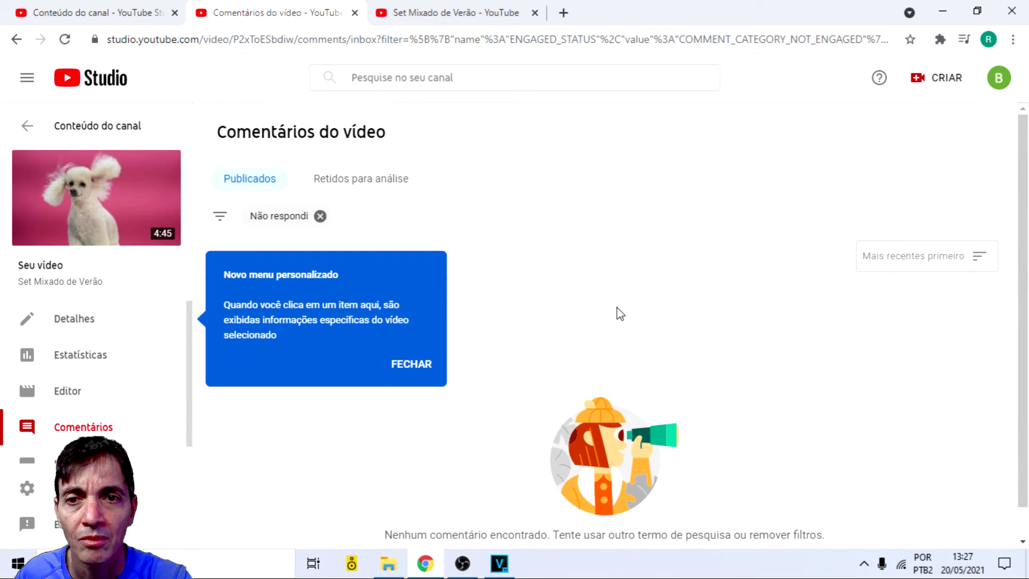
{"action": "left_click", "coordinate": [221, 220]}
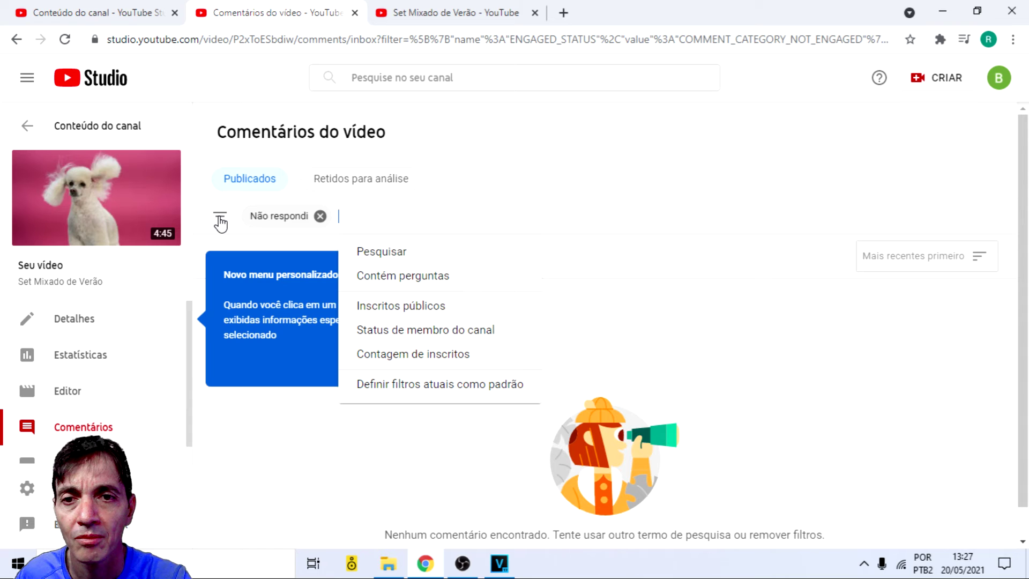
{"action": "left_click", "coordinate": [400, 257]}
{"action": "left_click", "coordinate": [466, 221]}
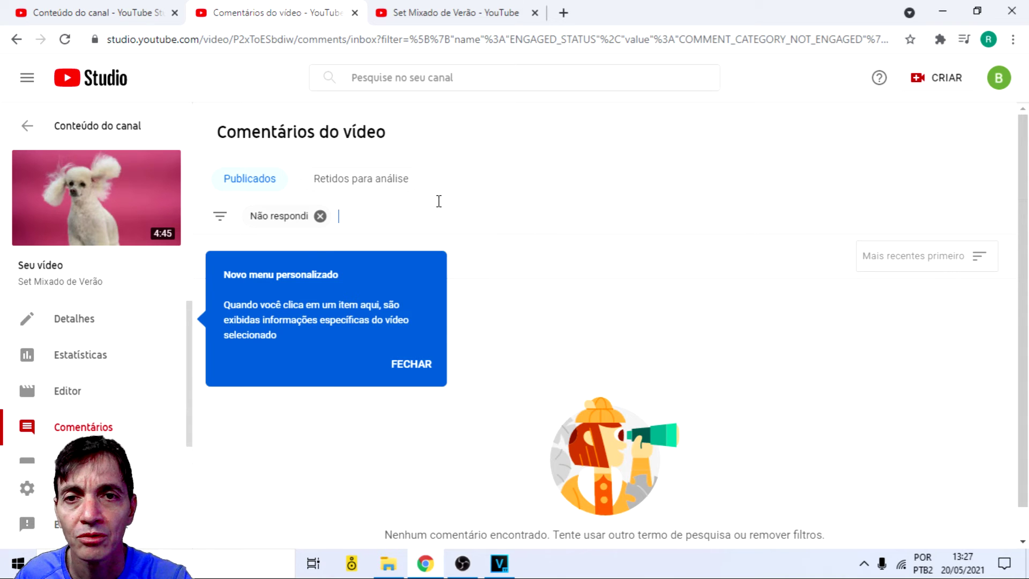
{"action": "left_click", "coordinate": [356, 178]}
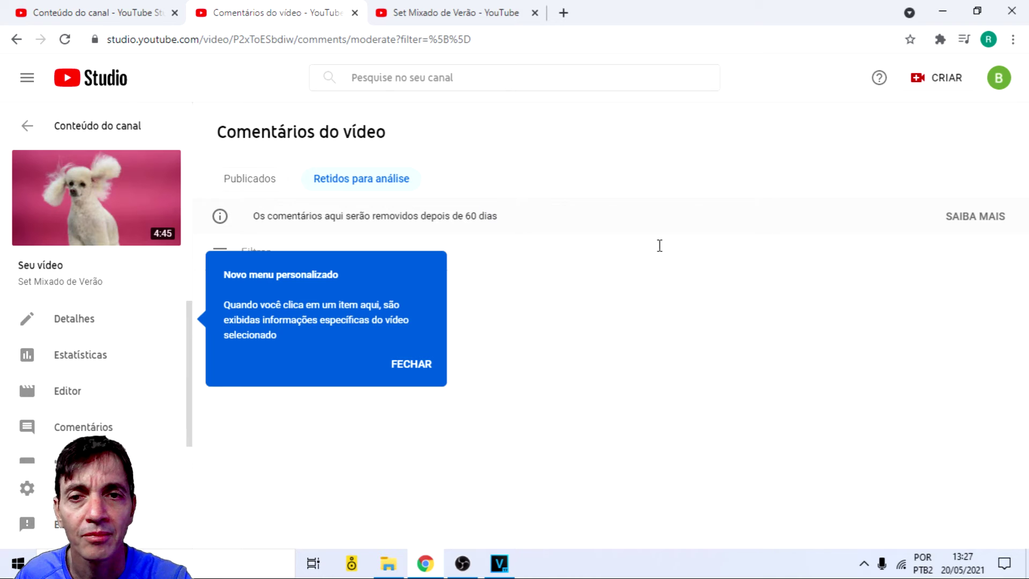
{"action": "left_click", "coordinate": [267, 180]}
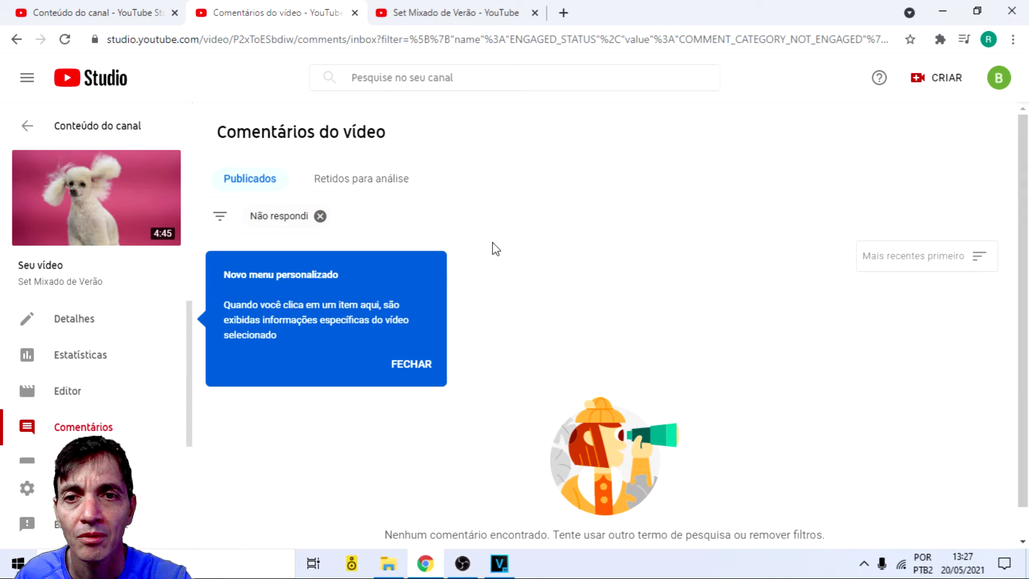
{"action": "scroll", "coordinate": [496, 248], "scroll_direction": "down", "scroll_amount": 1}
{"action": "scroll", "coordinate": [496, 249], "scroll_direction": "up", "scroll_amount": 1}
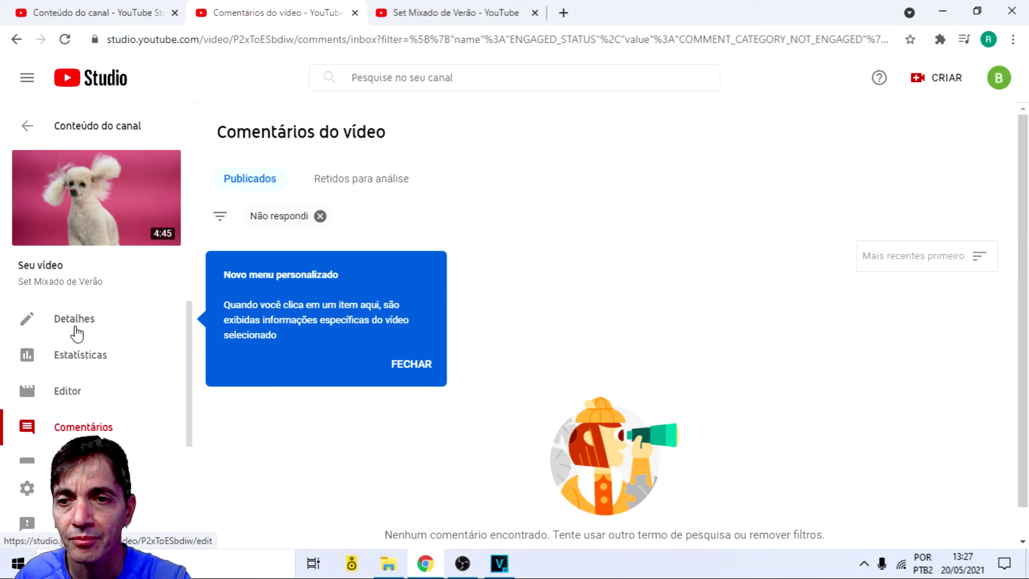
Step: Open the video analytics for Set Mixado de Verão and dismiss the custom menu tip
{"action": "left_click", "coordinate": [91, 355]}
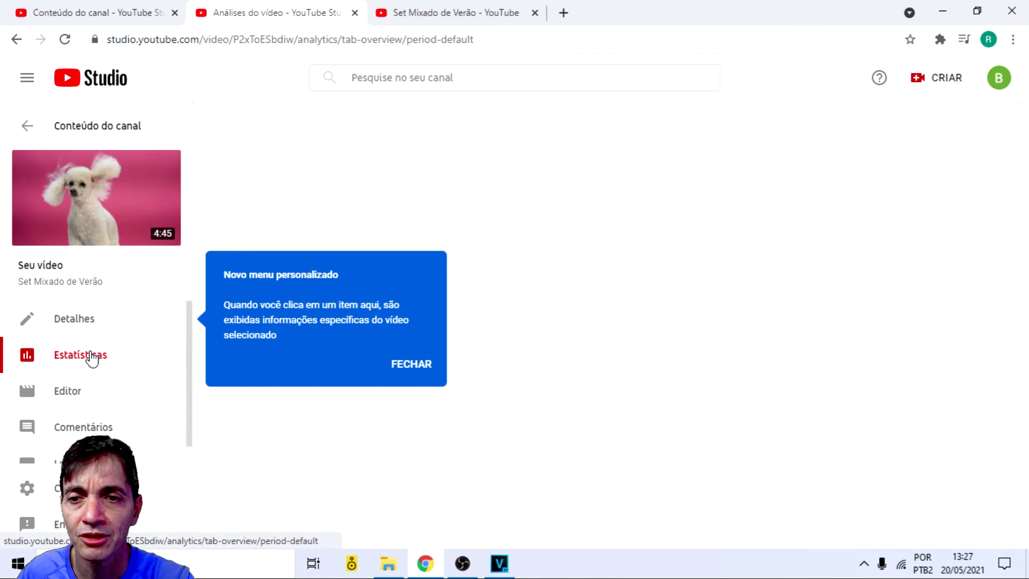
{"action": "left_click", "coordinate": [425, 370]}
{"action": "scroll", "coordinate": [482, 442], "scroll_direction": "down", "scroll_amount": 3}
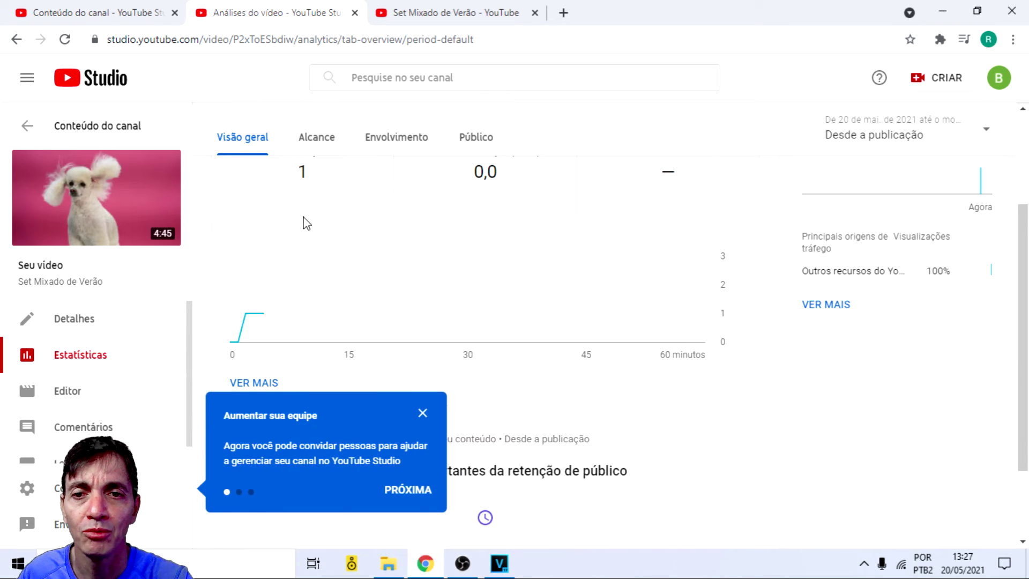
{"action": "scroll", "coordinate": [319, 307], "scroll_direction": "up", "scroll_amount": 3}
{"action": "scroll", "coordinate": [316, 340], "scroll_direction": "down", "scroll_amount": 2}
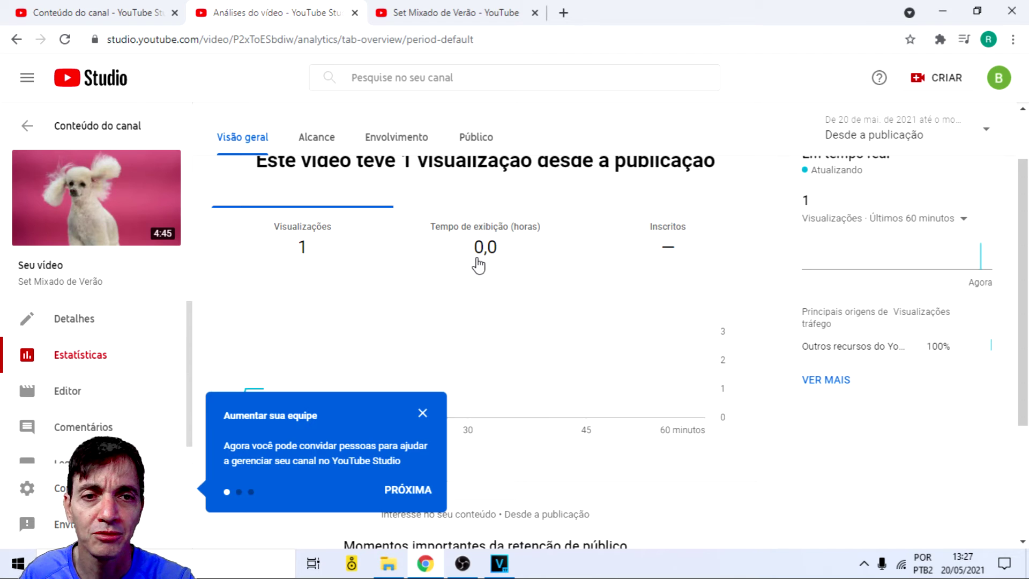
{"action": "scroll", "coordinate": [478, 264], "scroll_direction": "down", "scroll_amount": 3}
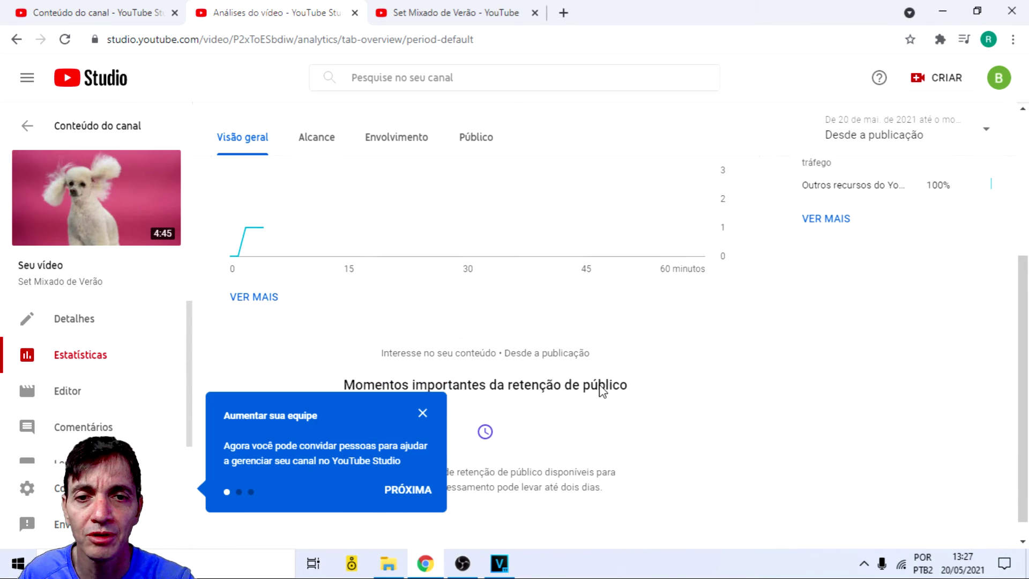
{"action": "scroll", "coordinate": [603, 391], "scroll_direction": "down", "scroll_amount": 1}
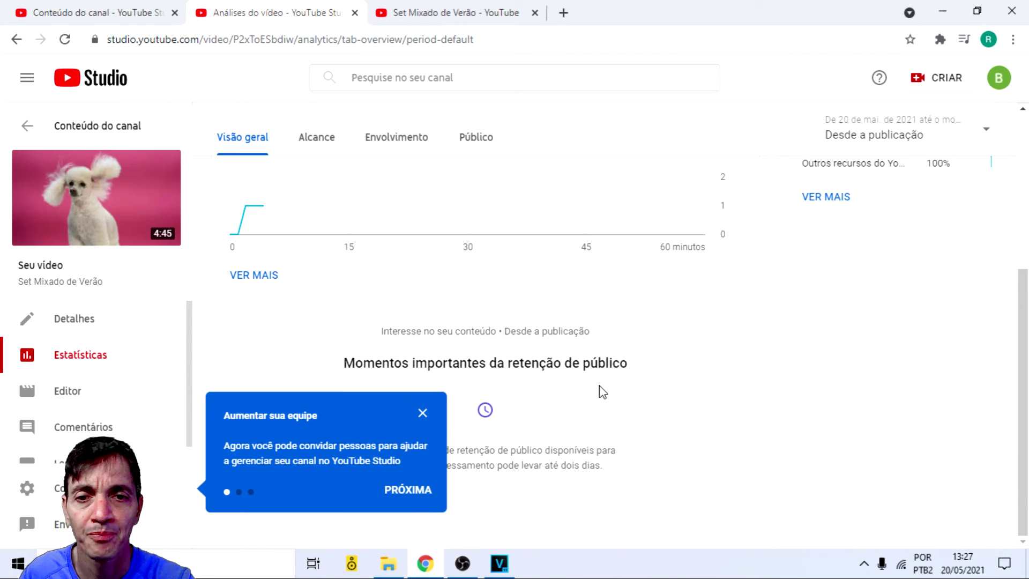
Step: Clear the remaining tips and move from Alcance to Envolvimento, showing 0:18 average view duration
{"action": "left_click", "coordinate": [422, 414]}
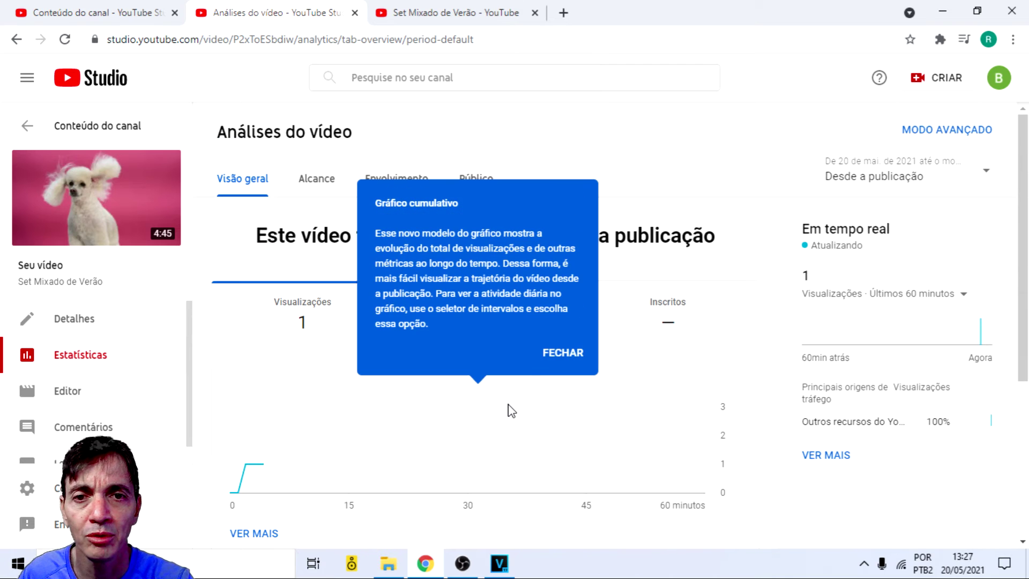
{"action": "left_click", "coordinate": [553, 358]}
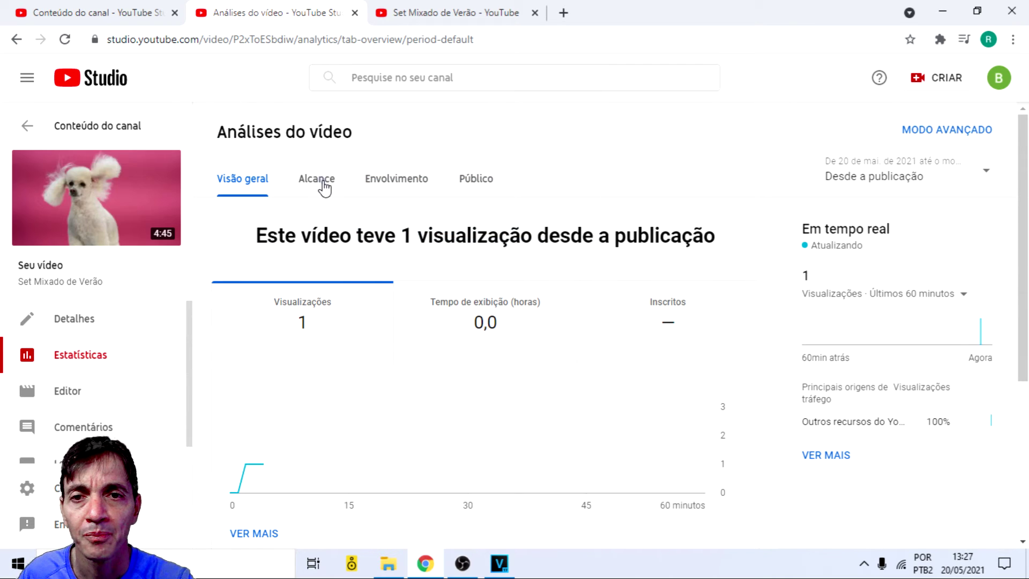
{"action": "left_click", "coordinate": [324, 185]}
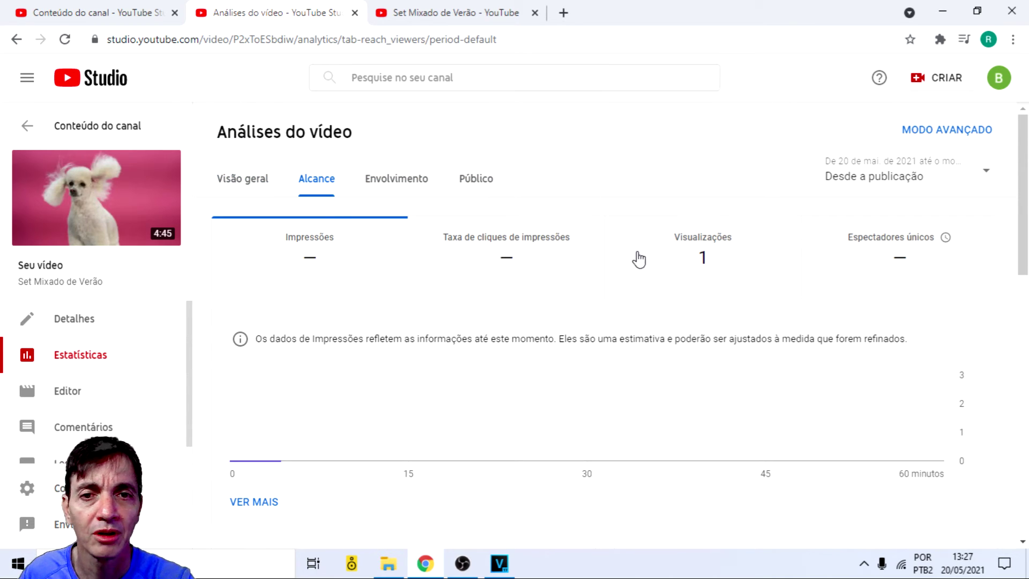
{"action": "left_click", "coordinate": [399, 186]}
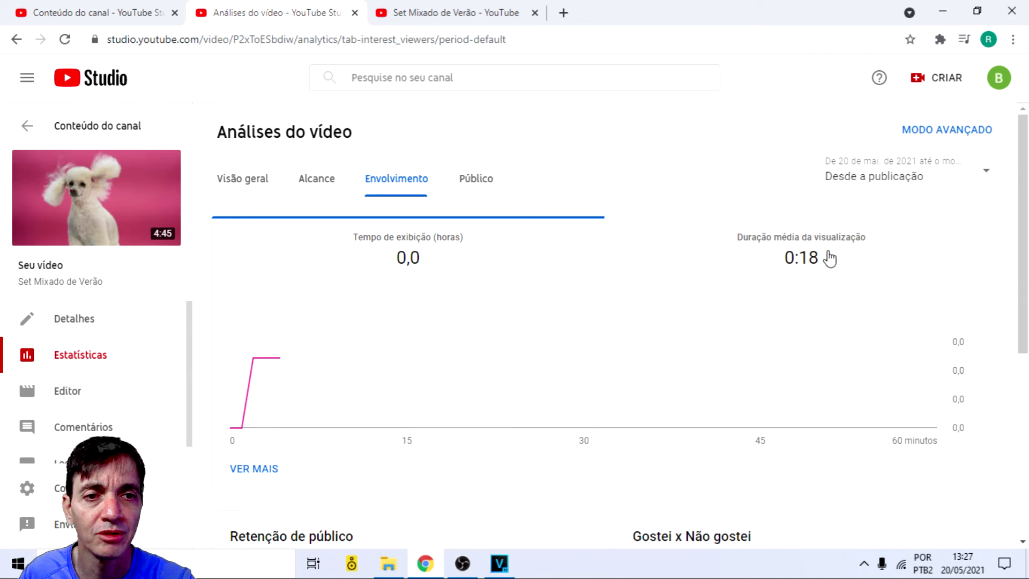
Step: Play Set Mixado de Verão on its watch page, then go back to its Envolvimento analytics
{"action": "mouse_move", "coordinate": [763, 267]}
{"action": "left_click", "coordinate": [445, 13]}
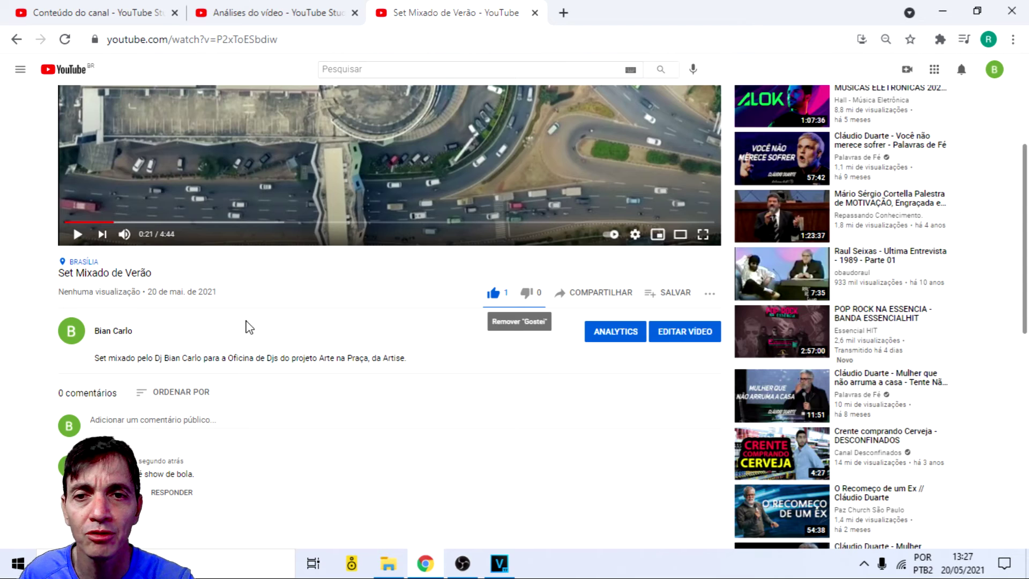
{"action": "scroll", "coordinate": [507, 327], "scroll_direction": "up", "scroll_amount": 4}
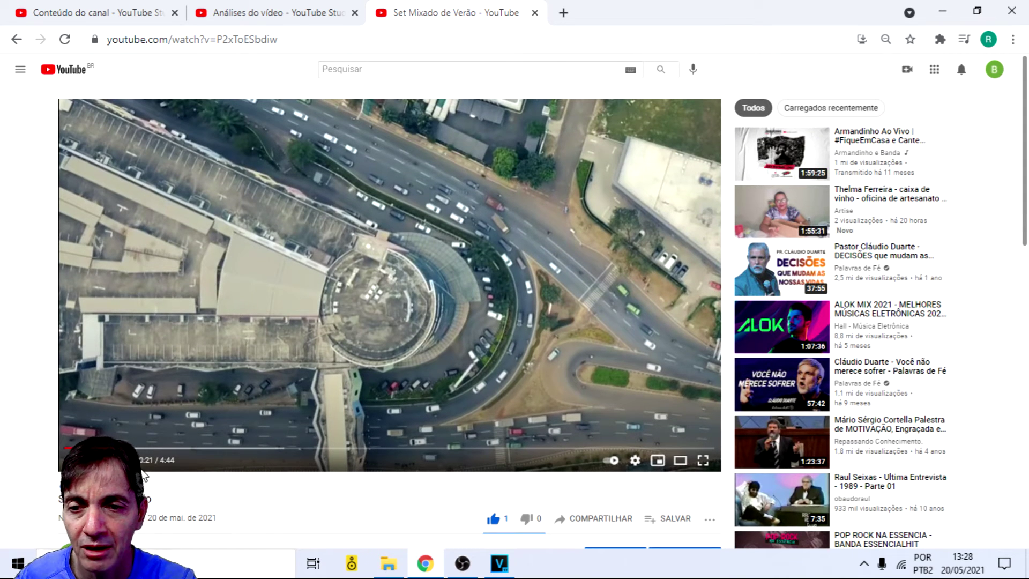
{"action": "left_click", "coordinate": [228, 436]}
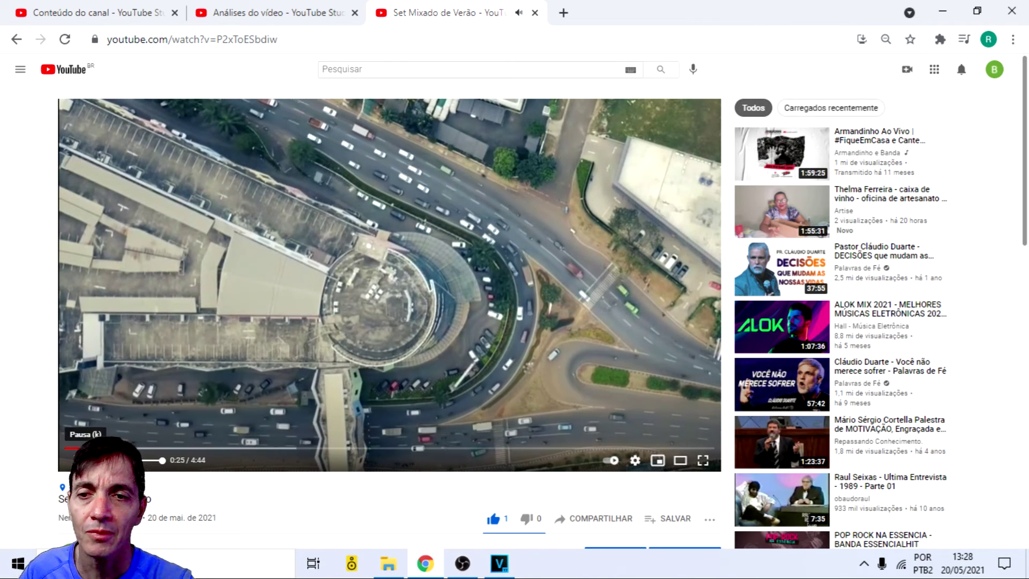
{"action": "left_click", "coordinate": [300, 10]}
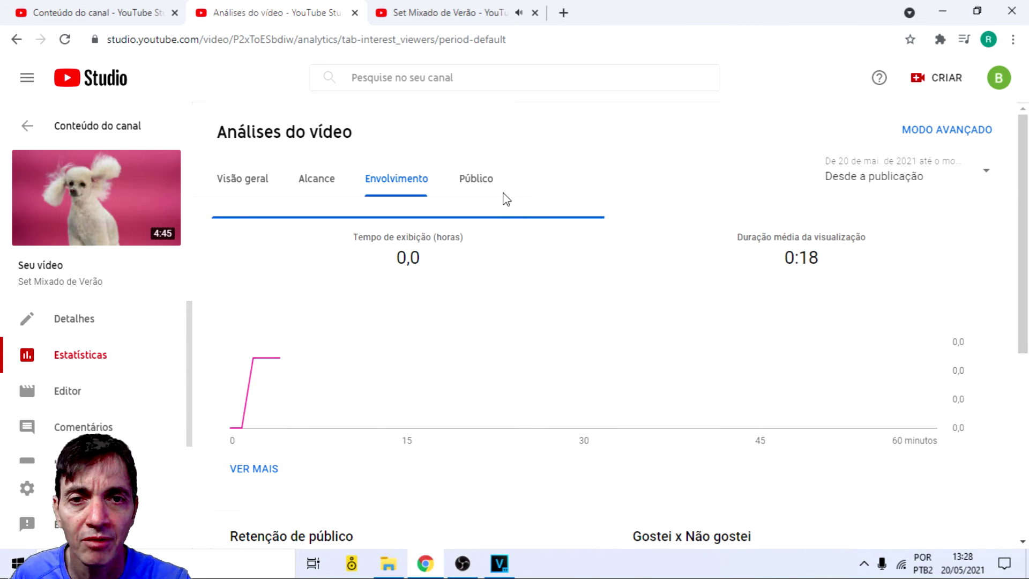
Step: Scroll through the Público analytics, which have no subscriber, demographic or location data yet
{"action": "left_click", "coordinate": [486, 179]}
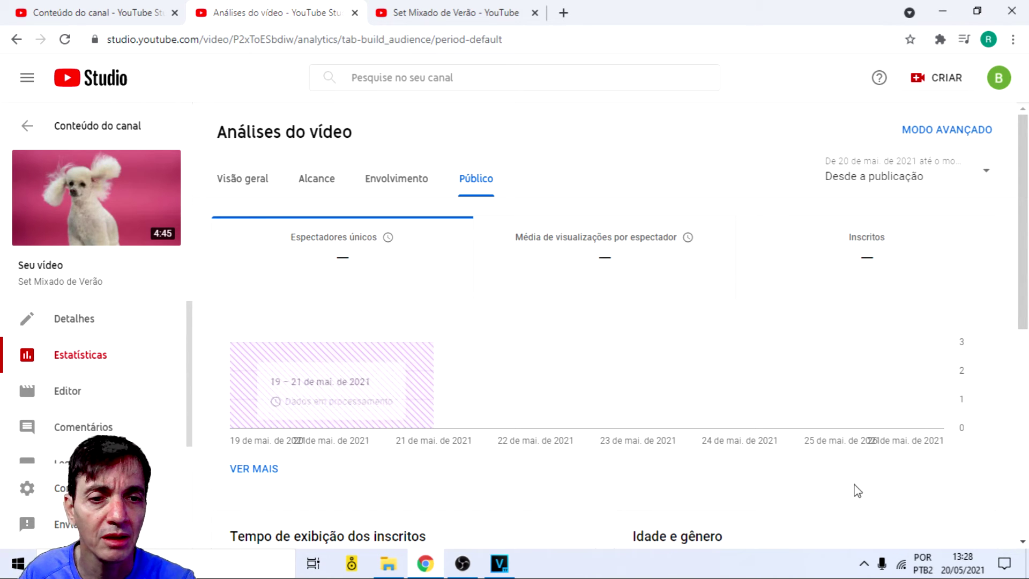
{"action": "scroll", "coordinate": [707, 374], "scroll_direction": "down", "scroll_amount": 6}
{"action": "scroll", "coordinate": [593, 319], "scroll_direction": "up", "scroll_amount": 2}
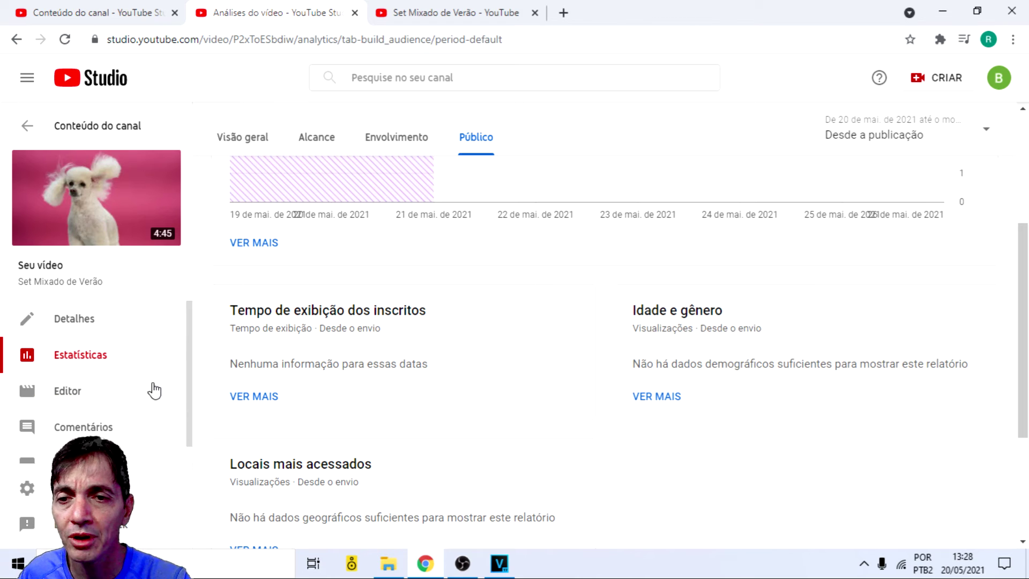
{"action": "scroll", "coordinate": [179, 386], "scroll_direction": "down", "scroll_amount": 1}
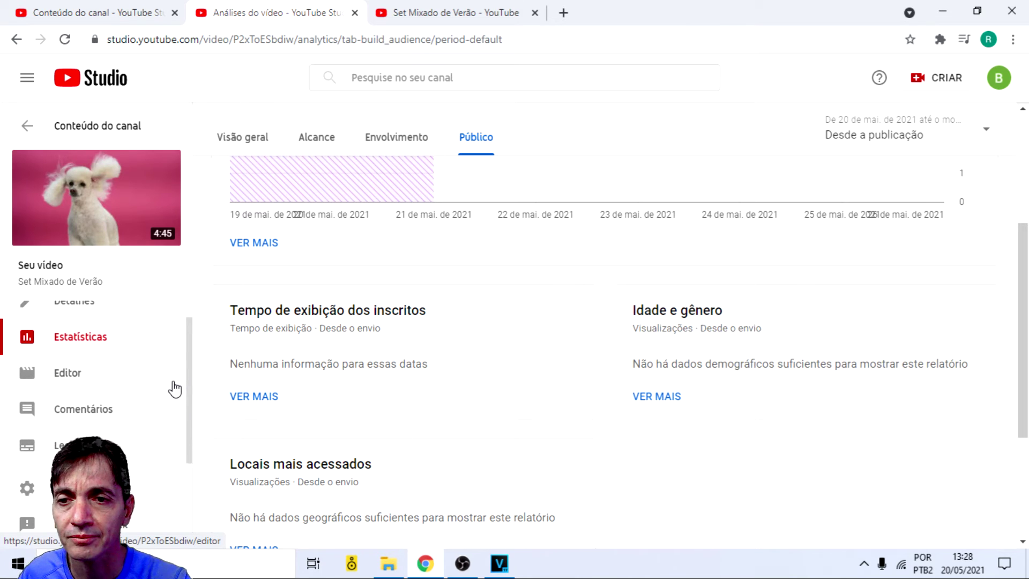
{"action": "scroll", "coordinate": [175, 389], "scroll_direction": "up", "scroll_amount": 1}
Step: Open the Detalhes page for Set Mixado de Verão
{"action": "left_click", "coordinate": [64, 325]}
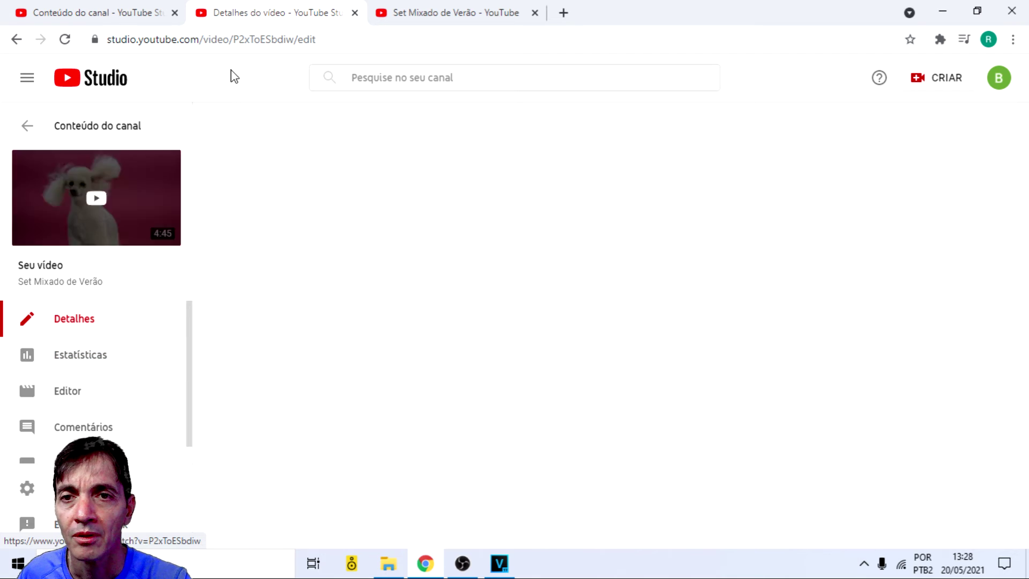
{"action": "scroll", "coordinate": [404, 304], "scroll_direction": "down", "scroll_amount": 4}
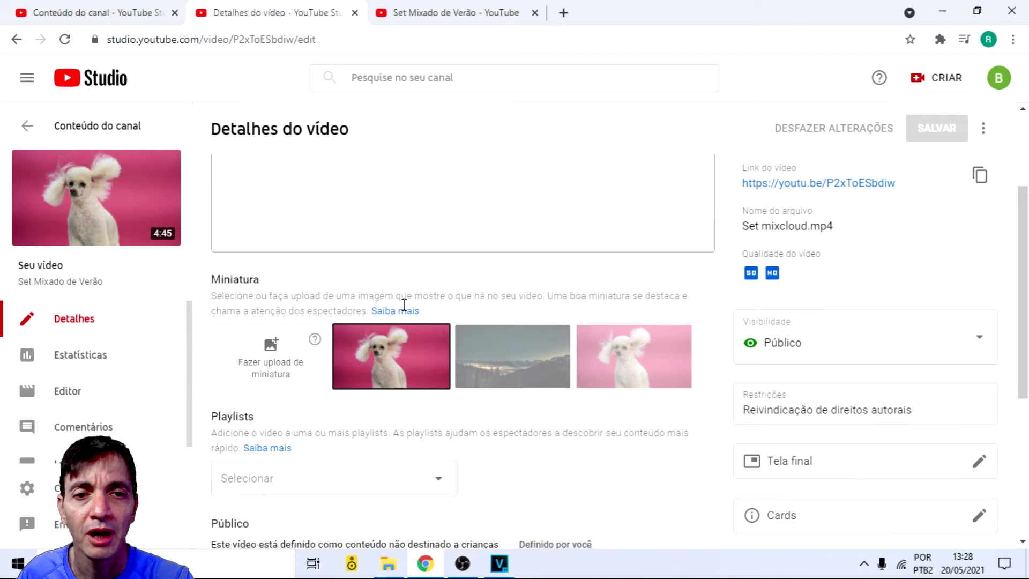
{"action": "scroll", "coordinate": [404, 304], "scroll_direction": "down", "scroll_amount": 5}
{"action": "scroll", "coordinate": [404, 308], "scroll_direction": "up", "scroll_amount": 5}
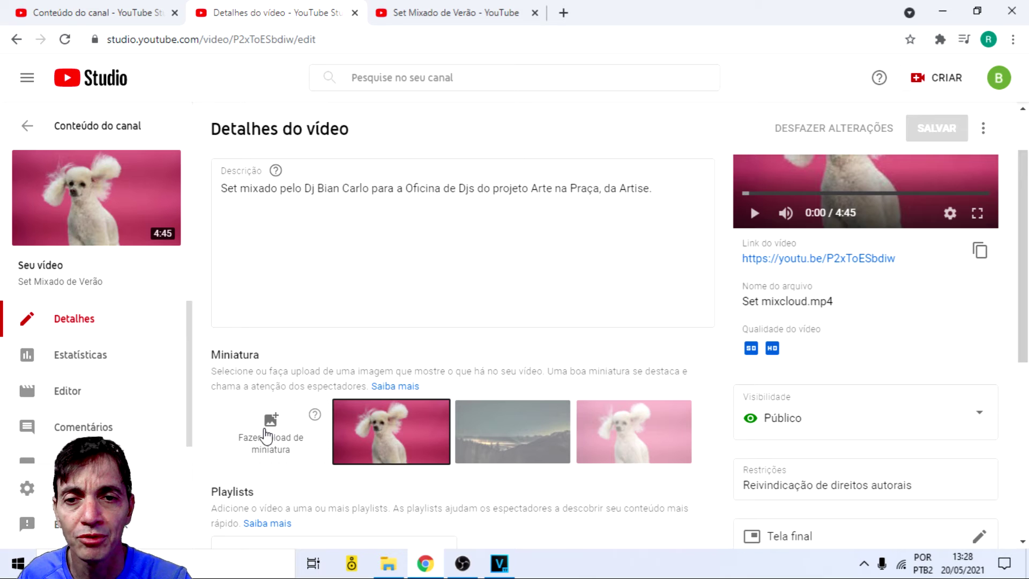
Step: Try uploading a custom thumbnail and close the phone verification notice with FECHAR
{"action": "left_click", "coordinate": [267, 435]}
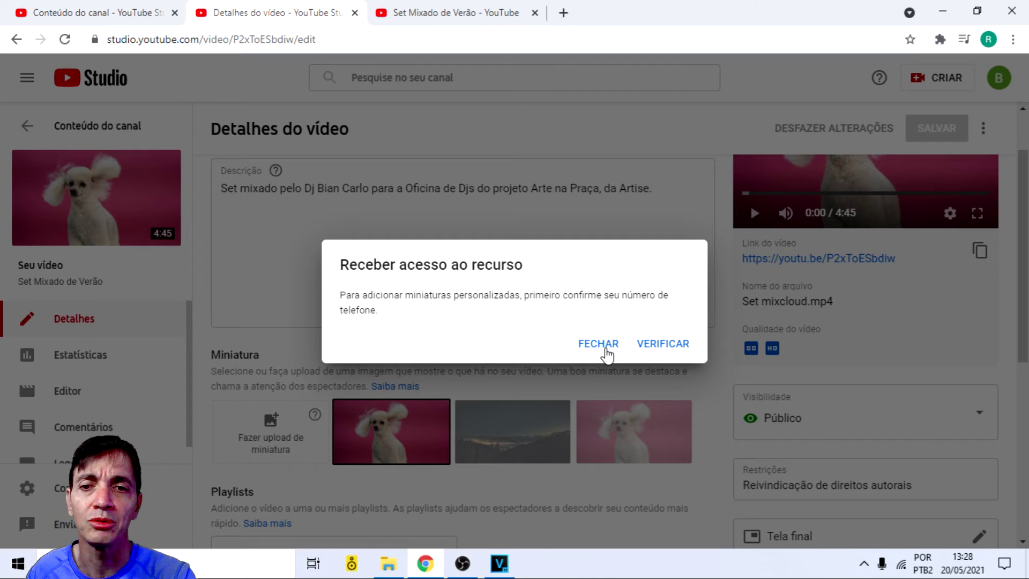
{"action": "left_click", "coordinate": [605, 351]}
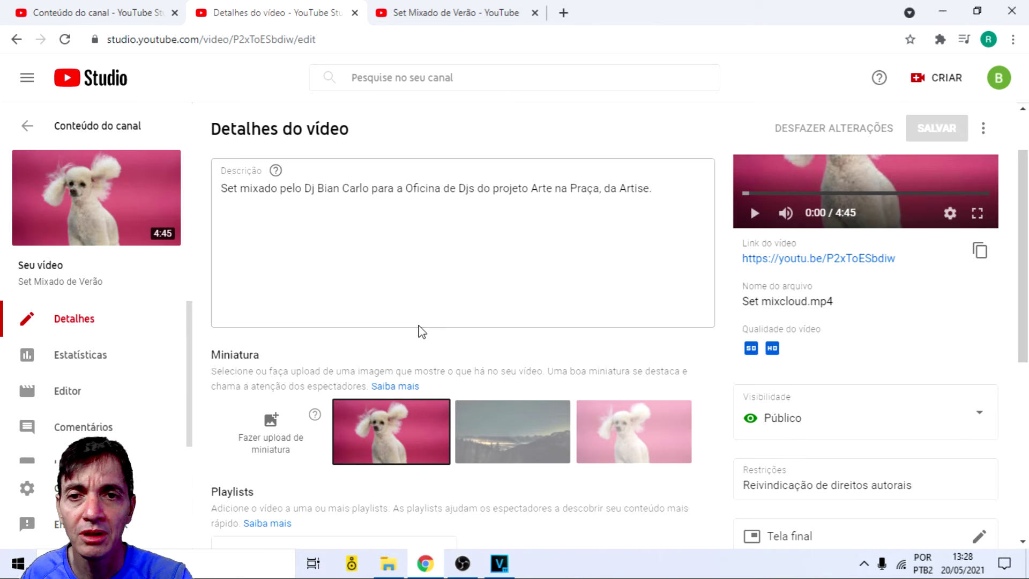
{"action": "scroll", "coordinate": [418, 328], "scroll_direction": "down", "scroll_amount": 4}
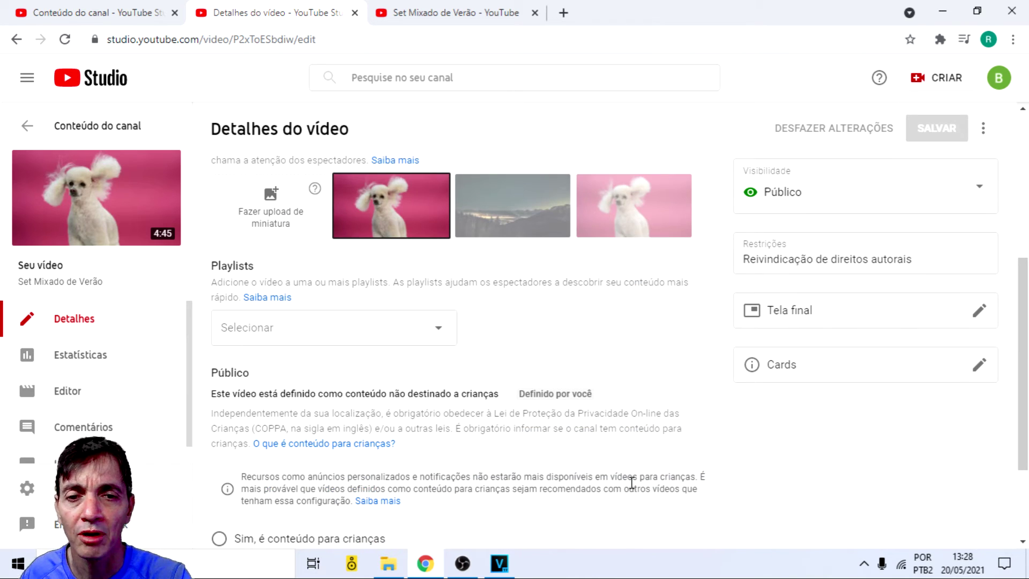
{"action": "scroll", "coordinate": [554, 409], "scroll_direction": "down", "scroll_amount": 3}
{"action": "scroll", "coordinate": [554, 409], "scroll_direction": "up", "scroll_amount": 8}
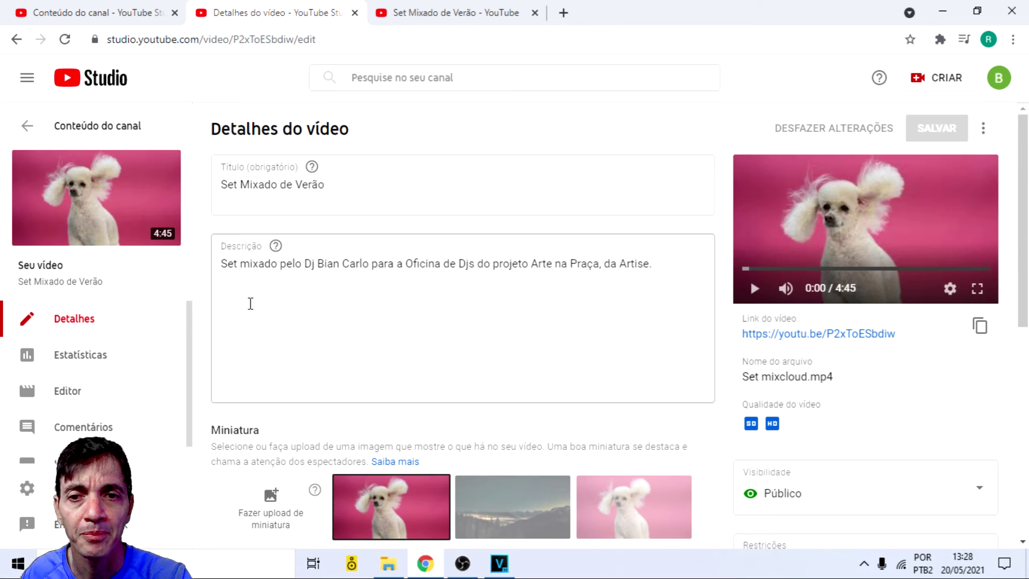
{"action": "scroll", "coordinate": [361, 445], "scroll_direction": "down", "scroll_amount": 4}
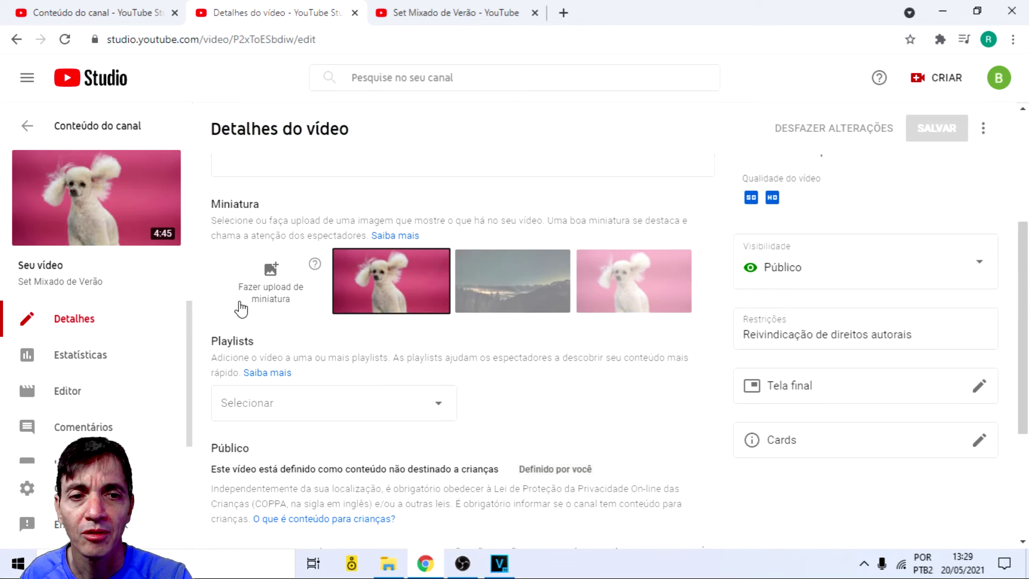
{"action": "left_click", "coordinate": [977, 387]}
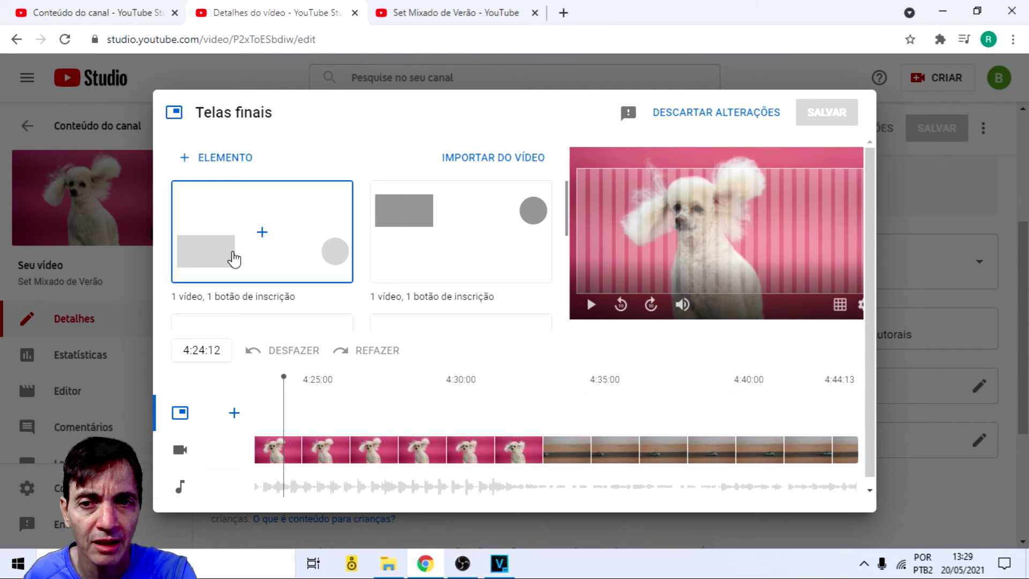
{"action": "left_click", "coordinate": [244, 222]}
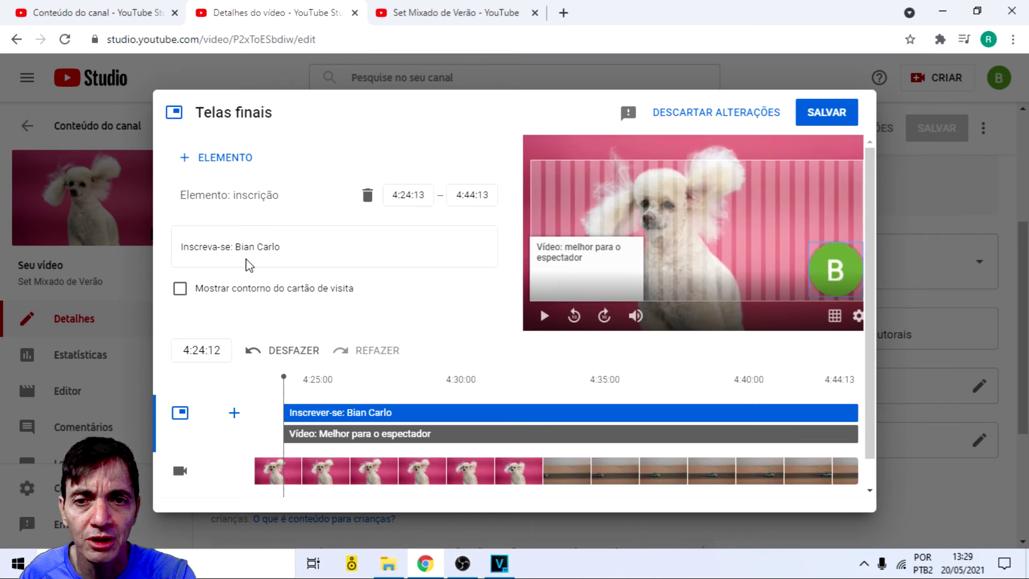
{"action": "left_click_drag", "start_coordinate": [600, 274], "coordinate": [601, 199]}
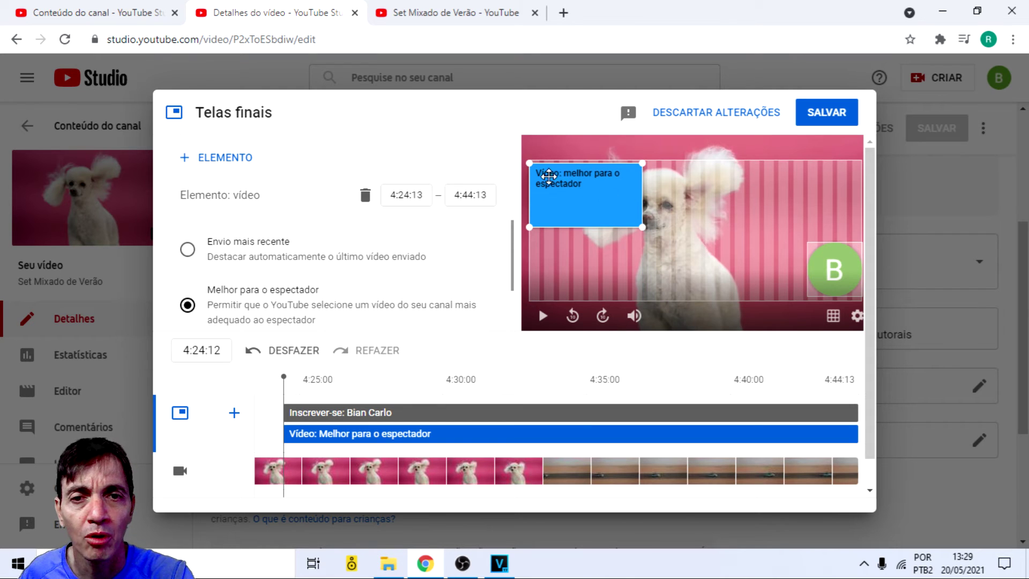
{"action": "scroll", "coordinate": [596, 204], "scroll_direction": "down", "scroll_amount": 1}
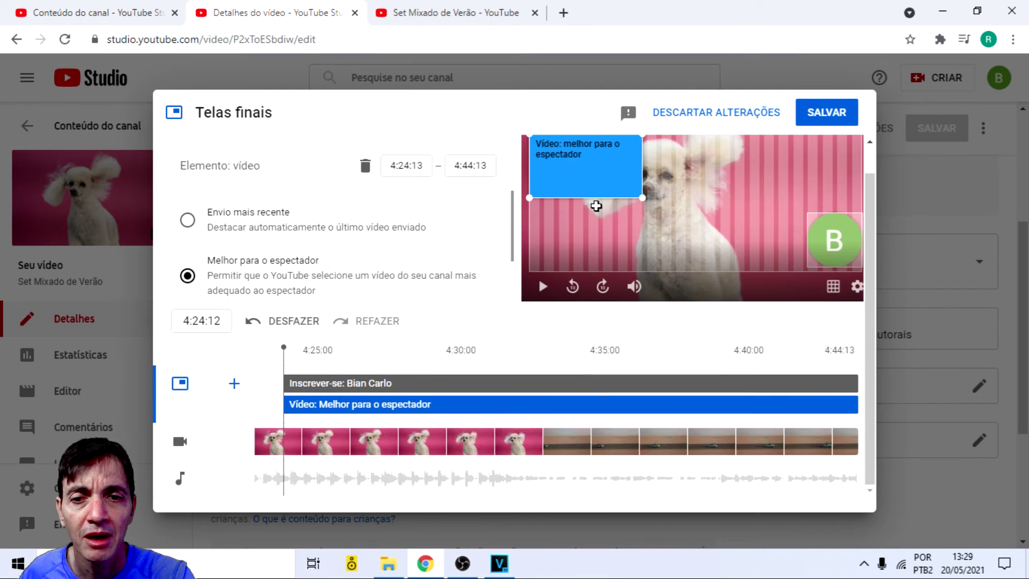
{"action": "scroll", "coordinate": [596, 206], "scroll_direction": "up", "scroll_amount": 1}
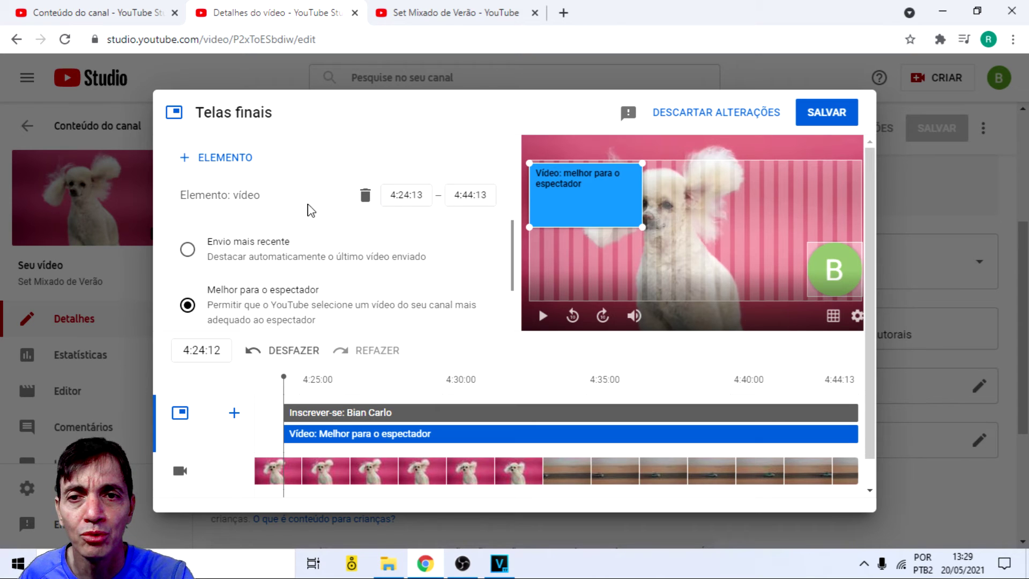
{"action": "mouse_move", "coordinate": [581, 184]}
{"action": "left_mouse_down"}
{"action": "mouse_move", "coordinate": [591, 227]}
{"action": "mouse_move", "coordinate": [583, 192]}
{"action": "left_mouse_up"}
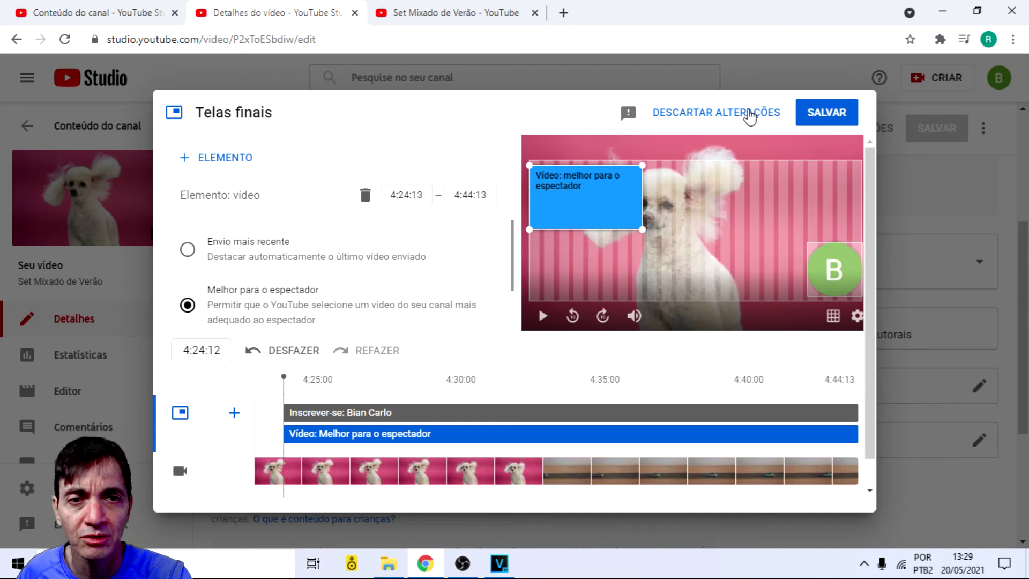
{"action": "left_click", "coordinate": [749, 115]}
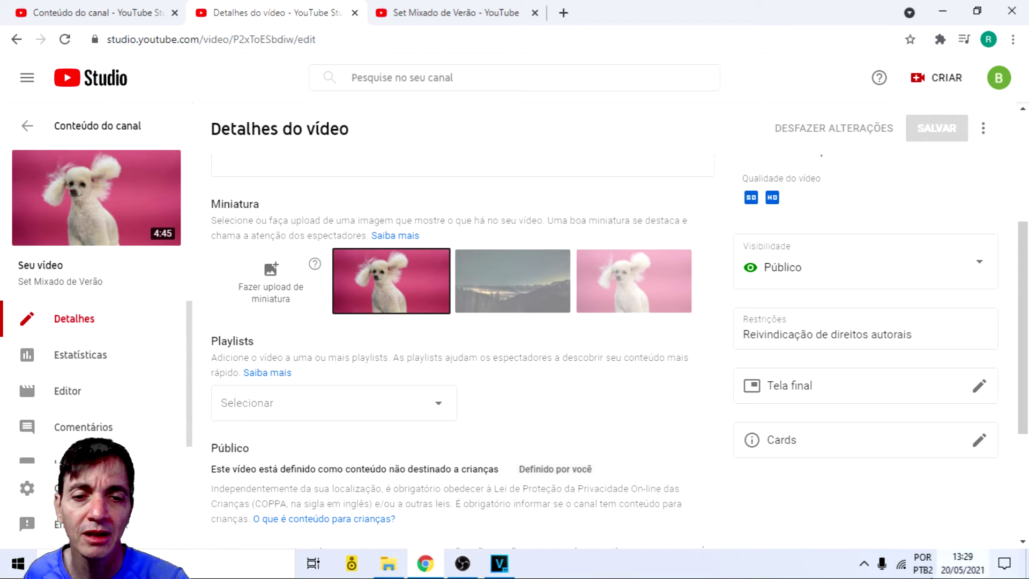
{"action": "left_click", "coordinate": [465, 564]}
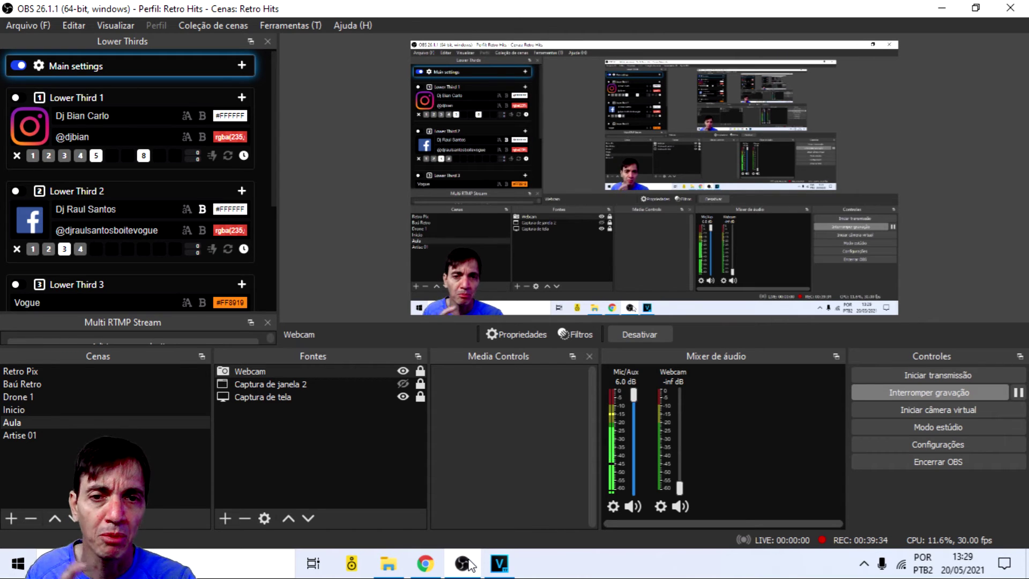
{"action": "left_click", "coordinate": [425, 563]}
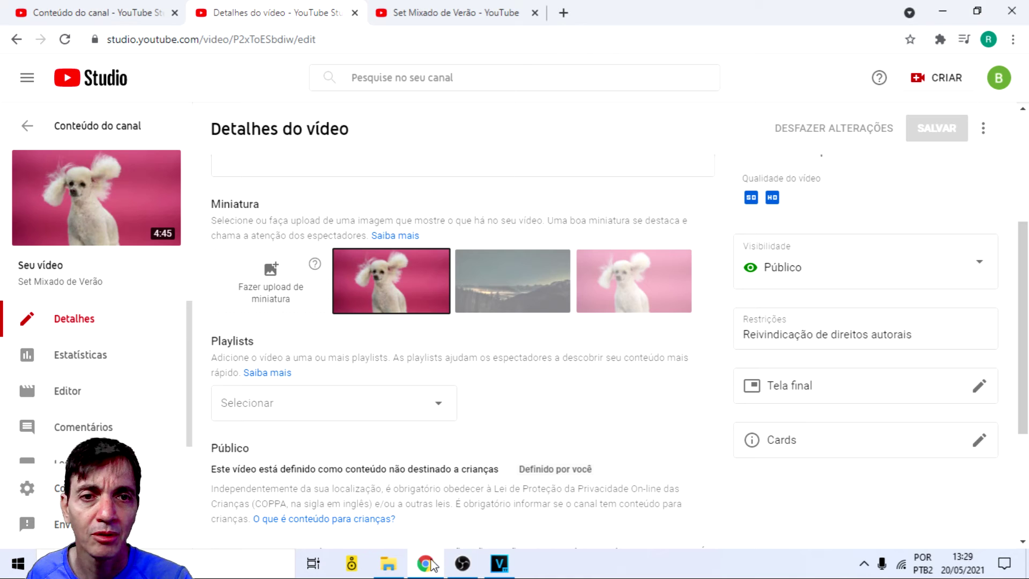
{"action": "left_click", "coordinate": [980, 440]}
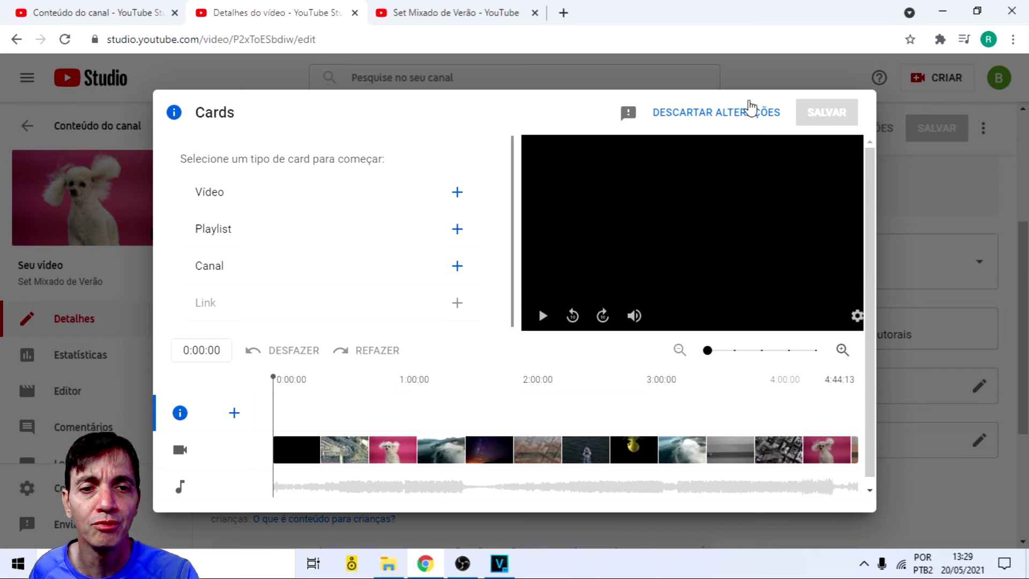
{"action": "left_click_drag", "start_coordinate": [868, 255], "coordinate": [711, 169]}
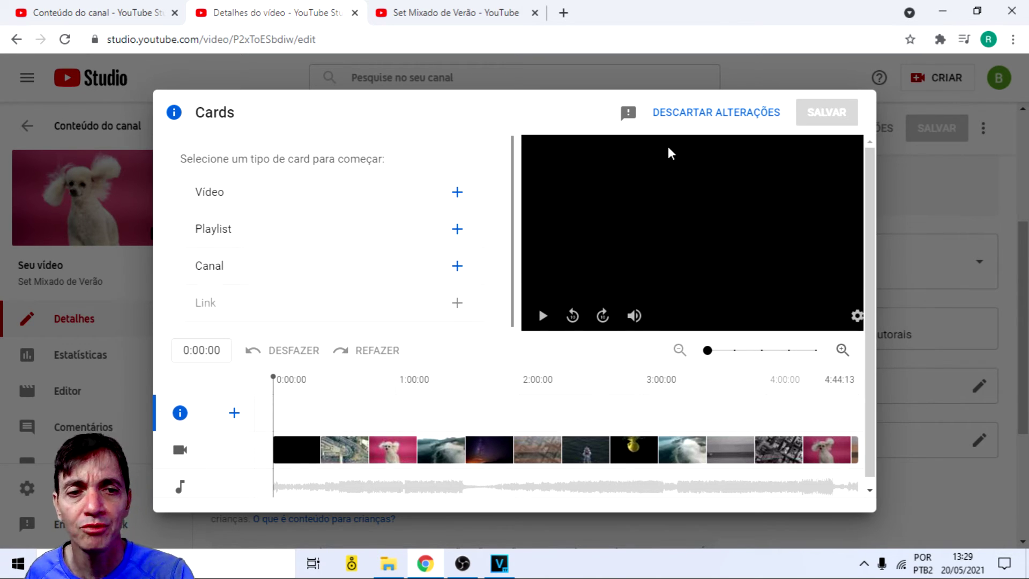
{"action": "left_click", "coordinate": [684, 119]}
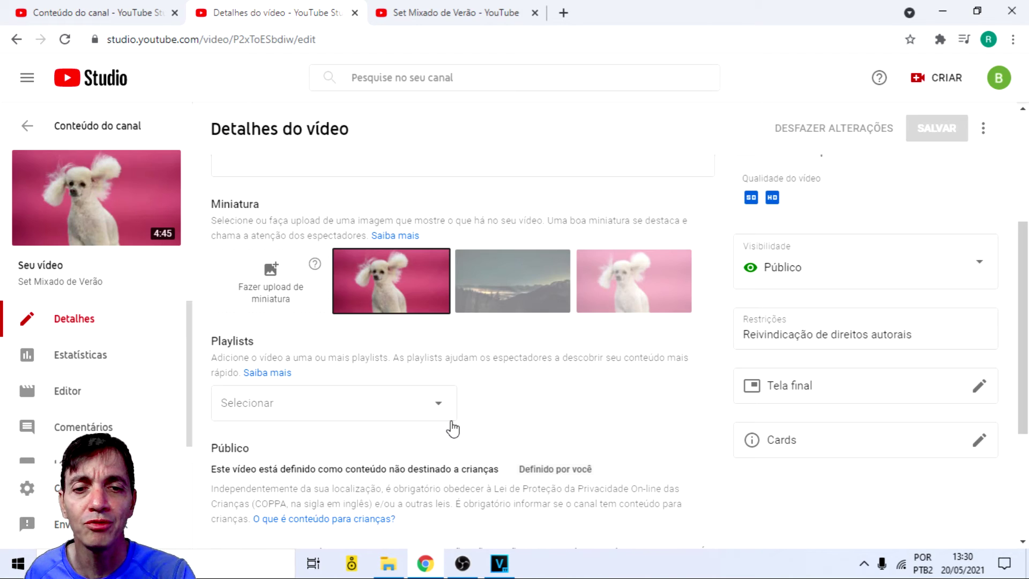
Step: Check the OBS recording, then return to the browser's channel content list
{"action": "left_click", "coordinate": [463, 564]}
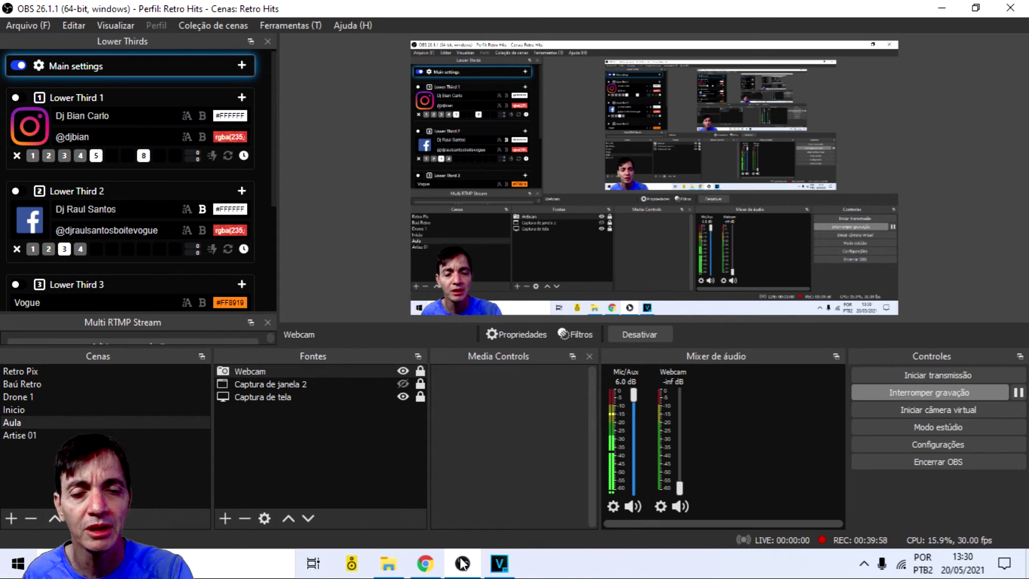
{"action": "left_click", "coordinate": [429, 566]}
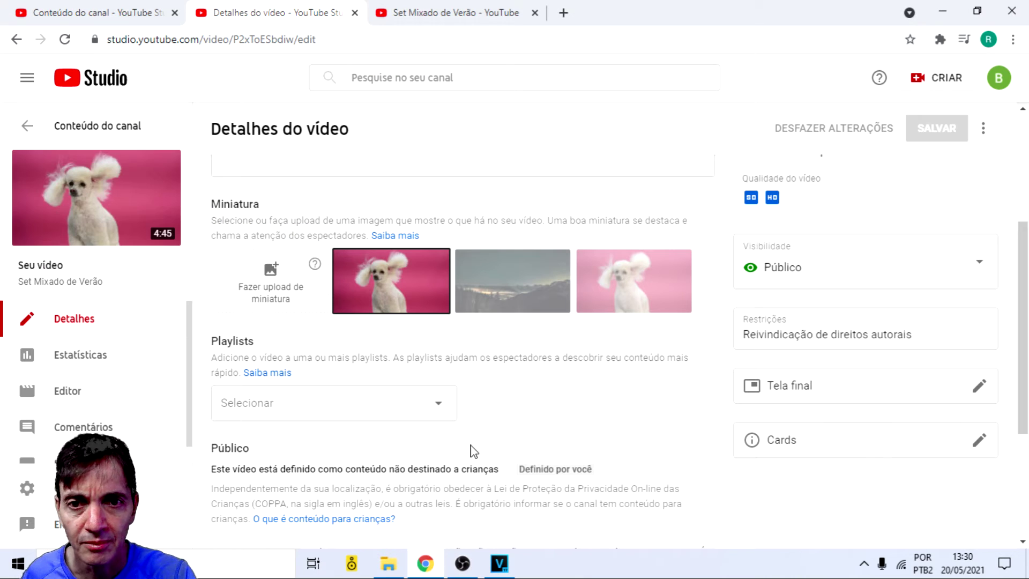
{"action": "left_click", "coordinate": [73, 128]}
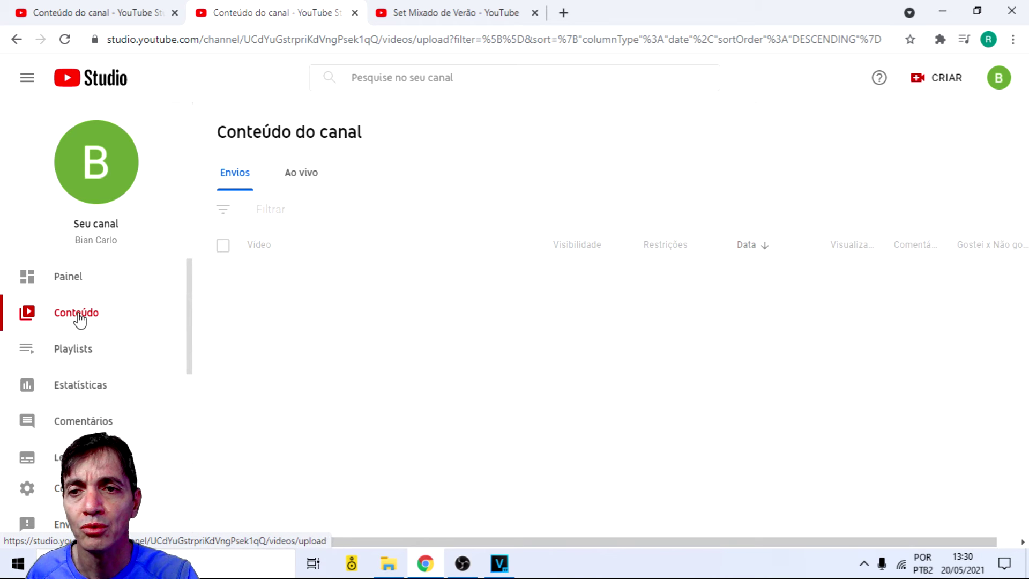
Step: Open the channel dashboard, then go to 'Seu canal' from the account menu
{"action": "left_click", "coordinate": [67, 282]}
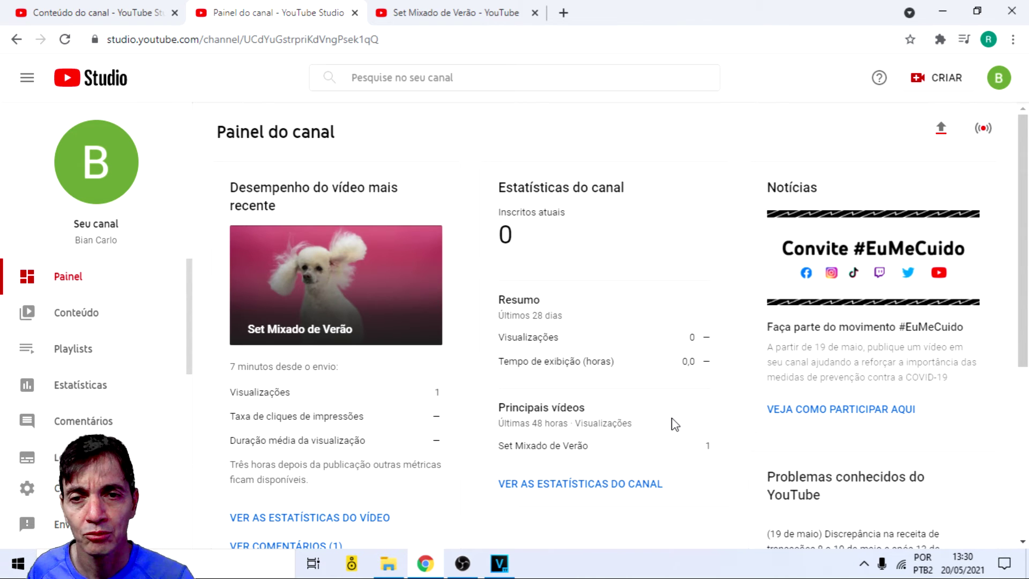
{"action": "scroll", "coordinate": [652, 462], "scroll_direction": "down", "scroll_amount": 4}
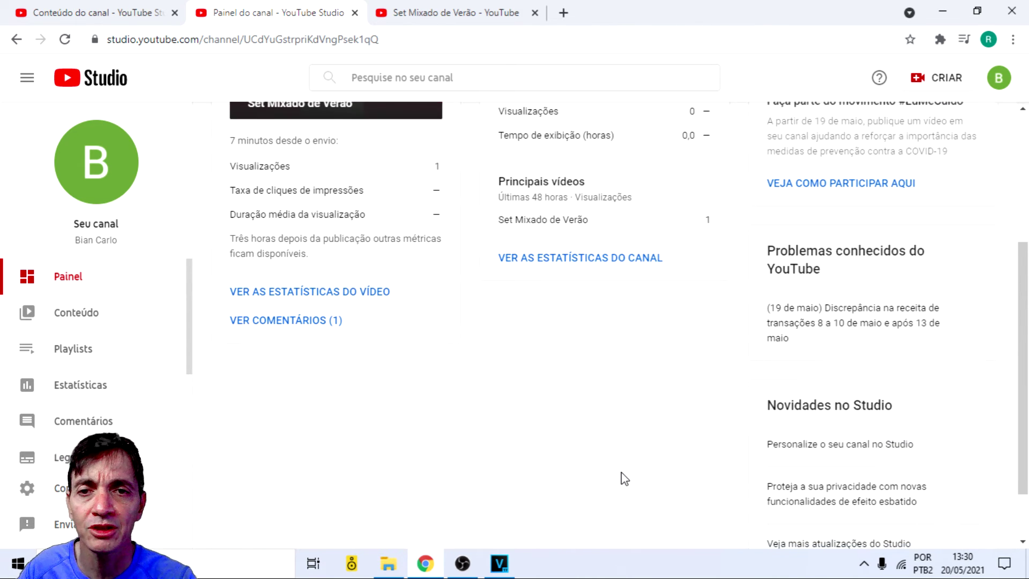
{"action": "scroll", "coordinate": [624, 479], "scroll_direction": "up", "scroll_amount": 3}
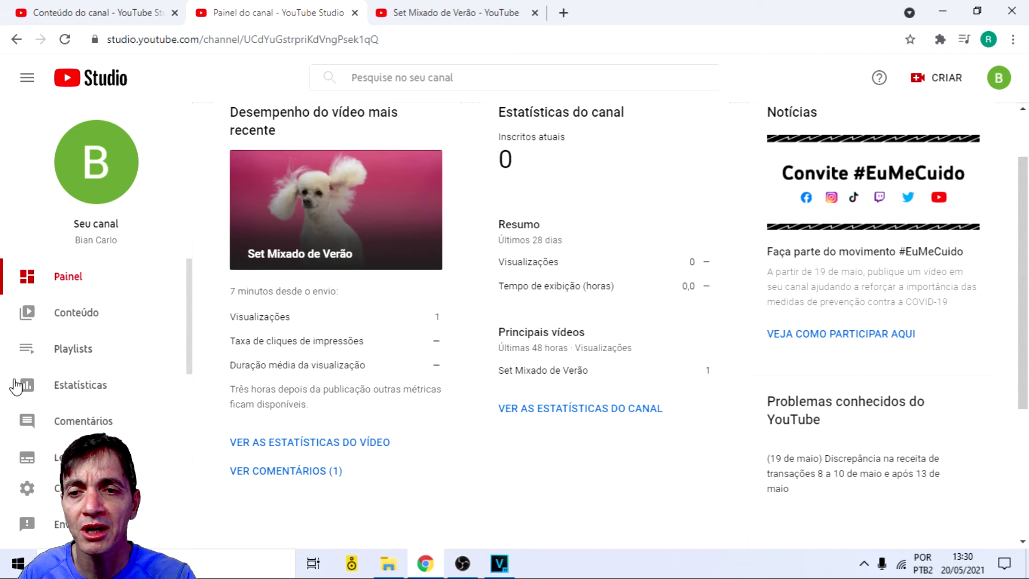
{"action": "left_click", "coordinate": [999, 79]}
{"action": "left_click", "coordinate": [872, 171]}
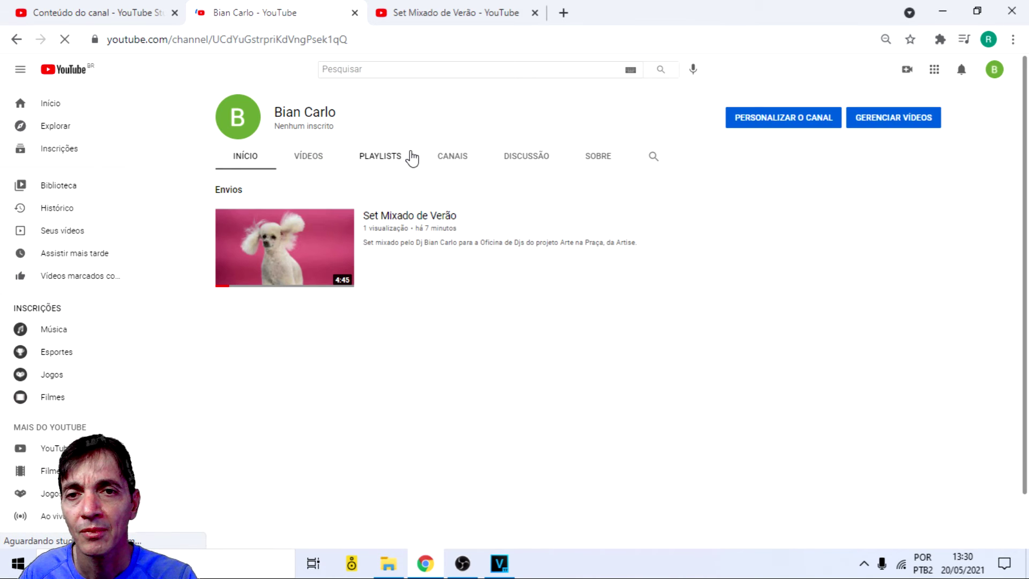
Step: Browse the channel's VÍDEOS, PLAYLISTS and INÍCIO tabs, then go back to Studio via 'Seus vídeos'
{"action": "left_click", "coordinate": [317, 159]}
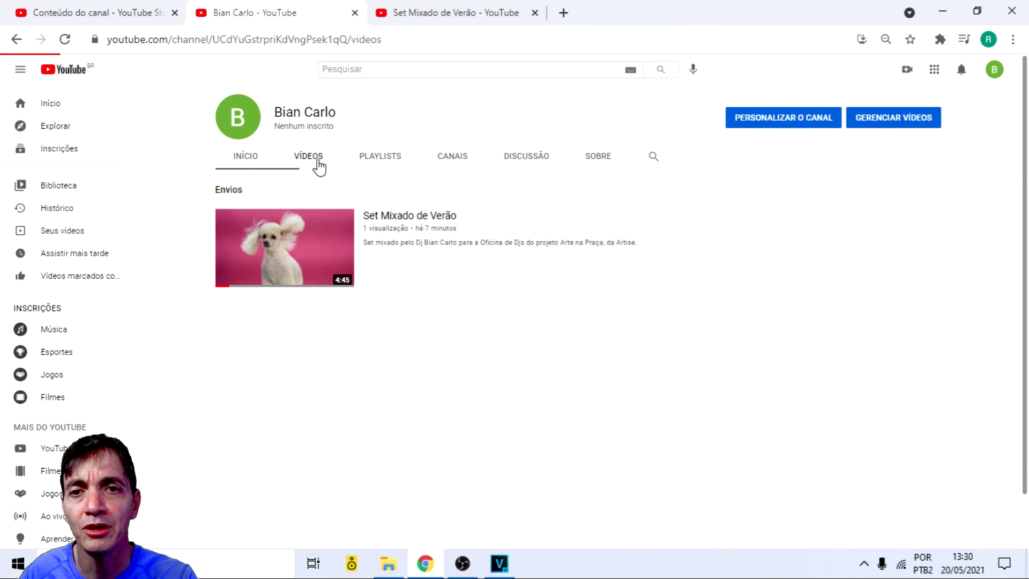
{"action": "left_click", "coordinate": [384, 157]}
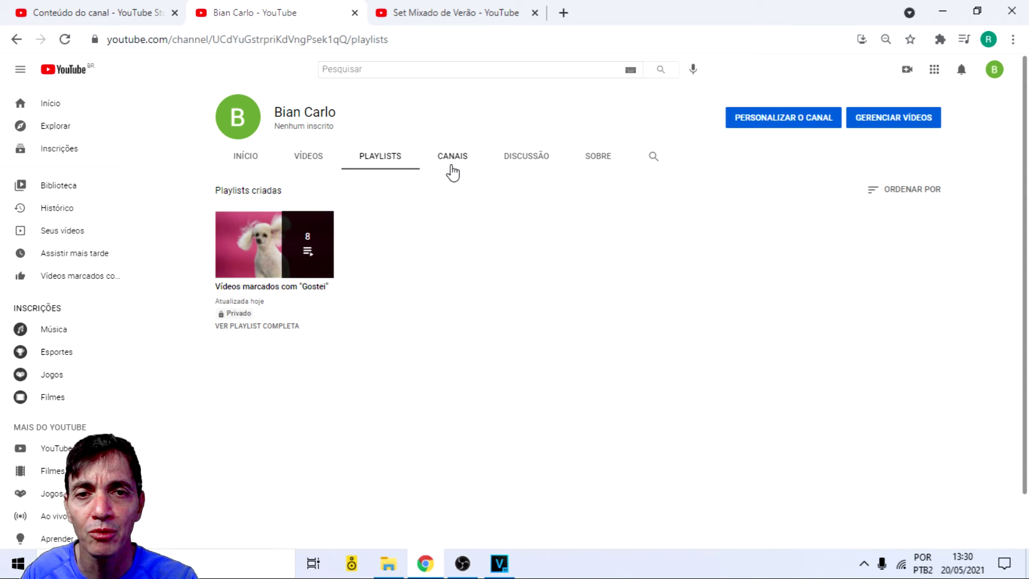
{"action": "left_click", "coordinate": [244, 159]}
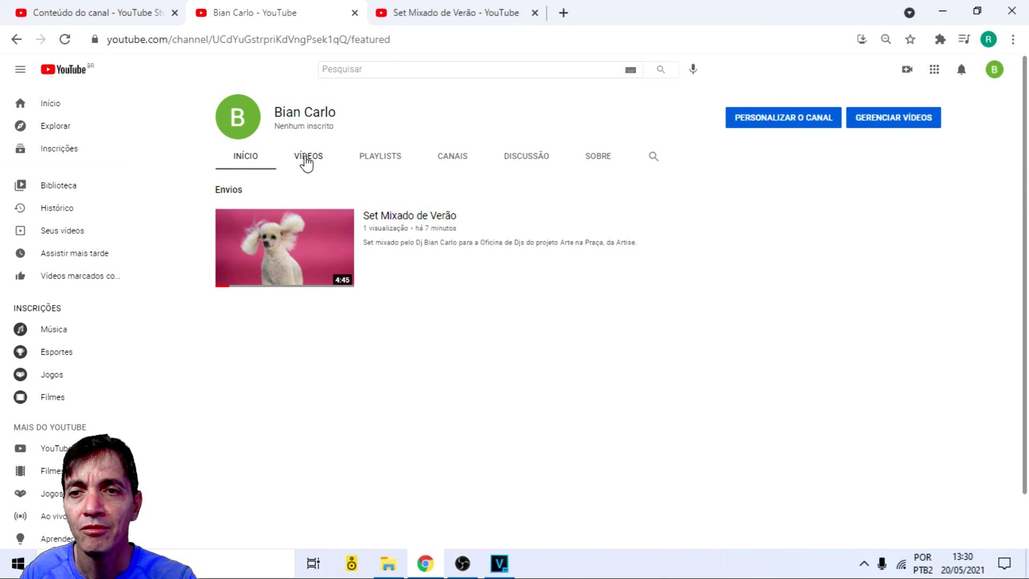
{"action": "left_click", "coordinate": [306, 162]}
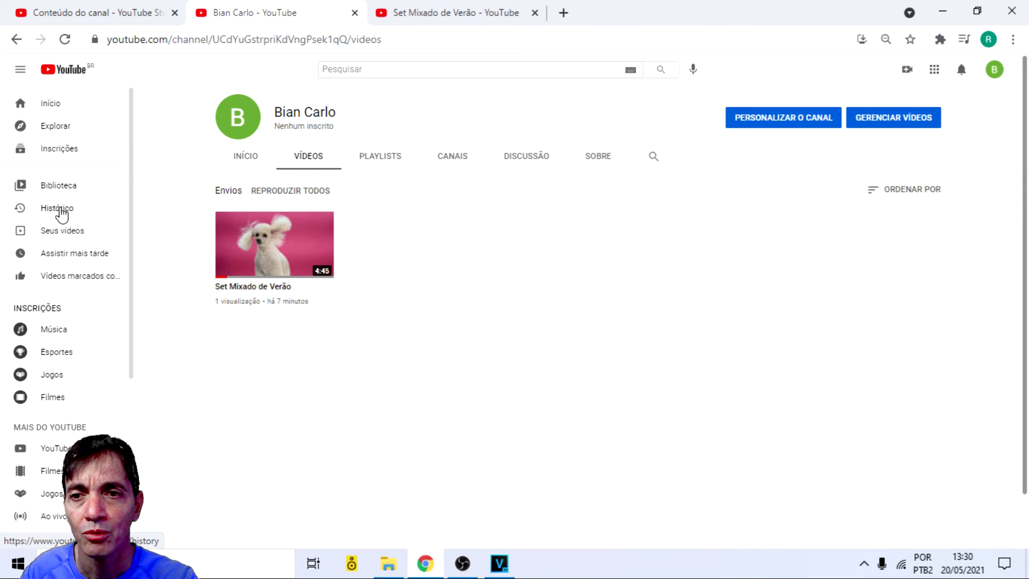
{"action": "left_click", "coordinate": [74, 237]}
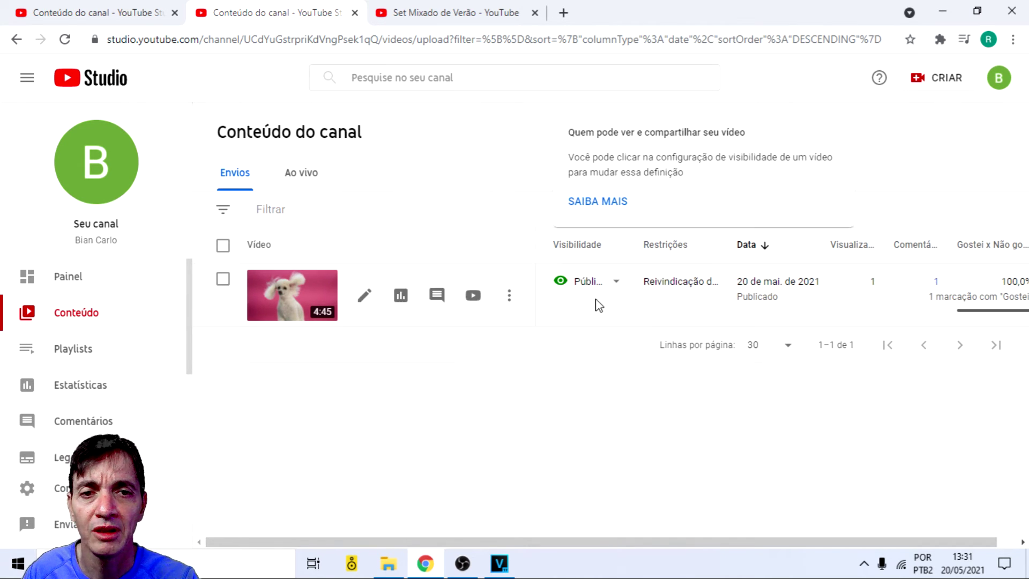
Step: Open the Visibilidade options for Set Mixado de Verão and cancel, keeping it Público
{"action": "mouse_move", "coordinate": [581, 289]}
{"action": "left_click", "coordinate": [617, 284]}
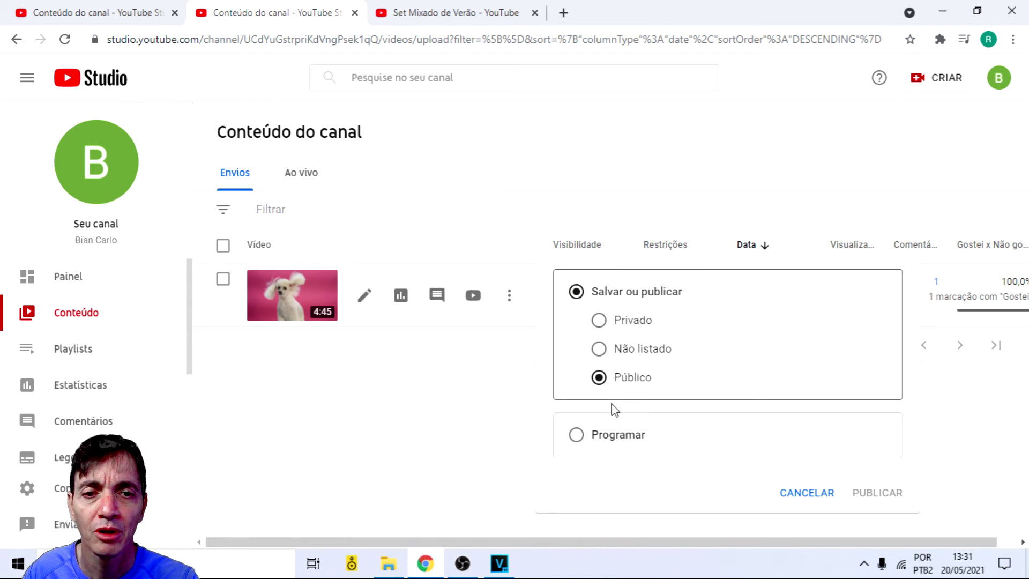
{"action": "left_click", "coordinate": [812, 490]}
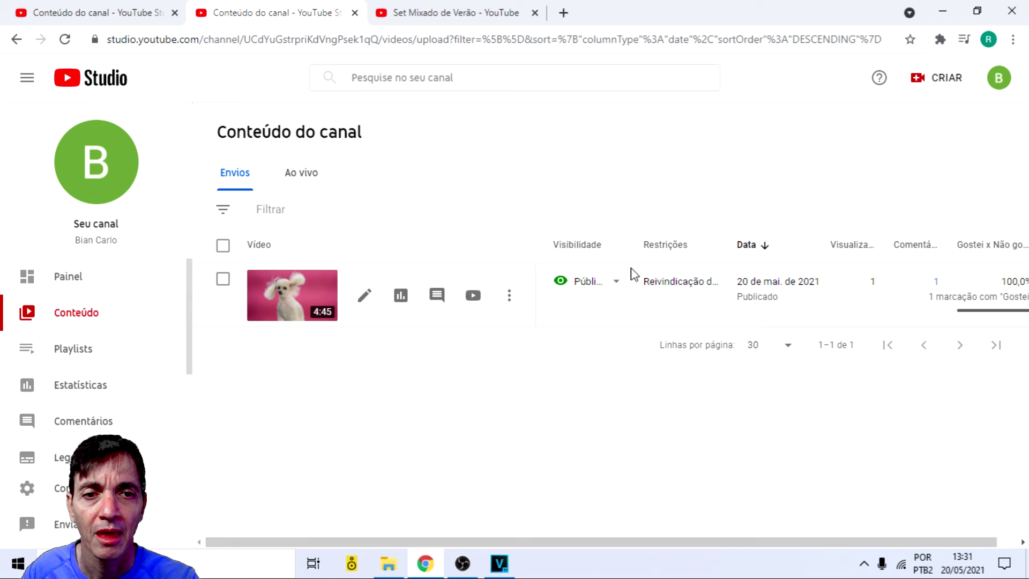
{"action": "mouse_move", "coordinate": [664, 284]}
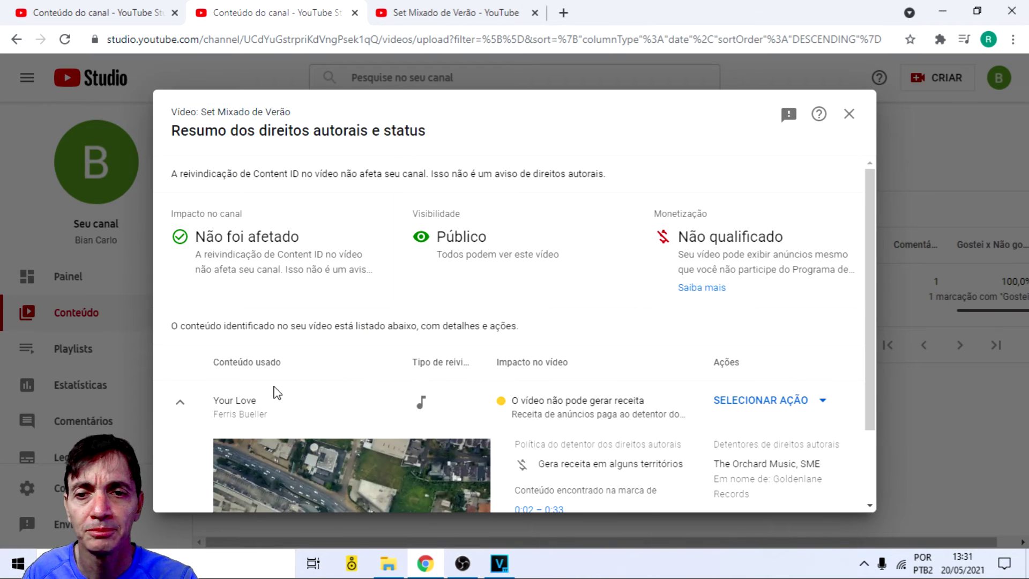
{"action": "scroll", "coordinate": [343, 386], "scroll_direction": "down", "scroll_amount": 2}
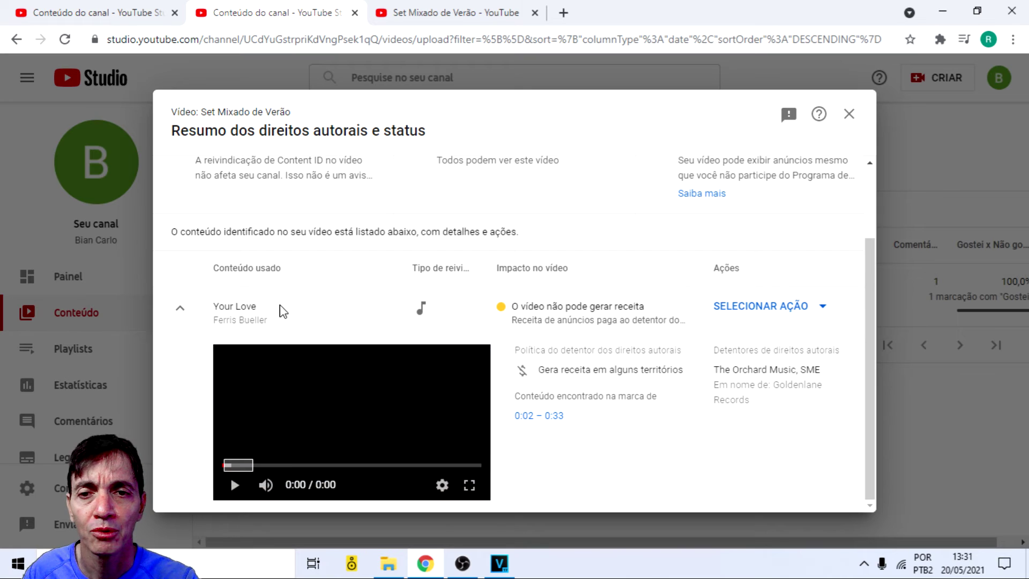
{"action": "left_click_drag", "start_coordinate": [270, 311], "coordinate": [200, 309]}
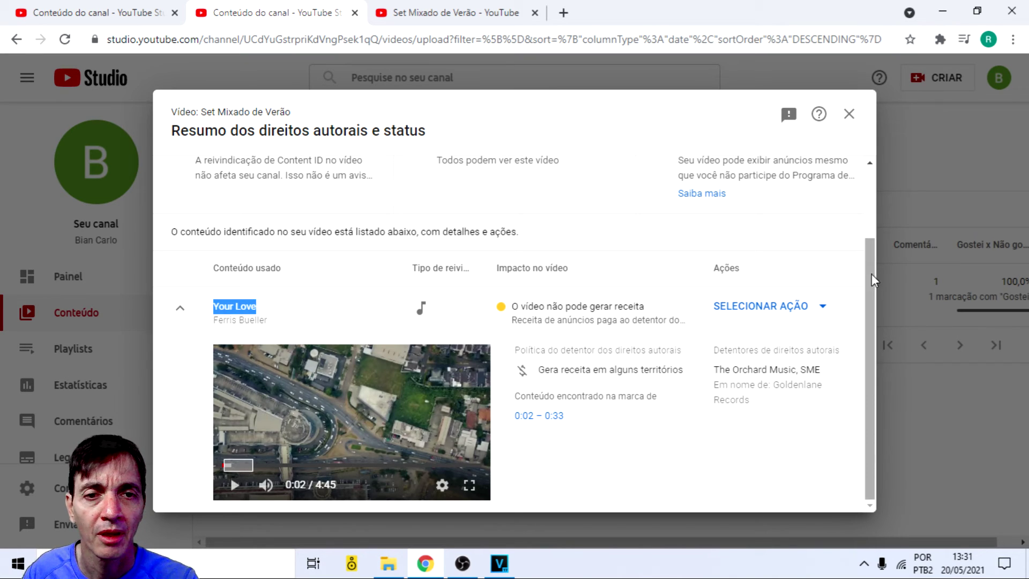
{"action": "scroll", "coordinate": [577, 360], "scroll_direction": "up", "scroll_amount": 2}
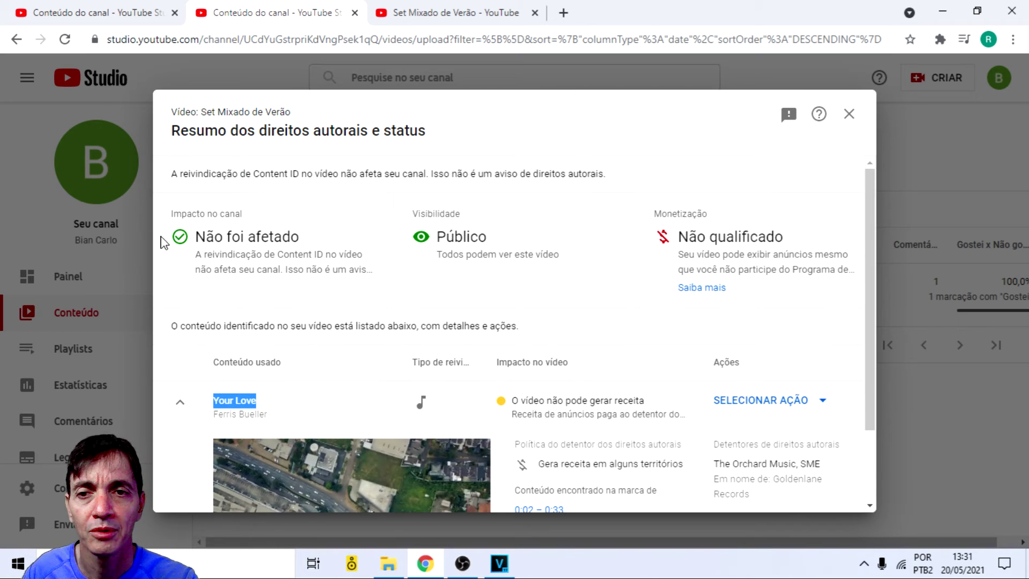
{"action": "left_click", "coordinate": [246, 365]}
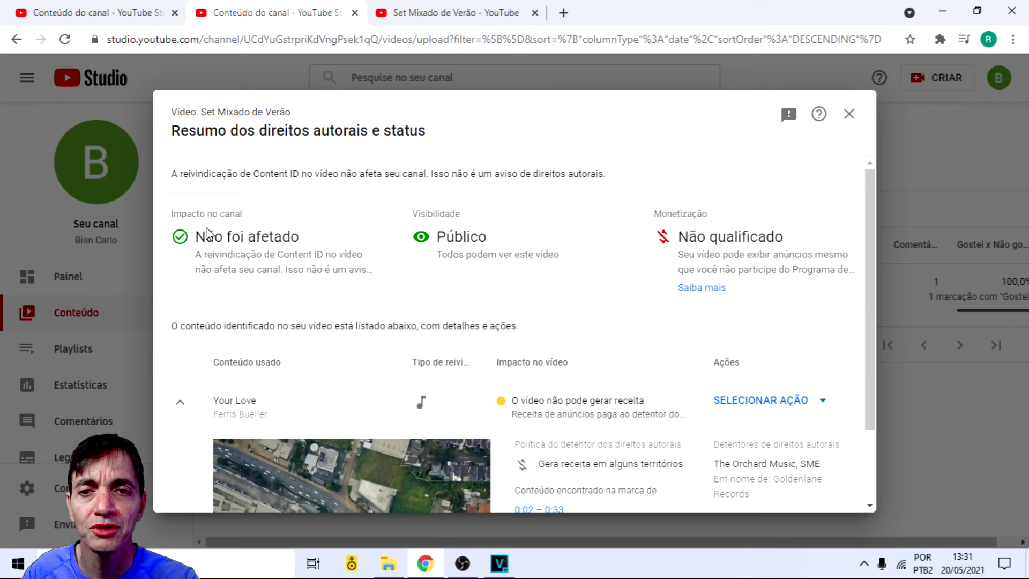
{"action": "left_click_drag", "start_coordinate": [300, 237], "coordinate": [198, 233]}
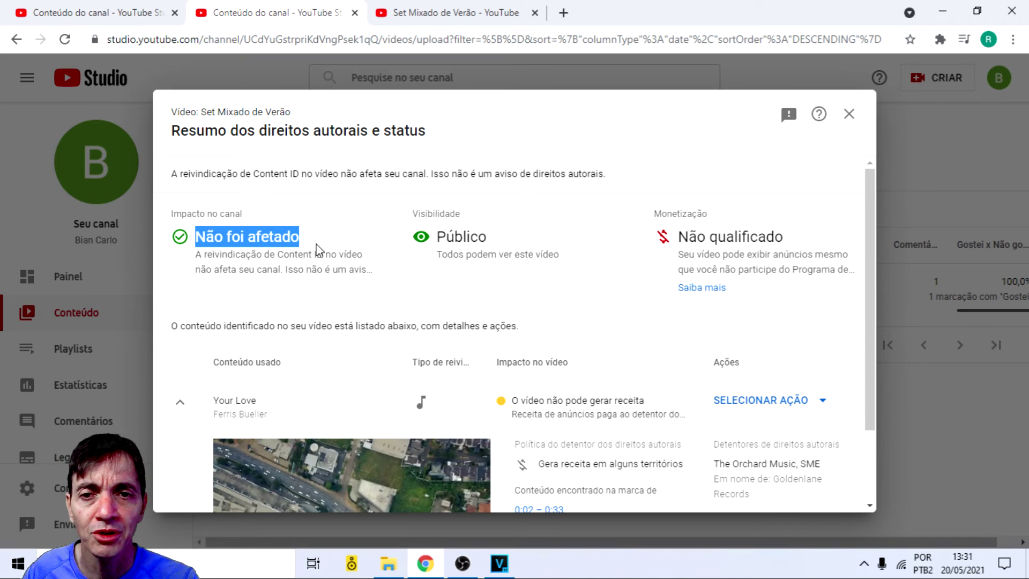
{"action": "scroll", "coordinate": [379, 464], "scroll_direction": "down", "scroll_amount": 2}
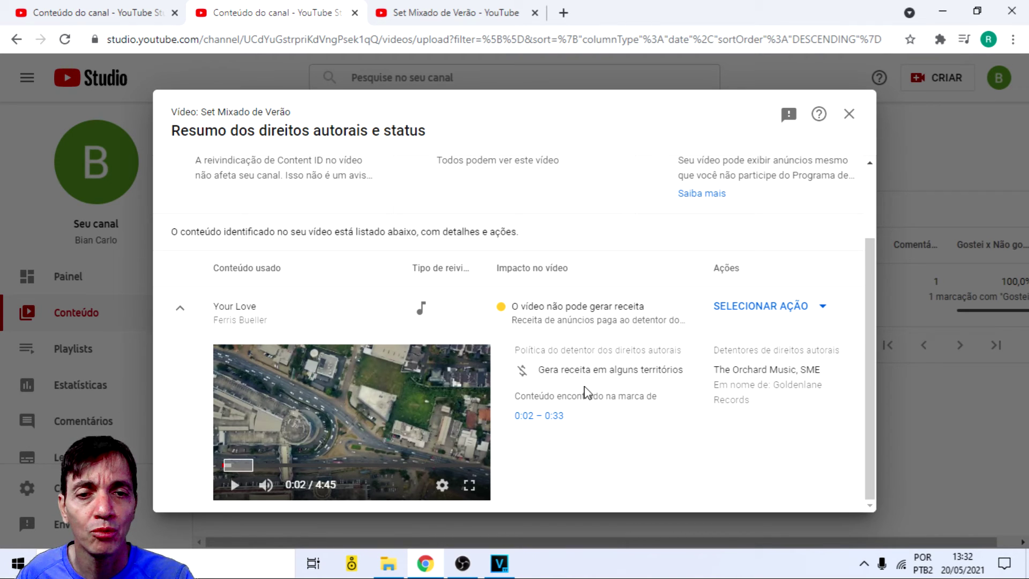
{"action": "scroll", "coordinate": [662, 377], "scroll_direction": "up", "scroll_amount": 2}
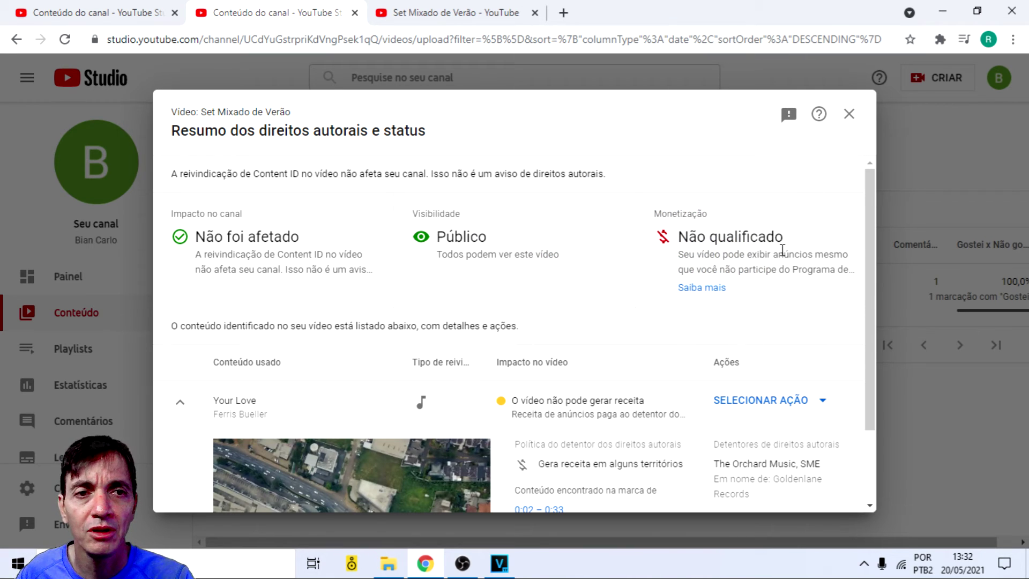
{"action": "left_click", "coordinate": [429, 15]}
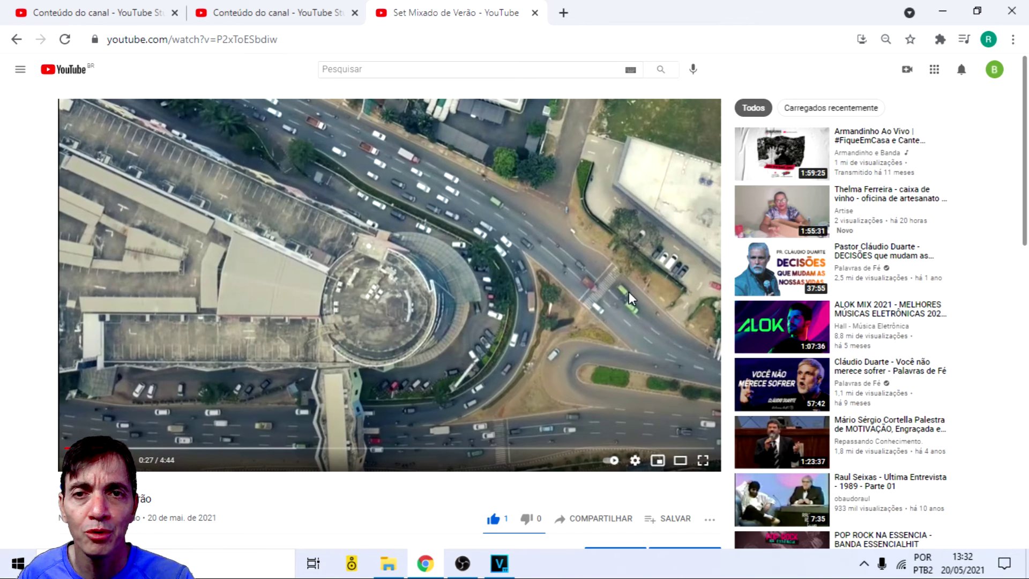
{"action": "left_click", "coordinate": [304, 17]}
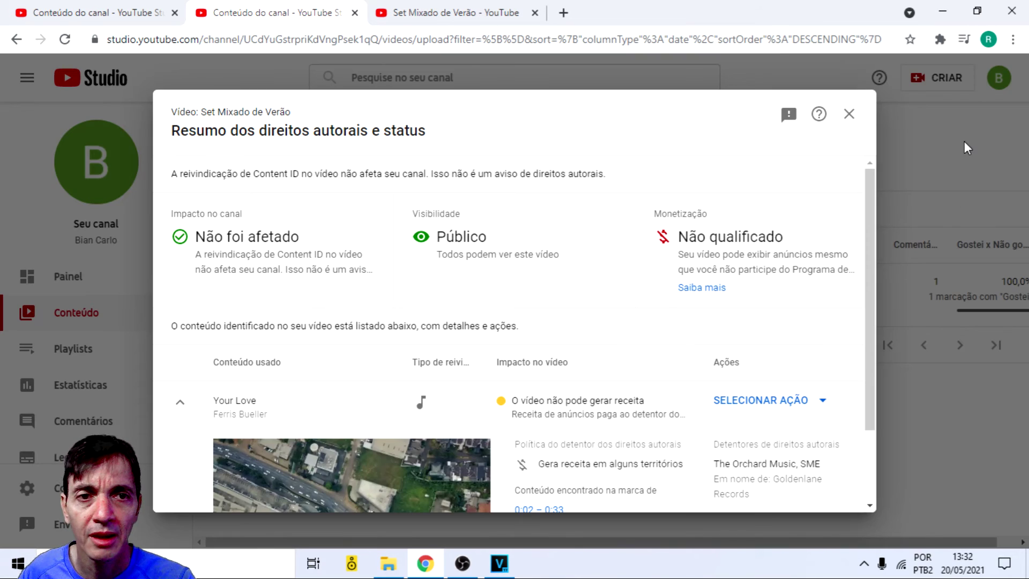
Step: Close the copyright claim summary in the Studio content list
{"action": "left_click", "coordinate": [849, 114]}
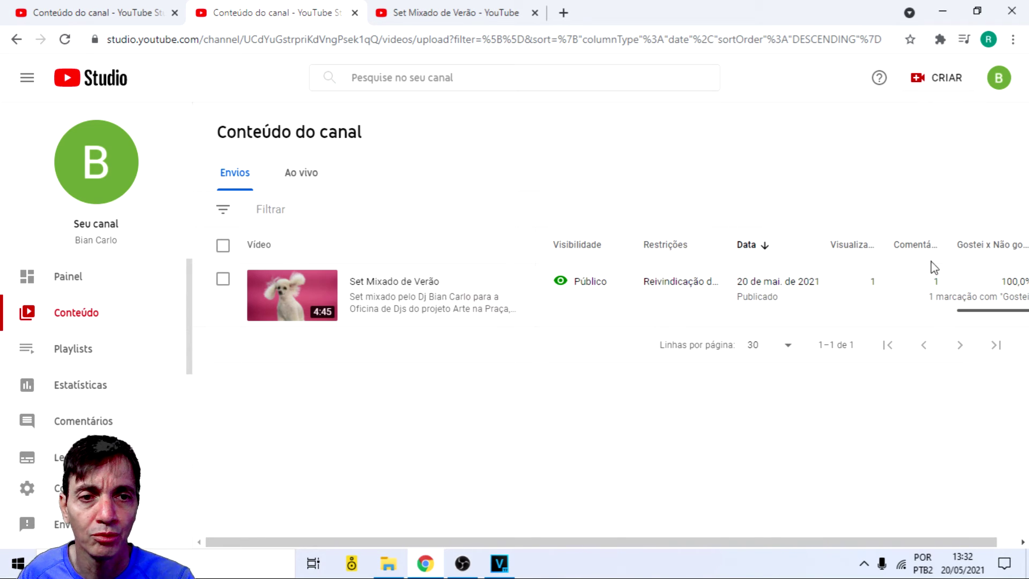
{"action": "scroll", "coordinate": [511, 547], "scroll_direction": "right", "scroll_amount": 1}
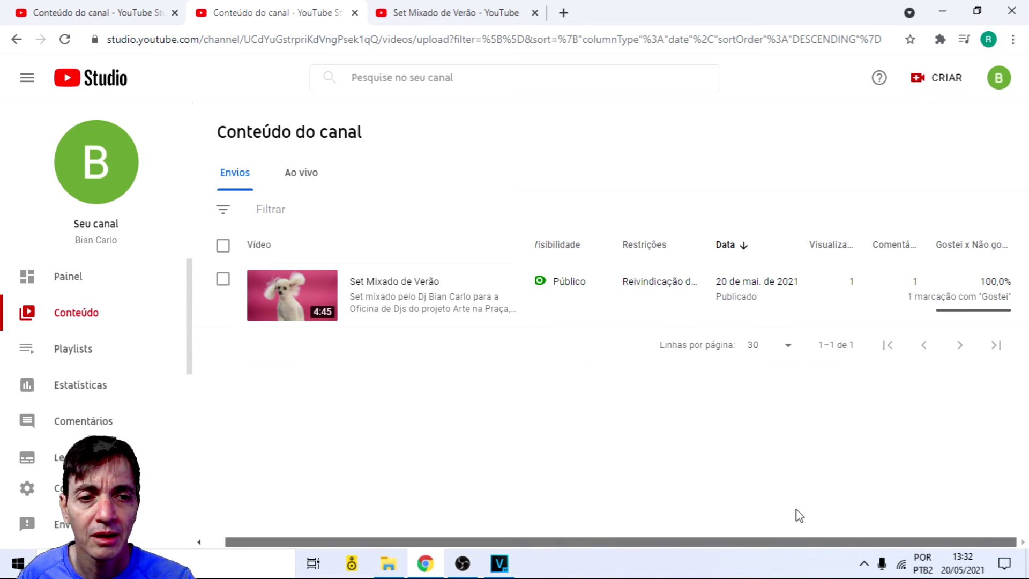
{"action": "mouse_move", "coordinate": [1016, 282]}
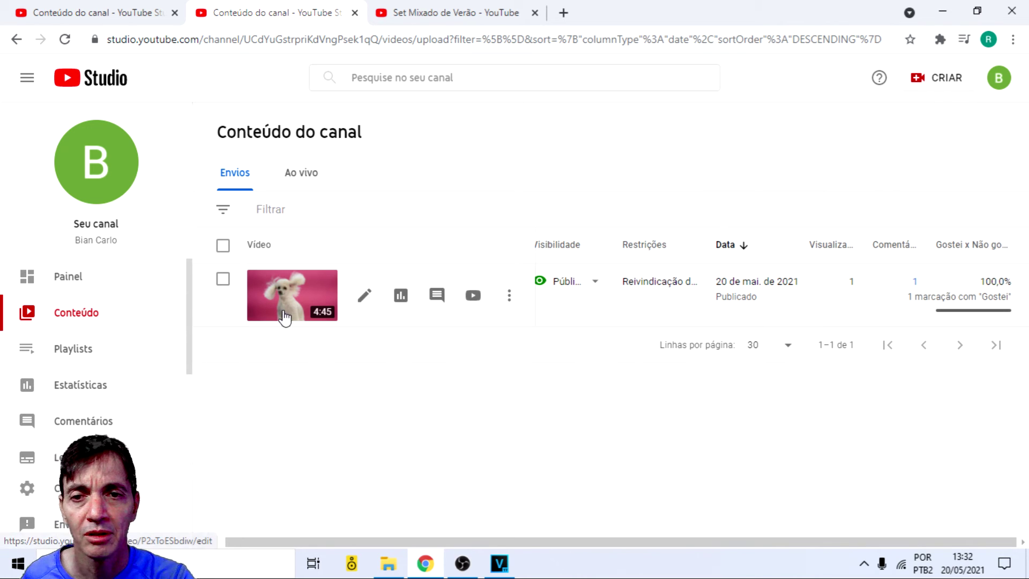
Step: On the watch page, seek through the video to 0:57, 1:41, 2:05 and 2:24
{"action": "left_click", "coordinate": [456, 14]}
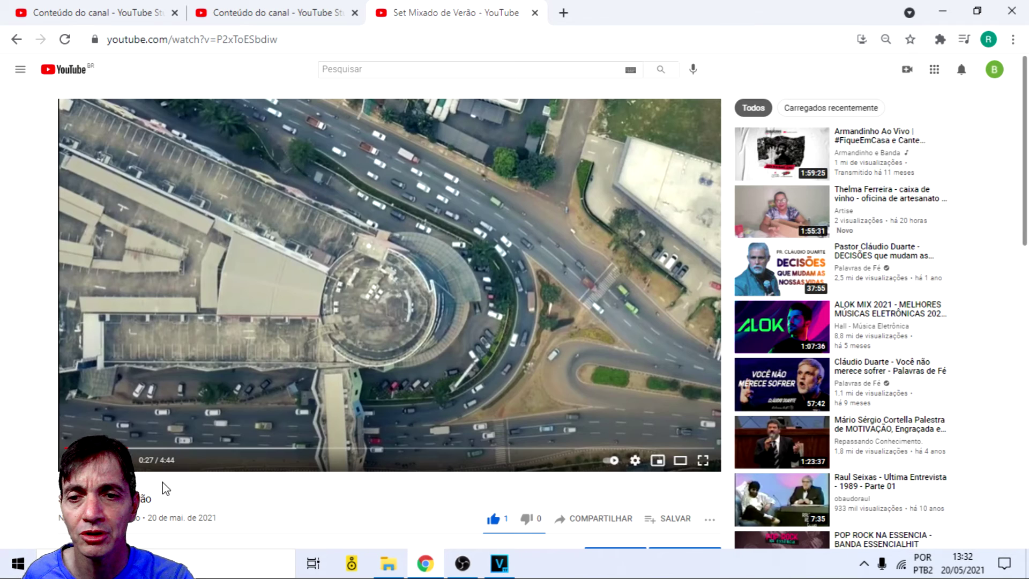
{"action": "left_click", "coordinate": [197, 448]}
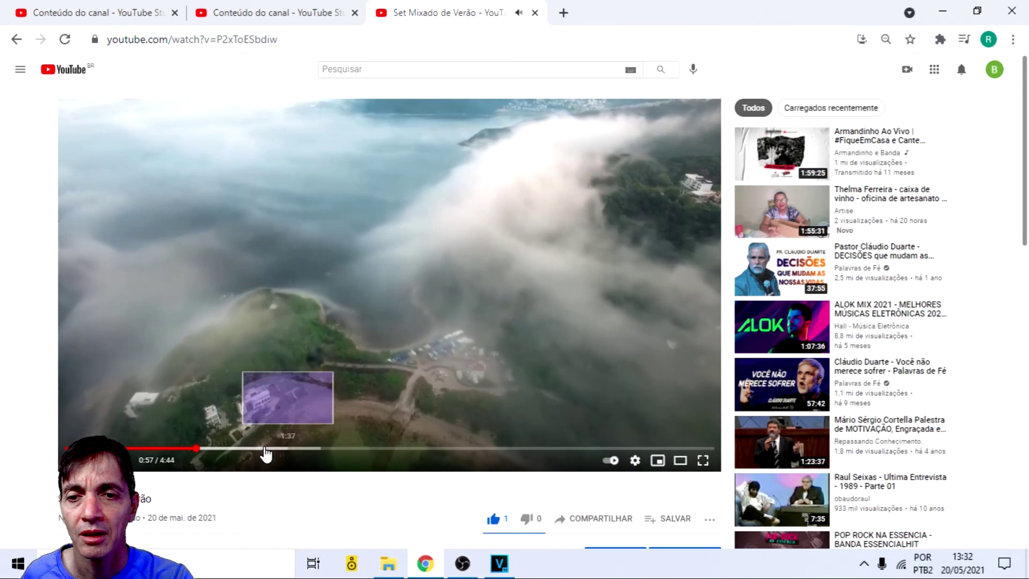
{"action": "left_click", "coordinate": [297, 449]}
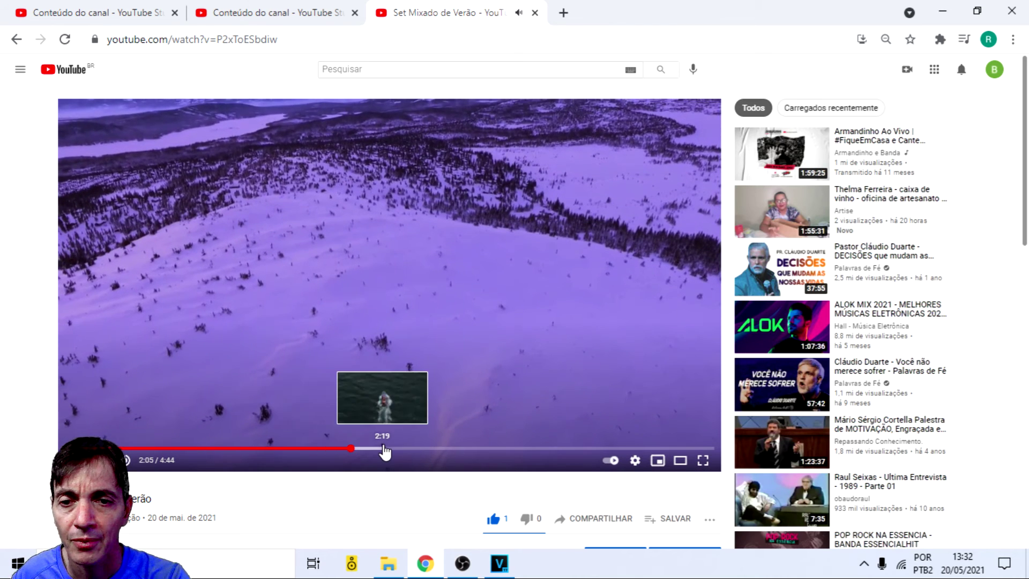
{"action": "left_click", "coordinate": [351, 450]}
{"action": "left_click", "coordinate": [394, 449]}
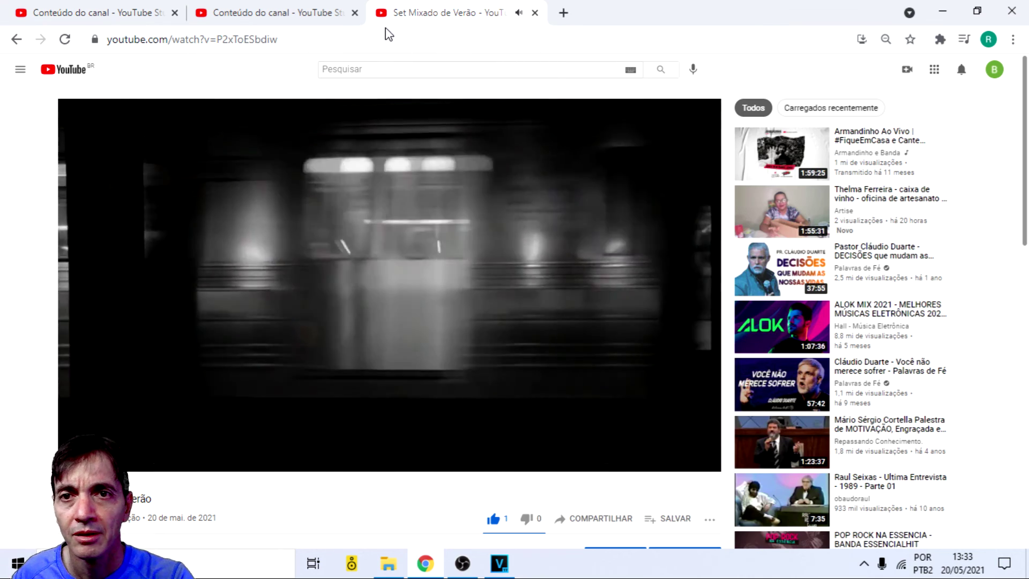
Step: Switch between the watch page and the Studio content list, then bring OBS Studio forward
{"action": "left_click", "coordinate": [302, 13]}
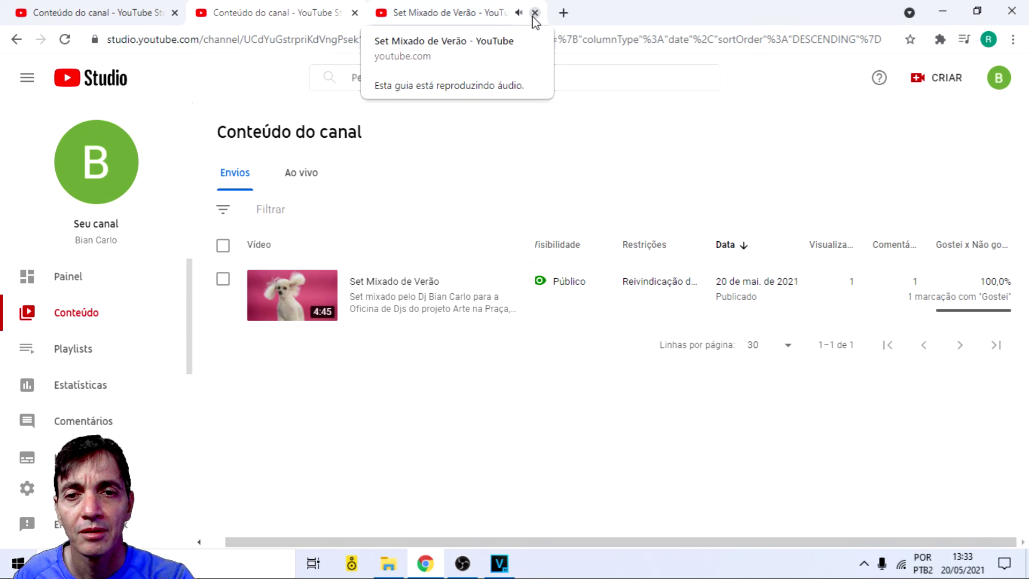
{"action": "left_click", "coordinate": [451, 15]}
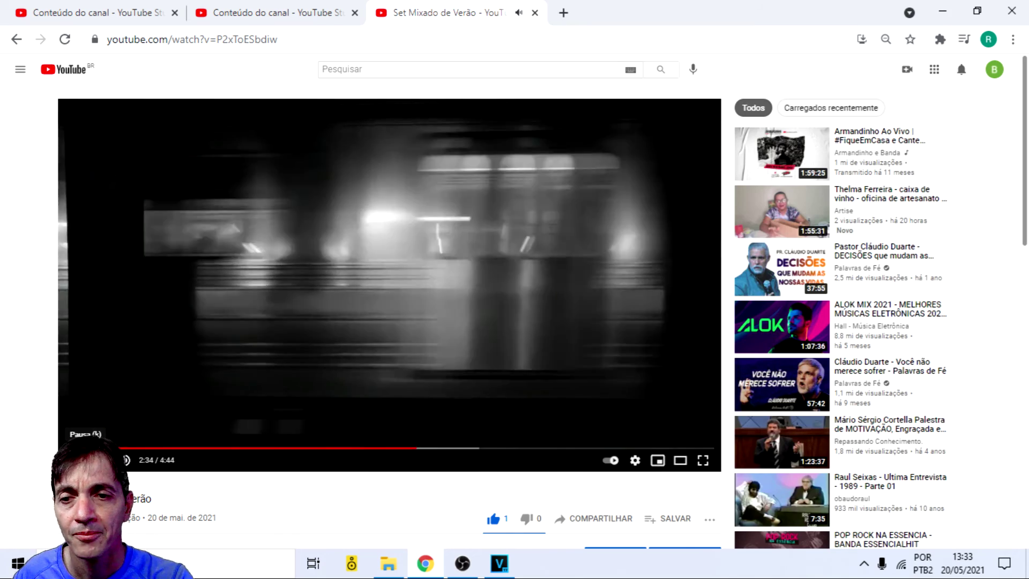
{"action": "left_click", "coordinate": [281, 13]}
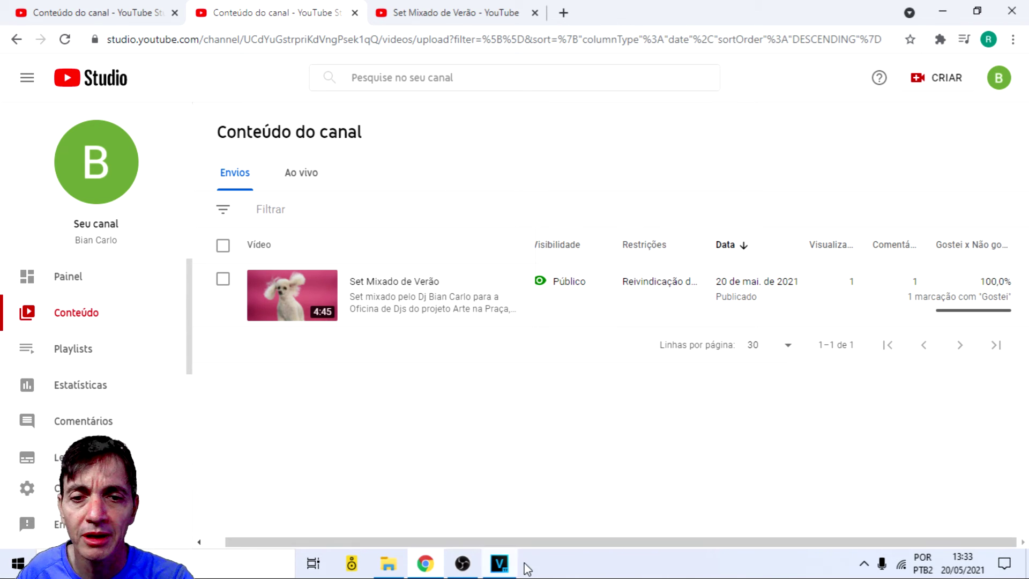
{"action": "left_click", "coordinate": [472, 569]}
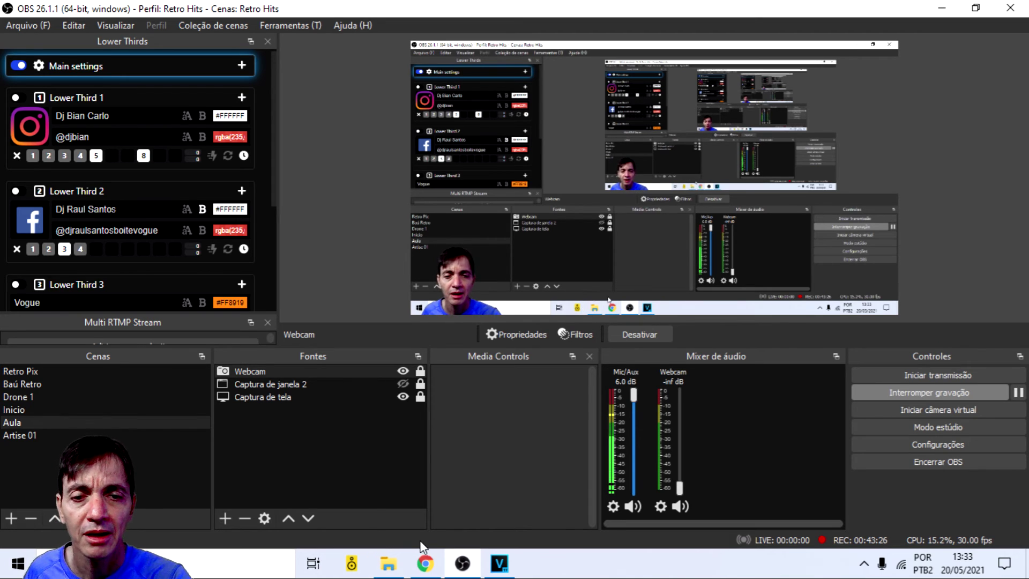
Step: Bring the VEGAS Pro Set mixcloud.veg project in front of OBS from the taskbar
{"action": "mouse_move", "coordinate": [504, 567]}
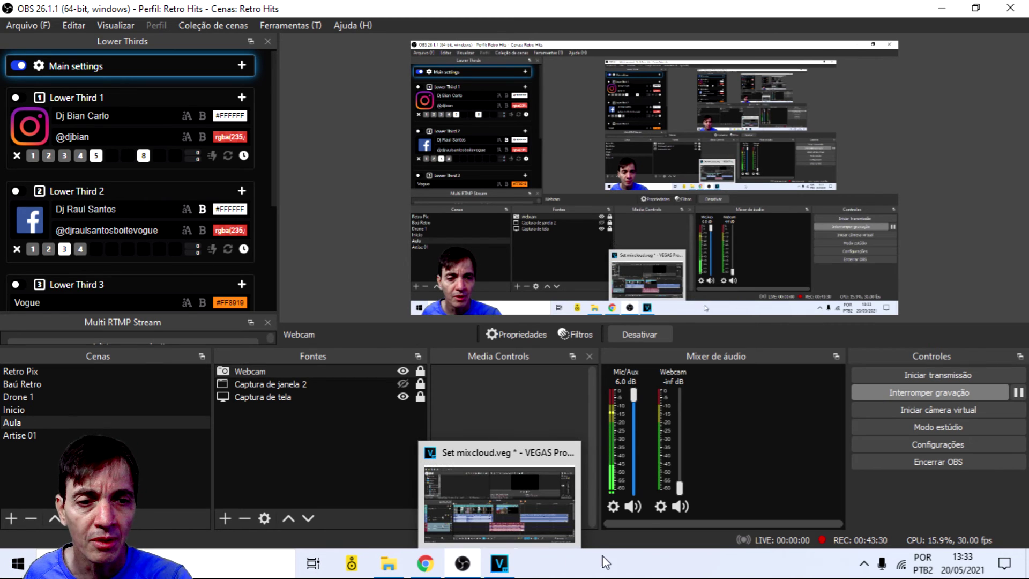
{"action": "left_click", "coordinate": [501, 562]}
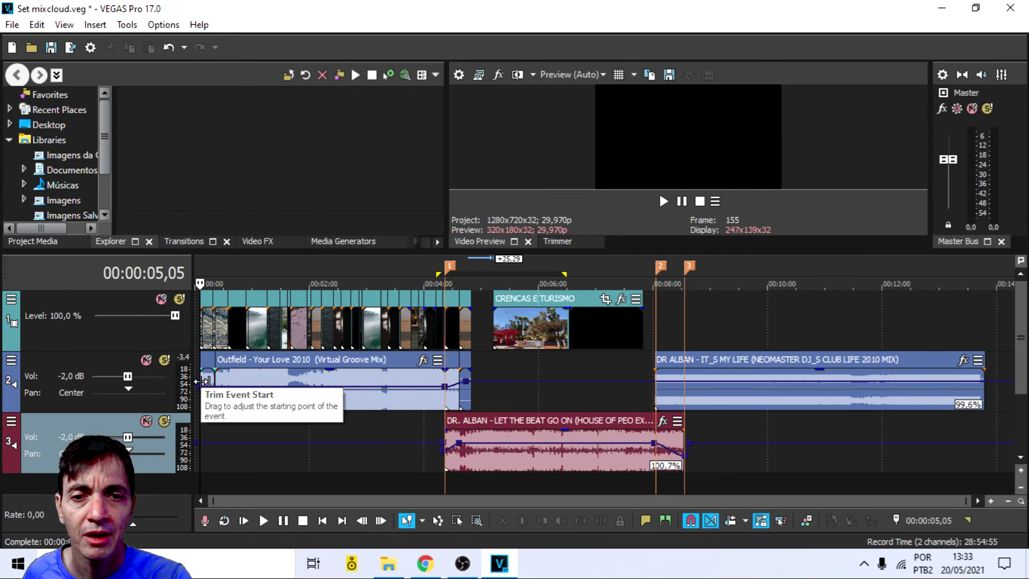
Step: Check Set Mixado de Verão's details and its published watch page in the browser
{"action": "left_click", "coordinate": [425, 563]}
{"action": "left_click", "coordinate": [295, 297]}
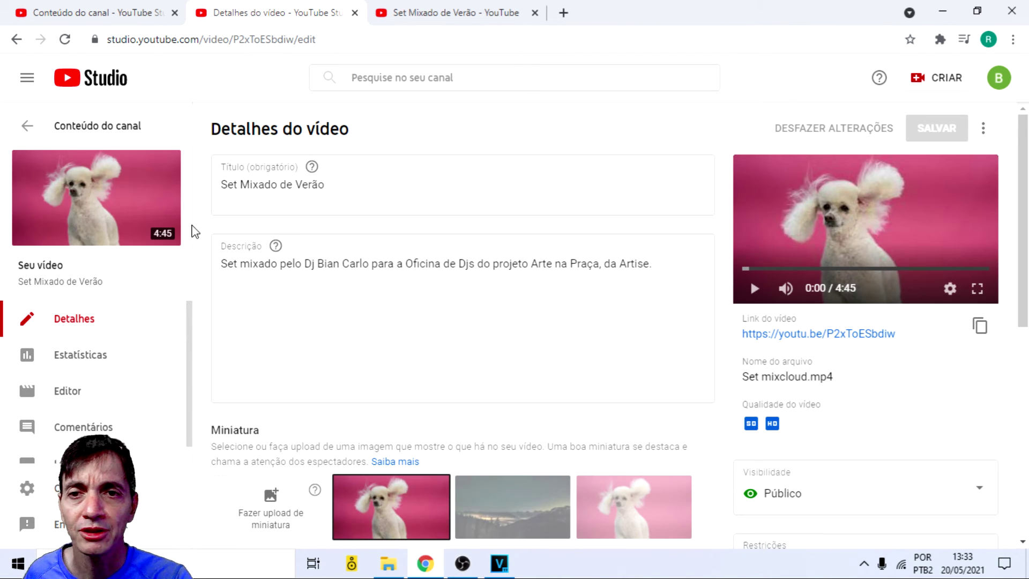
{"action": "left_click", "coordinate": [466, 17]}
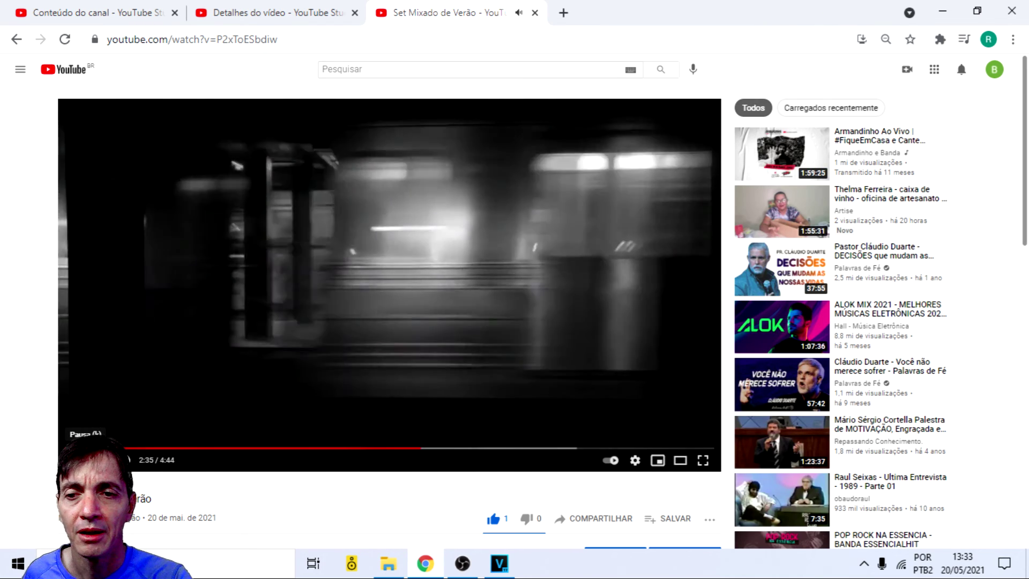
{"action": "left_click", "coordinate": [271, 12]}
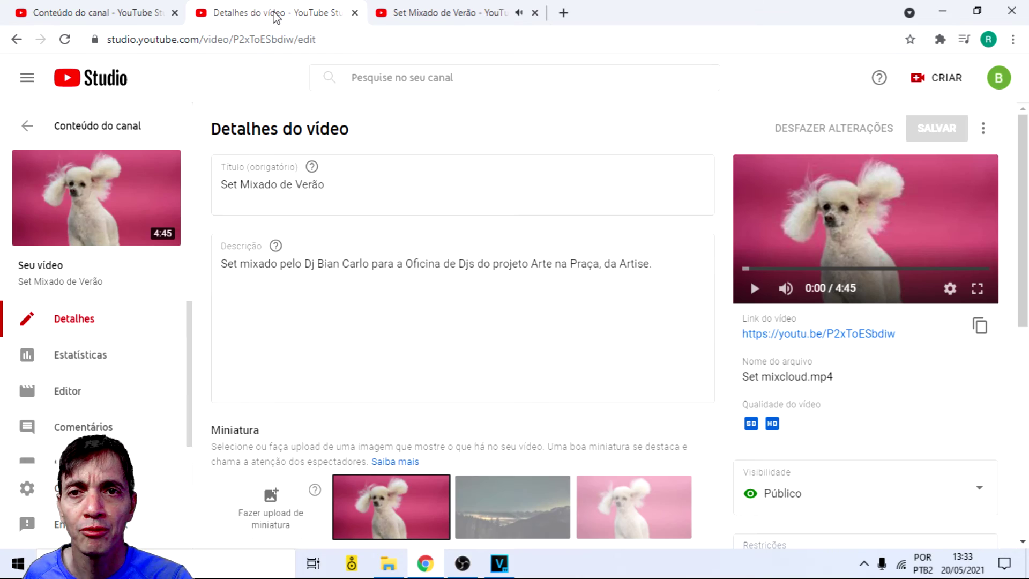
Step: Back in VEGAS Pro, delete the CRENCAS E TURISMO clip and open the Vegas folder in File Explorer
{"action": "left_click", "coordinate": [499, 563]}
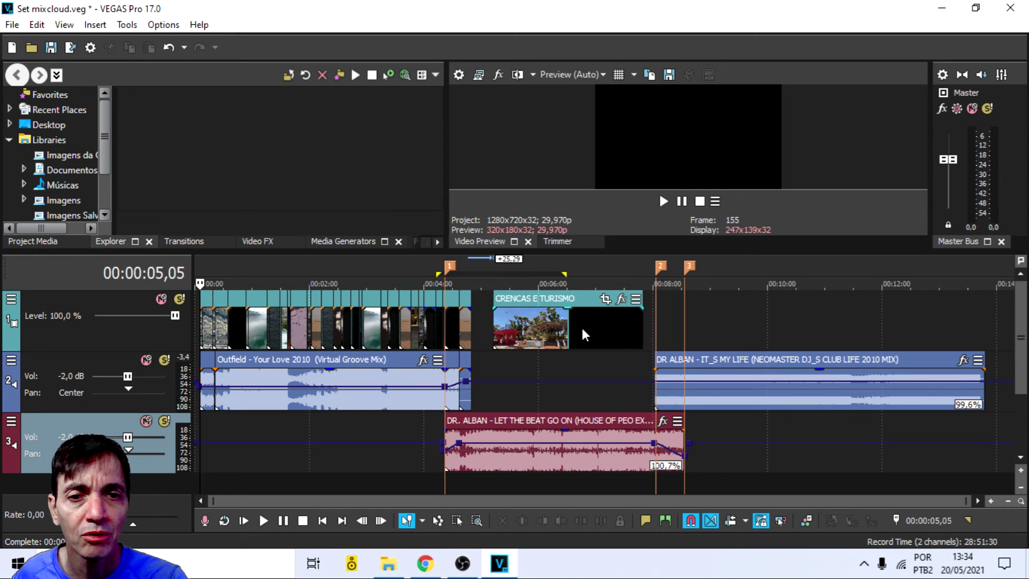
{"action": "left_click_drag", "start_coordinate": [546, 299], "coordinate": [738, 293]}
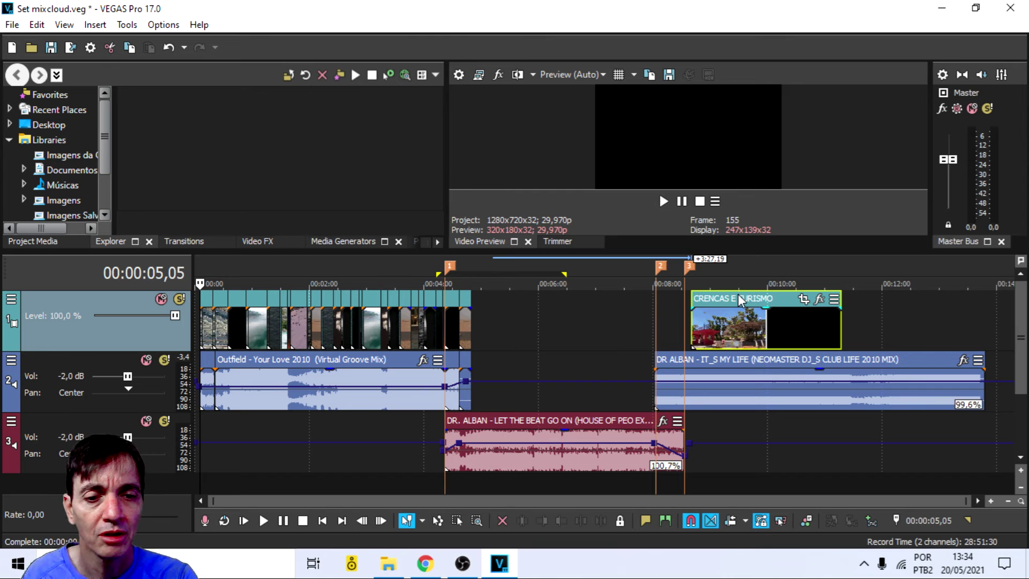
{"action": "key", "text": "Delete"}
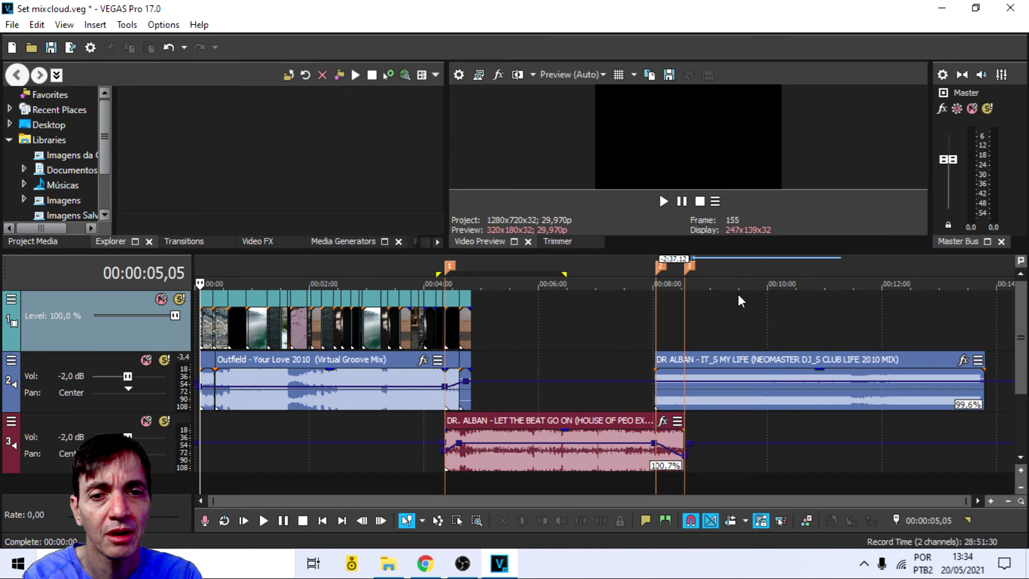
{"action": "left_click", "coordinate": [384, 568]}
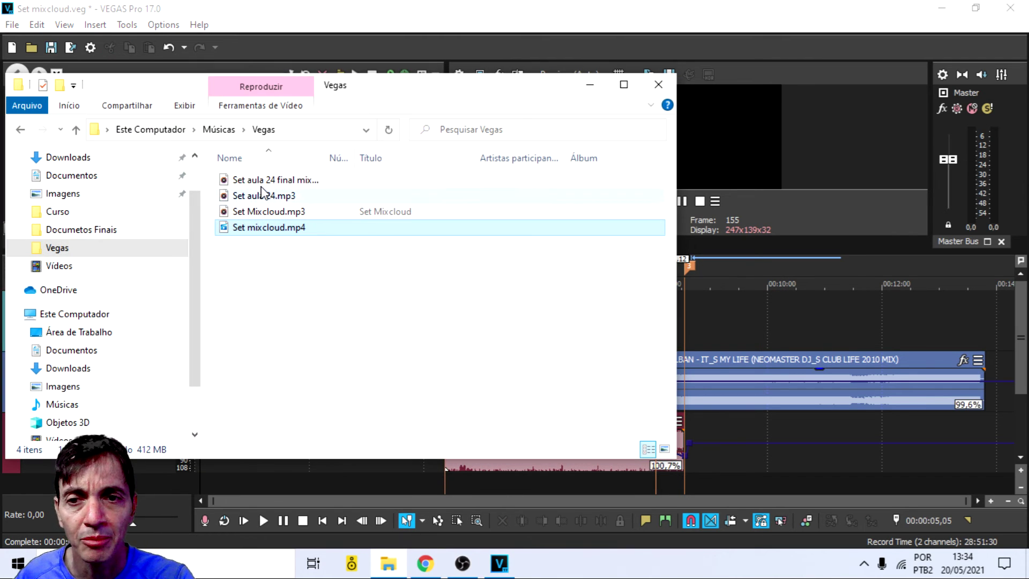
Step: Browse to Imagens > Live Utils and drop 94523.jpg onto Vegas video track 1
{"action": "left_click", "coordinate": [72, 212]}
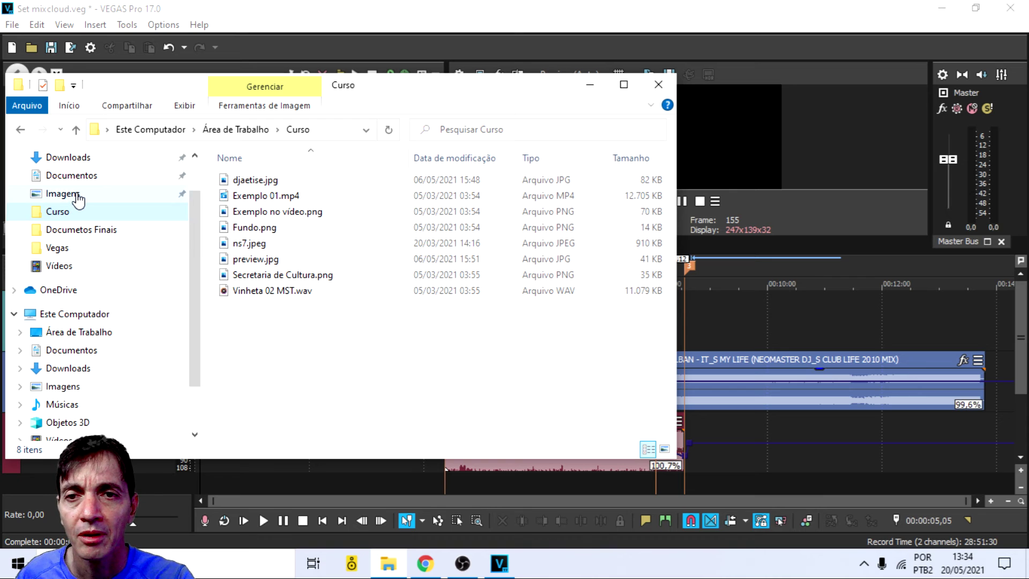
{"action": "left_click", "coordinate": [75, 196]}
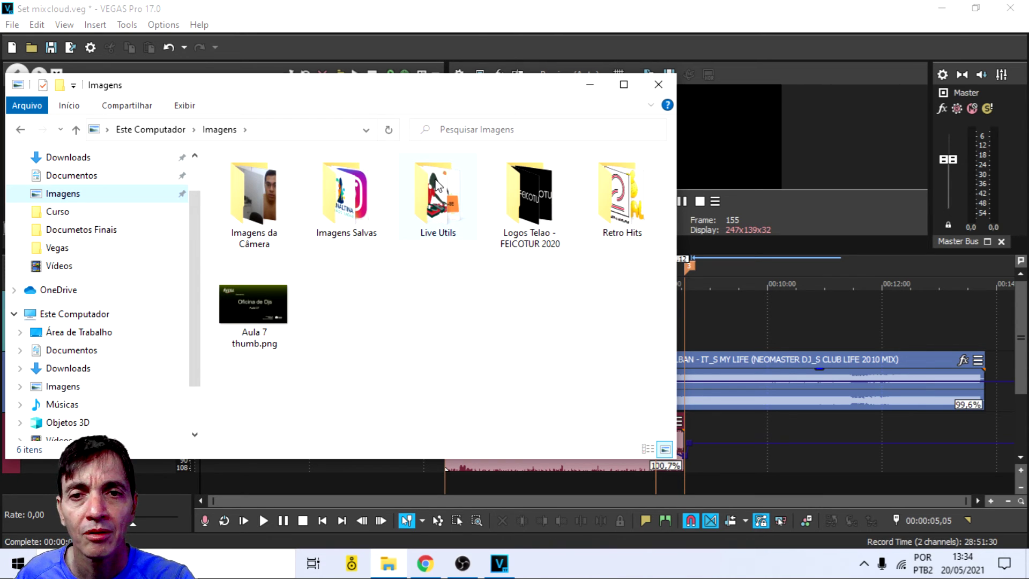
{"action": "double_click", "coordinate": [345, 204]}
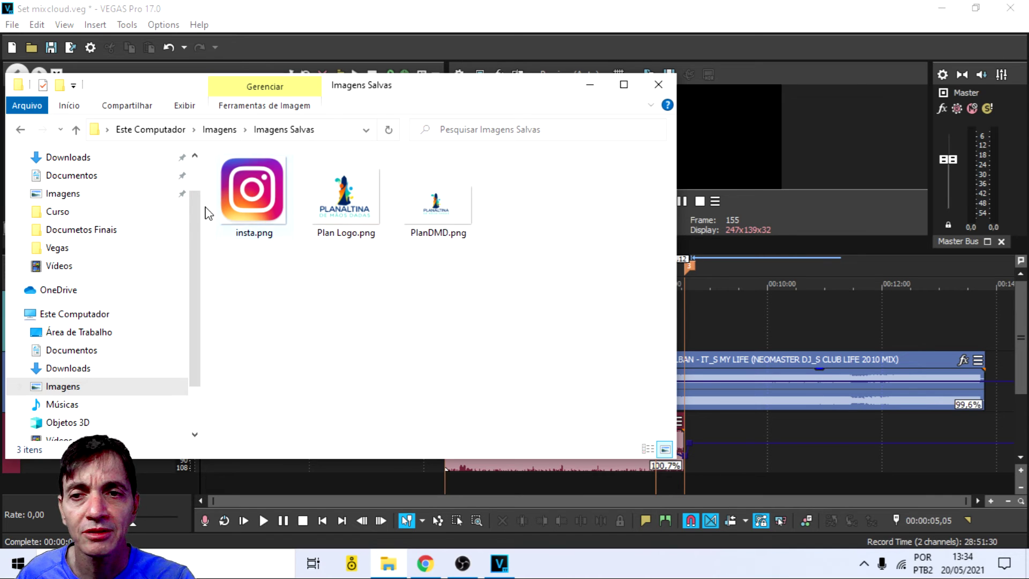
{"action": "left_click", "coordinate": [21, 131]}
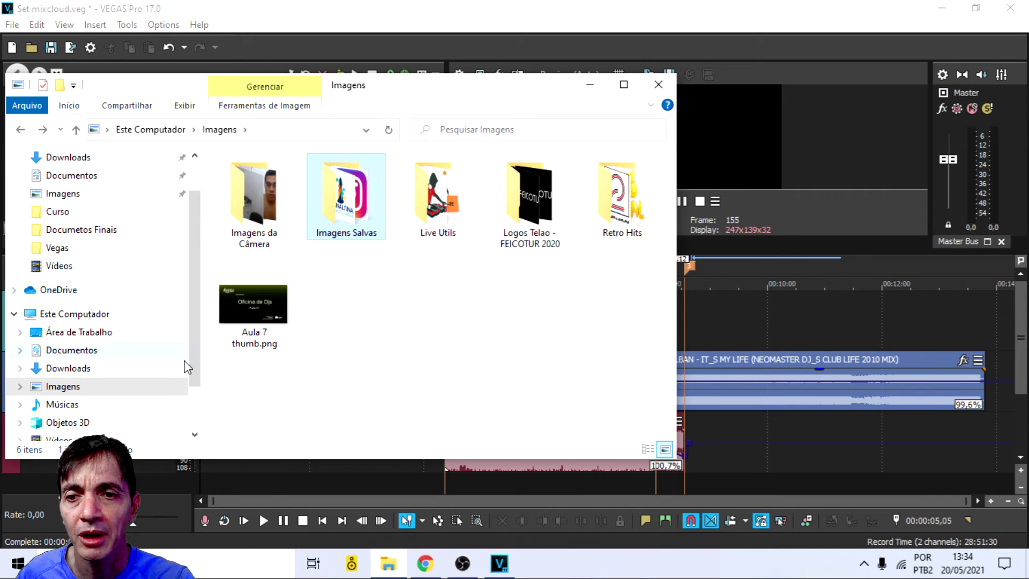
{"action": "double_click", "coordinate": [454, 214]}
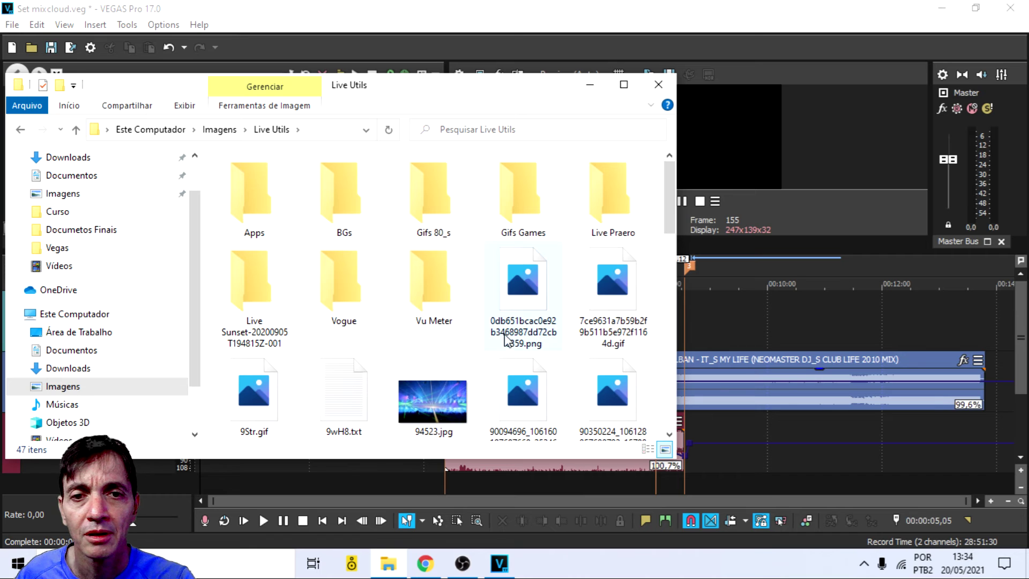
{"action": "scroll", "coordinate": [420, 389], "scroll_direction": "down", "scroll_amount": 1}
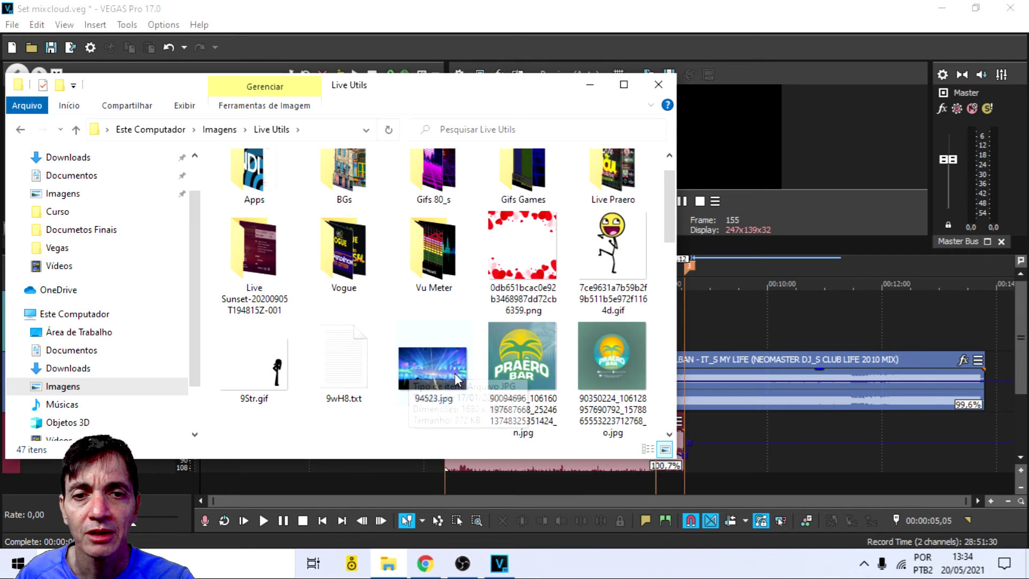
{"action": "left_click_drag", "start_coordinate": [426, 363], "coordinate": [728, 330]}
Step: Lengthen the dropped 94523 clip and play the mix between about 04:37 and 04:48
{"action": "scroll", "coordinate": [842, 305], "scroll_direction": "down", "scroll_amount": 3}
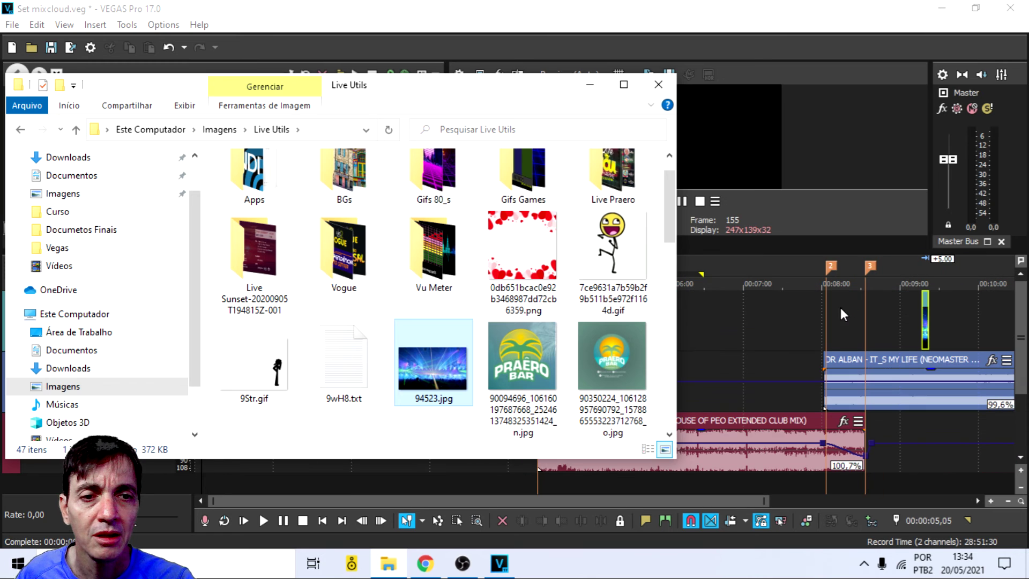
{"action": "left_click", "coordinate": [908, 450]}
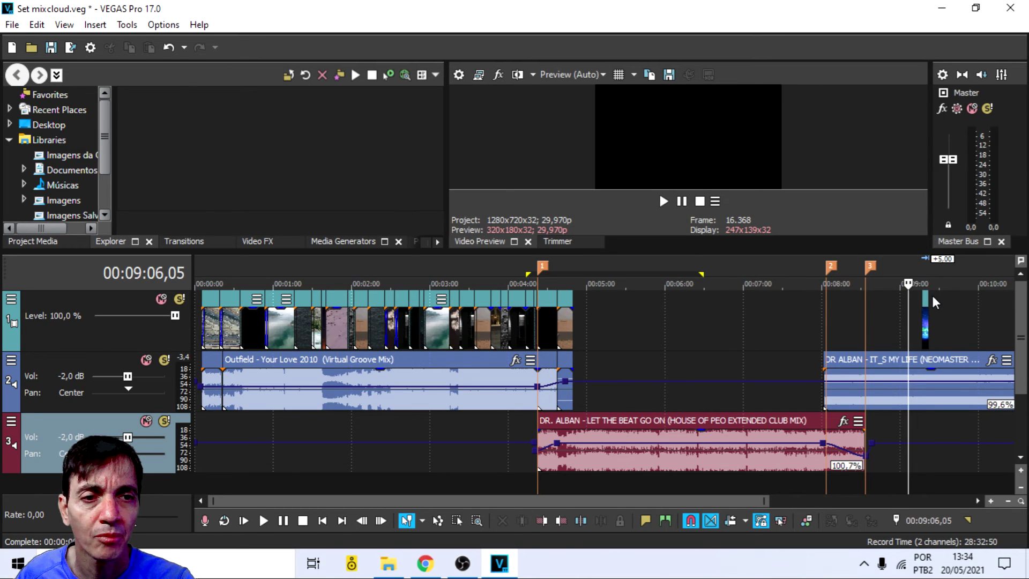
{"action": "left_click_drag", "start_coordinate": [926, 294], "coordinate": [600, 329]}
{"action": "scroll", "coordinate": [558, 413], "scroll_direction": "up", "scroll_amount": 3}
{"action": "scroll", "coordinate": [555, 419], "scroll_direction": "down", "scroll_amount": 5}
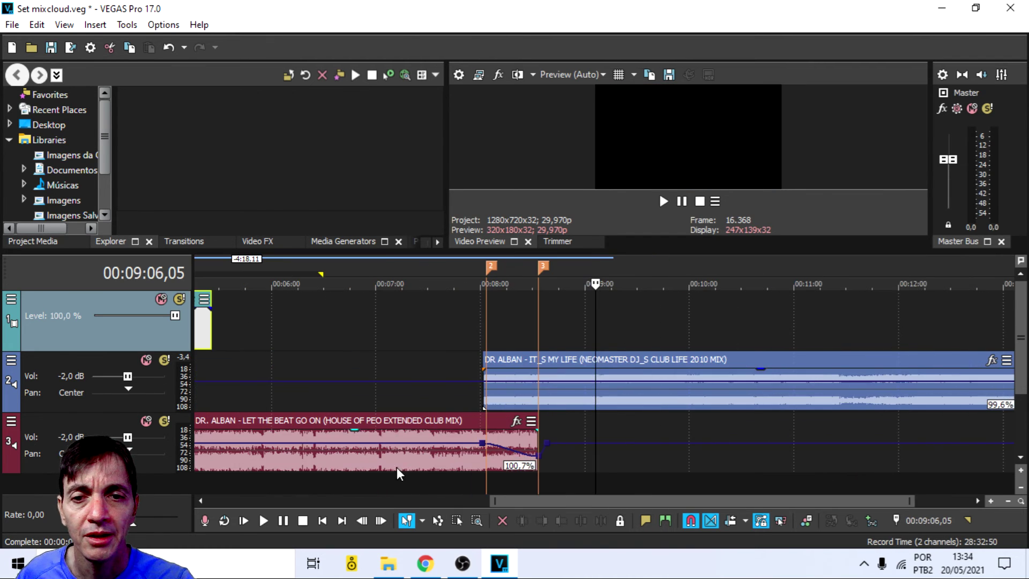
{"action": "left_click", "coordinate": [459, 483]}
{"action": "key", "text": "space"}
{"action": "scroll", "coordinate": [458, 484], "scroll_direction": "up", "scroll_amount": 5}
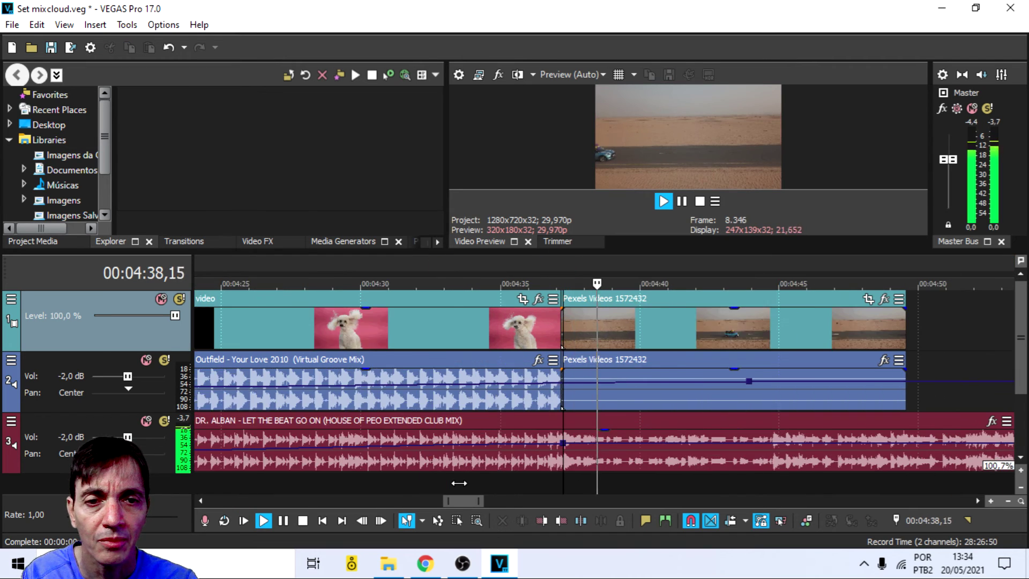
{"action": "scroll", "coordinate": [459, 483], "scroll_direction": "down", "scroll_amount": 3}
{"action": "left_click", "coordinate": [696, 481]}
{"action": "key", "text": "space"}
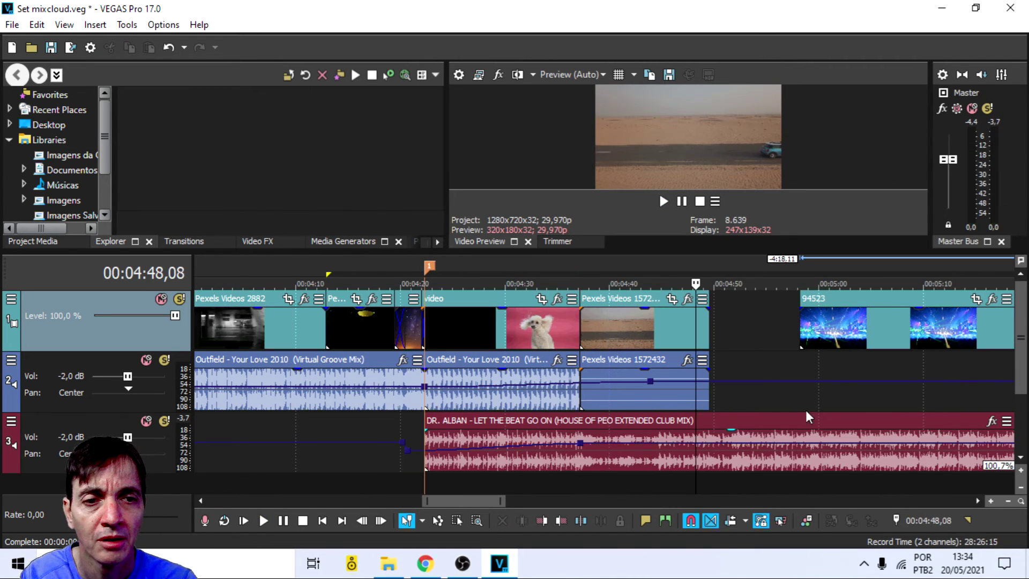
Step: Move the 94523 clip right after the desert clip and trim it to a brief overlap near 4:50
{"action": "left_click_drag", "start_coordinate": [893, 293], "coordinate": [798, 300]}
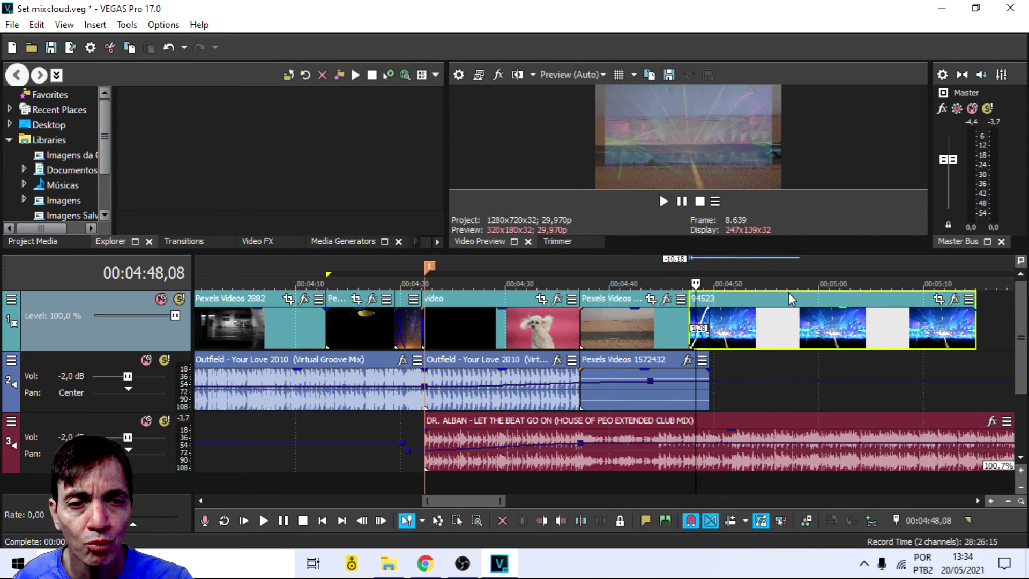
{"action": "left_click", "coordinate": [683, 484]}
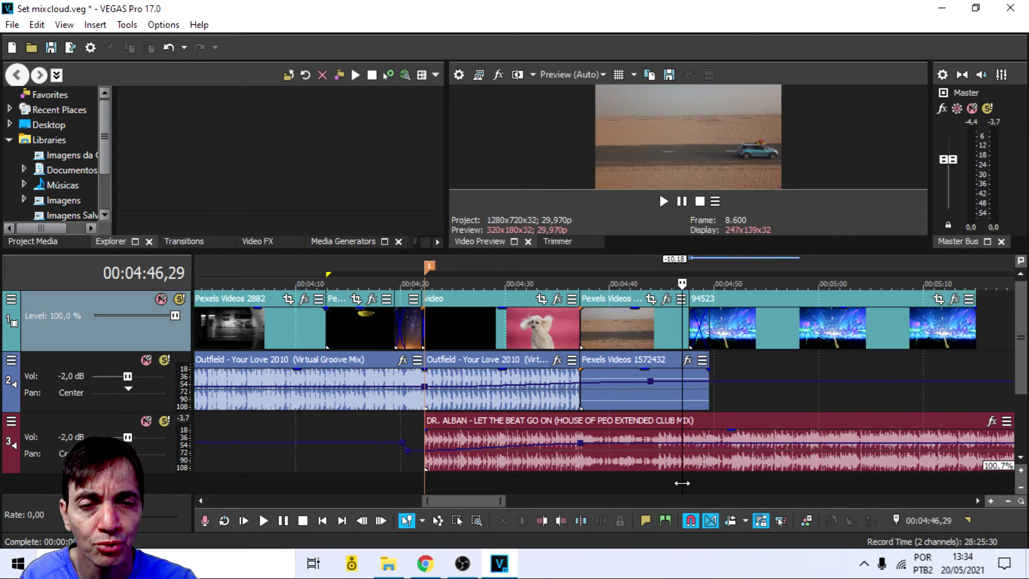
{"action": "key", "text": "space"}
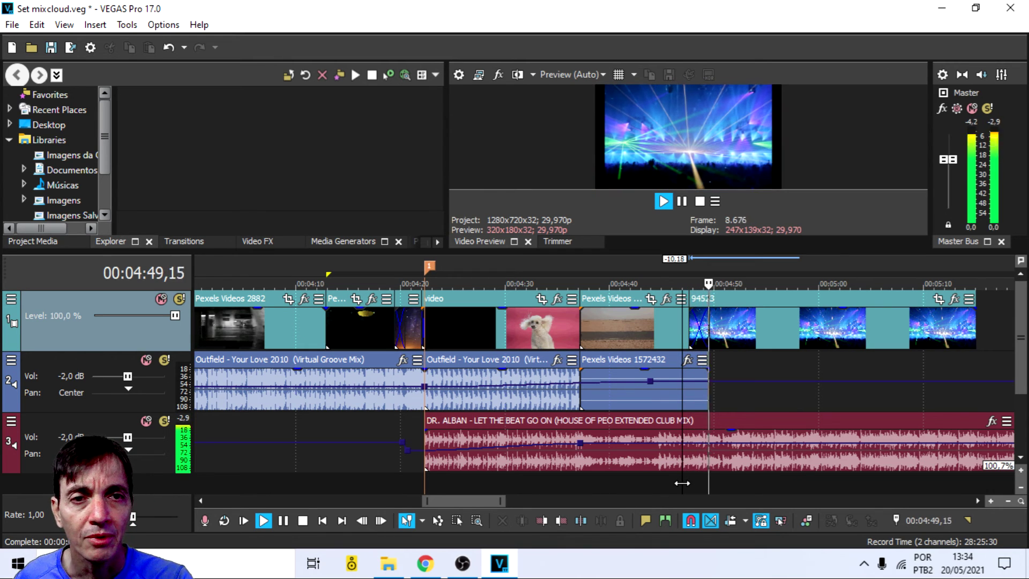
{"action": "key", "text": "space"}
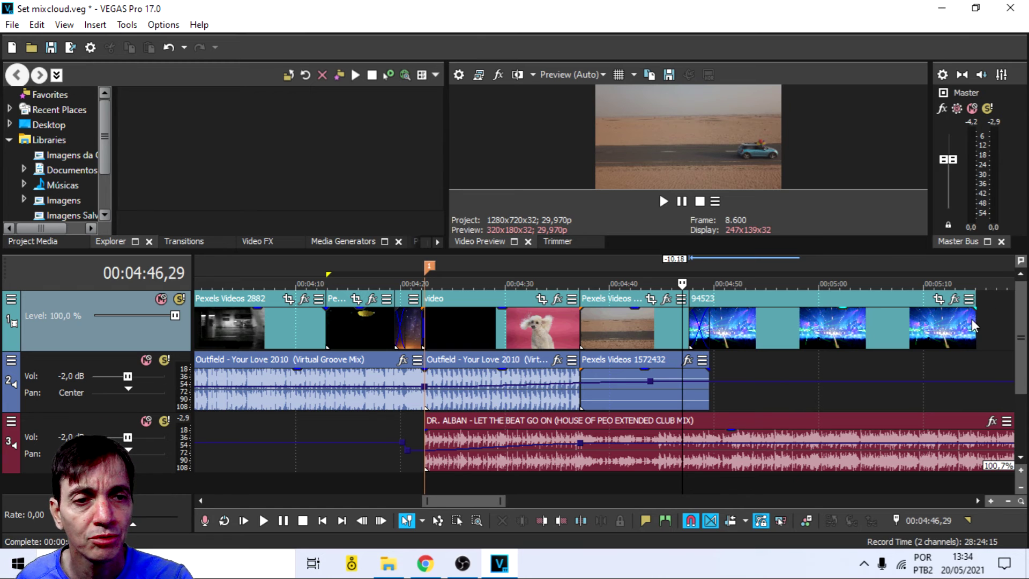
{"action": "left_click_drag", "start_coordinate": [972, 320], "coordinate": [713, 355]}
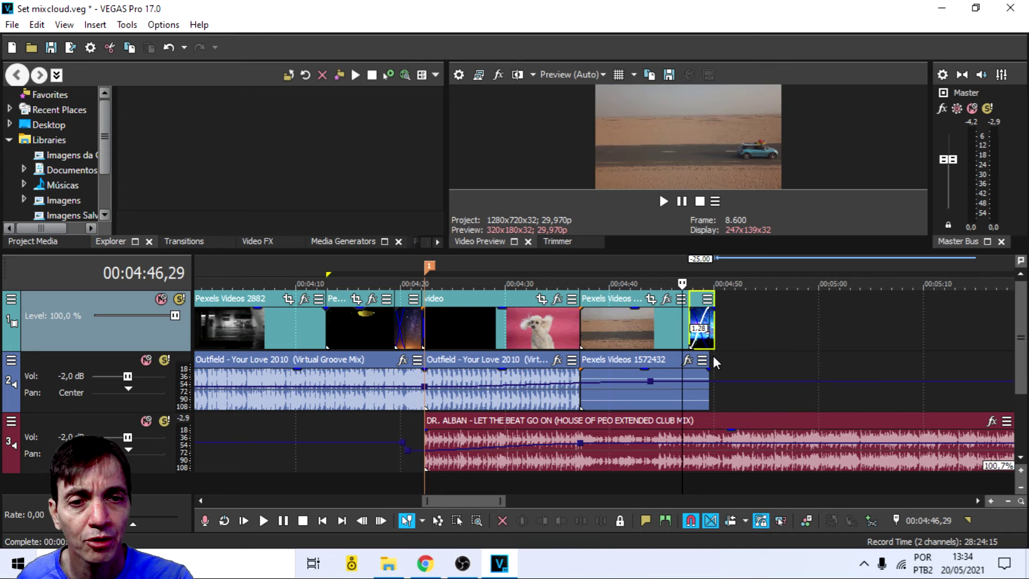
{"action": "key", "text": "space"}
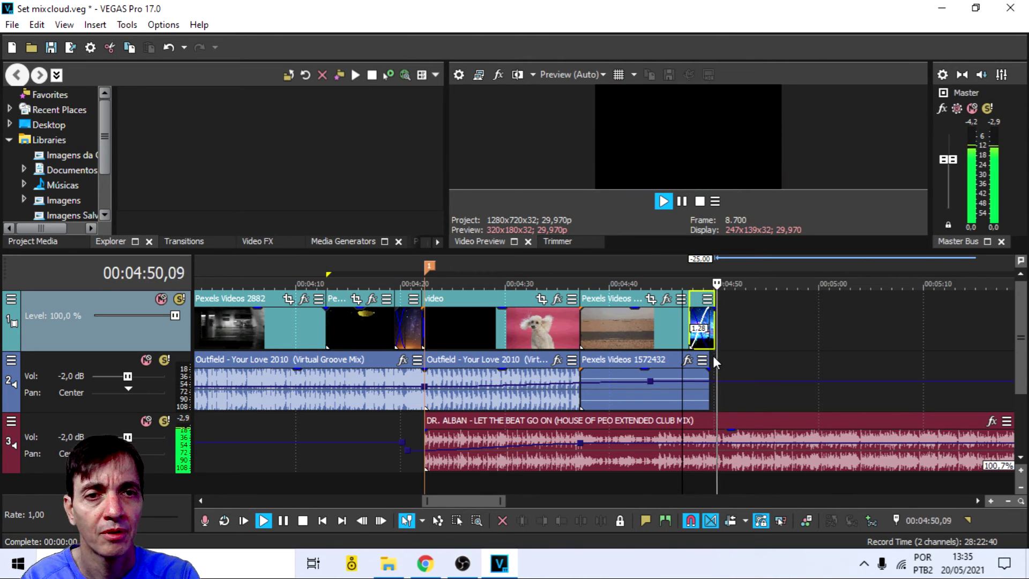
{"action": "key", "text": "space"}
Step: From the BGs folder, drop 5aaf51fd68637.jpg, 868624.jpg and bg 03.jpg consecutively onto track 1
{"action": "left_click", "coordinate": [388, 563]}
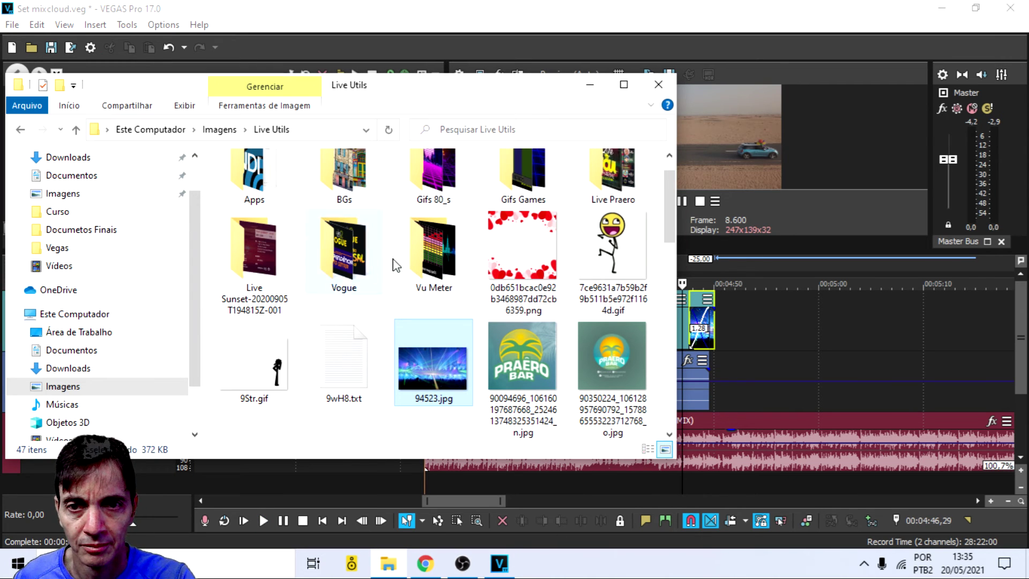
{"action": "scroll", "coordinate": [399, 263], "scroll_direction": "up", "scroll_amount": 1}
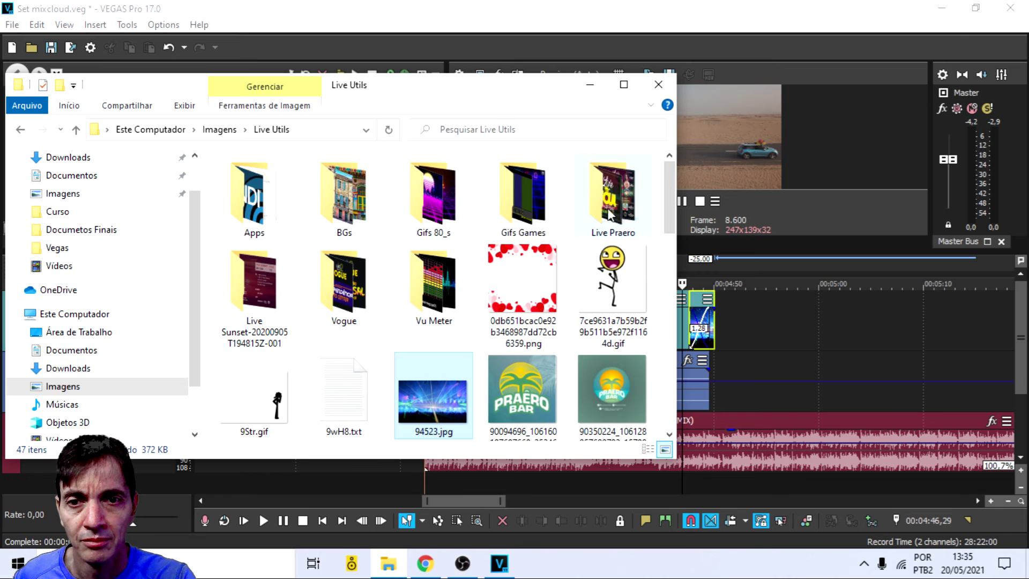
{"action": "double_click", "coordinate": [353, 199]}
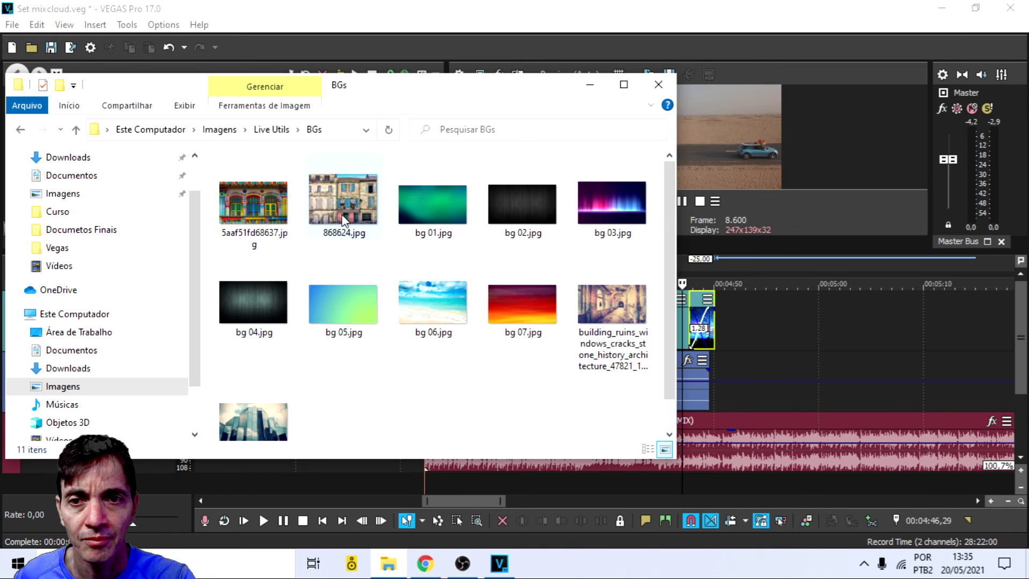
{"action": "left_click_drag", "start_coordinate": [254, 203], "coordinate": [745, 371]}
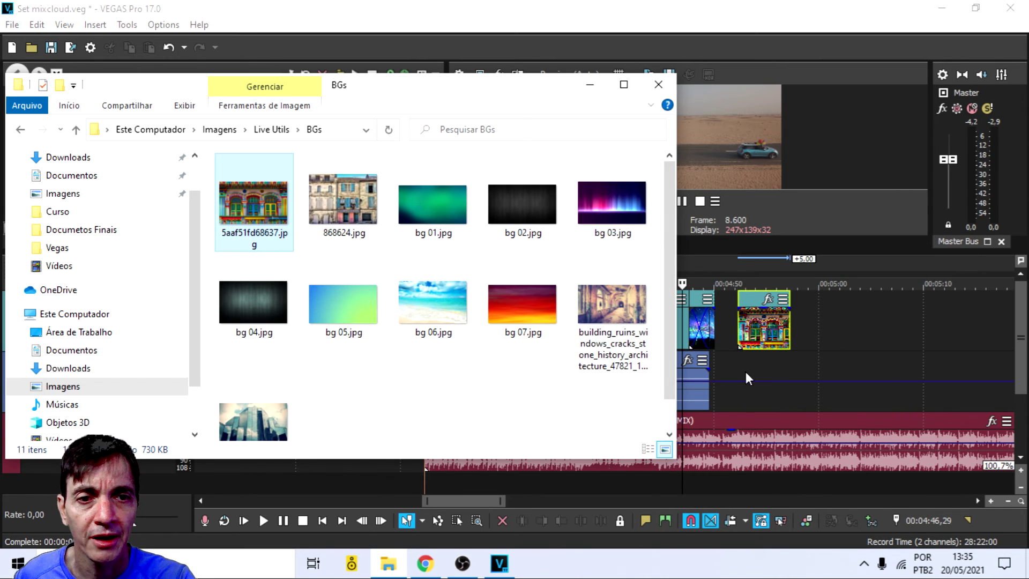
{"action": "left_click_drag", "start_coordinate": [349, 214], "coordinate": [830, 330]}
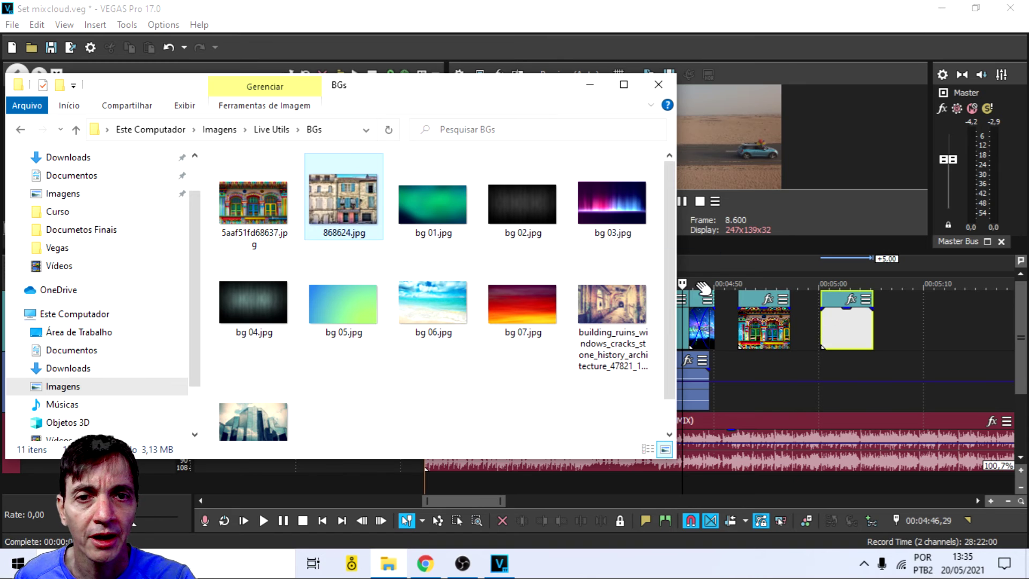
{"action": "left_click_drag", "start_coordinate": [612, 208], "coordinate": [916, 329]}
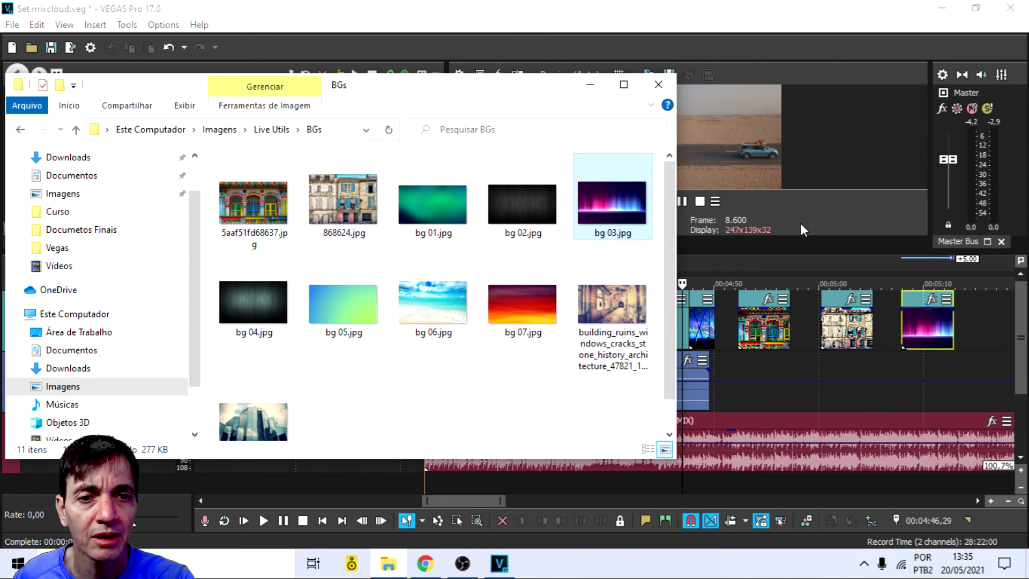
{"action": "left_click", "coordinate": [809, 285]}
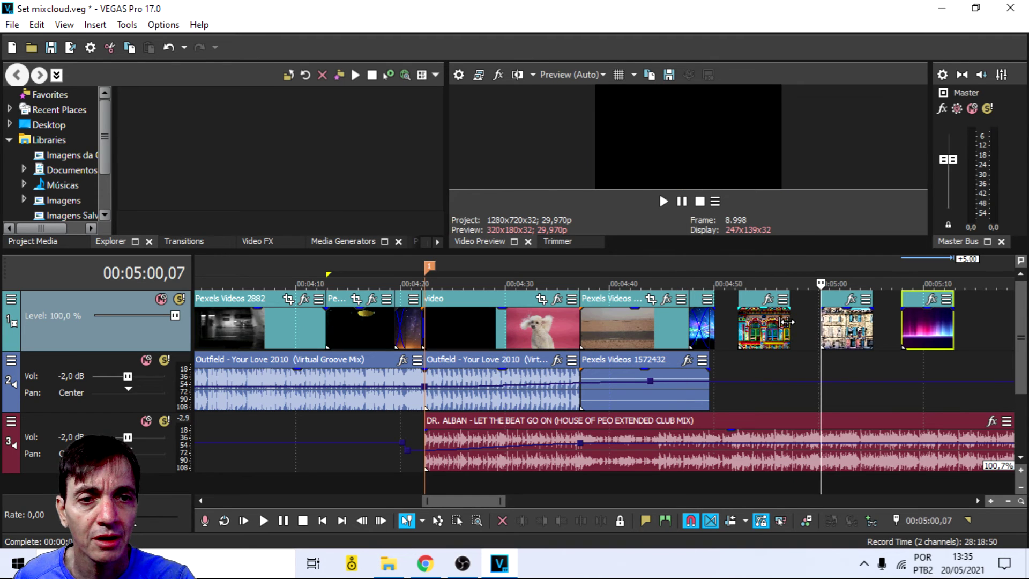
Step: Trim the 5aaf51fd68637 clip's end and close the Plug-In Chooser and Pan/Crop settings
{"action": "mouse_move", "coordinate": [789, 320]}
{"action": "left_mouse_down"}
{"action": "mouse_move", "coordinate": [764, 320]}
{"action": "mouse_move", "coordinate": [820, 326]}
{"action": "mouse_move", "coordinate": [799, 324]}
{"action": "left_mouse_up"}
{"action": "left_click", "coordinate": [777, 300]}
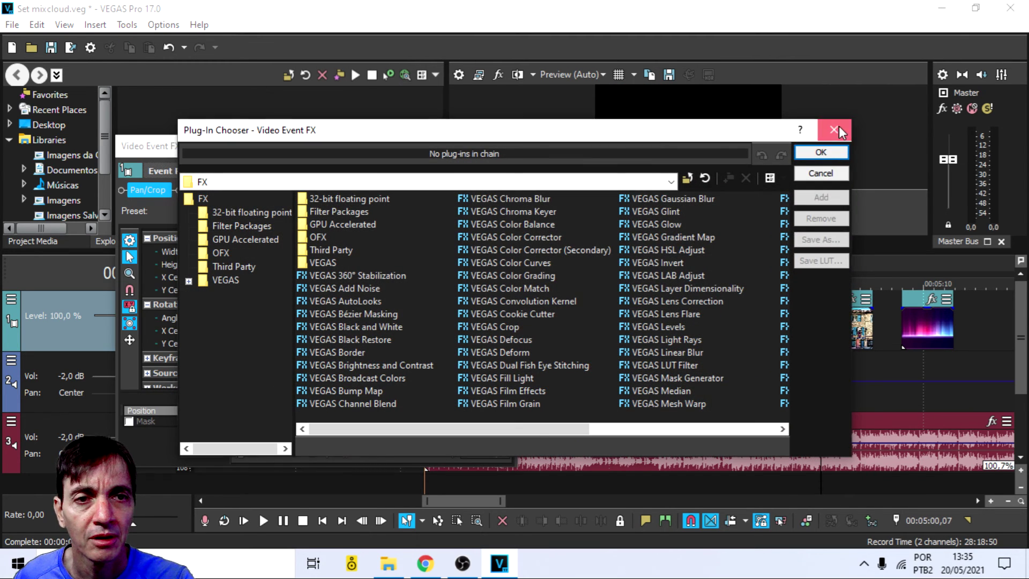
{"action": "left_click", "coordinate": [834, 129]}
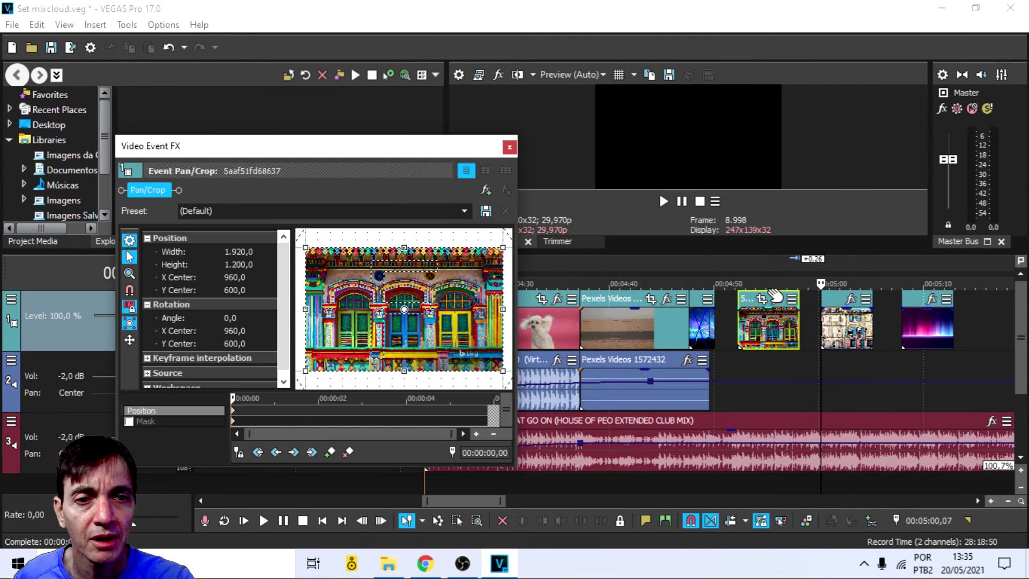
{"action": "left_click", "coordinate": [510, 142]}
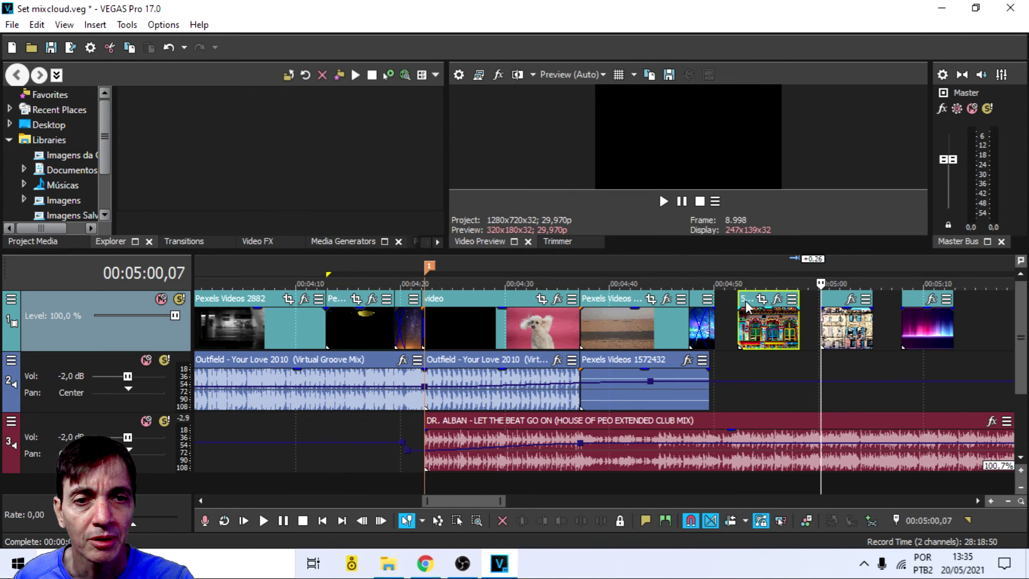
Step: Slide the building and pink light clips left to sit back to back, then preview from 04:49
{"action": "left_click_drag", "start_coordinate": [745, 301], "coordinate": [730, 296]}
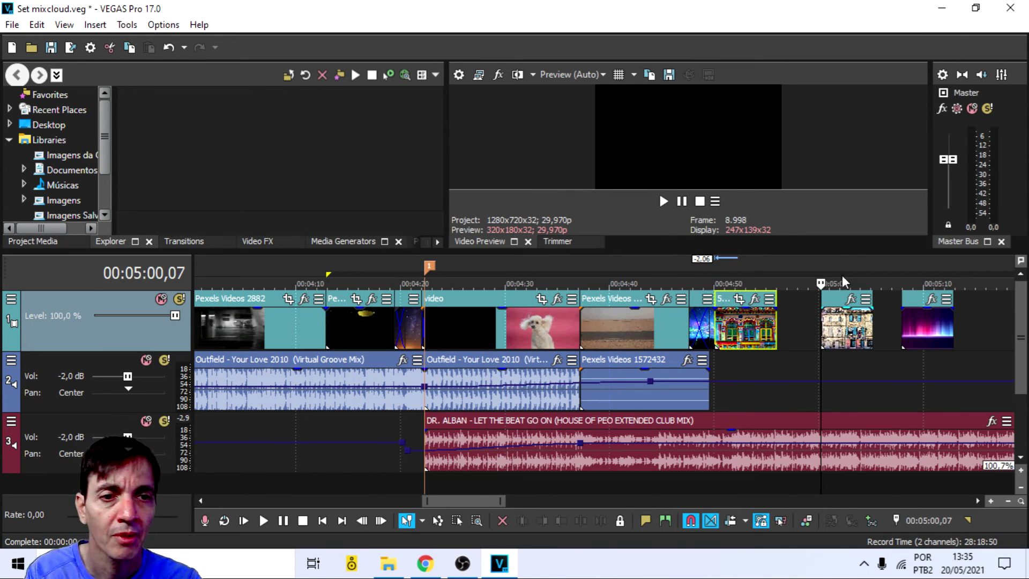
{"action": "left_click_drag", "start_coordinate": [834, 295], "coordinate": [790, 294]}
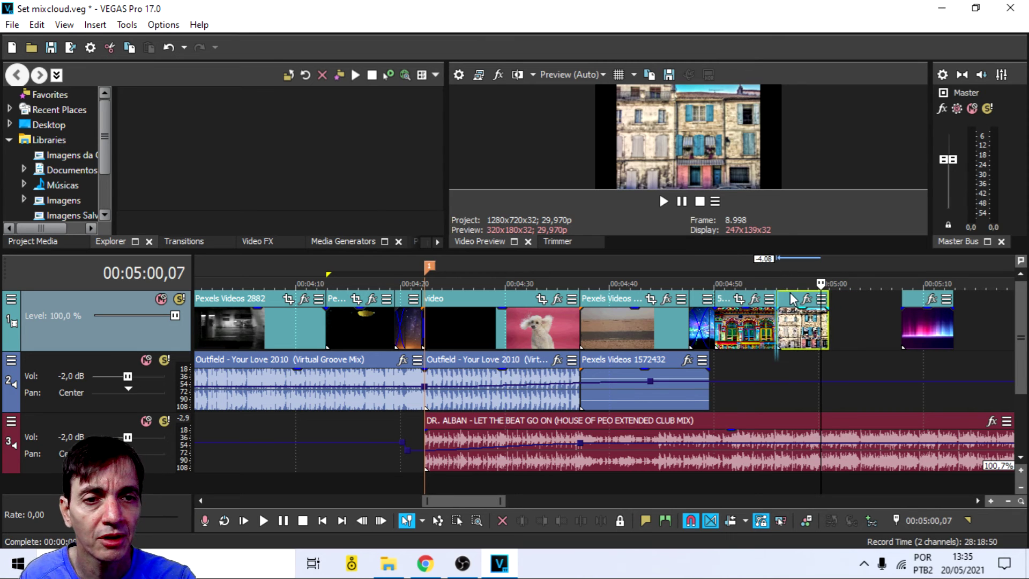
{"action": "left_click_drag", "start_coordinate": [916, 301], "coordinate": [817, 399]}
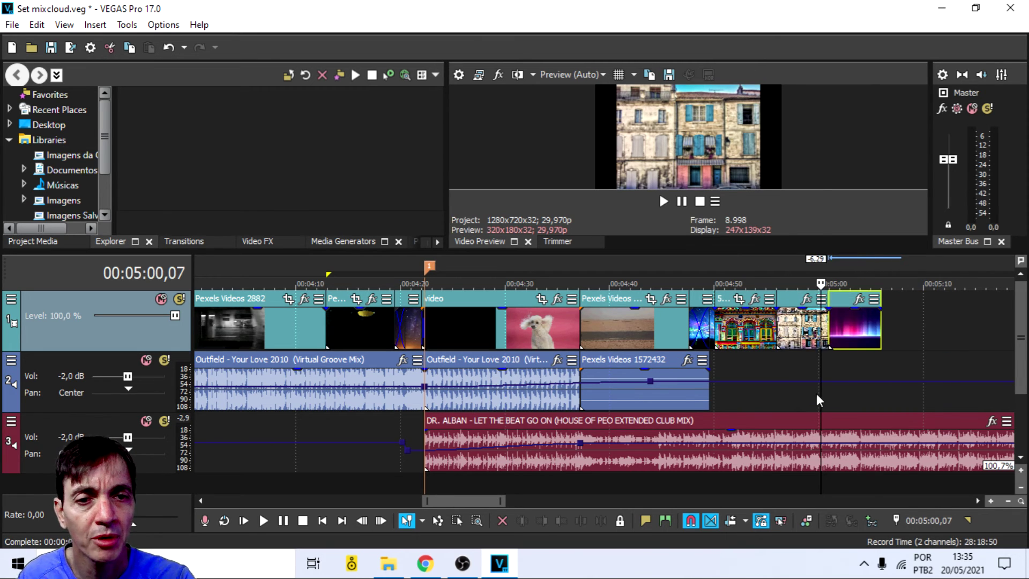
{"action": "left_click", "coordinate": [706, 481]}
{"action": "key", "text": "space"}
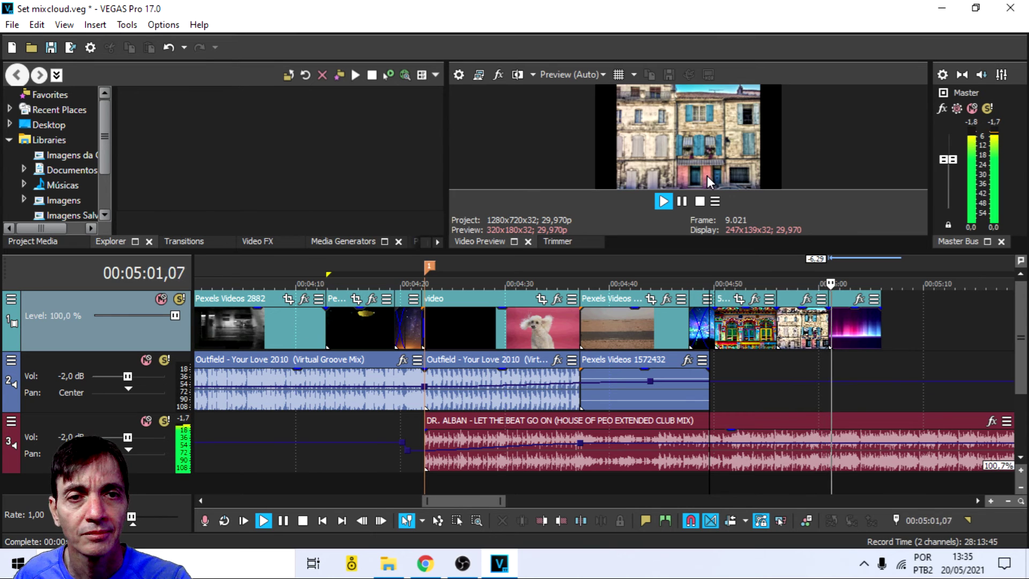
Step: Reposition and trim the building clips, move the purple clip to 04:56, and overlap them as a crossfade
{"action": "key", "text": "space"}
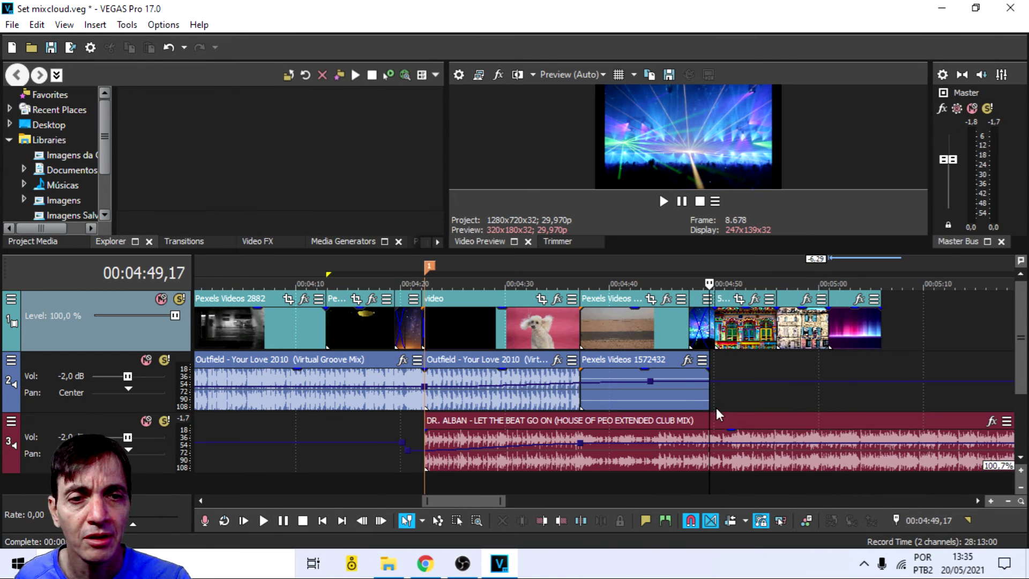
{"action": "left_click", "coordinate": [801, 300]}
{"action": "left_click_drag", "start_coordinate": [800, 303], "coordinate": [935, 303]}
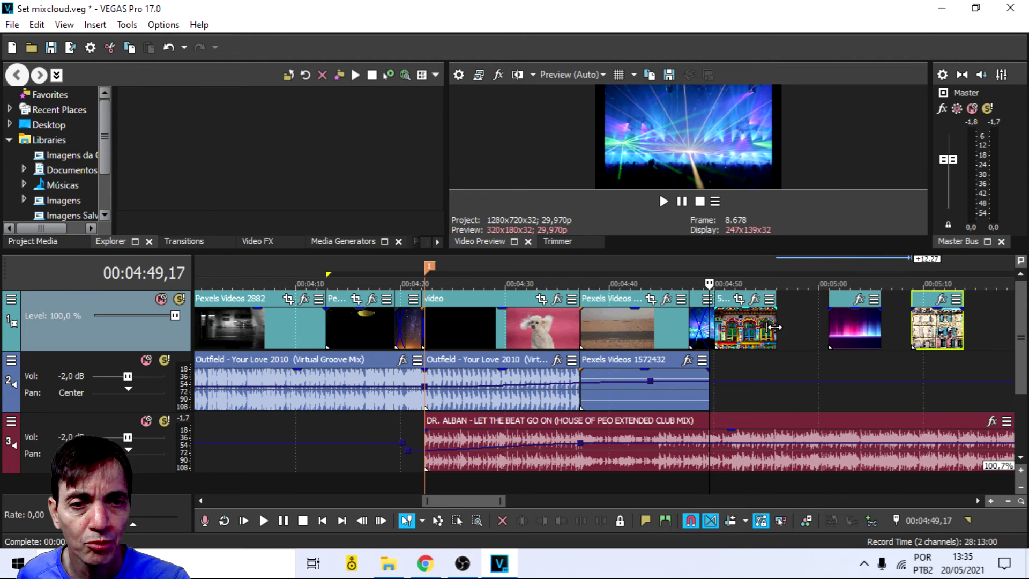
{"action": "left_click_drag", "start_coordinate": [772, 327], "coordinate": [714, 303]}
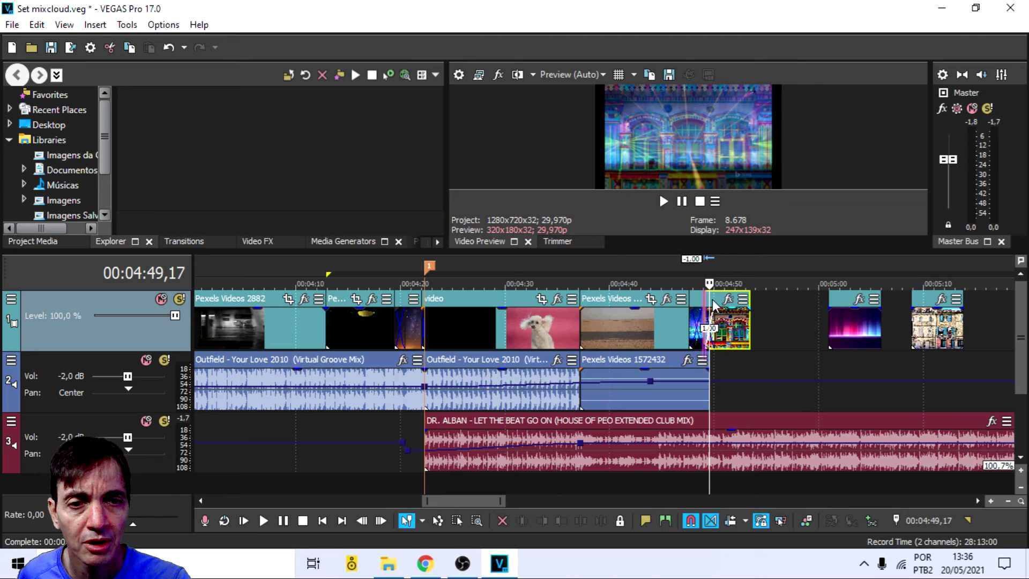
{"action": "left_click_drag", "start_coordinate": [841, 300], "coordinate": [751, 312]}
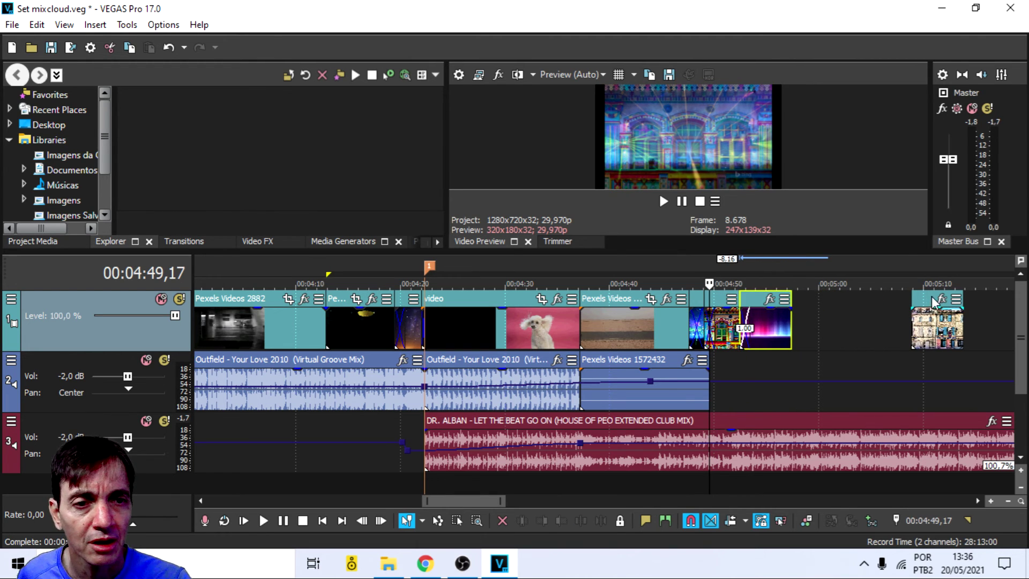
{"action": "left_click_drag", "start_coordinate": [932, 302], "coordinate": [792, 314]}
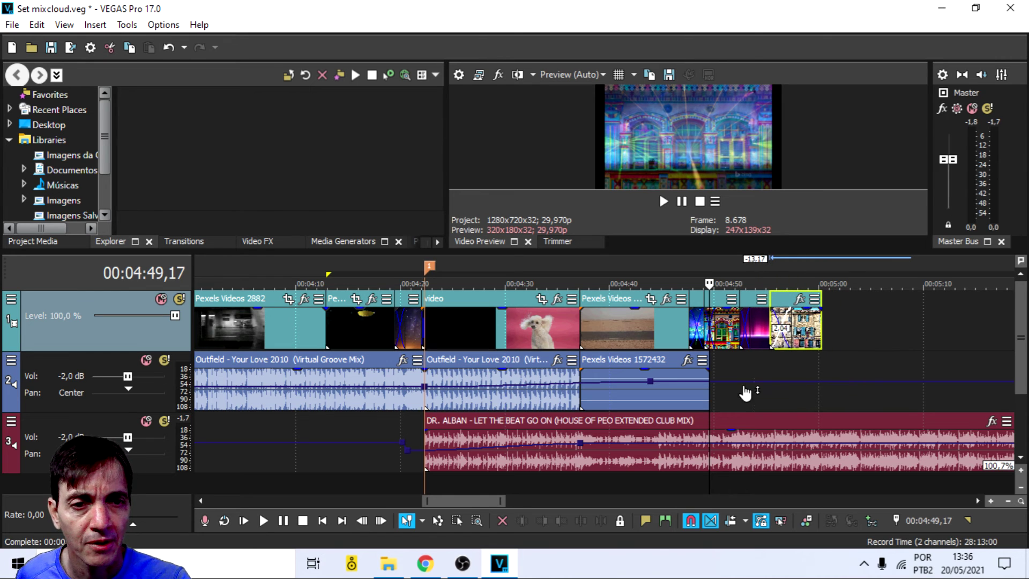
Step: Preview the crossfade from 04:53 and 04:57, then bring OBS Studio forward
{"action": "left_click", "coordinate": [750, 365]}
{"action": "key", "text": "space"}
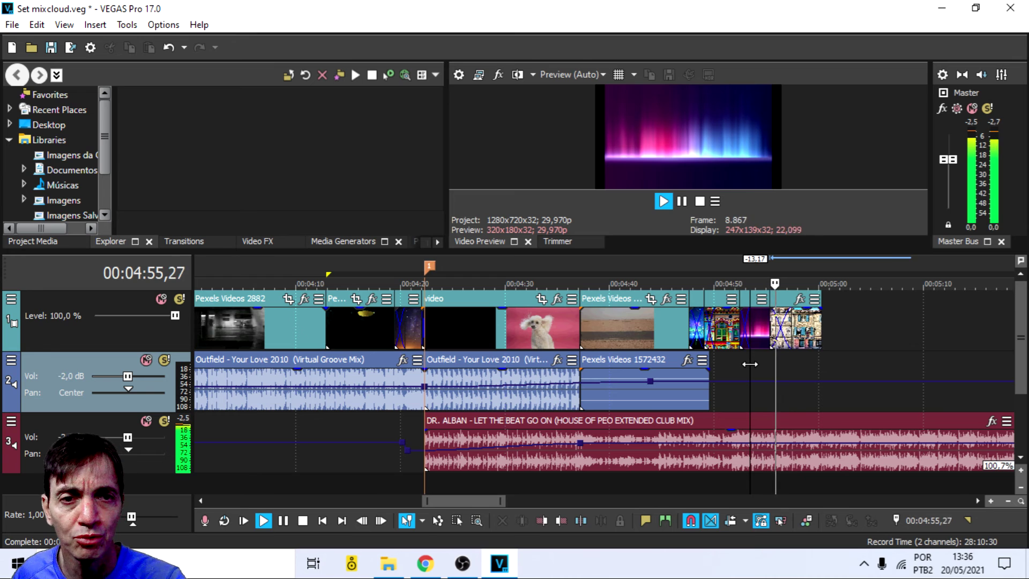
{"action": "key", "text": "space"}
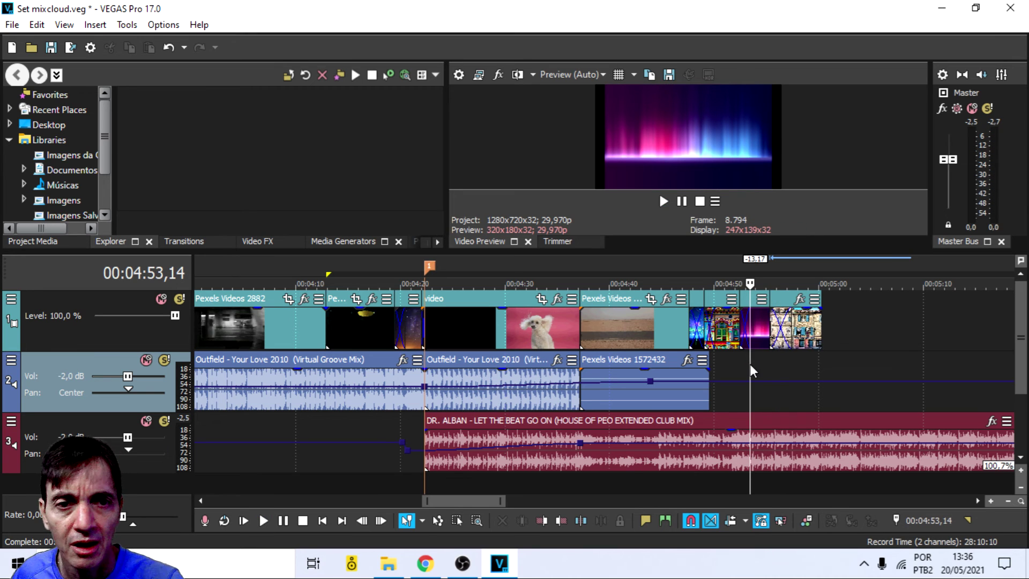
{"action": "left_click", "coordinate": [797, 364]}
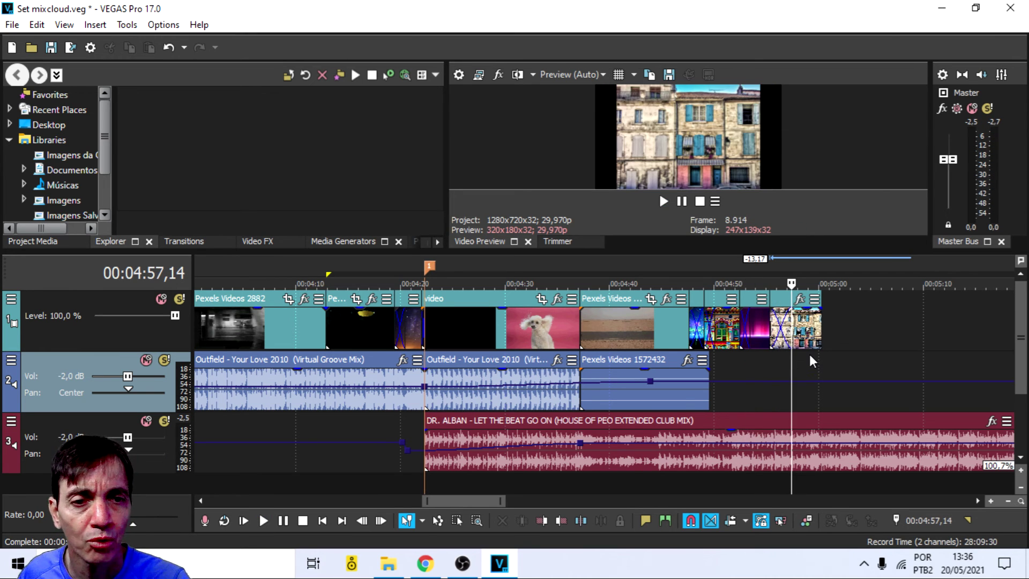
{"action": "key", "text": "space"}
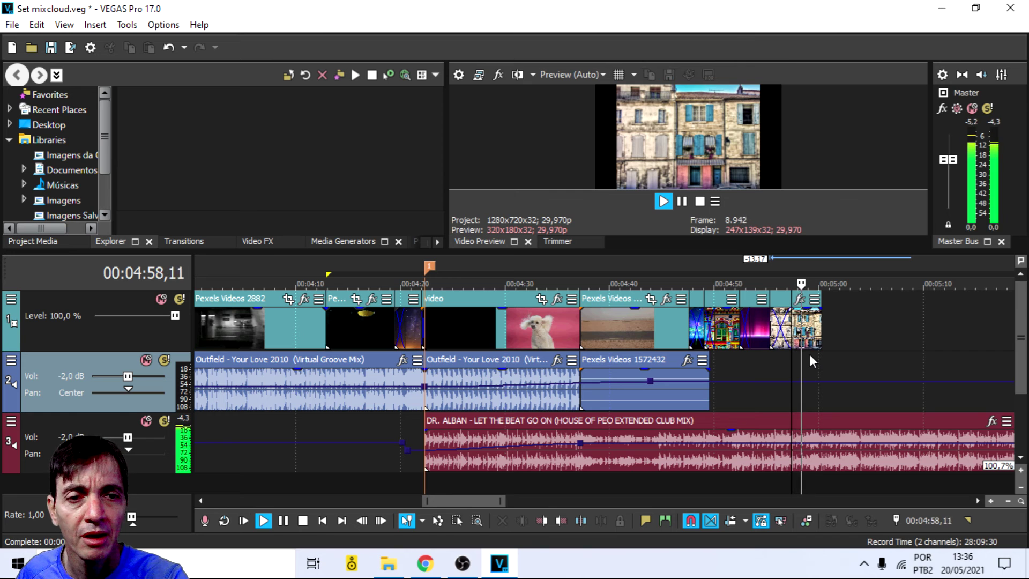
{"action": "key", "text": "space"}
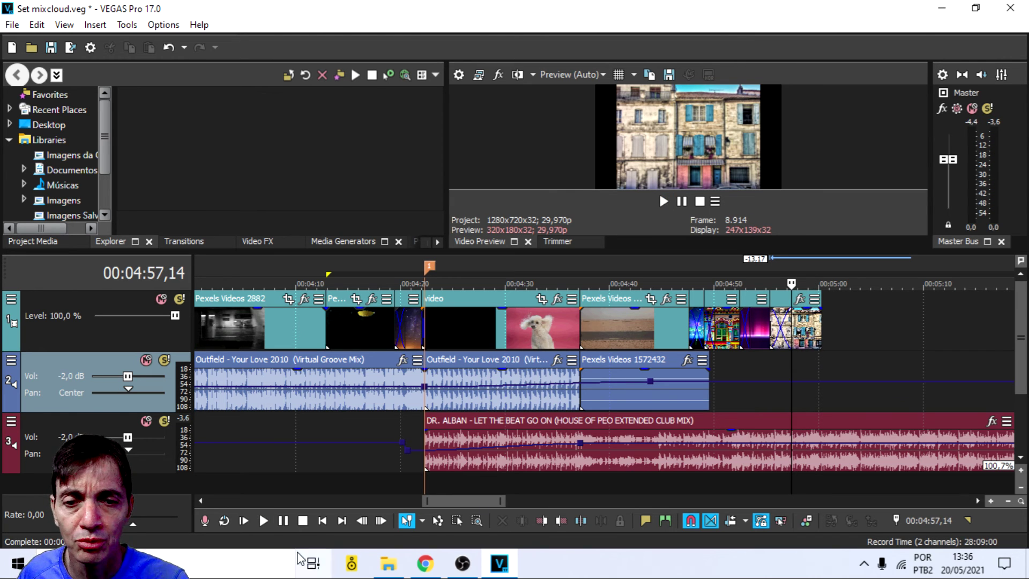
{"action": "left_click", "coordinate": [462, 563]}
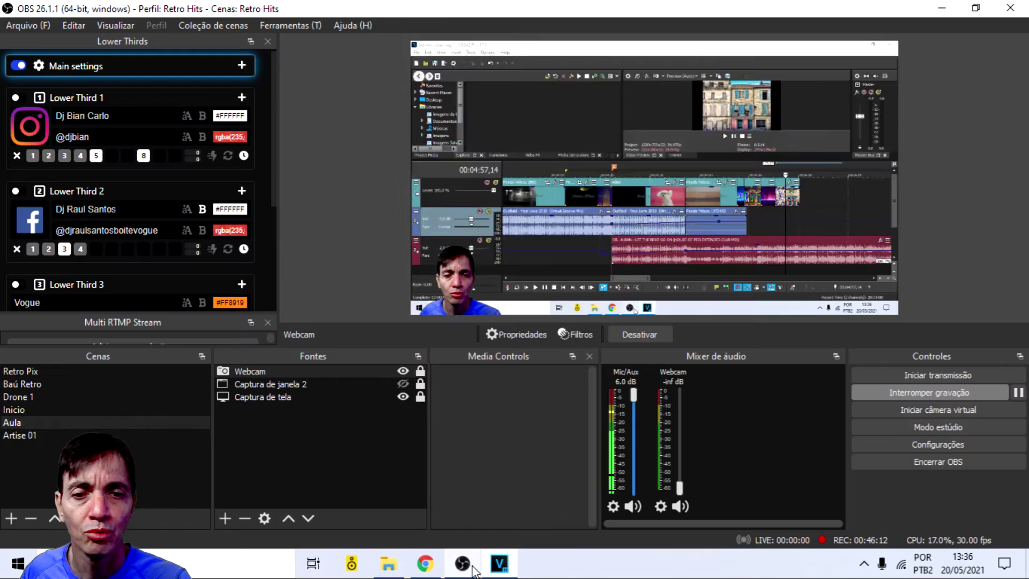
Step: Cycle through VEGAS, Chrome and OBS, ending on Chrome's YouTube Studio video details page
{"action": "left_click", "coordinate": [503, 572]}
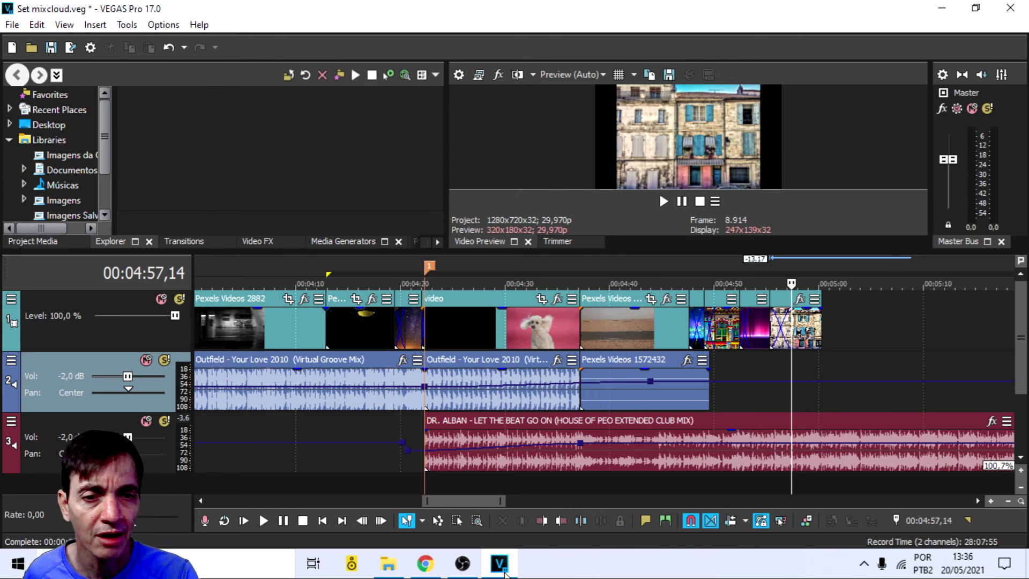
{"action": "left_click", "coordinate": [429, 567]}
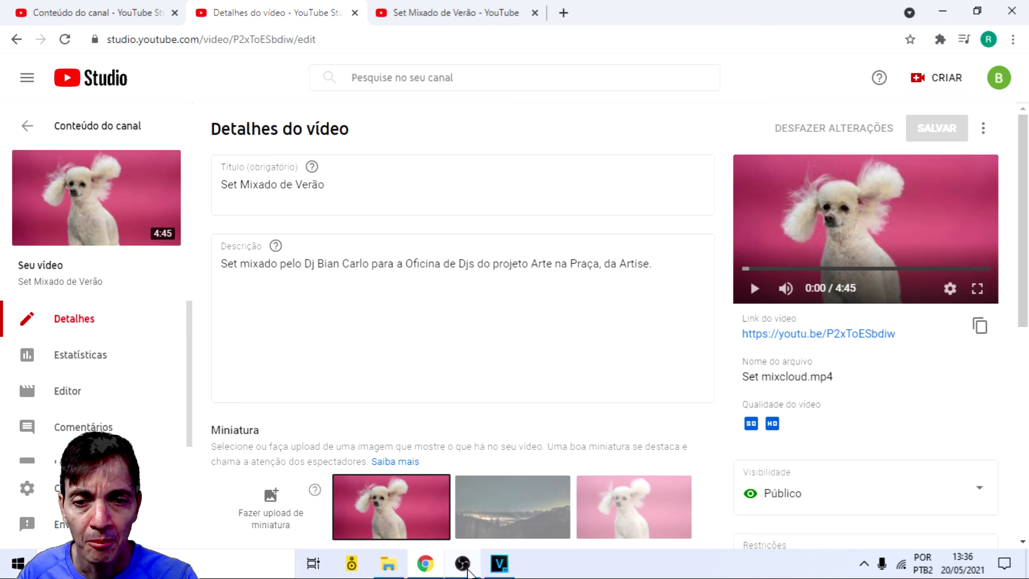
{"action": "left_click", "coordinate": [469, 571]}
{"action": "mouse_move", "coordinate": [503, 571]}
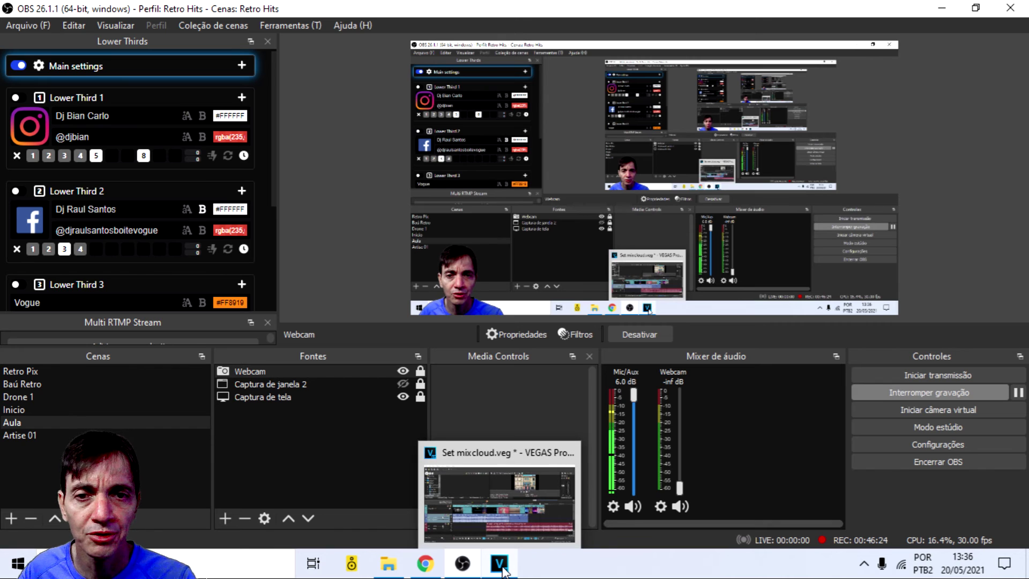
{"action": "left_click", "coordinate": [501, 565]}
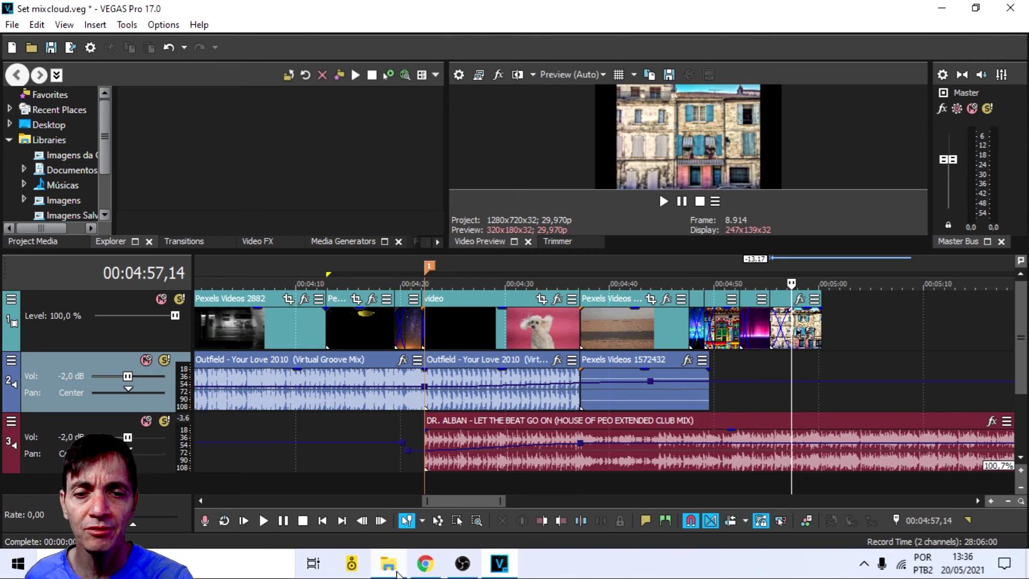
{"action": "left_click", "coordinate": [426, 563]}
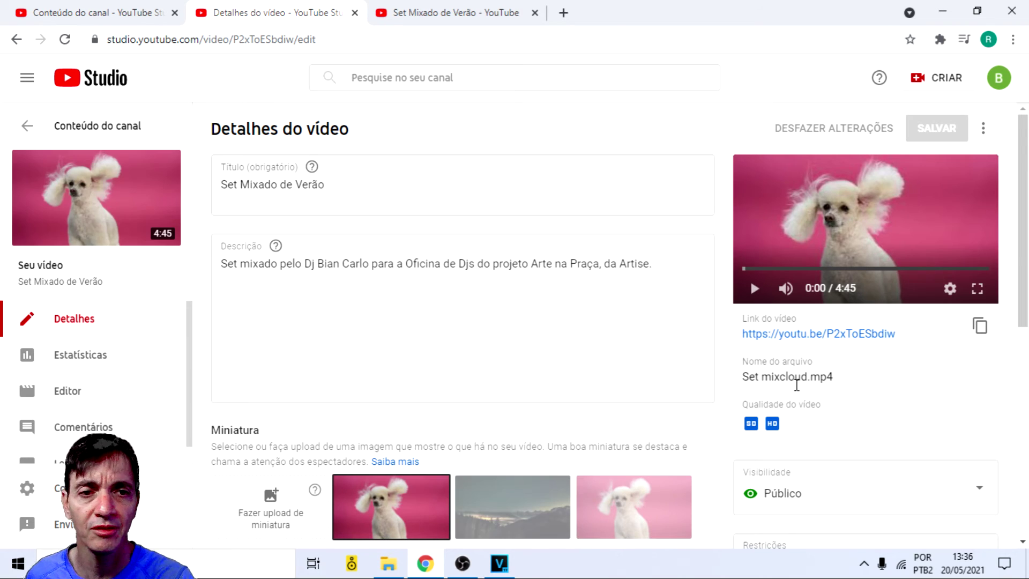
Step: Play the Set Mixado de Verão preview briefly, pause it at 0:02, and switch back to OBS
{"action": "left_click", "coordinate": [755, 290]}
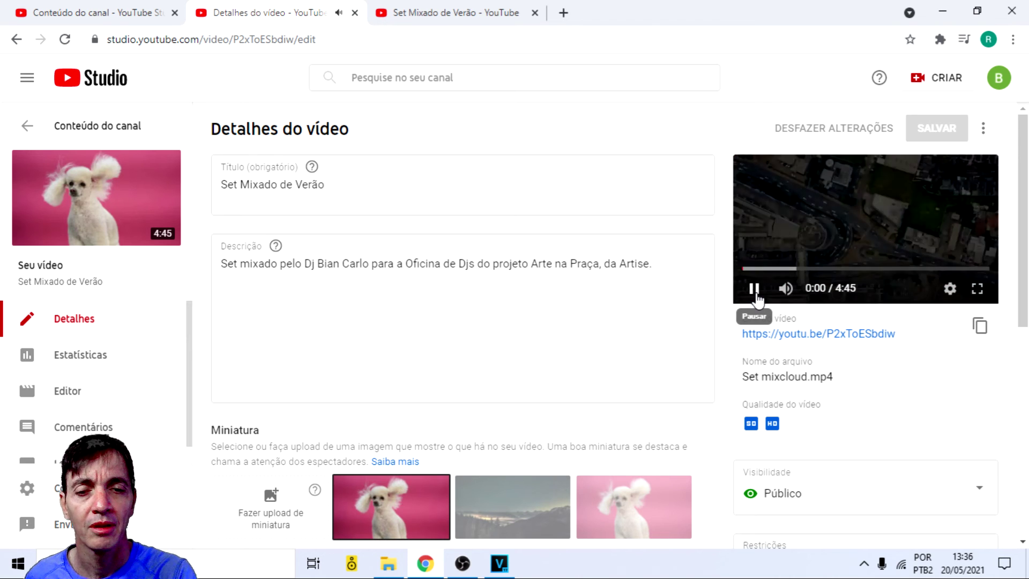
{"action": "left_click", "coordinate": [755, 289]}
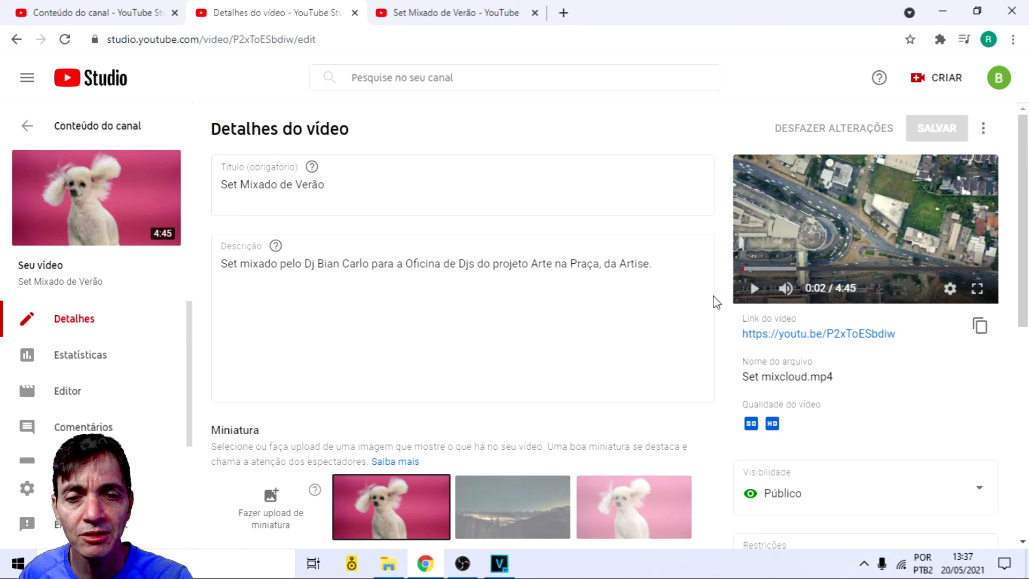
{"action": "left_click", "coordinate": [473, 569]}
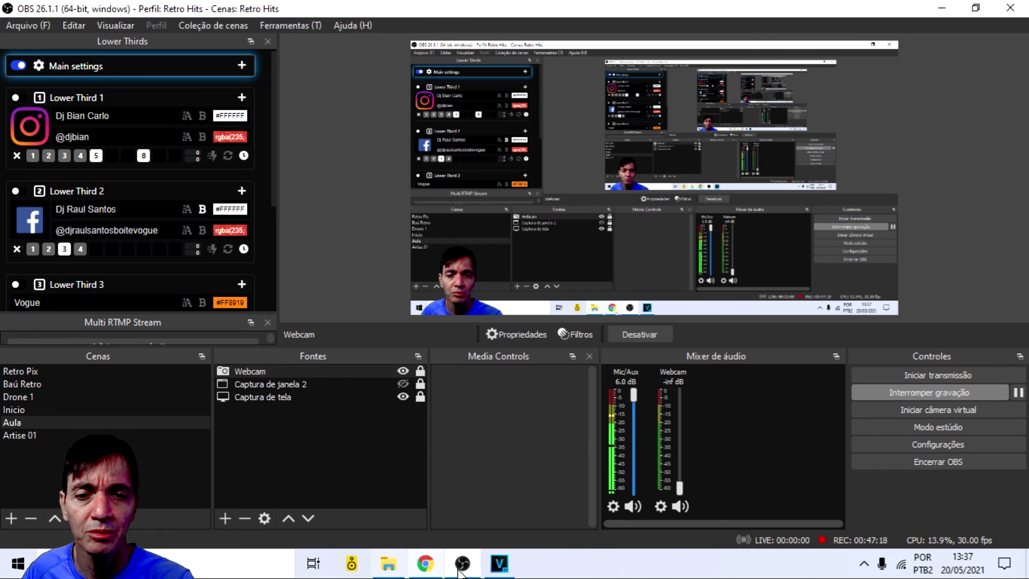
{"action": "mouse_move", "coordinate": [496, 572]}
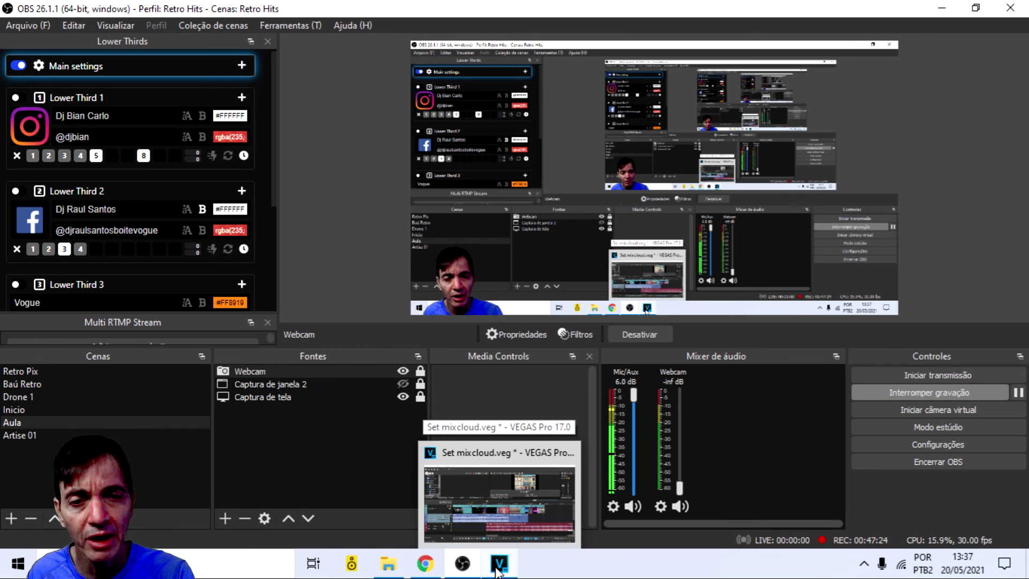
{"action": "left_click", "coordinate": [502, 544]}
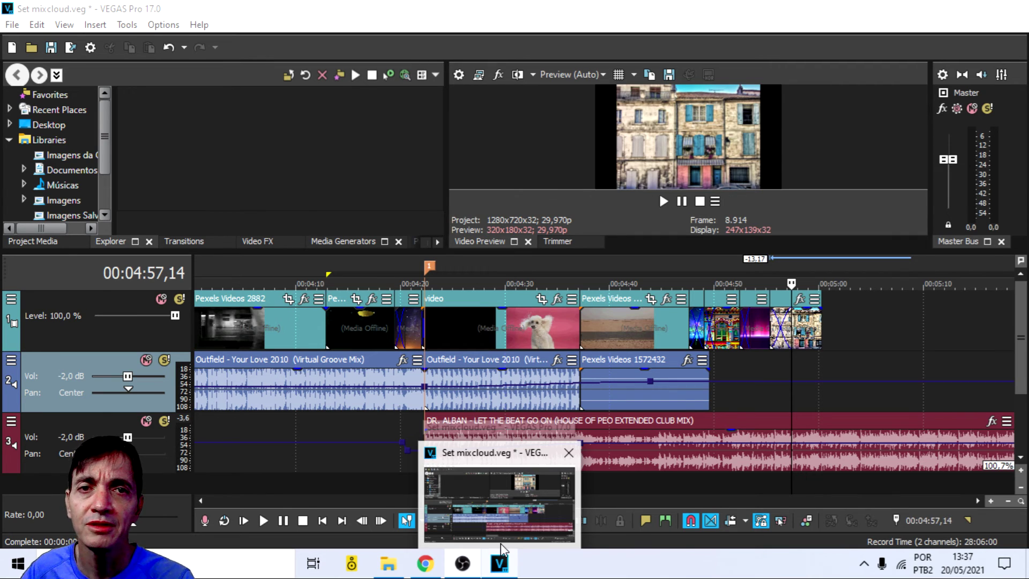
{"action": "left_click", "coordinate": [501, 546]}
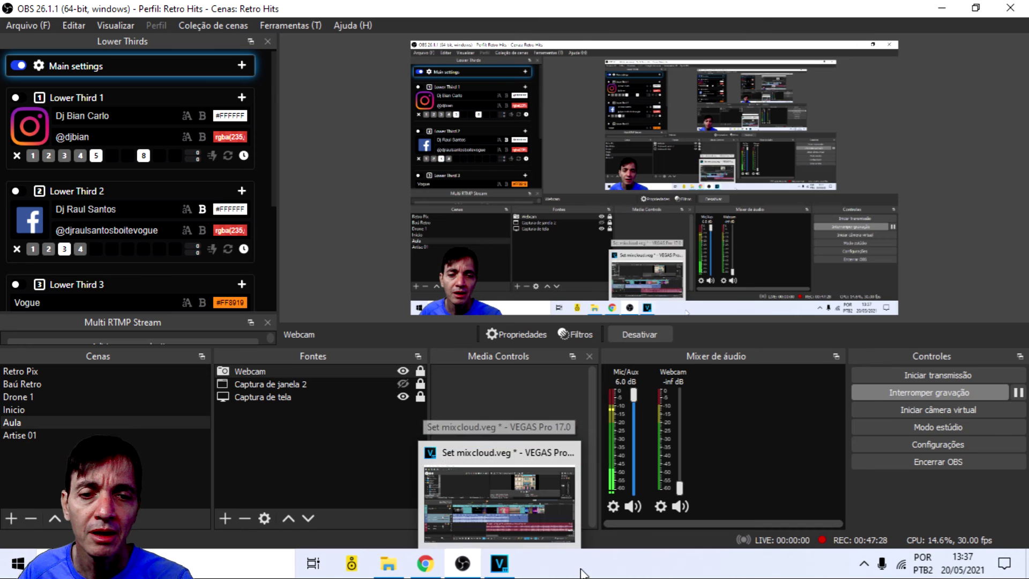
{"action": "left_click", "coordinate": [437, 567]}
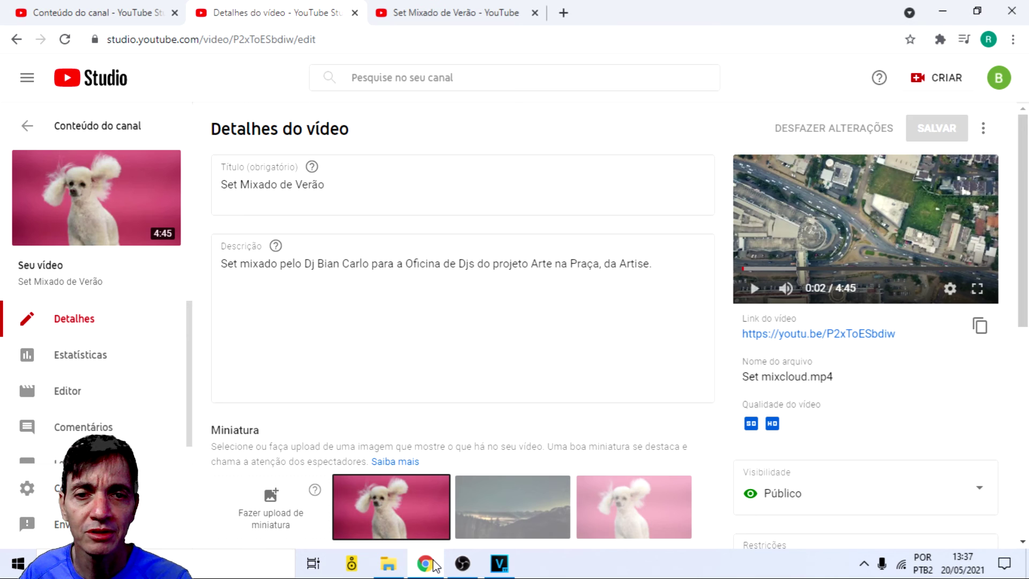
{"action": "left_click", "coordinate": [494, 571]}
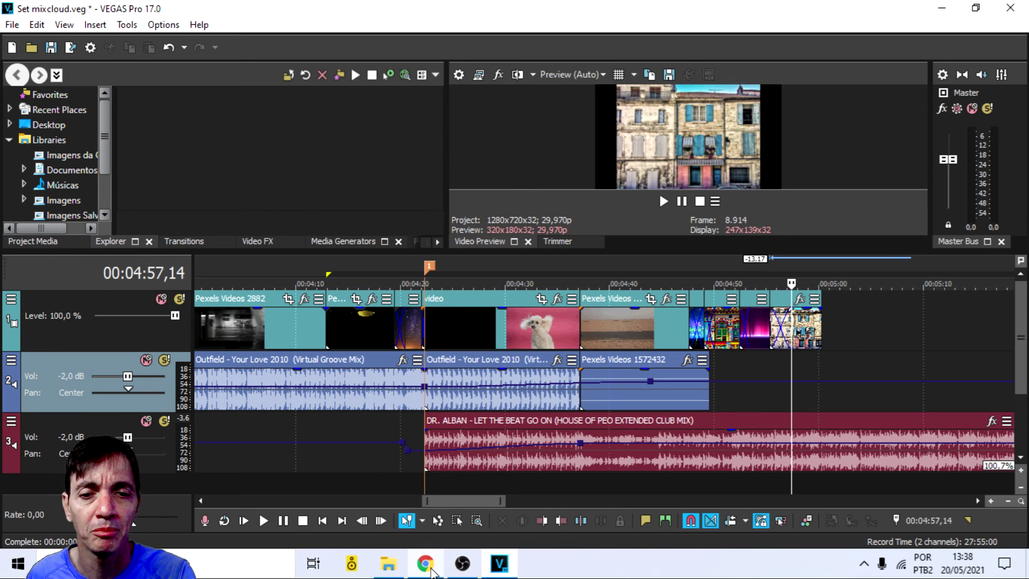
{"action": "left_click", "coordinate": [493, 570]}
{"action": "left_click", "coordinate": [465, 567]}
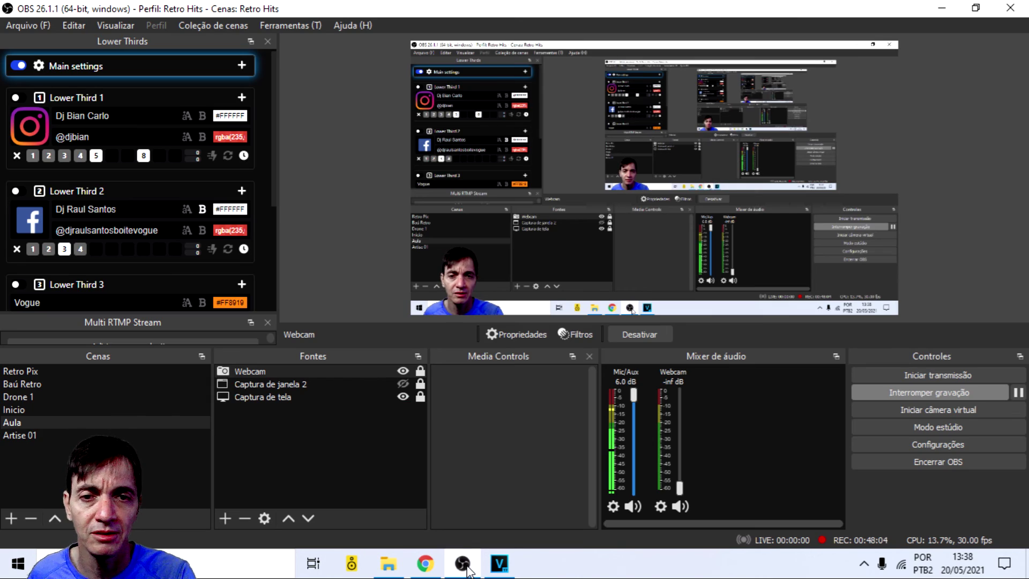